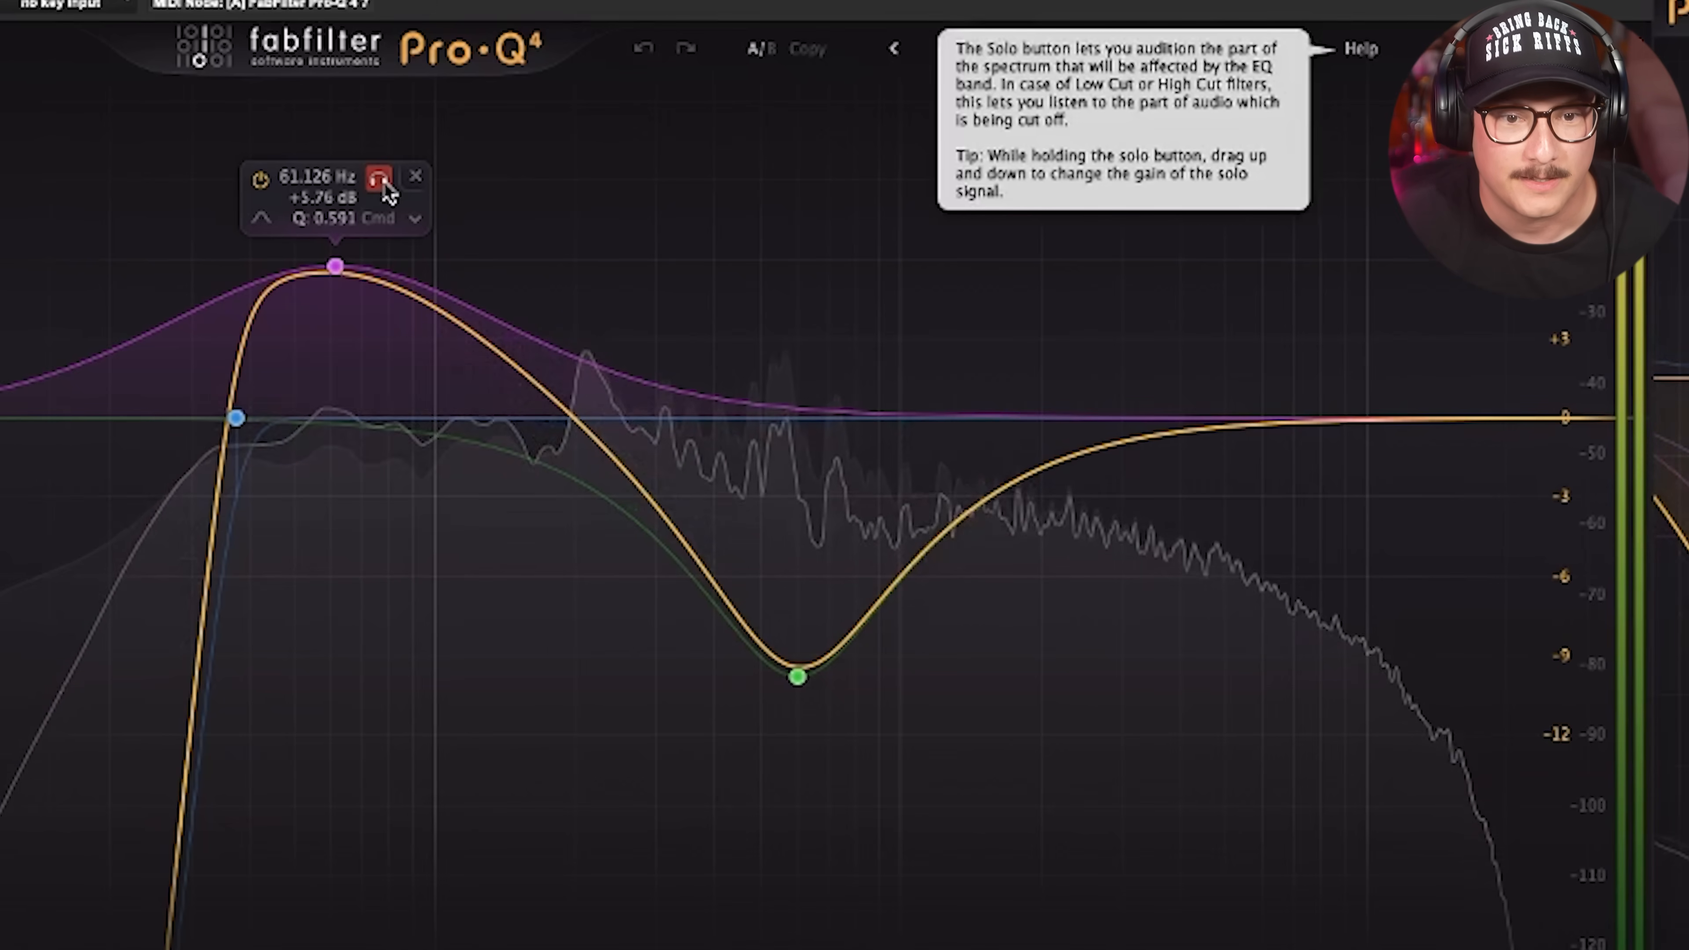
Audition the 61 Hz boost, the 602 Hz cut and the low-cut band of this EQ in solo.
left_click(379, 178)
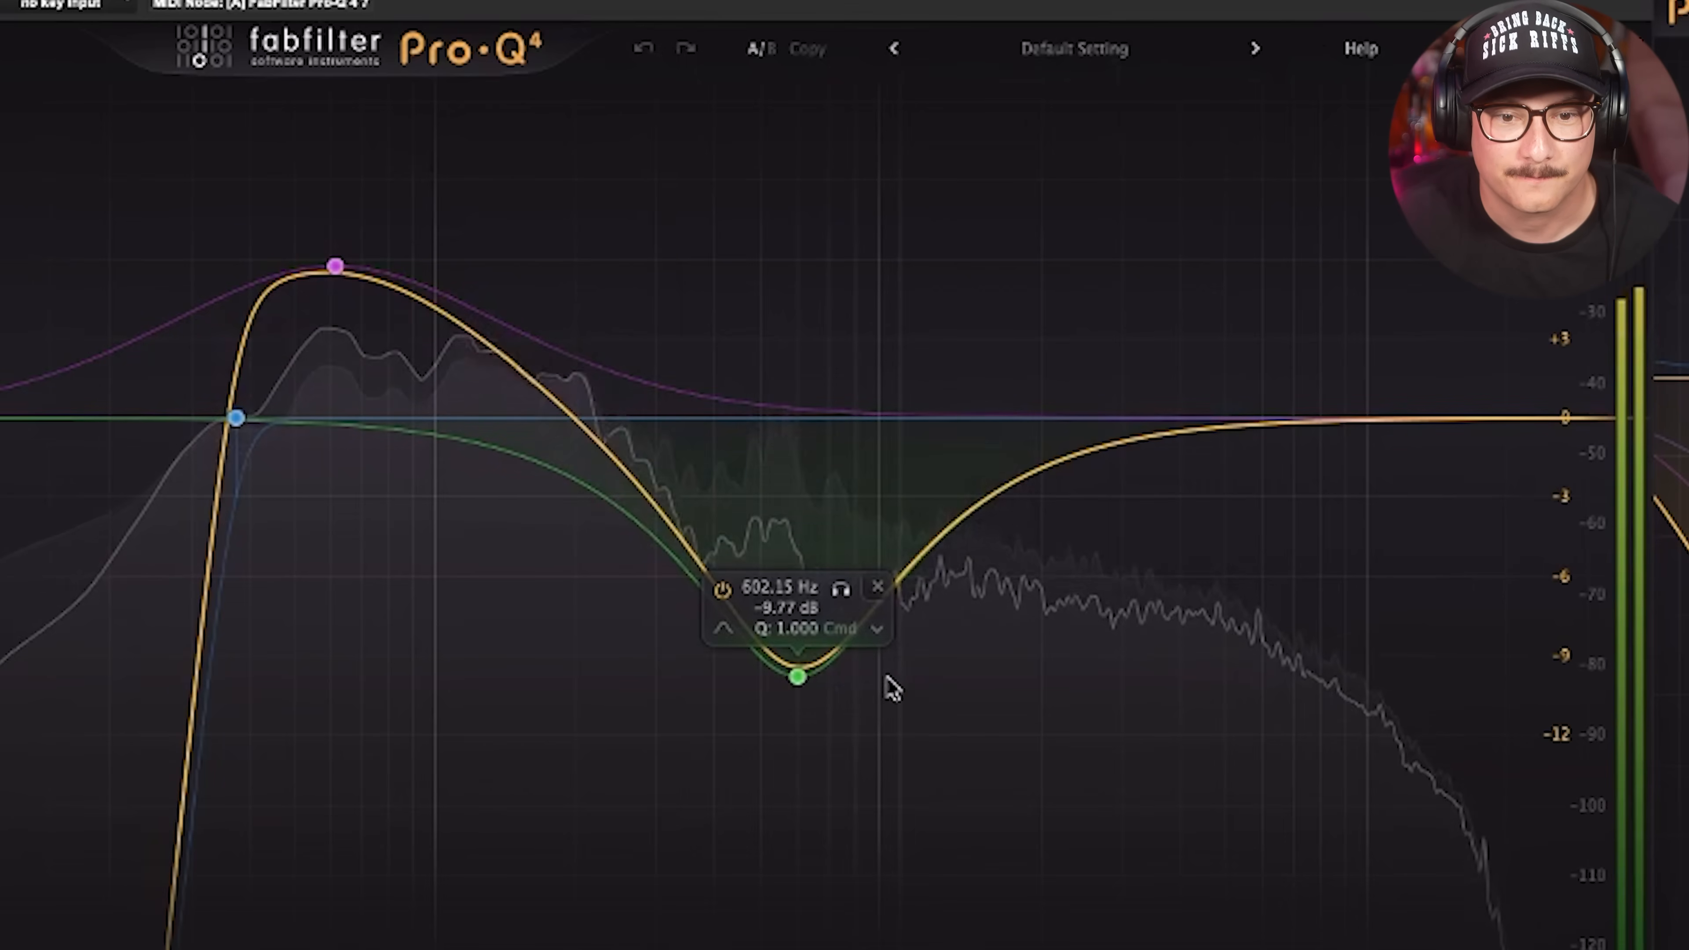
left_click(842, 590)
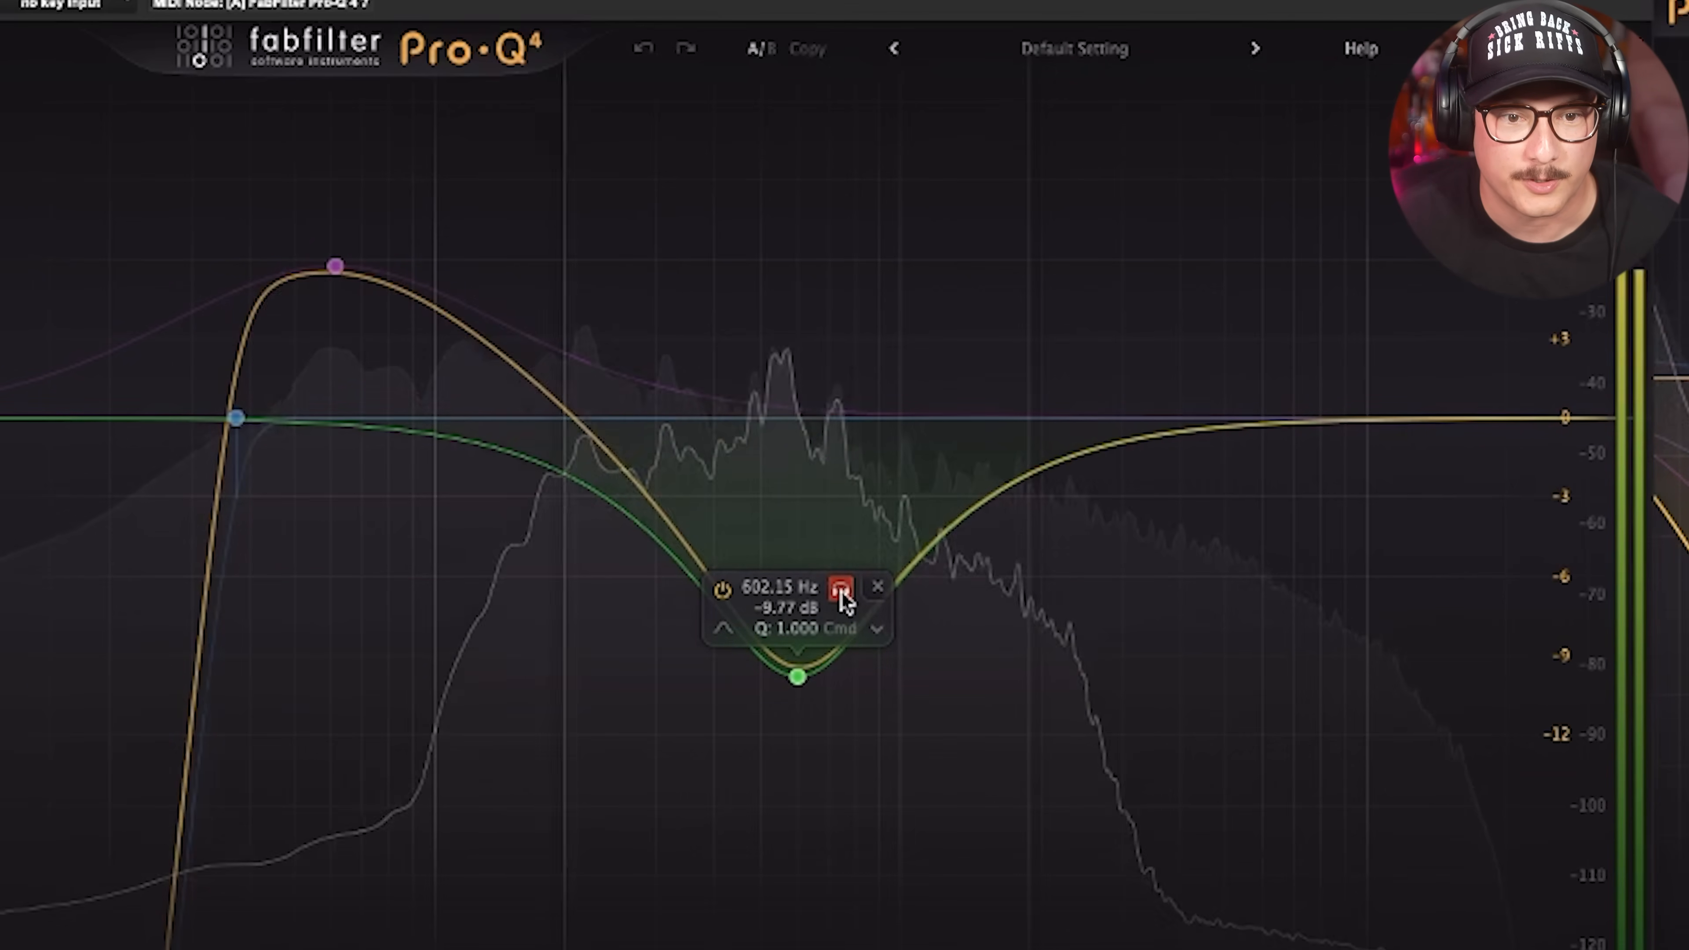
mouse_move(237, 418)
left_click(279, 331)
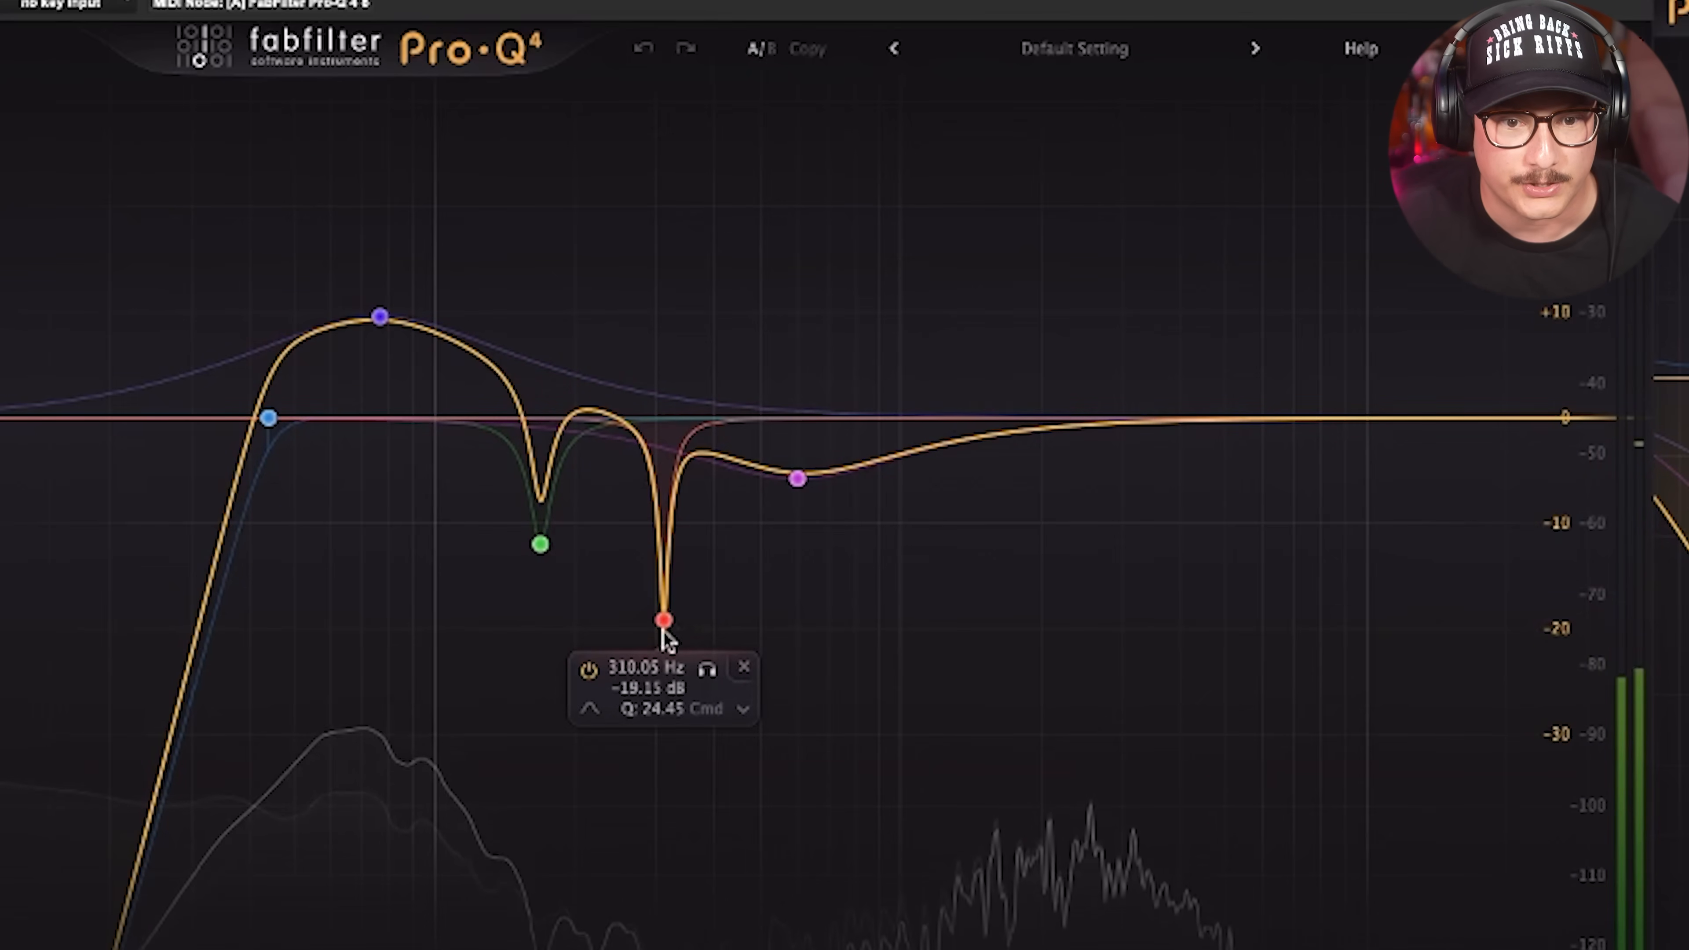
Audition the second EQ's 169 Hz notch, 76 Hz boost and wide midrange cut in solo.
mouse_move(527, 526)
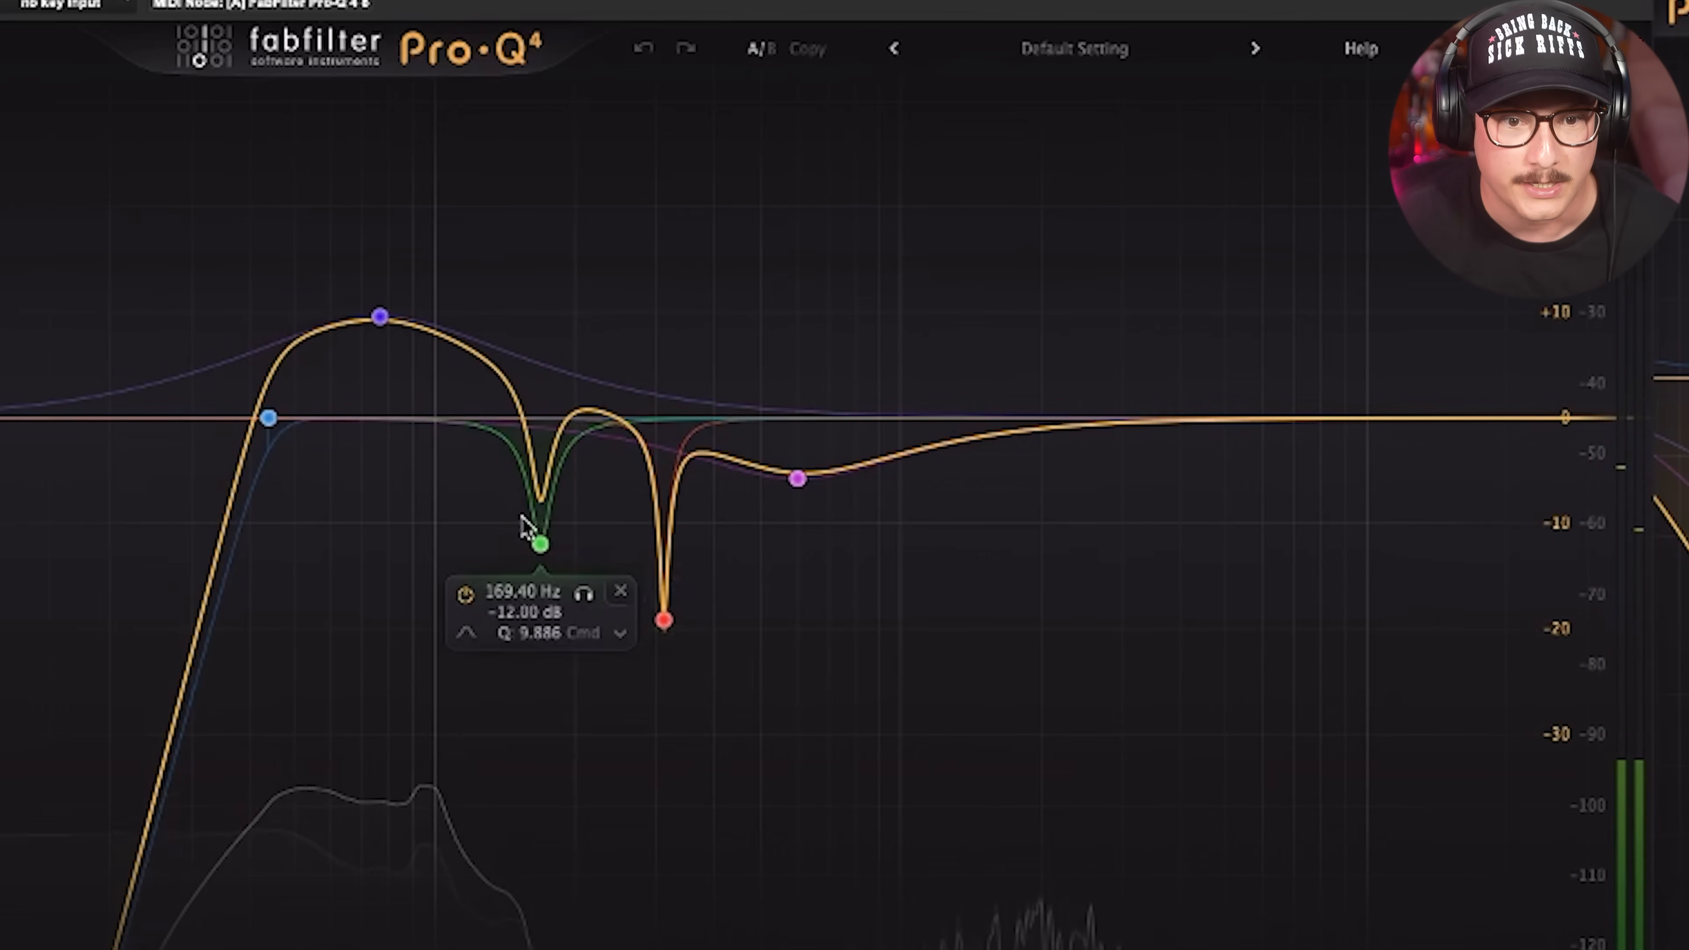
left_click(584, 596)
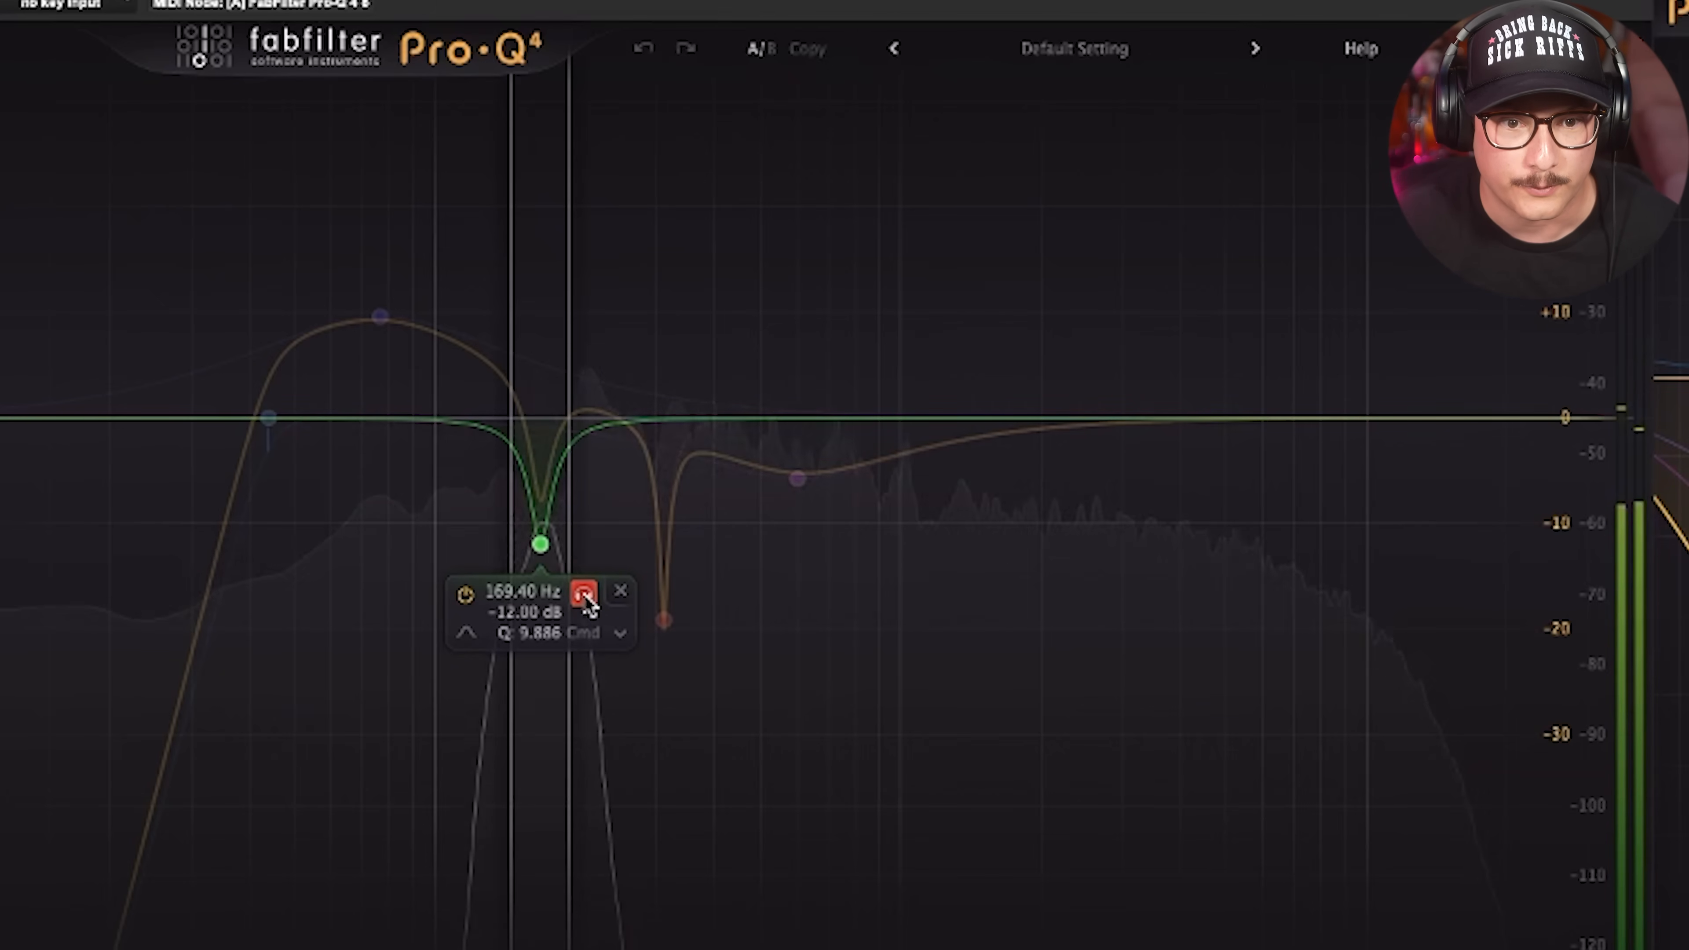
left_click(585, 596)
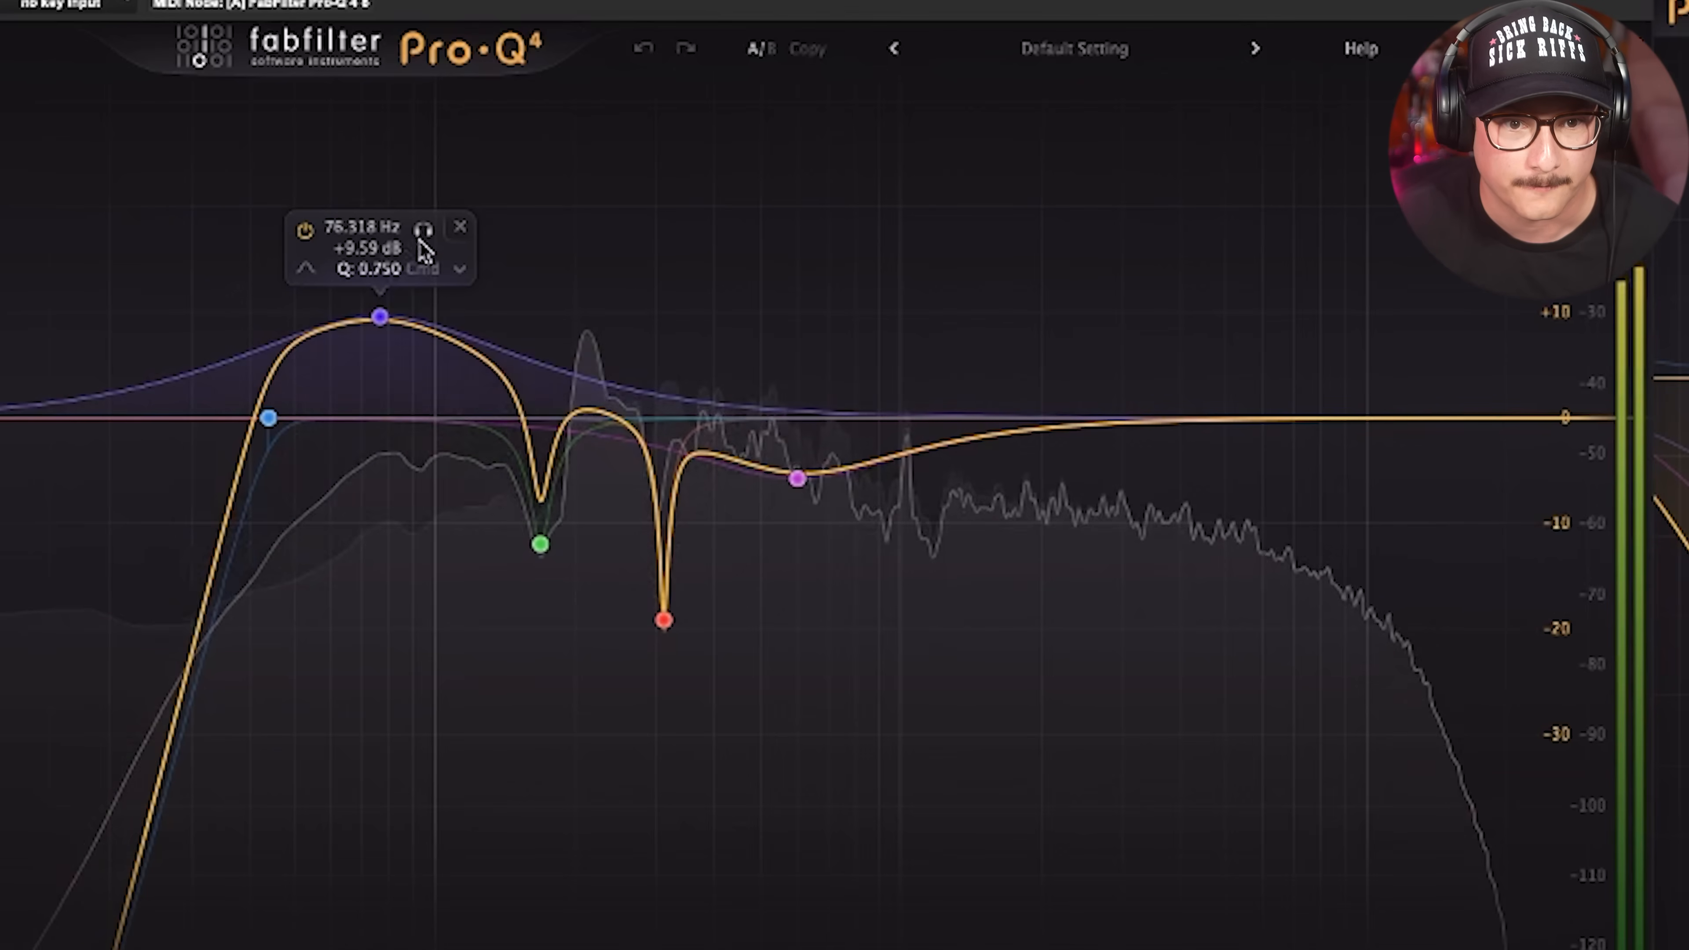
left_click(419, 231)
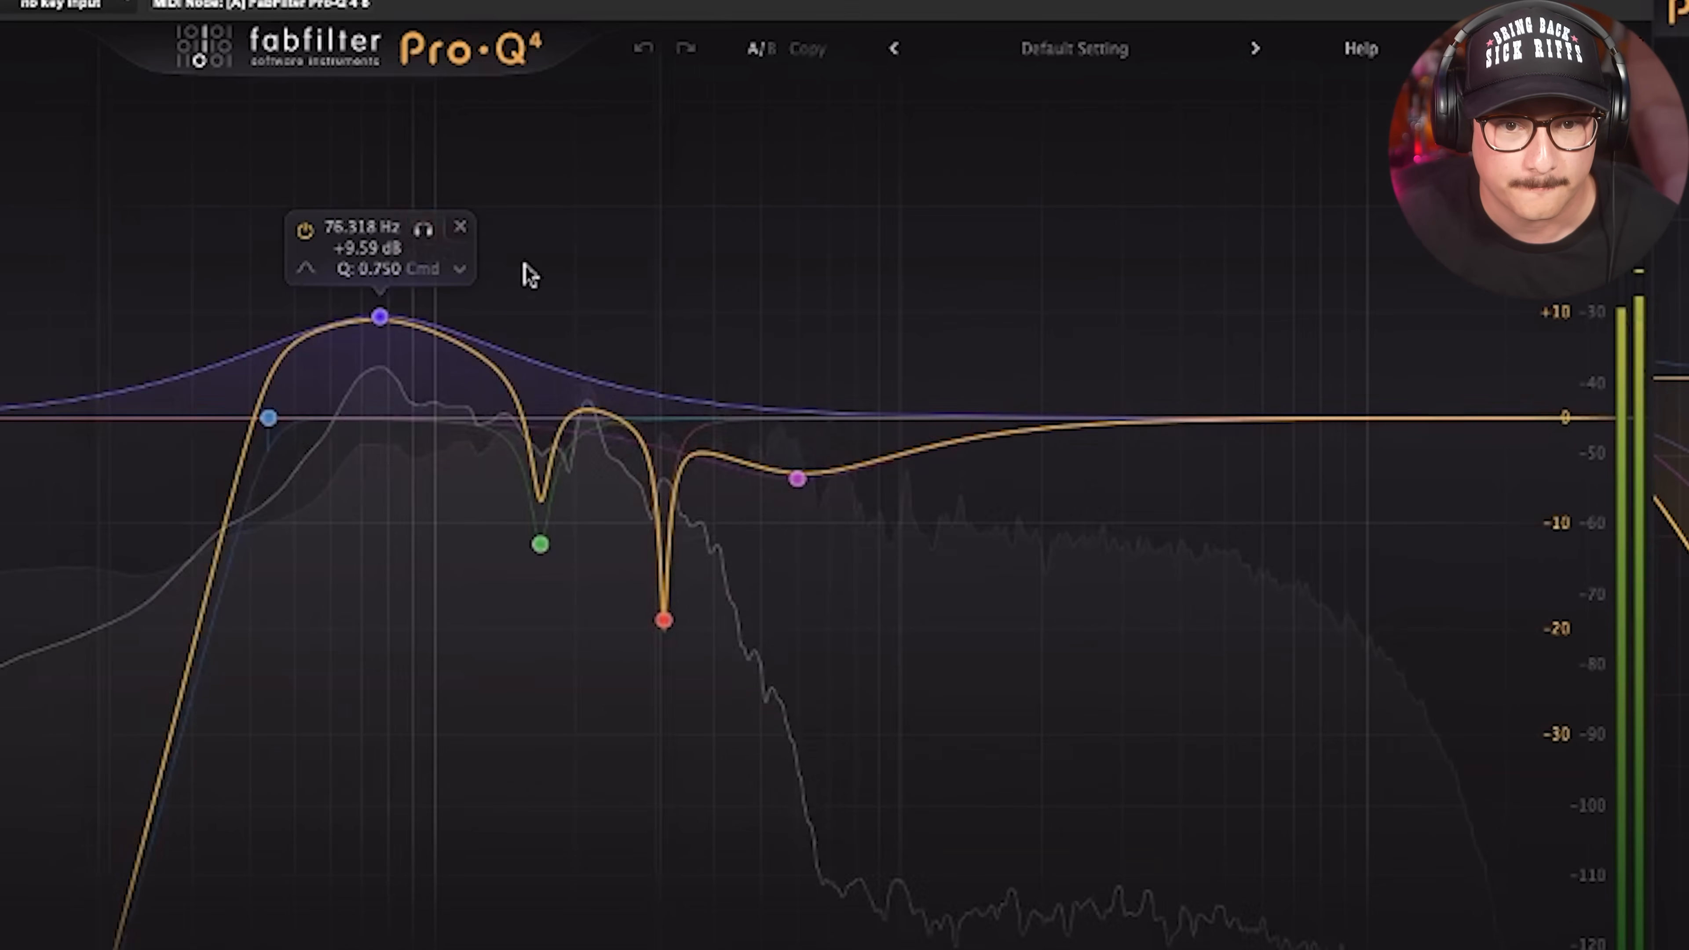
left_click(840, 526)
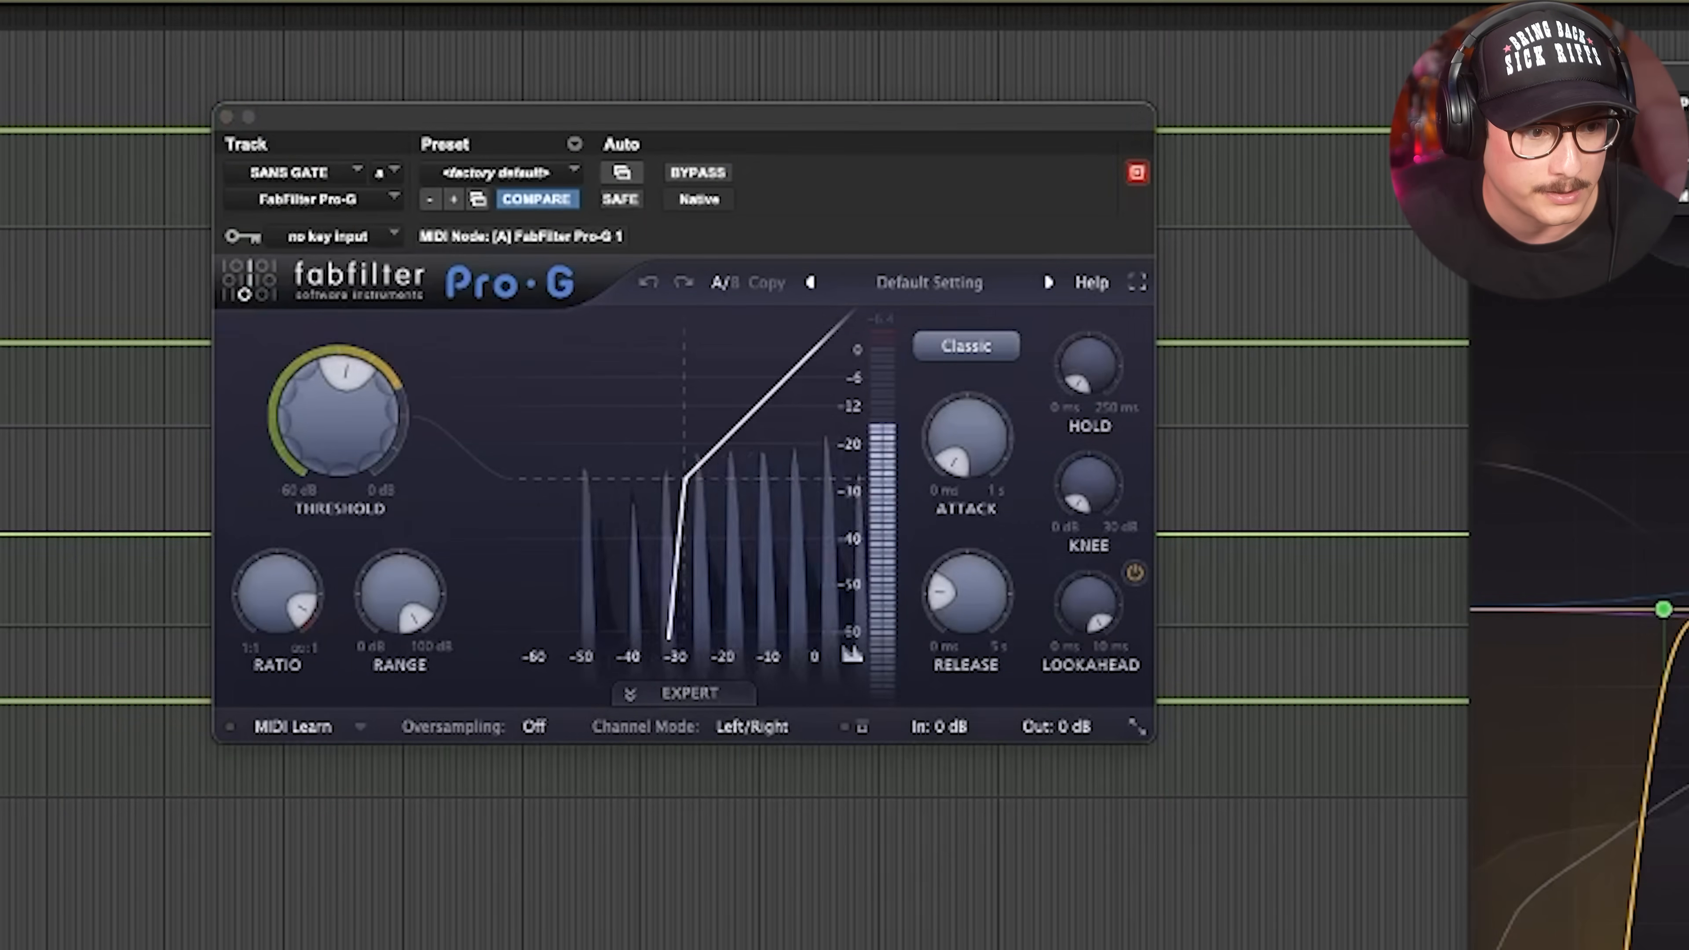
Raise the SansAmp PSA-1's Level to maximum on the SANS GATE track and turn it back down.
left_click_drag(975, 949, 961, 898)
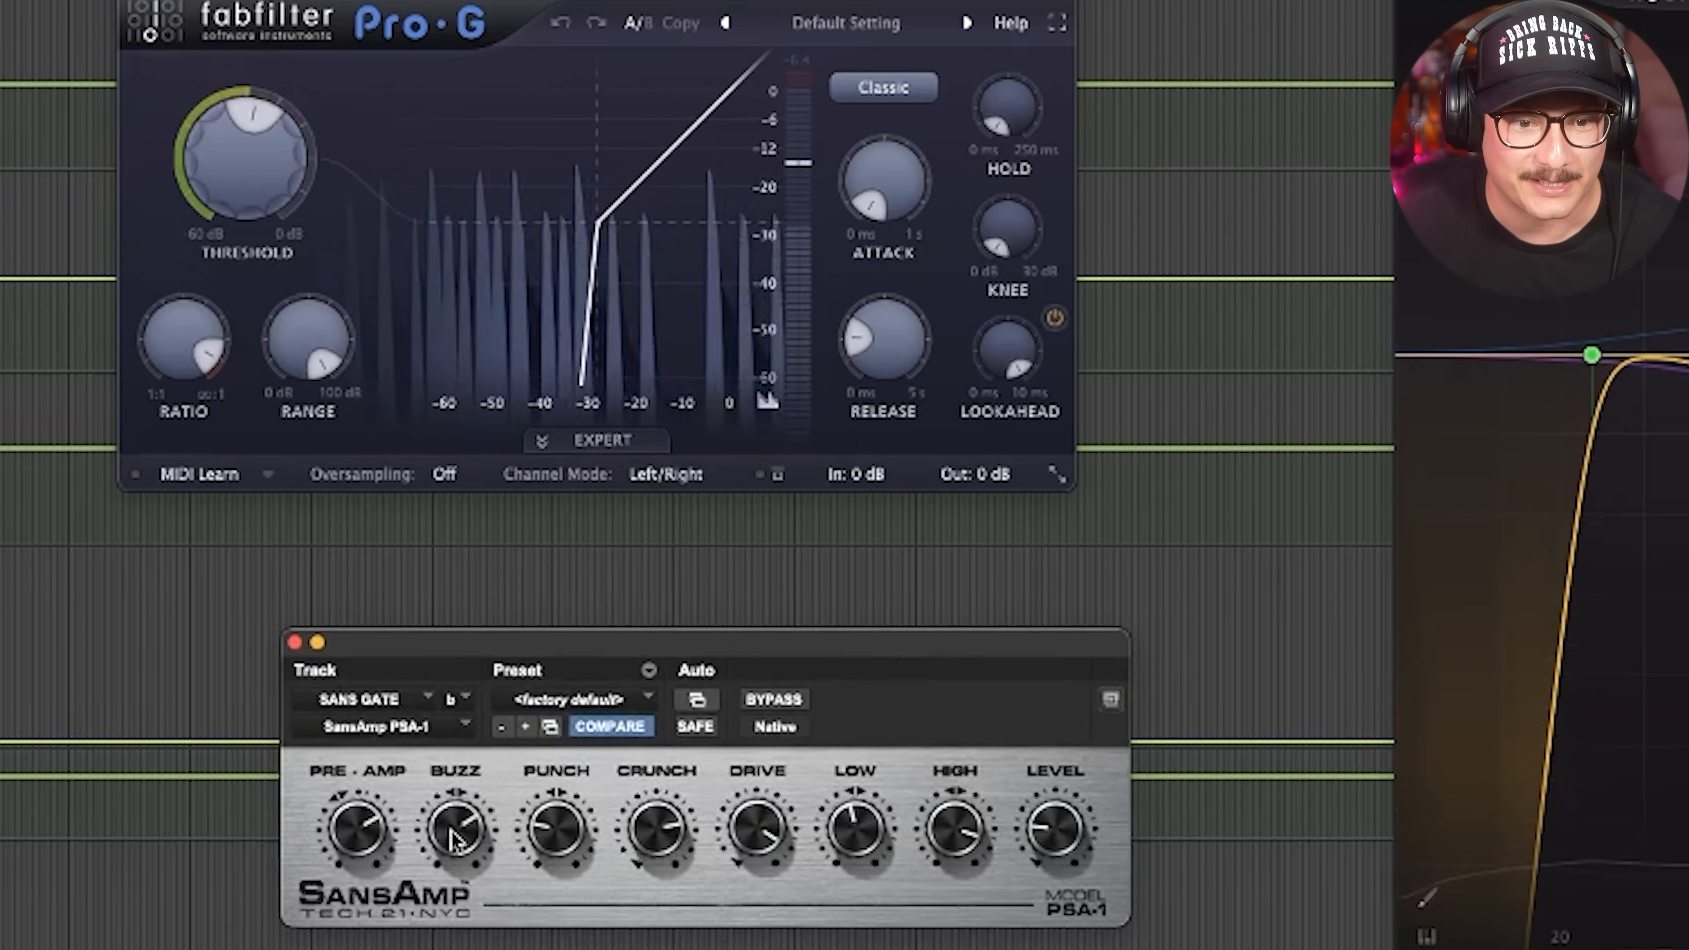
left_click_drag(1064, 883, 1104, 655)
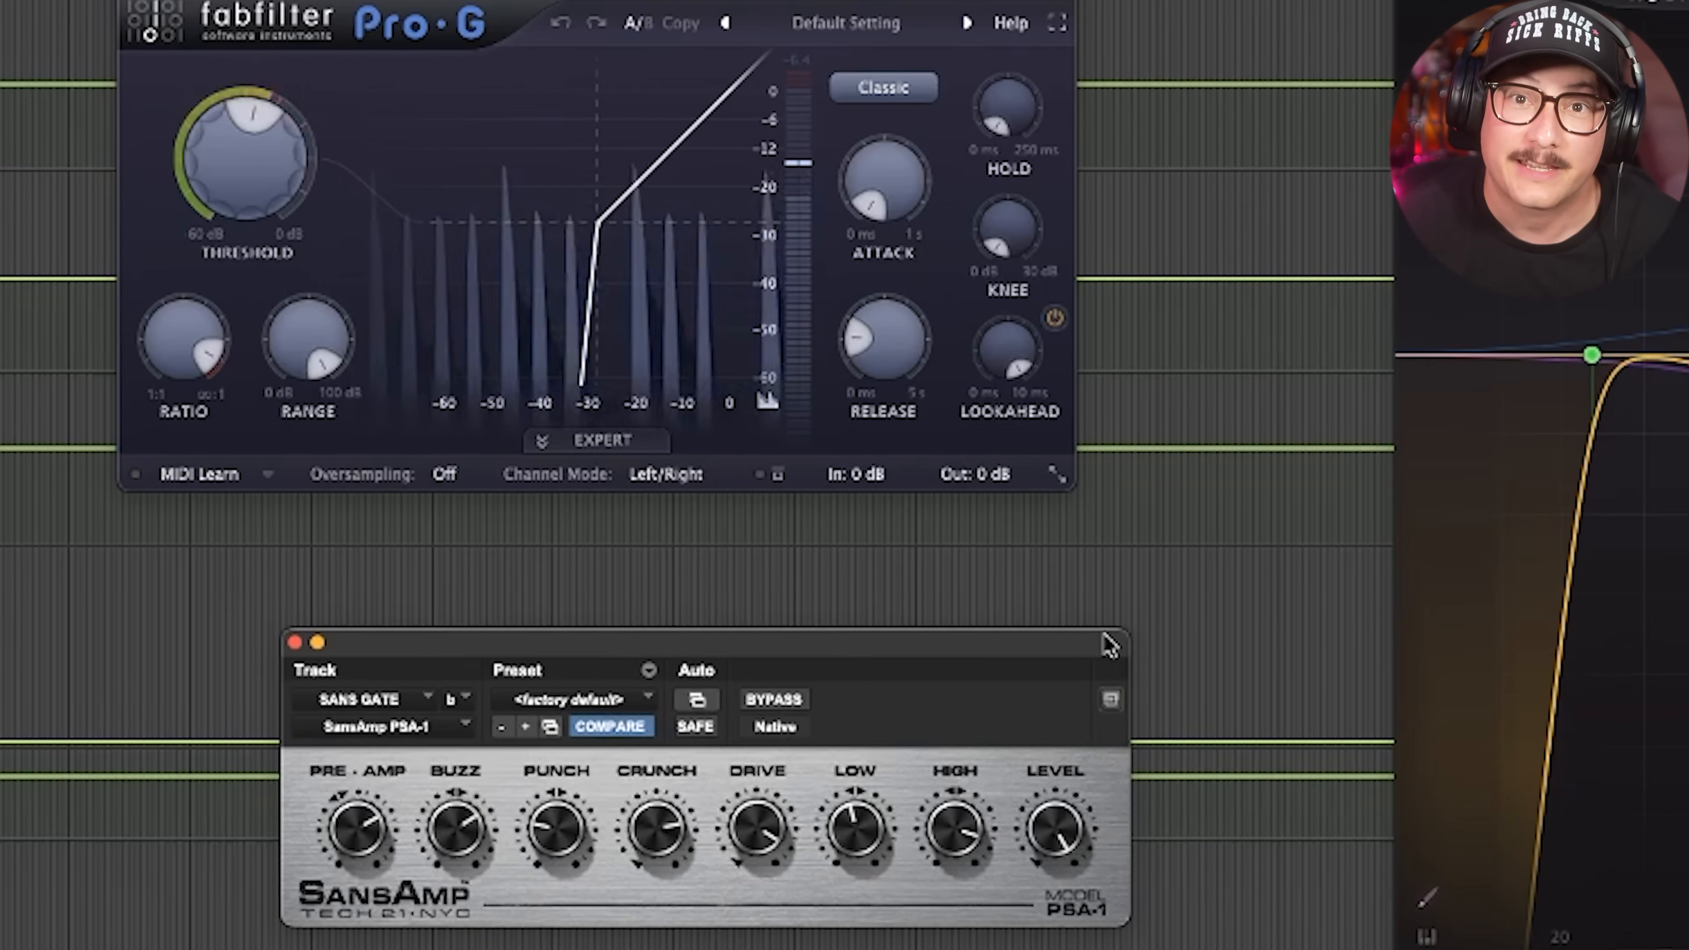
left_click_drag(1105, 661, 1080, 778)
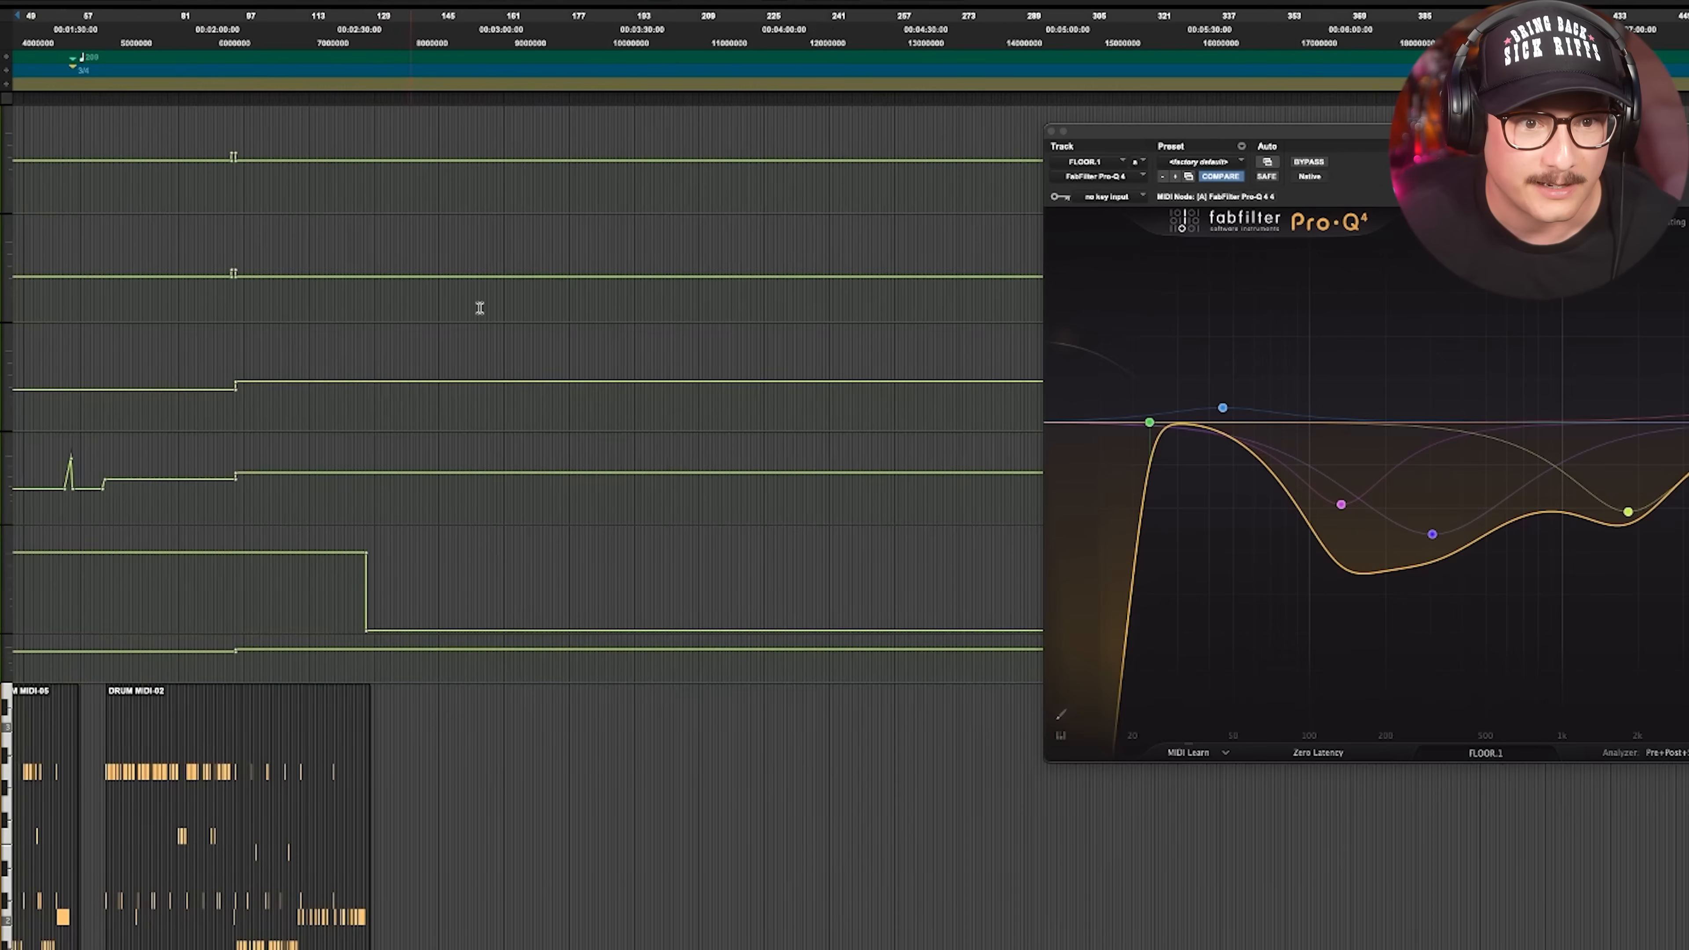
Select the SHELLS track and open its MB DB-Verb insert to review the KM - SHELL VERB preset.
key("t")
key("t")
scroll(746, 464, "right", 10)
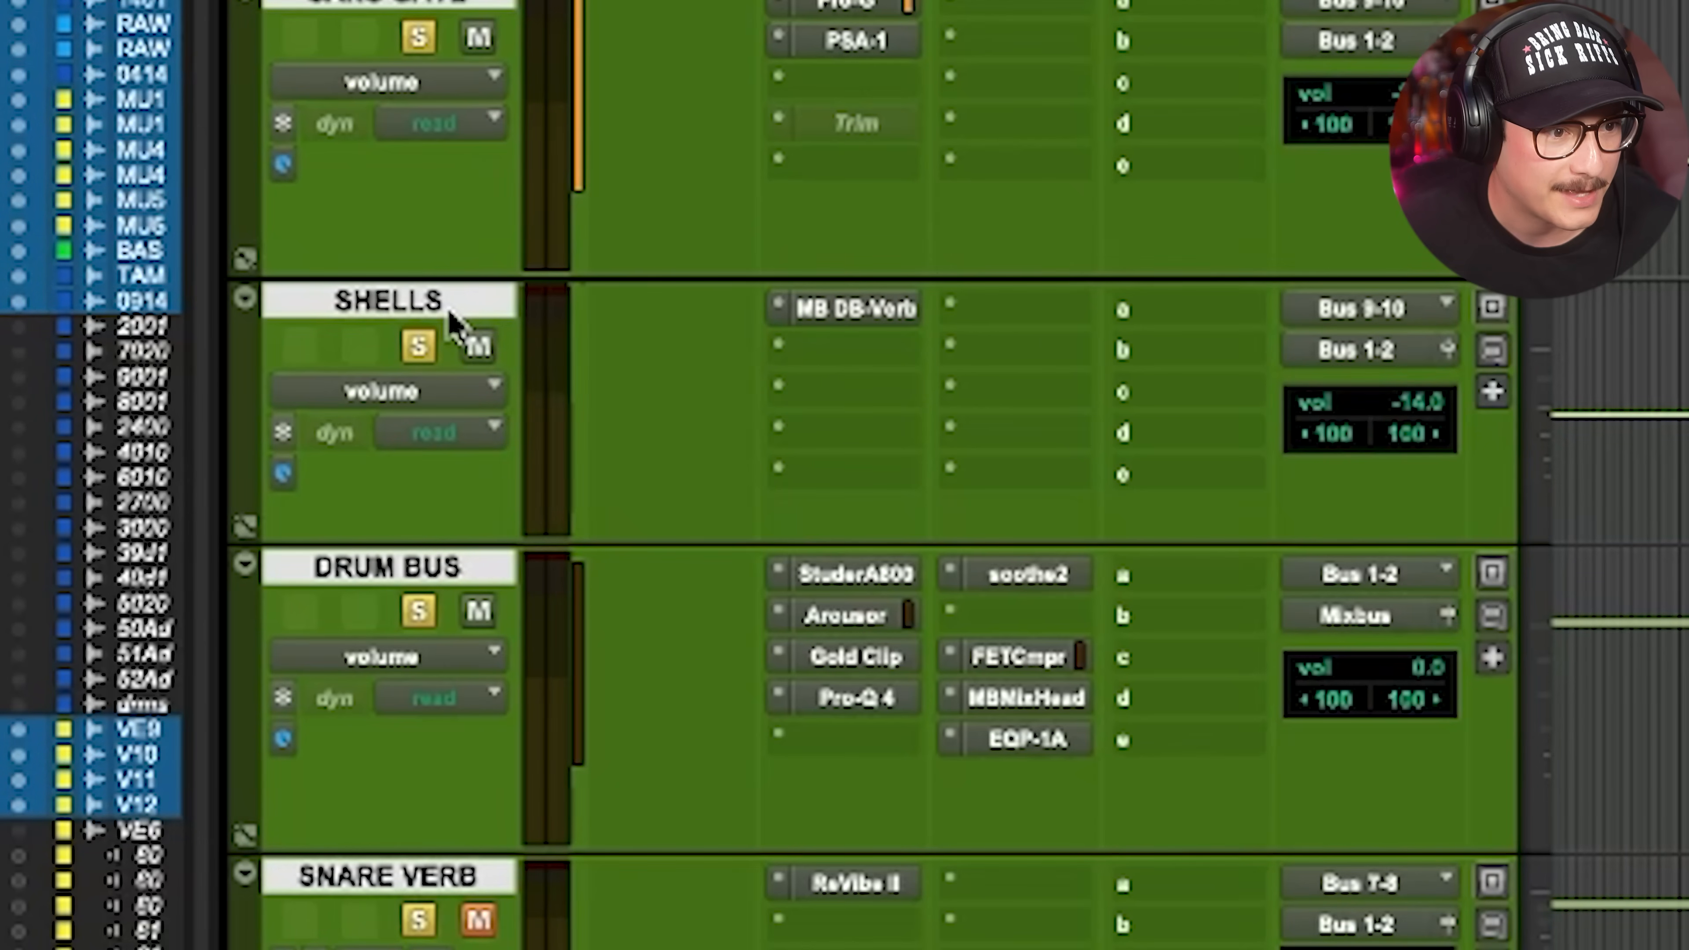
left_click(453, 313)
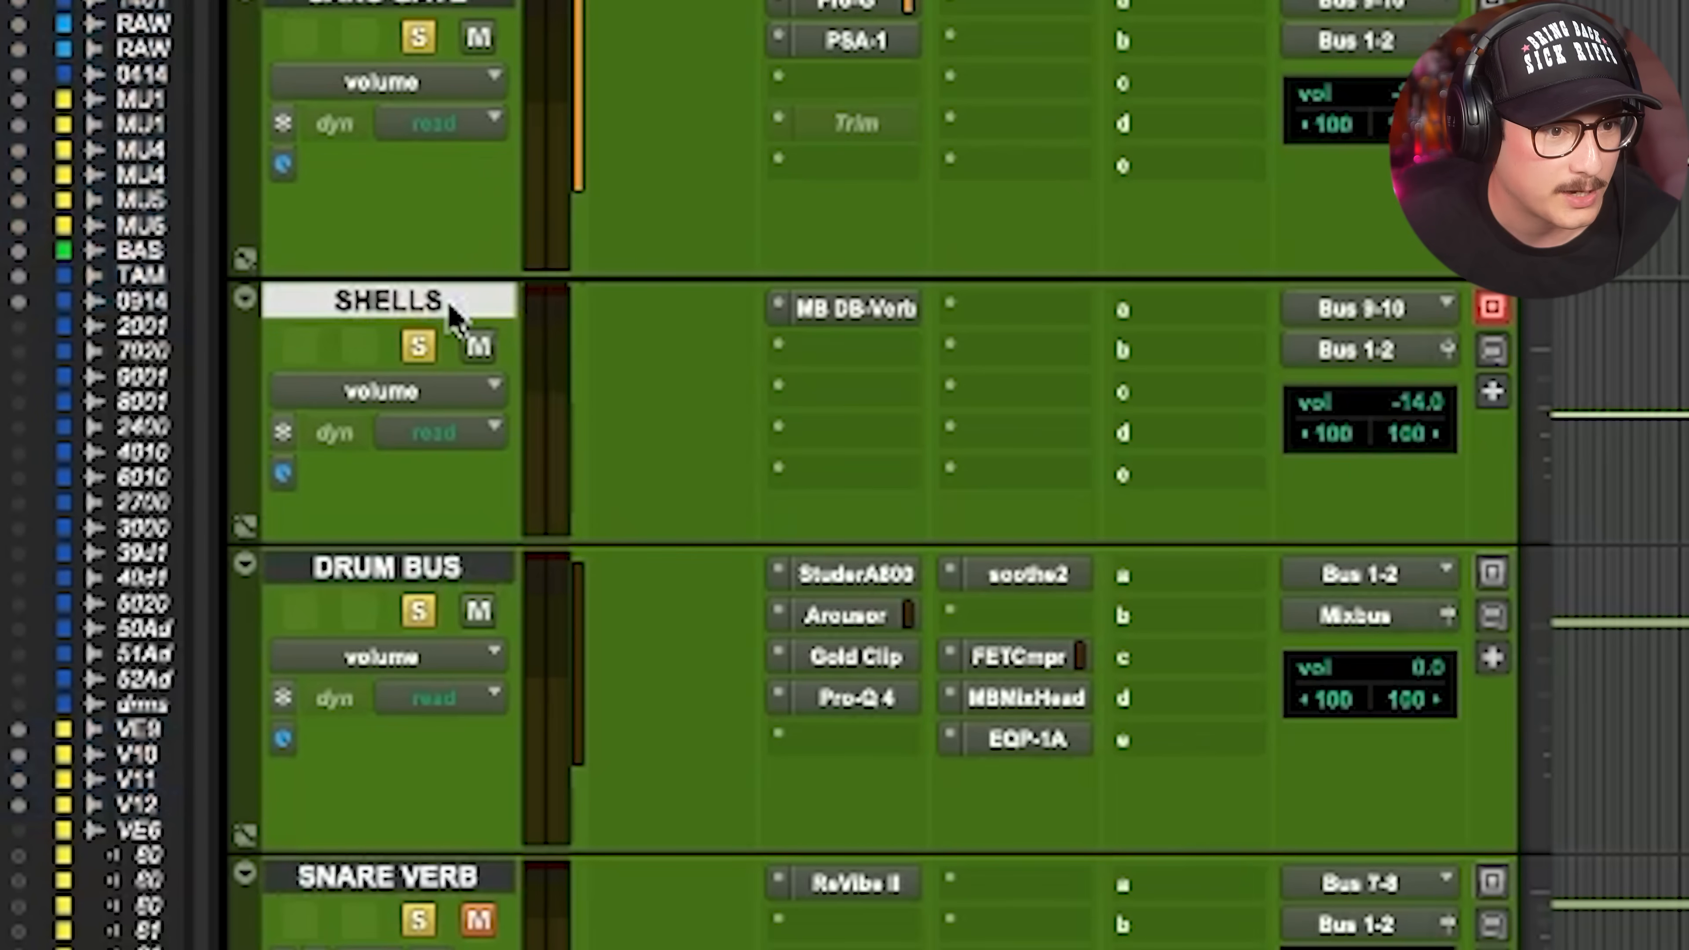
left_click(858, 309)
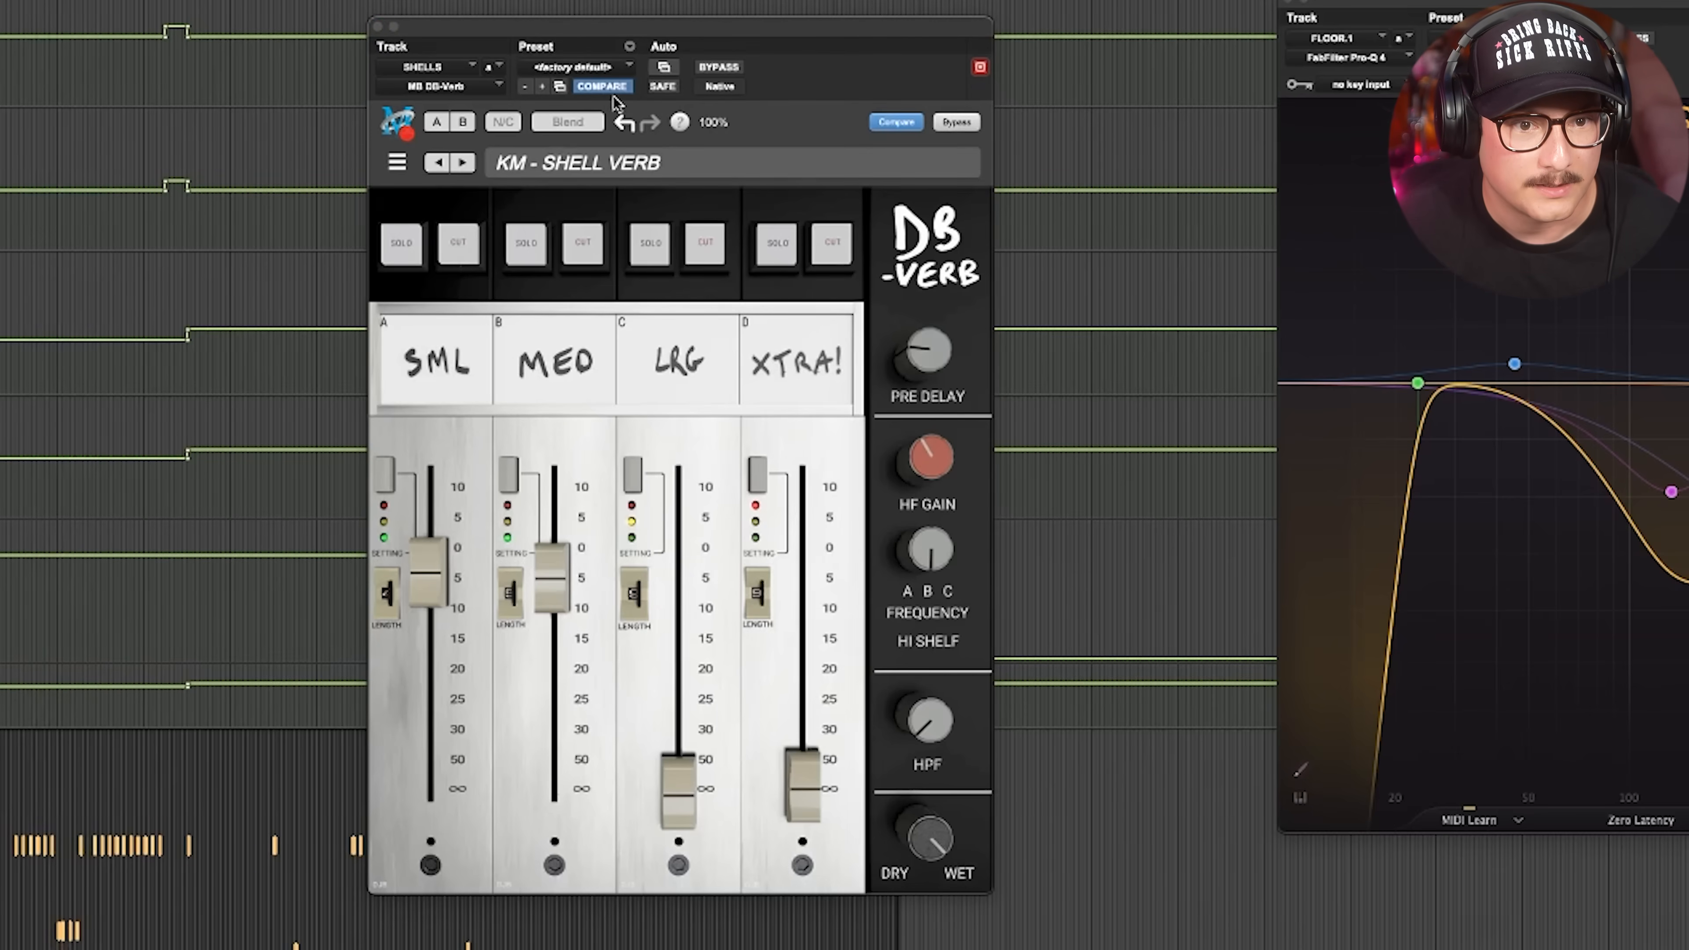
left_click(547, 163)
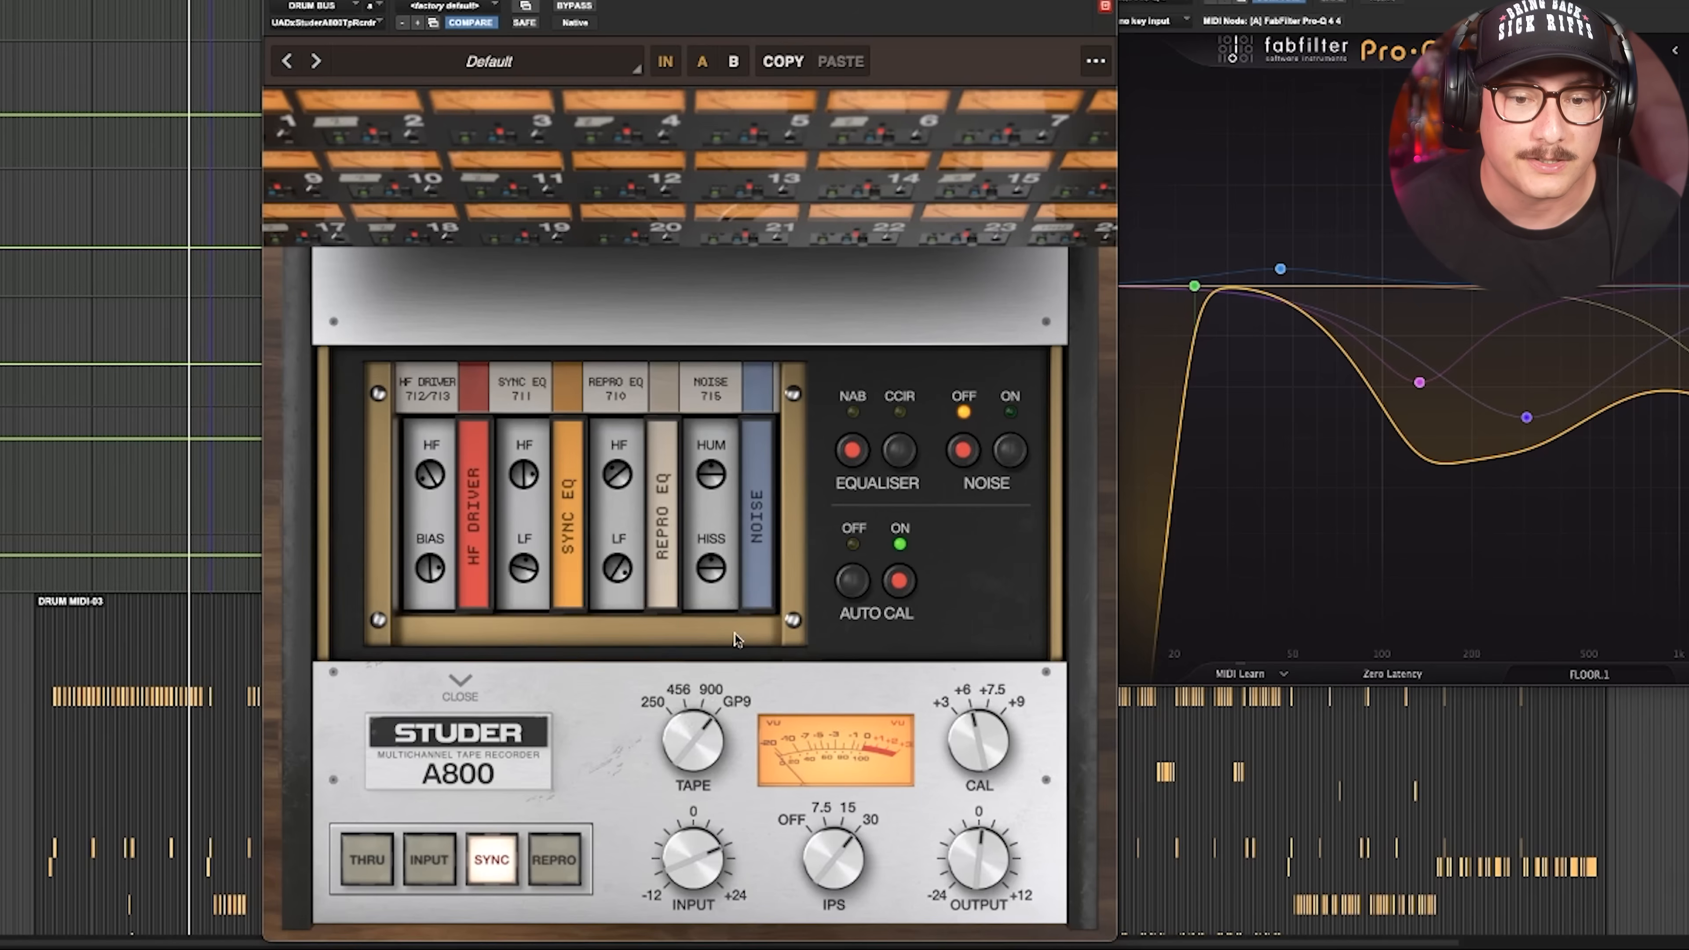
Compare the drum bus with the Studer A800 bypassed and active during playback, and close its calibration panel.
left_click(460, 686)
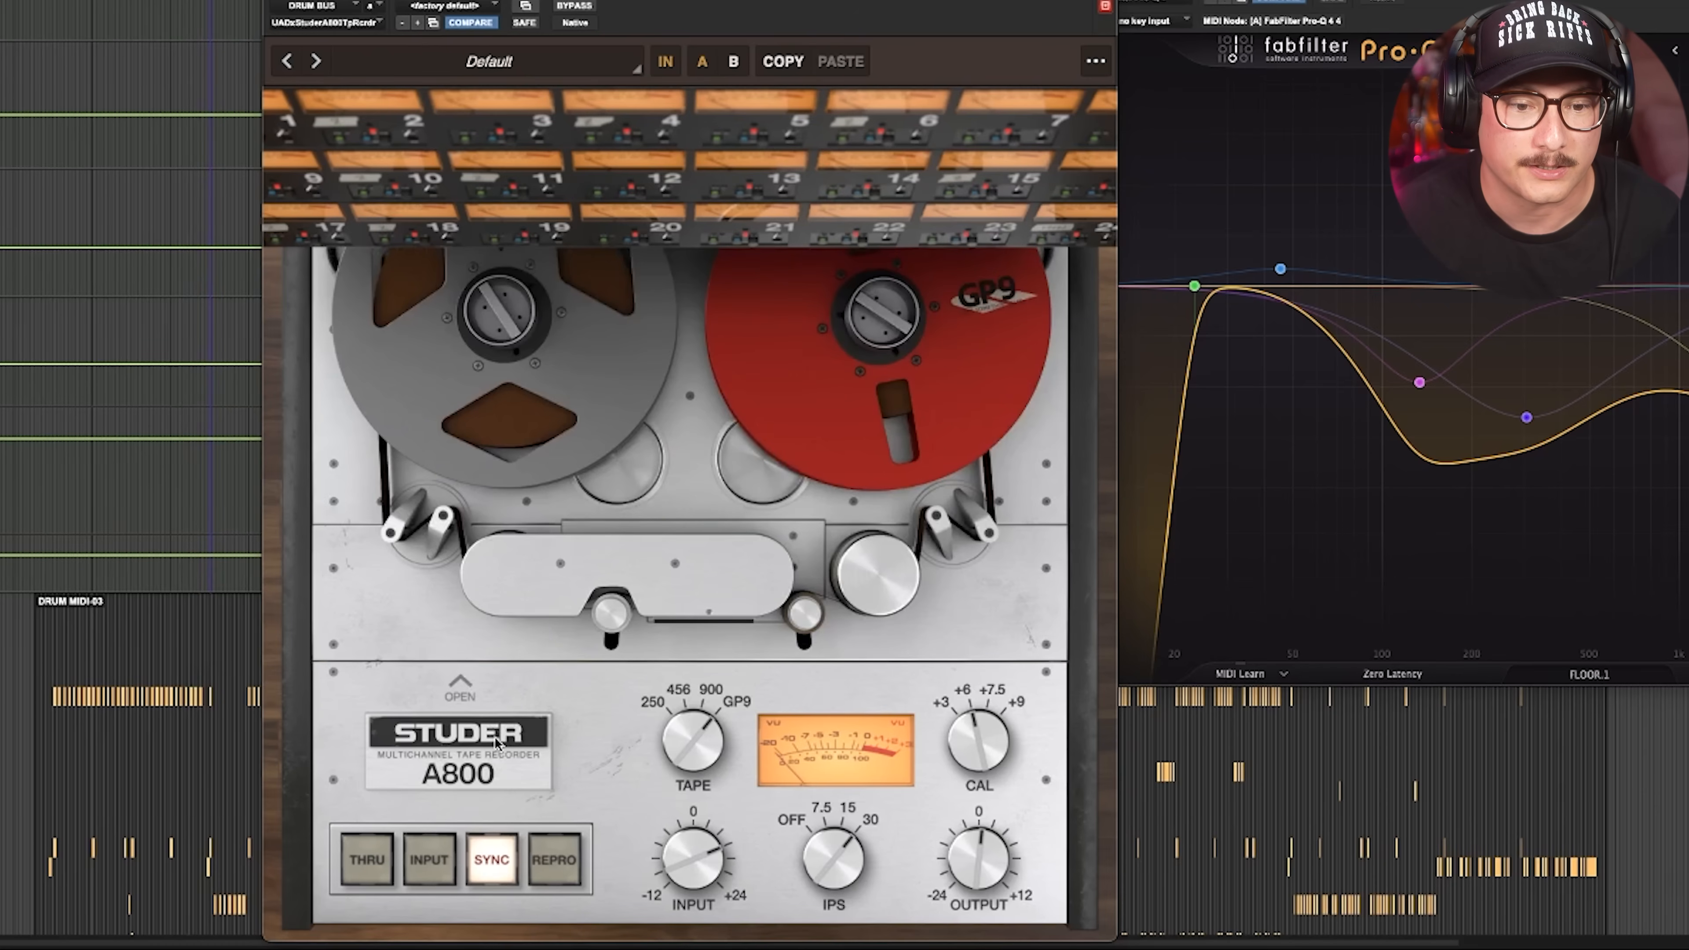
left_click(460, 686)
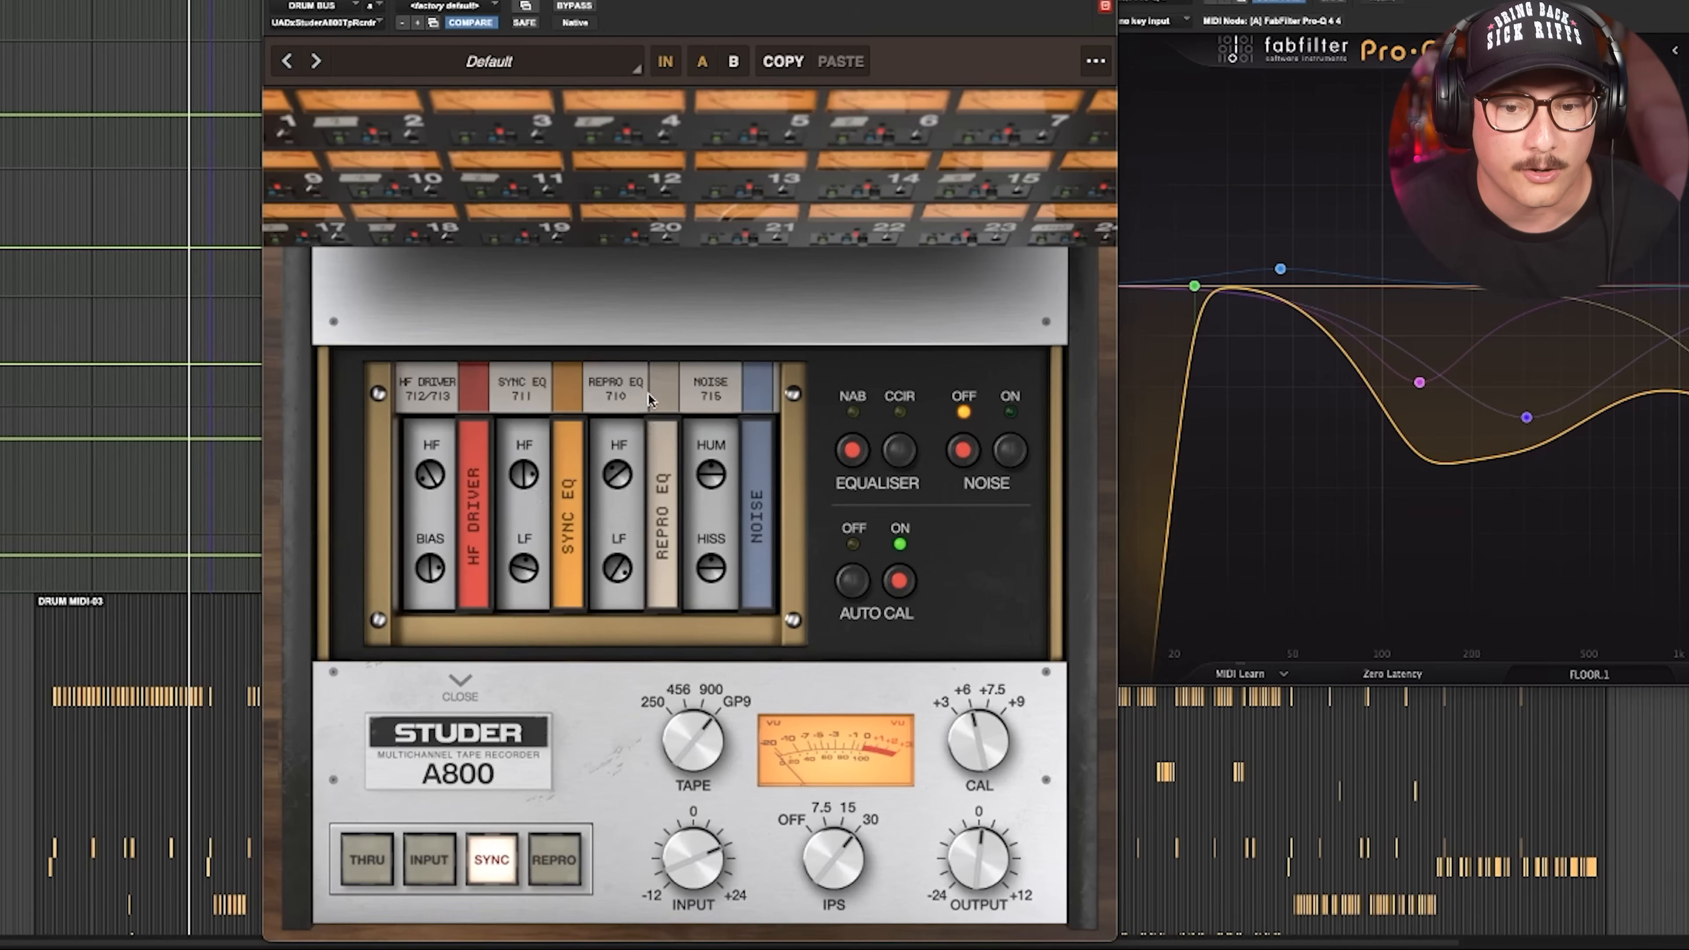
key("space")
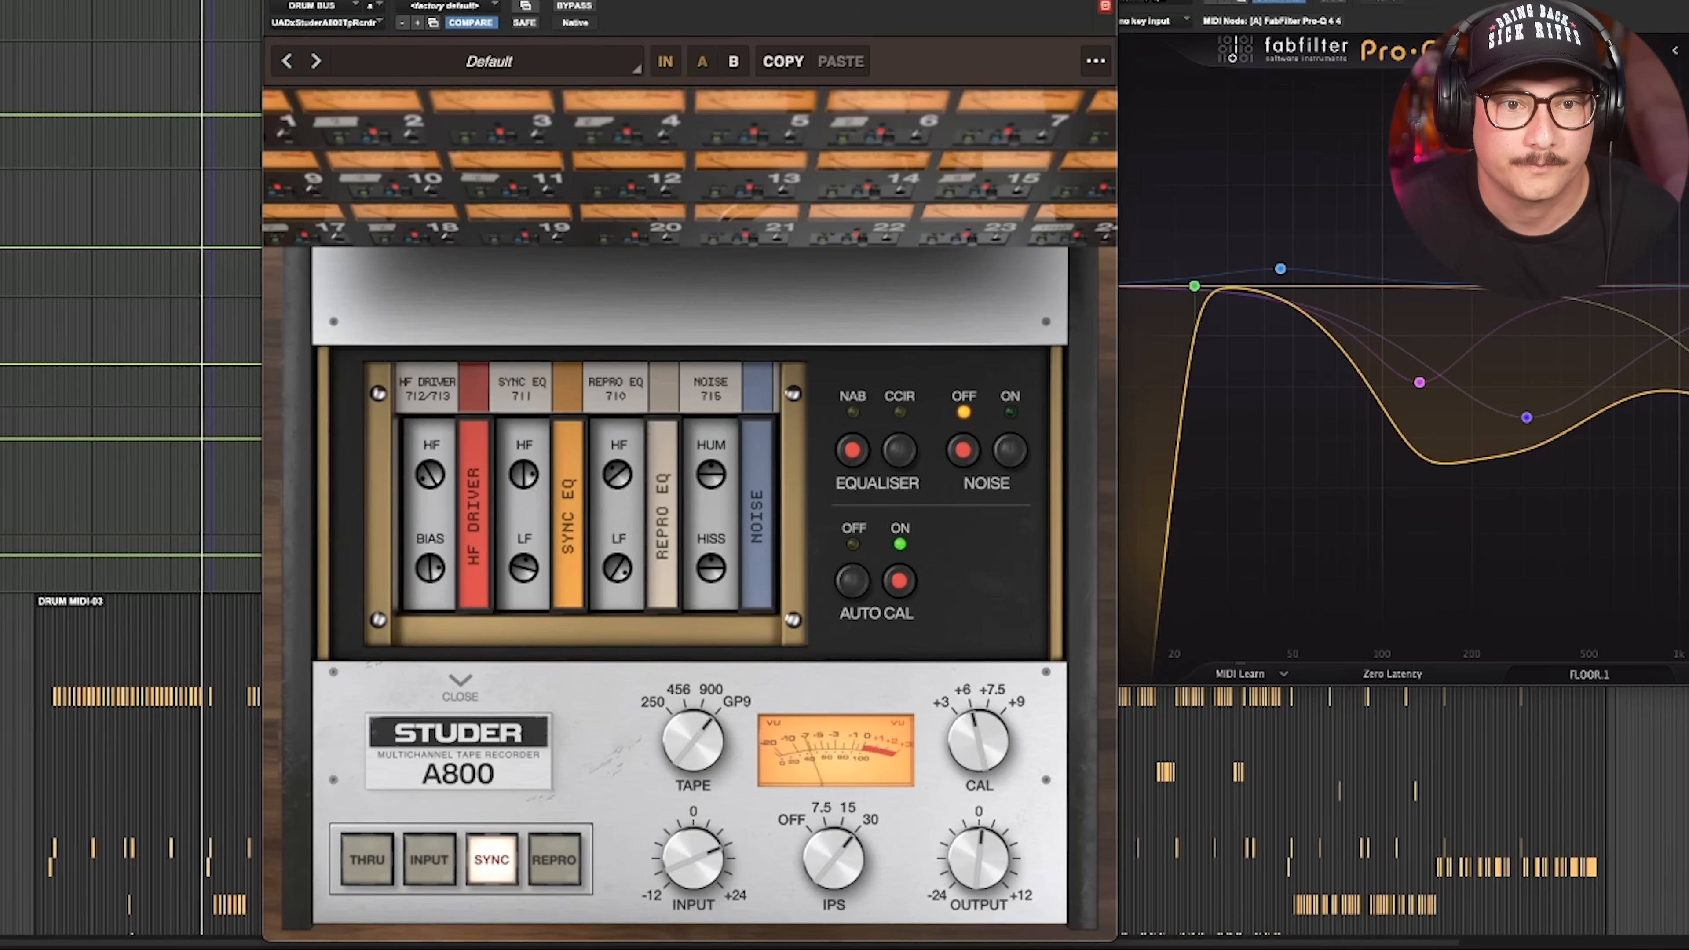
left_click(576, 6)
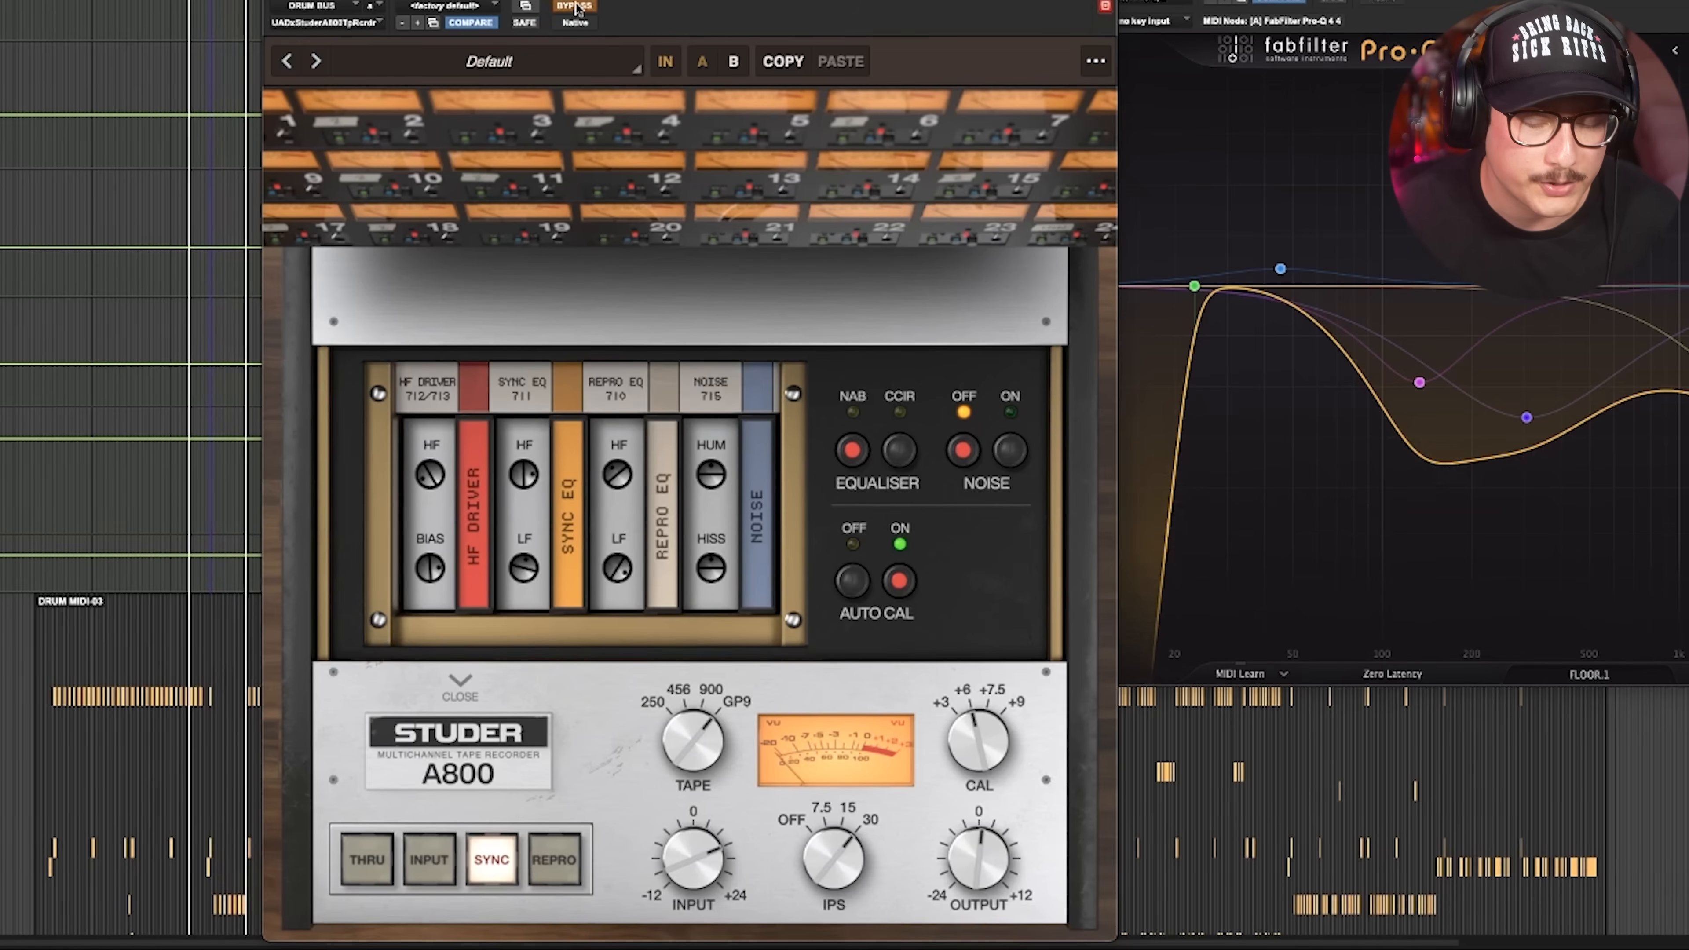
left_click(576, 6)
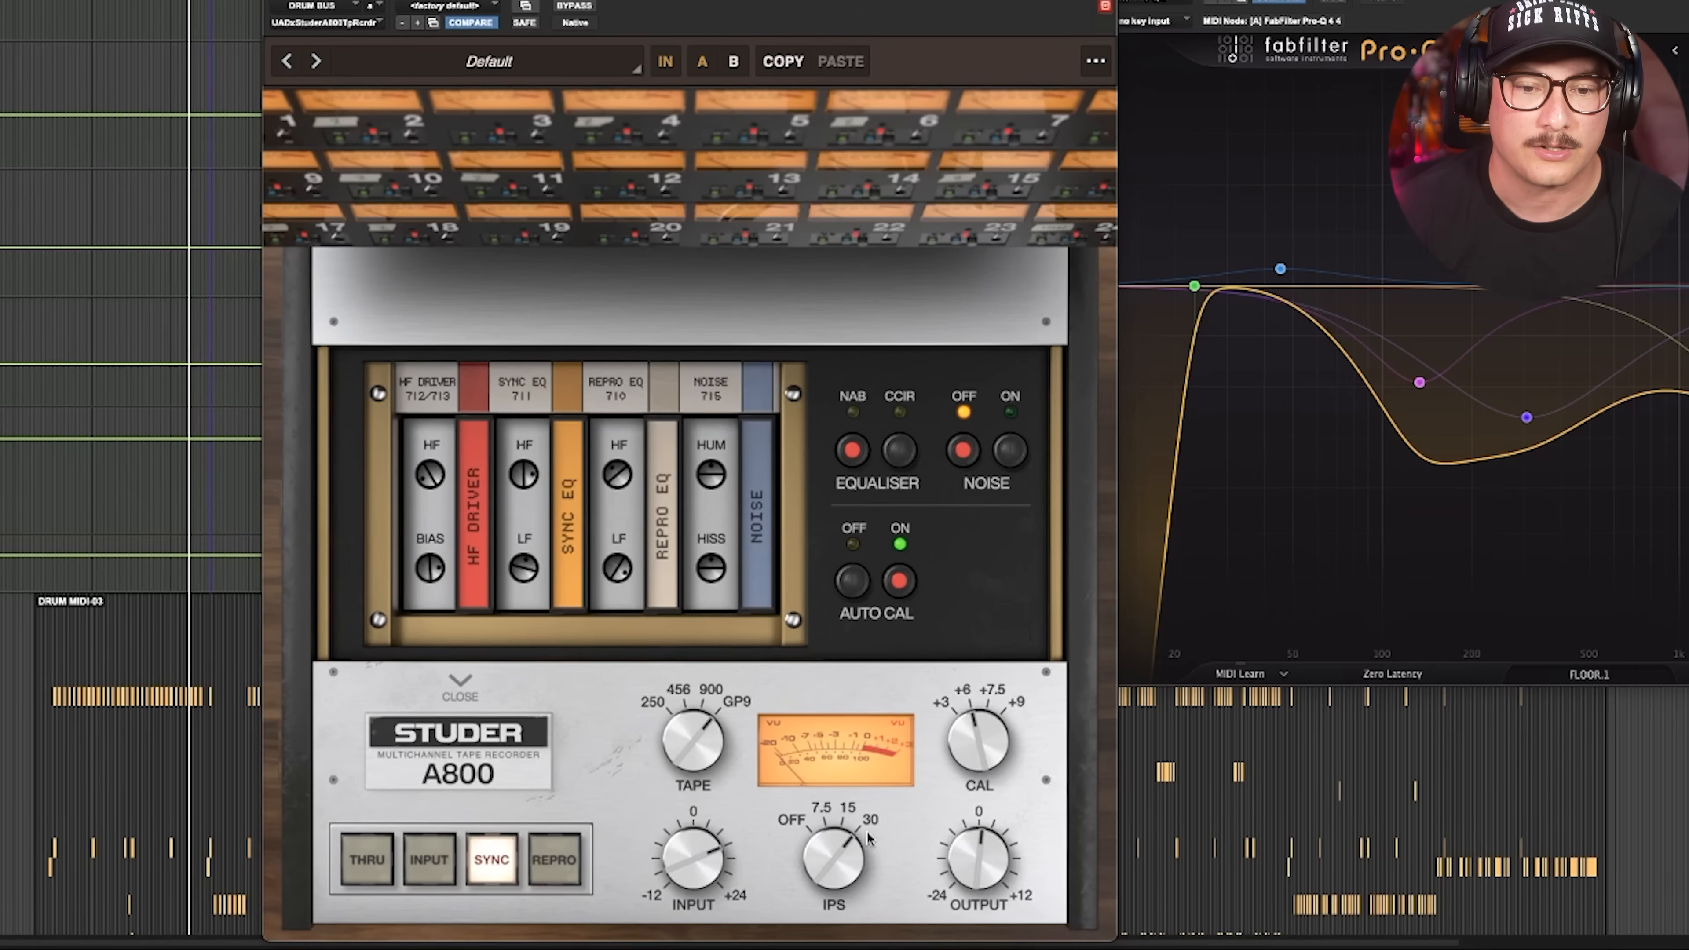
left_click(436, 735)
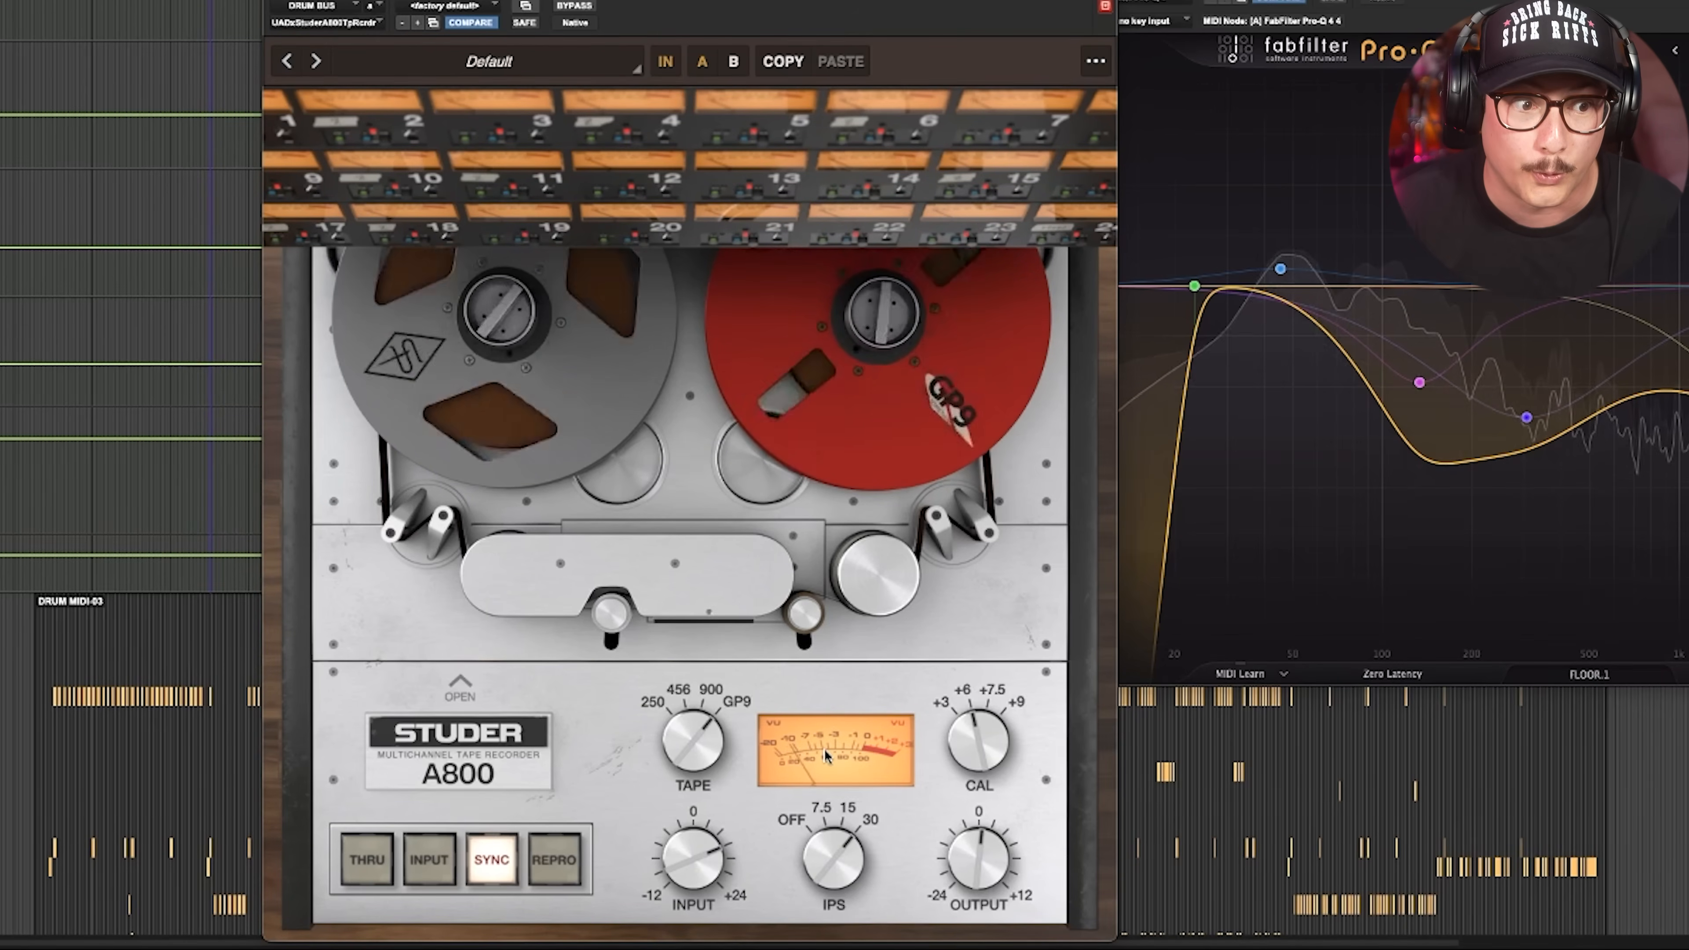
key("space")
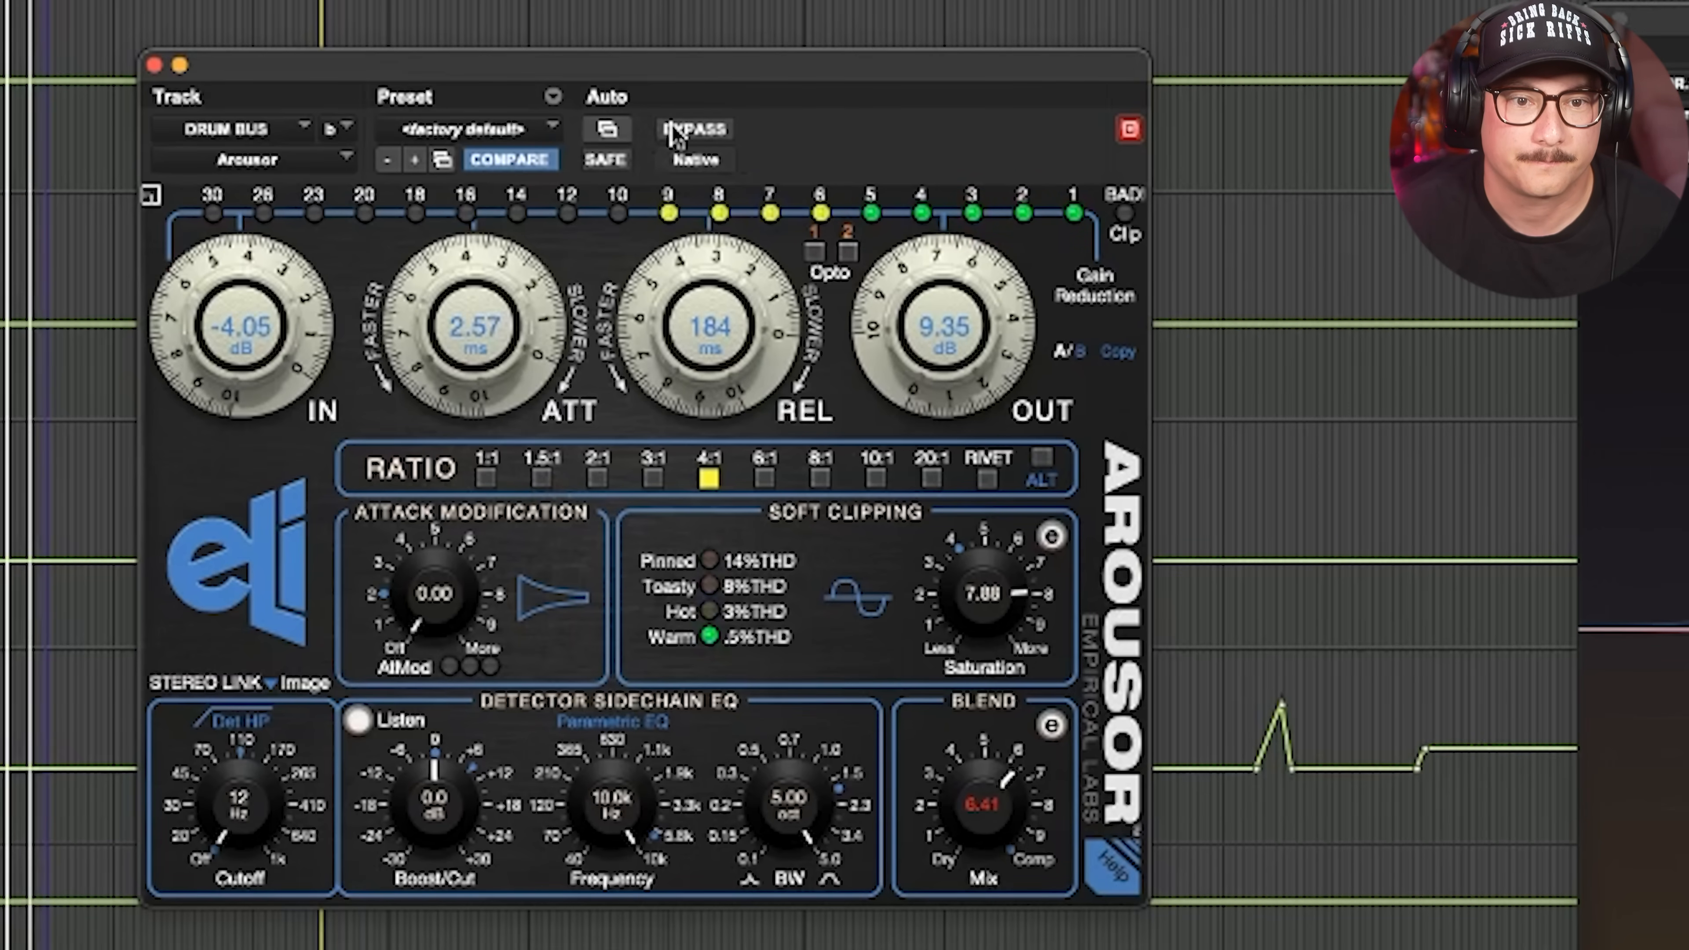
Set the drum bus Arousor's Saturation to 7.77 and Blend Mix to 6.19 while comparing against bypass.
left_click(673, 131)
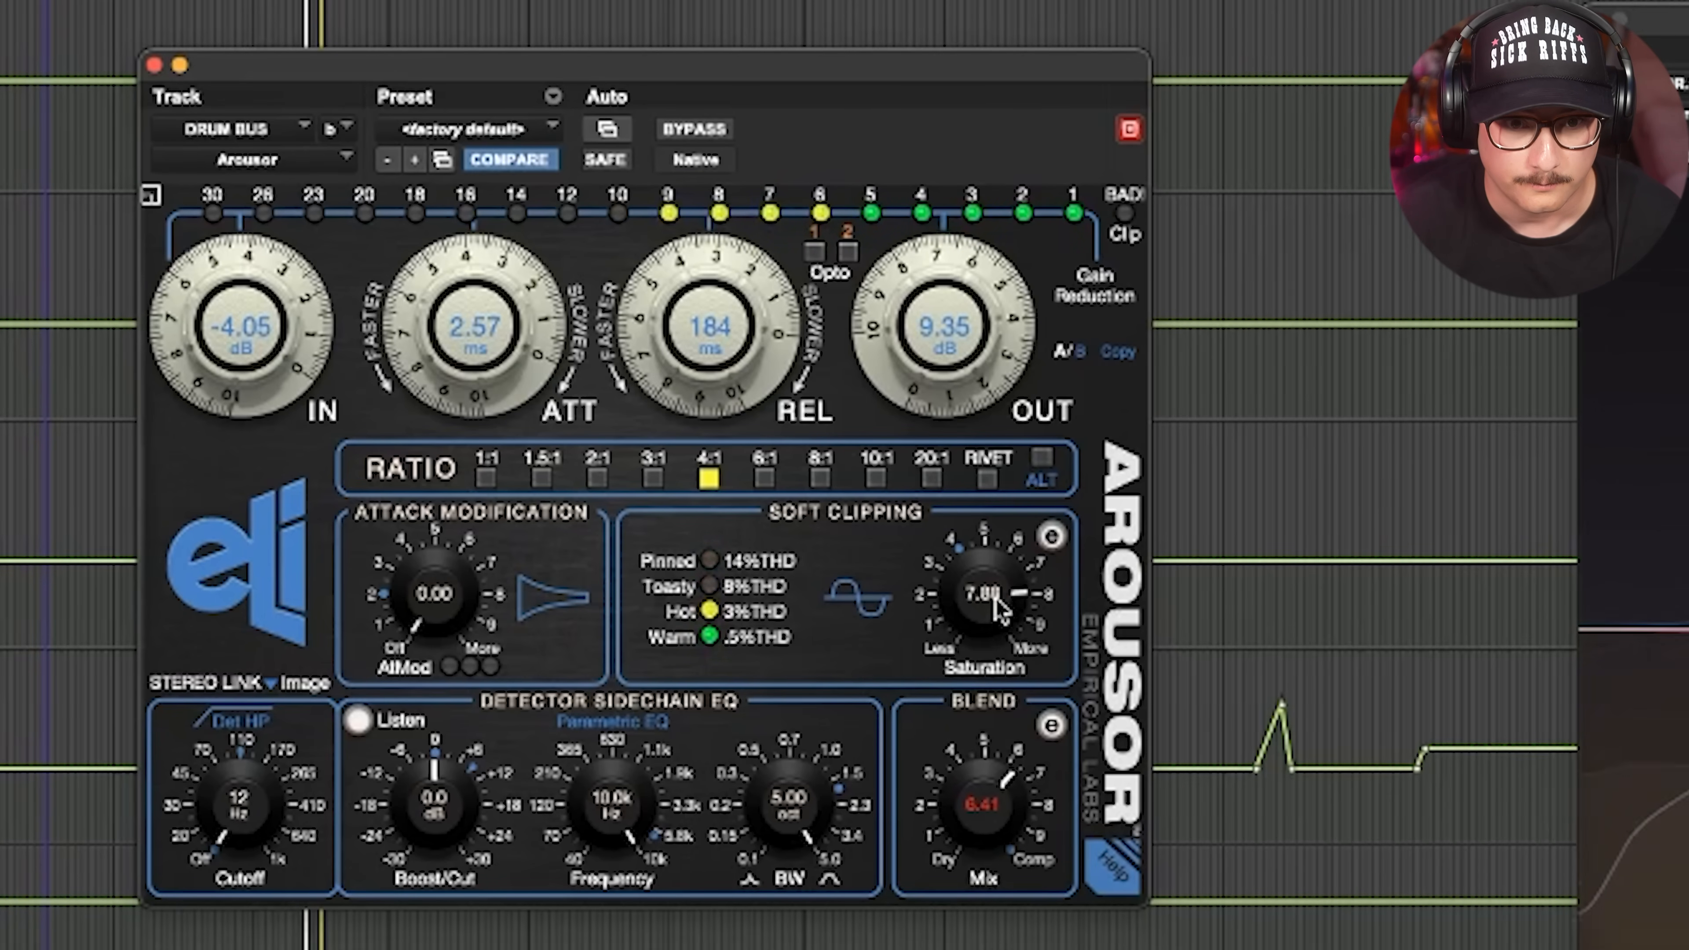
mouse_move(1001, 609)
left_mouse_down()
mouse_move(1004, 506)
mouse_move(1007, 672)
mouse_move(1008, 615)
left_mouse_up()
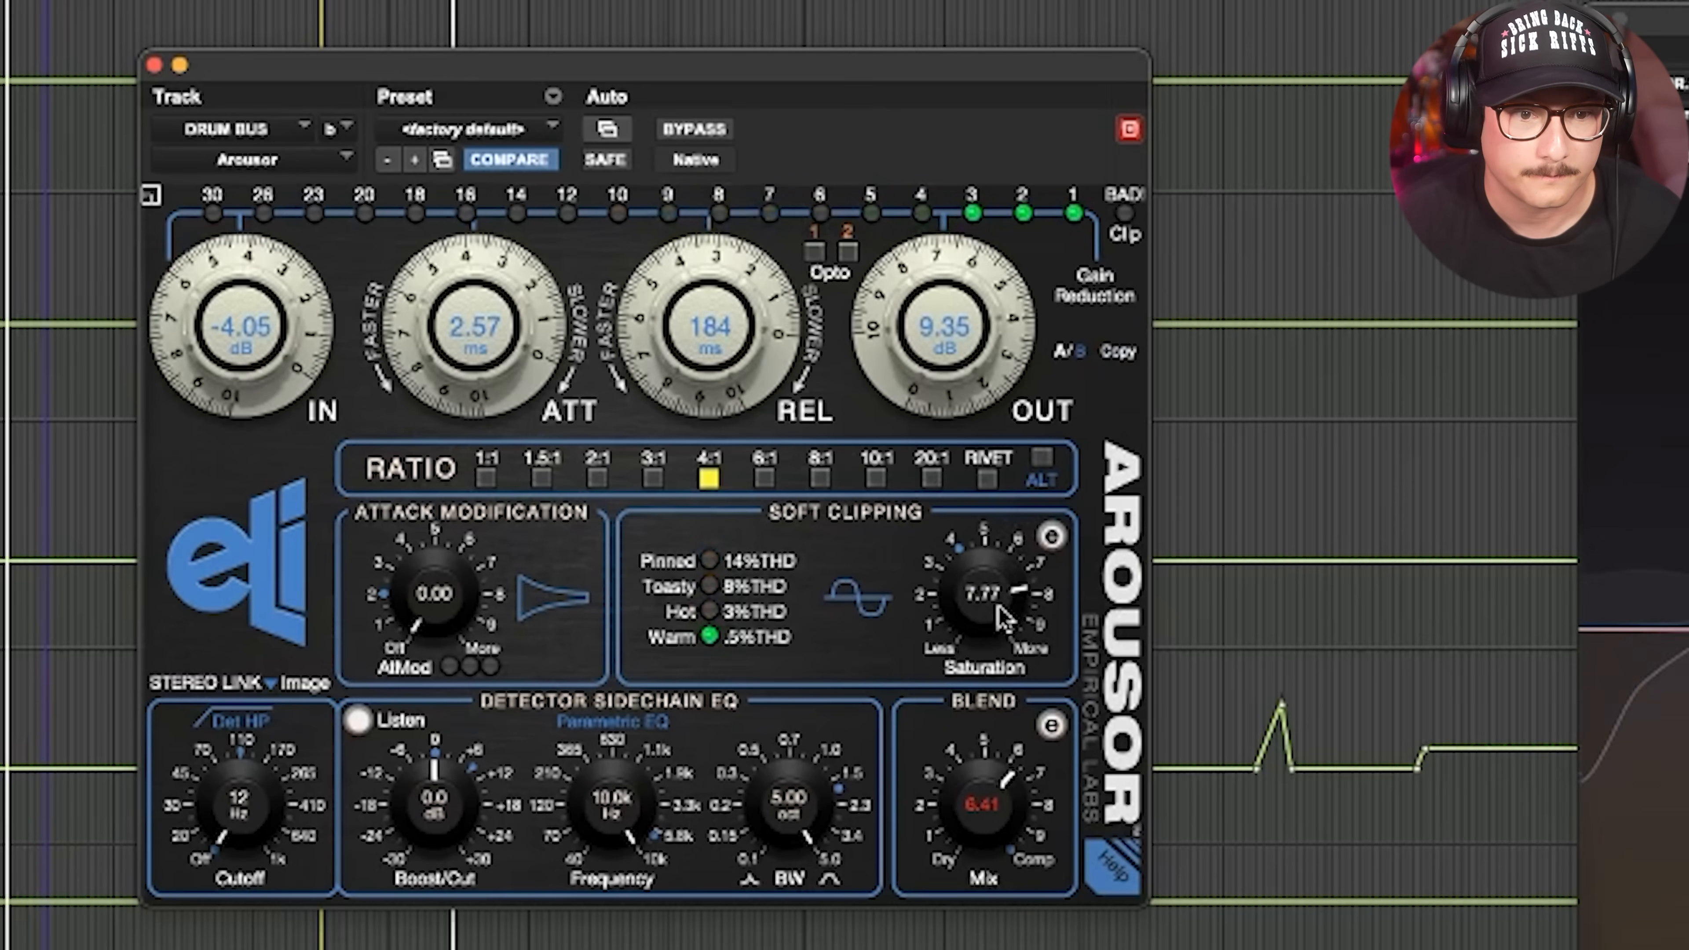
left_click(998, 840)
left_click_drag(998, 840, 998, 841)
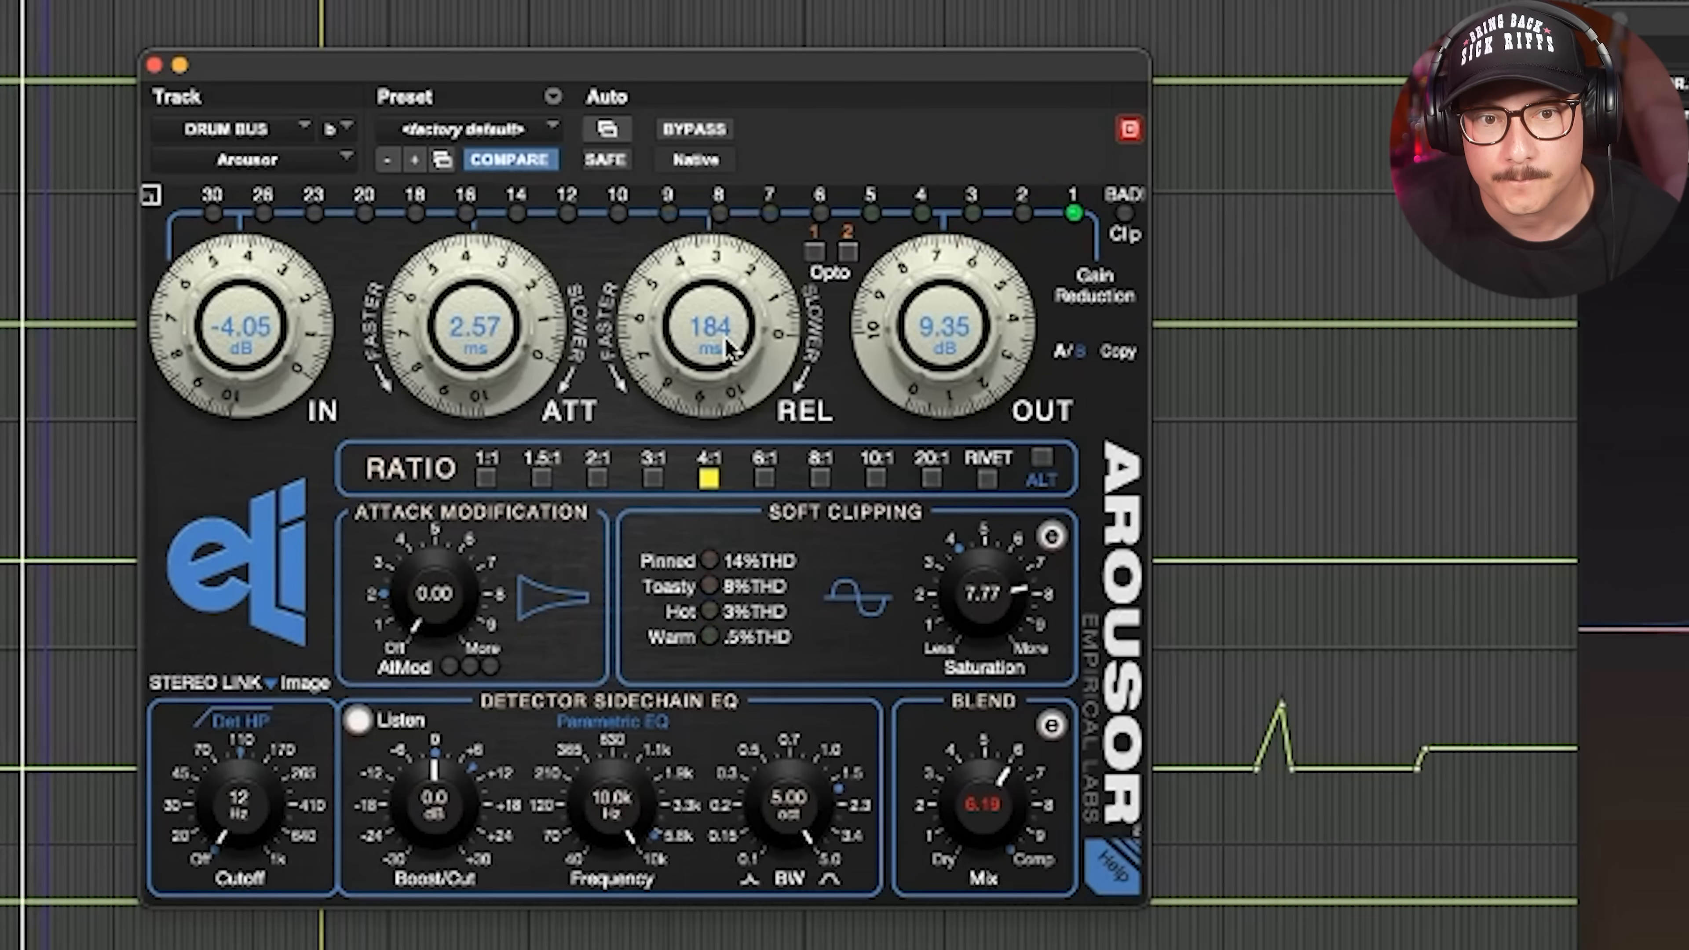
key("space")
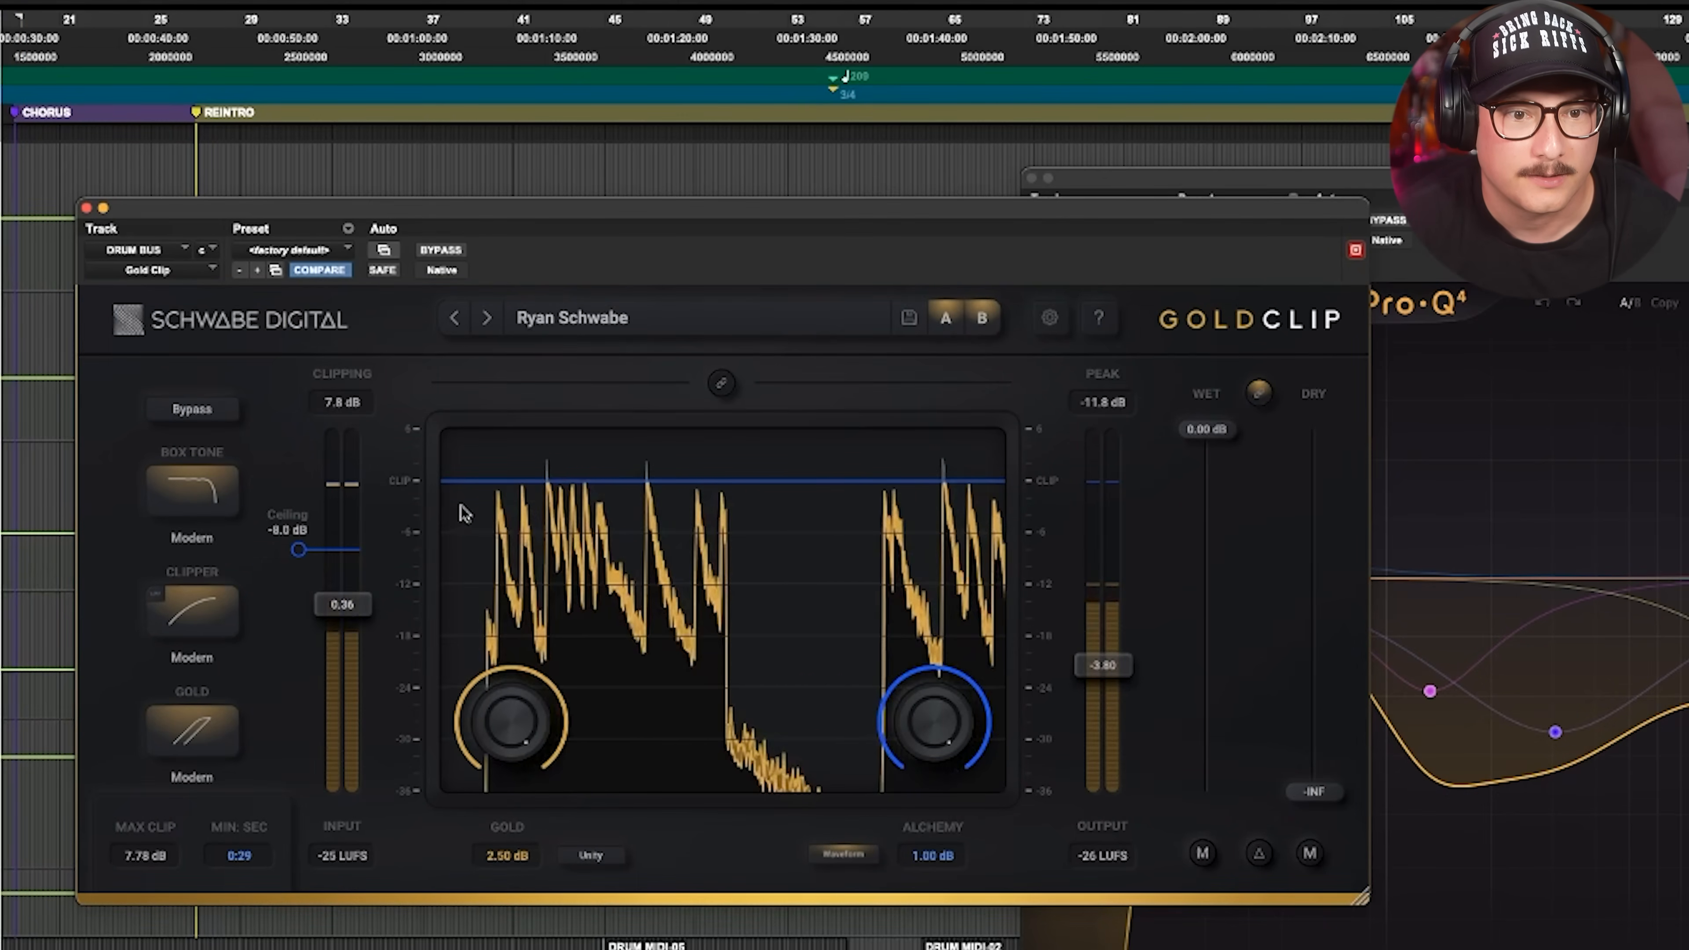
Reset Gold Clip's clipping meter and compare the drum bus with the plugin bypassed and active during playback.
left_click(343, 404)
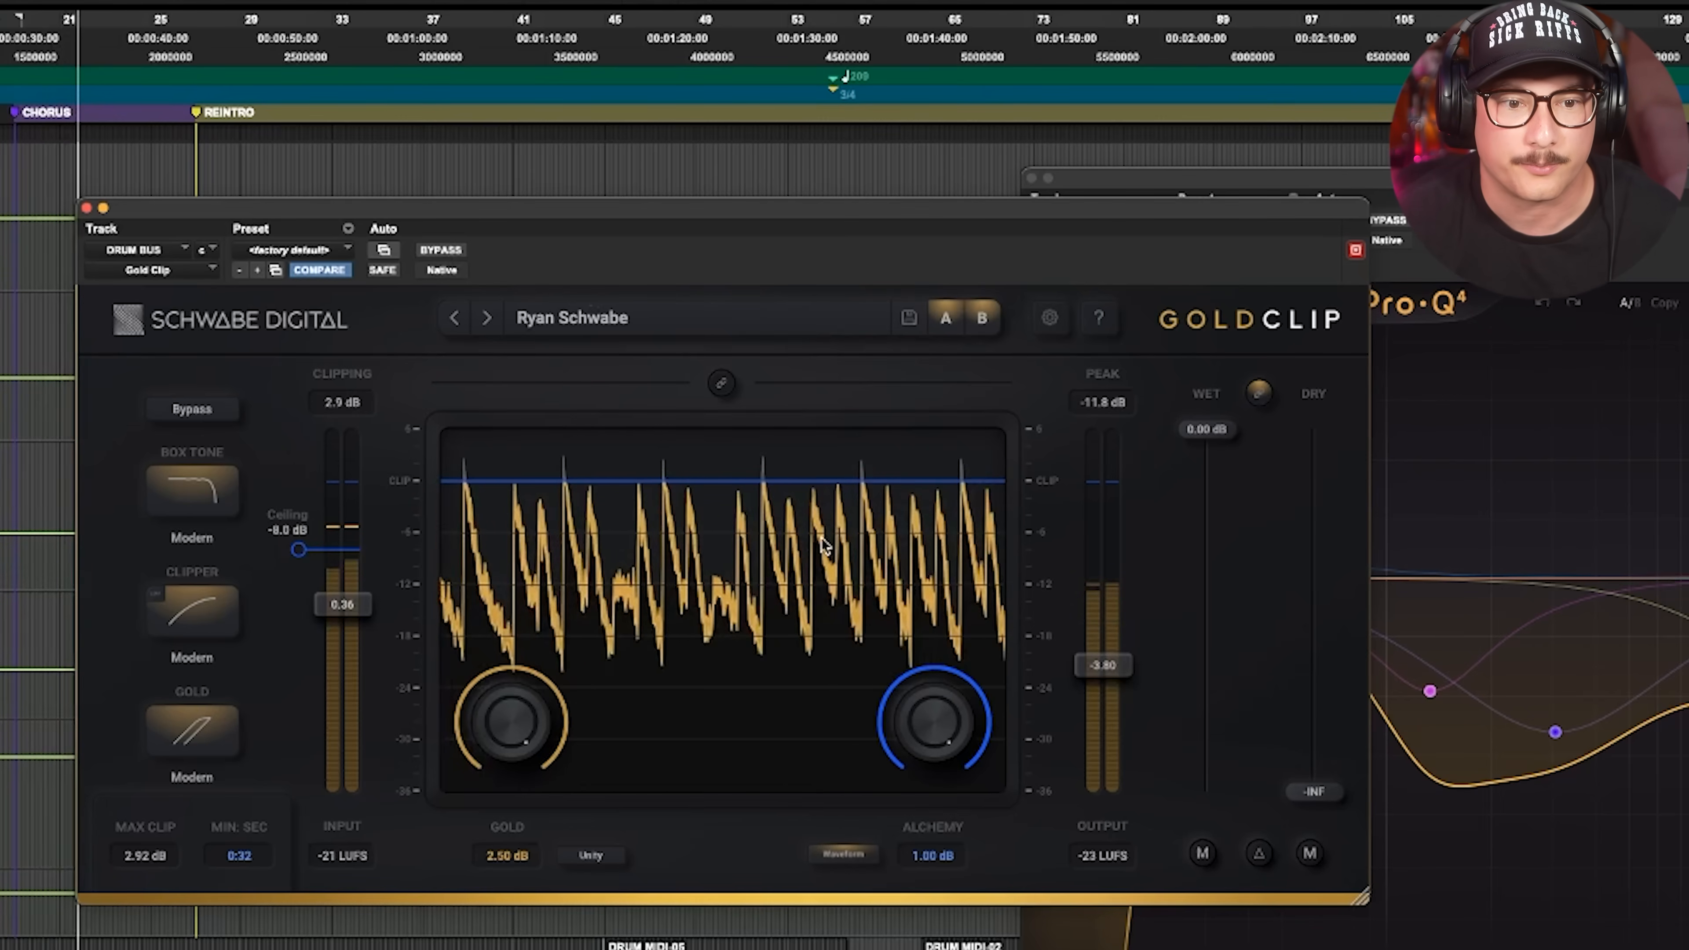
left_click(442, 251)
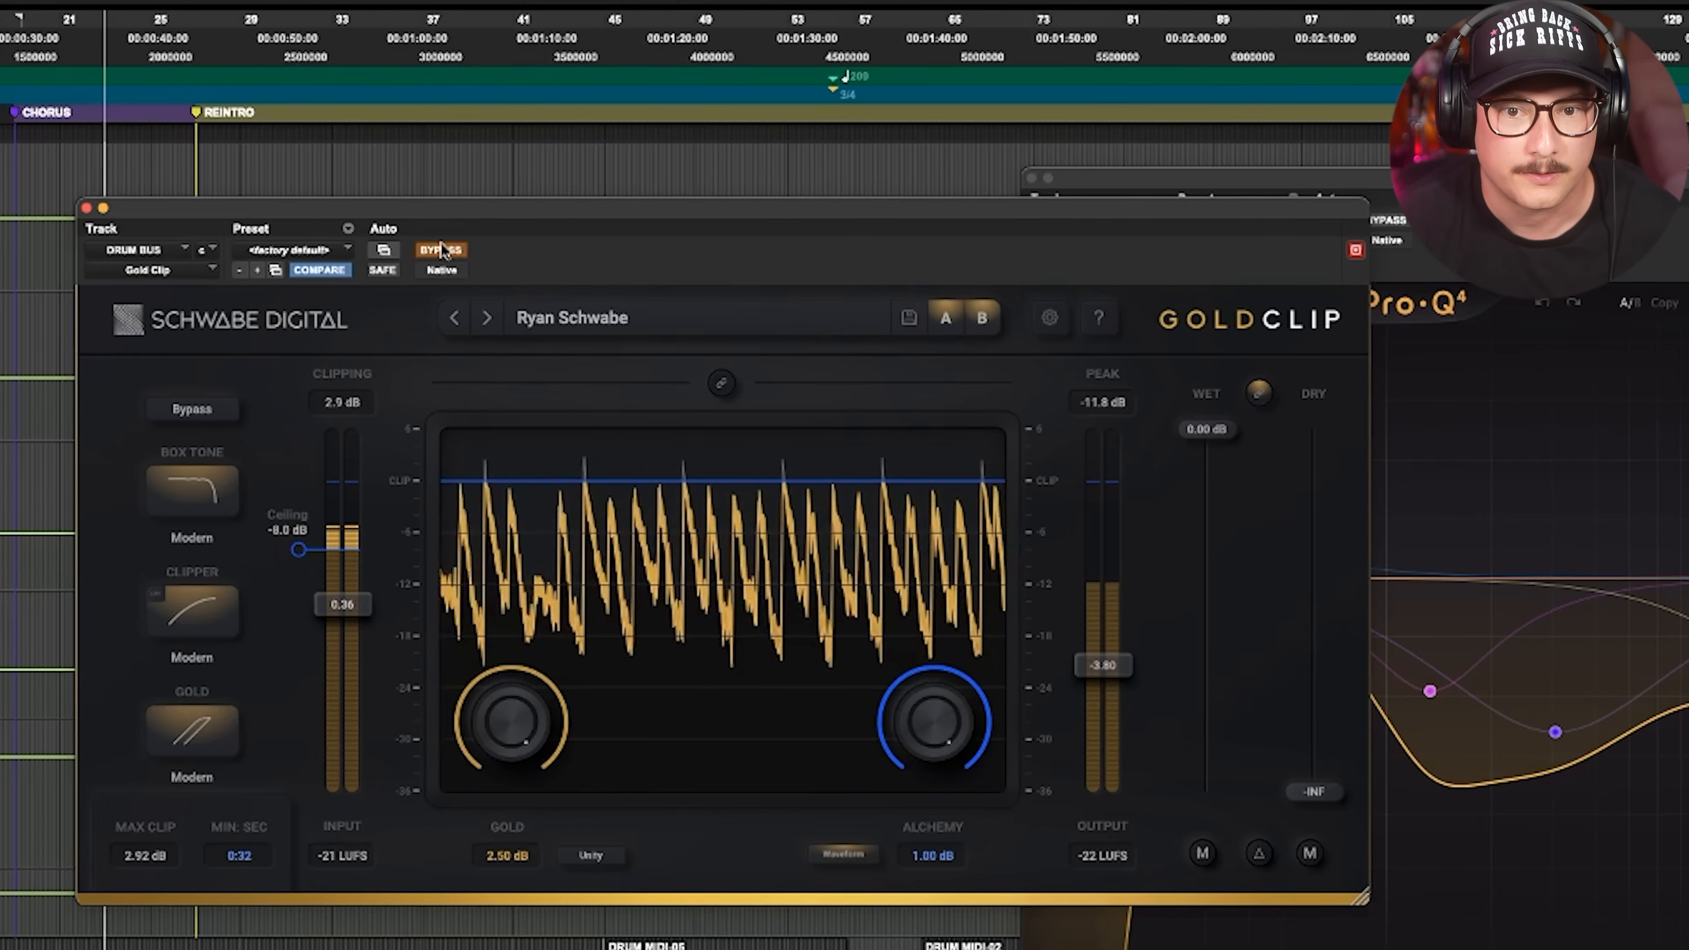
left_click(442, 251)
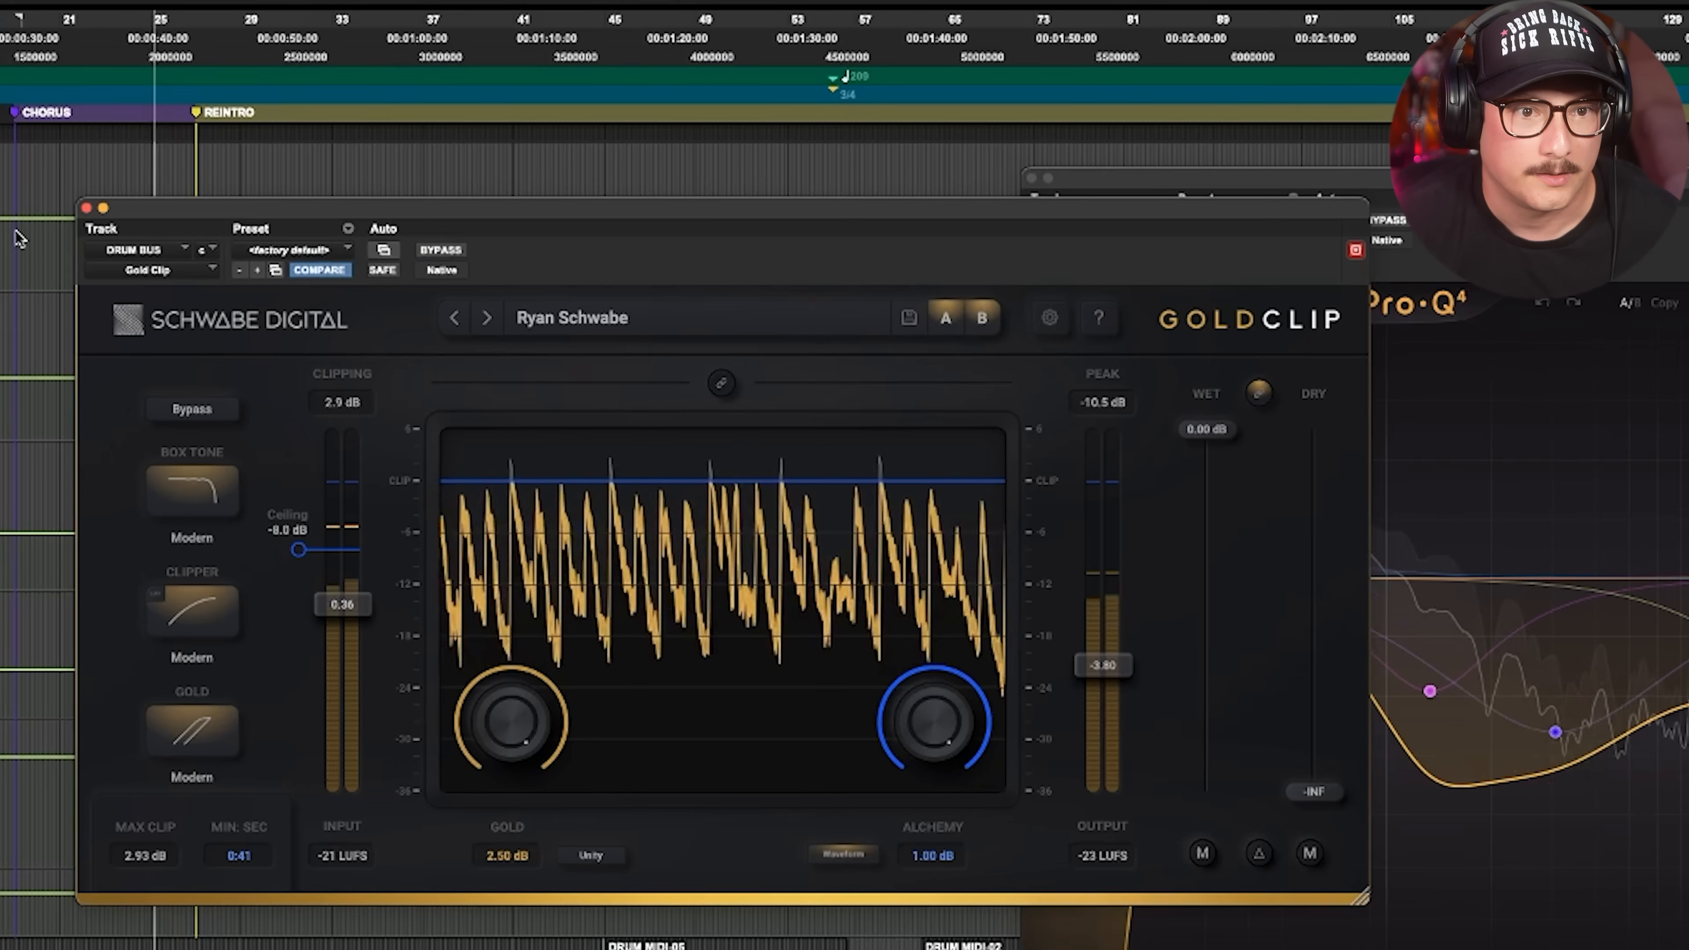
key("space")
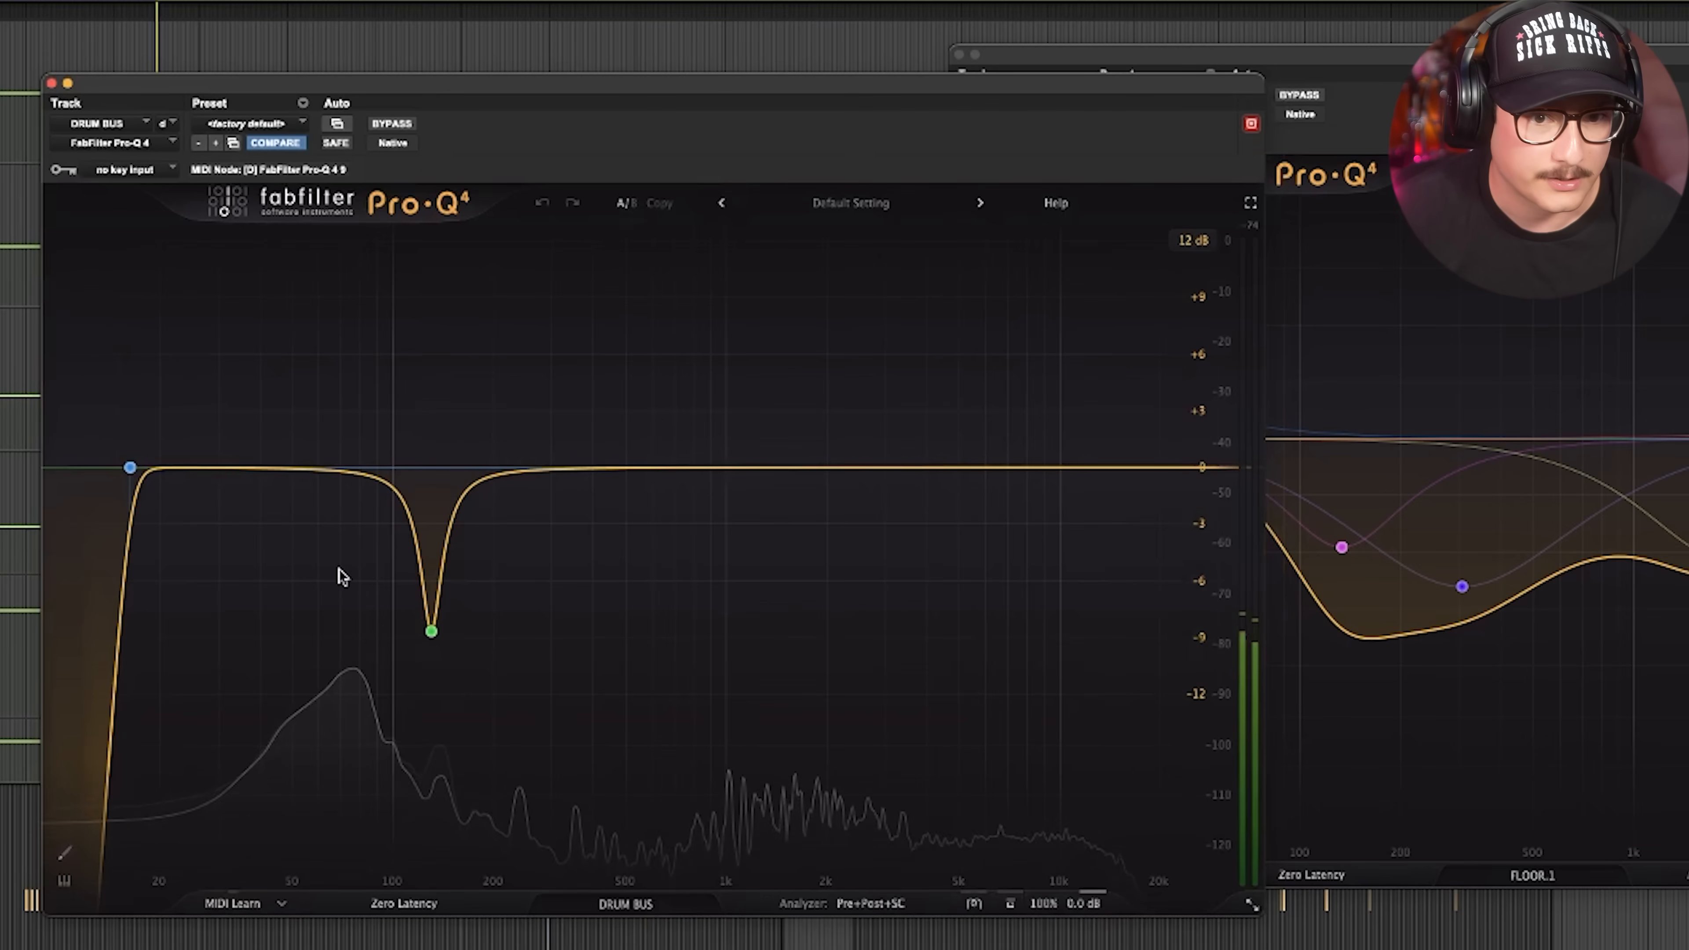
Inspect the drum bus EQ's 130.58 Hz cut and audition what its 16.341 Hz low cut removes.
mouse_move(433, 635)
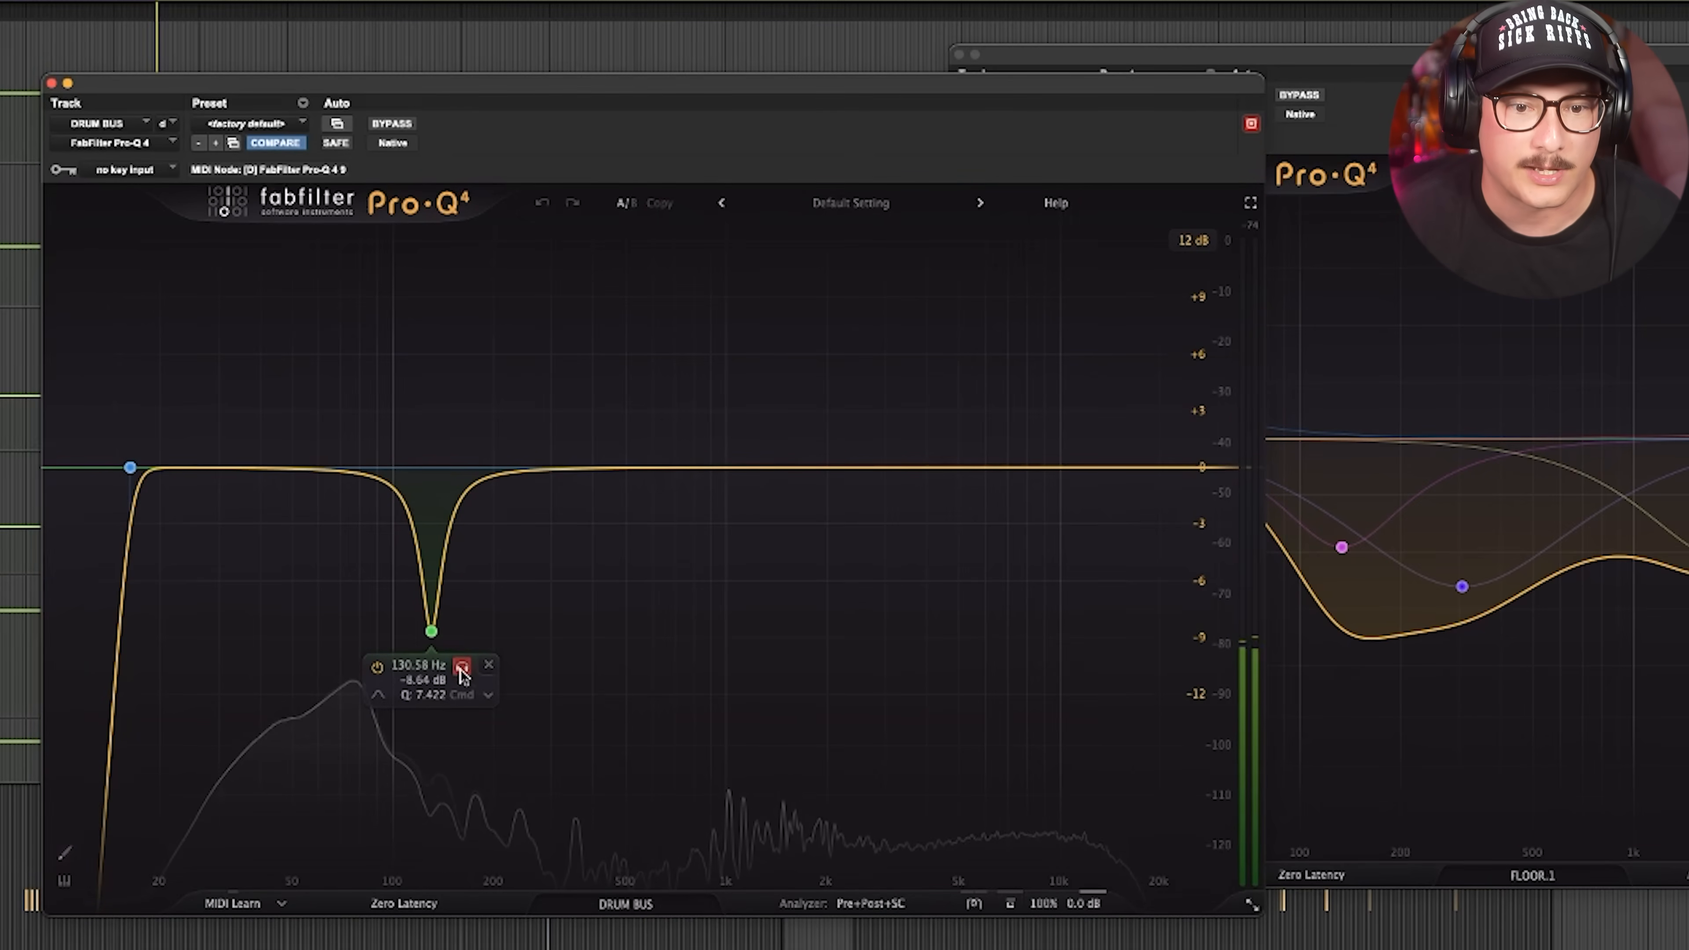
mouse_move(111, 467)
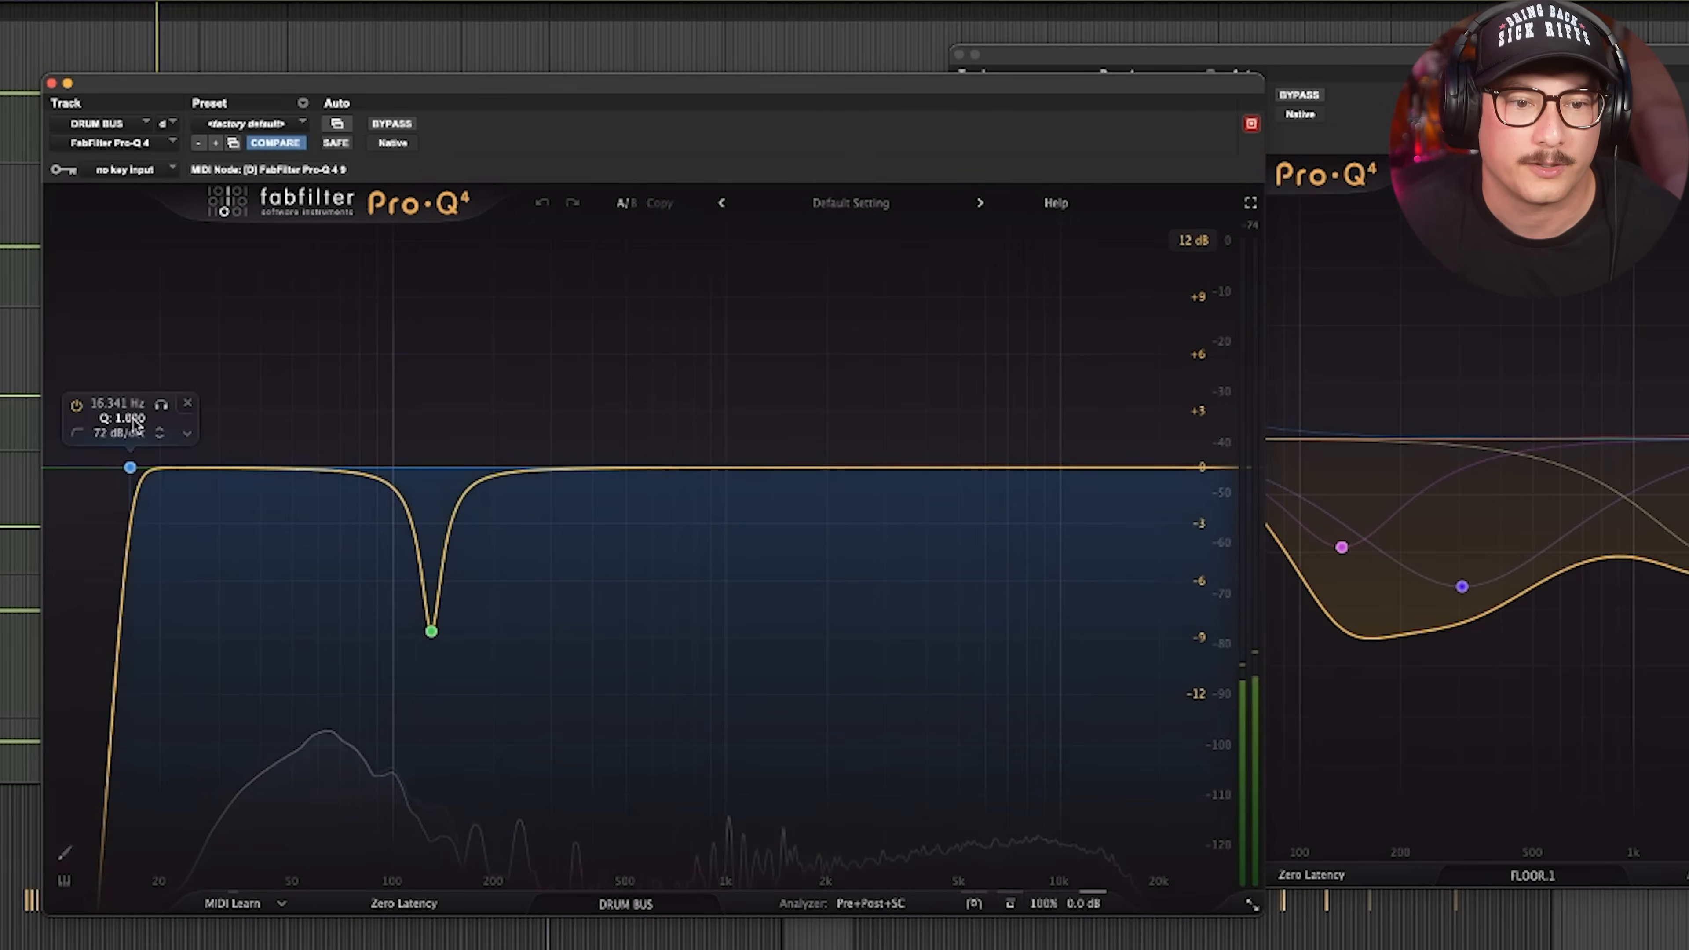
mouse_move(136, 423)
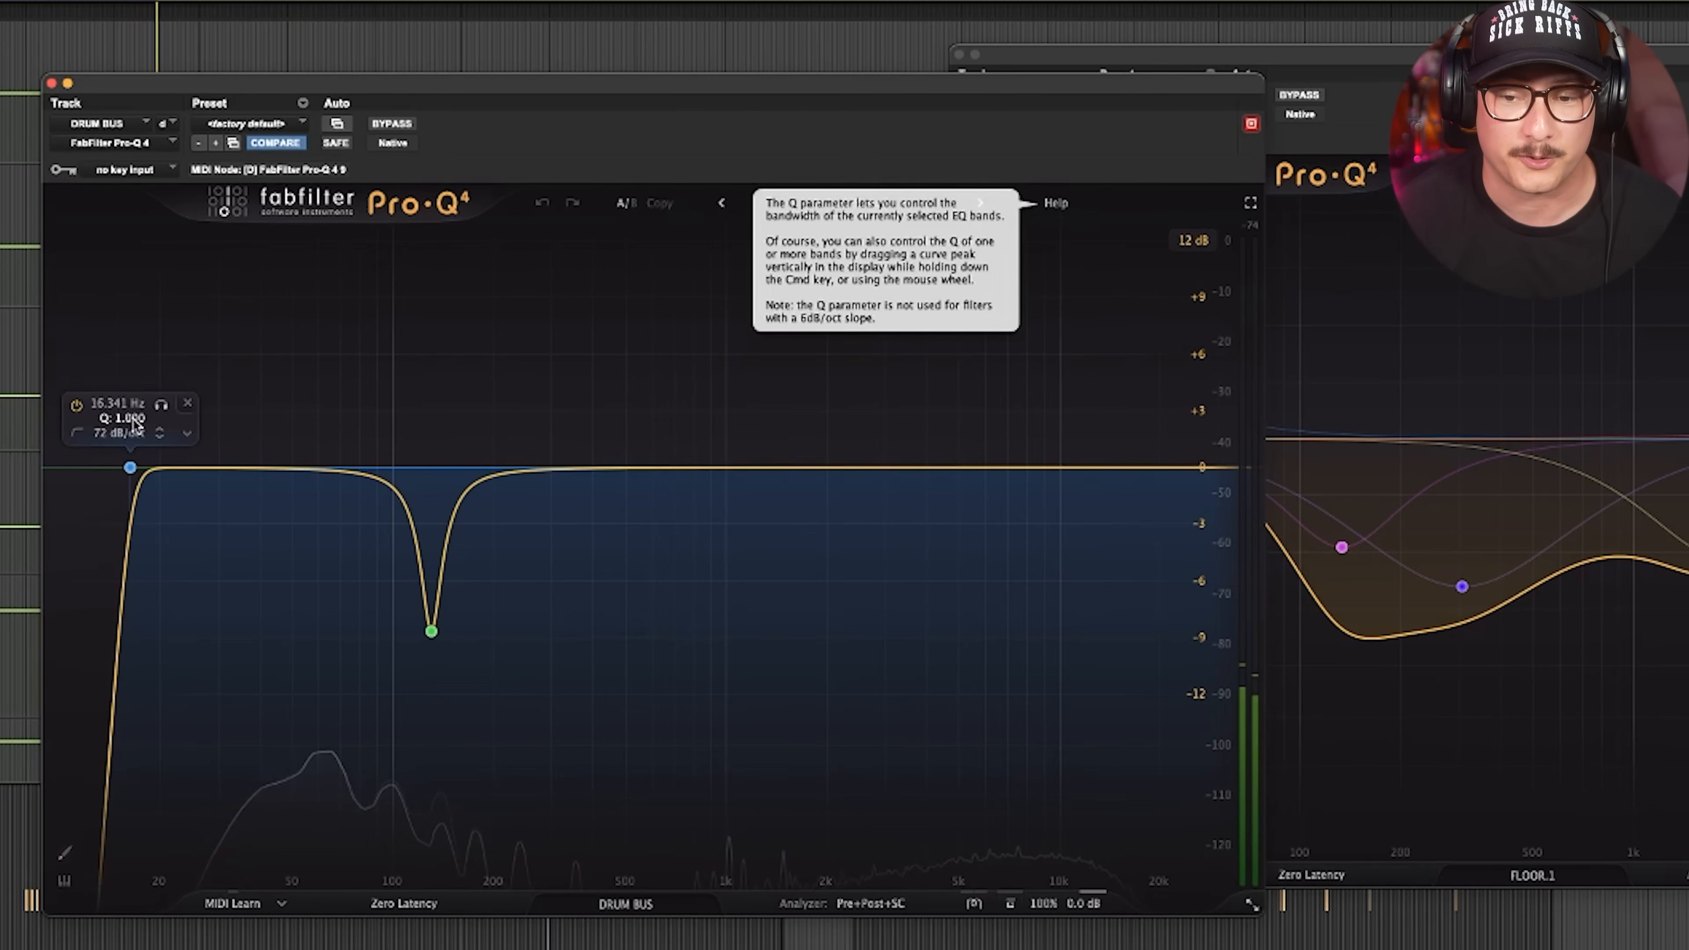
left_click(162, 404)
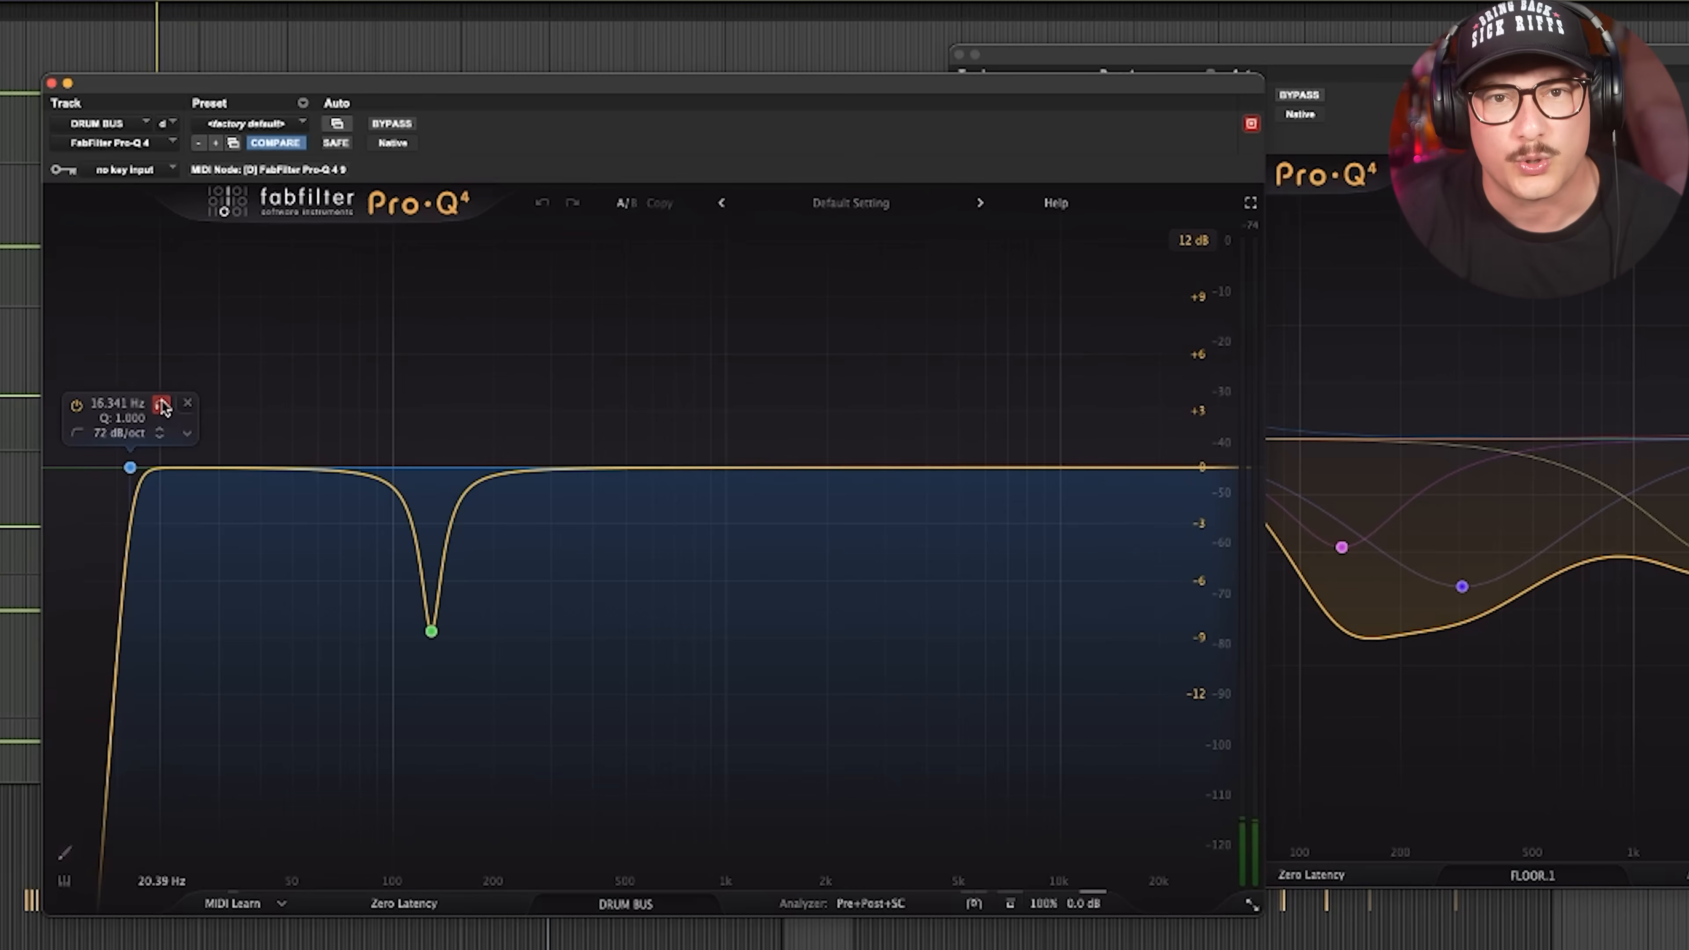
key("space")
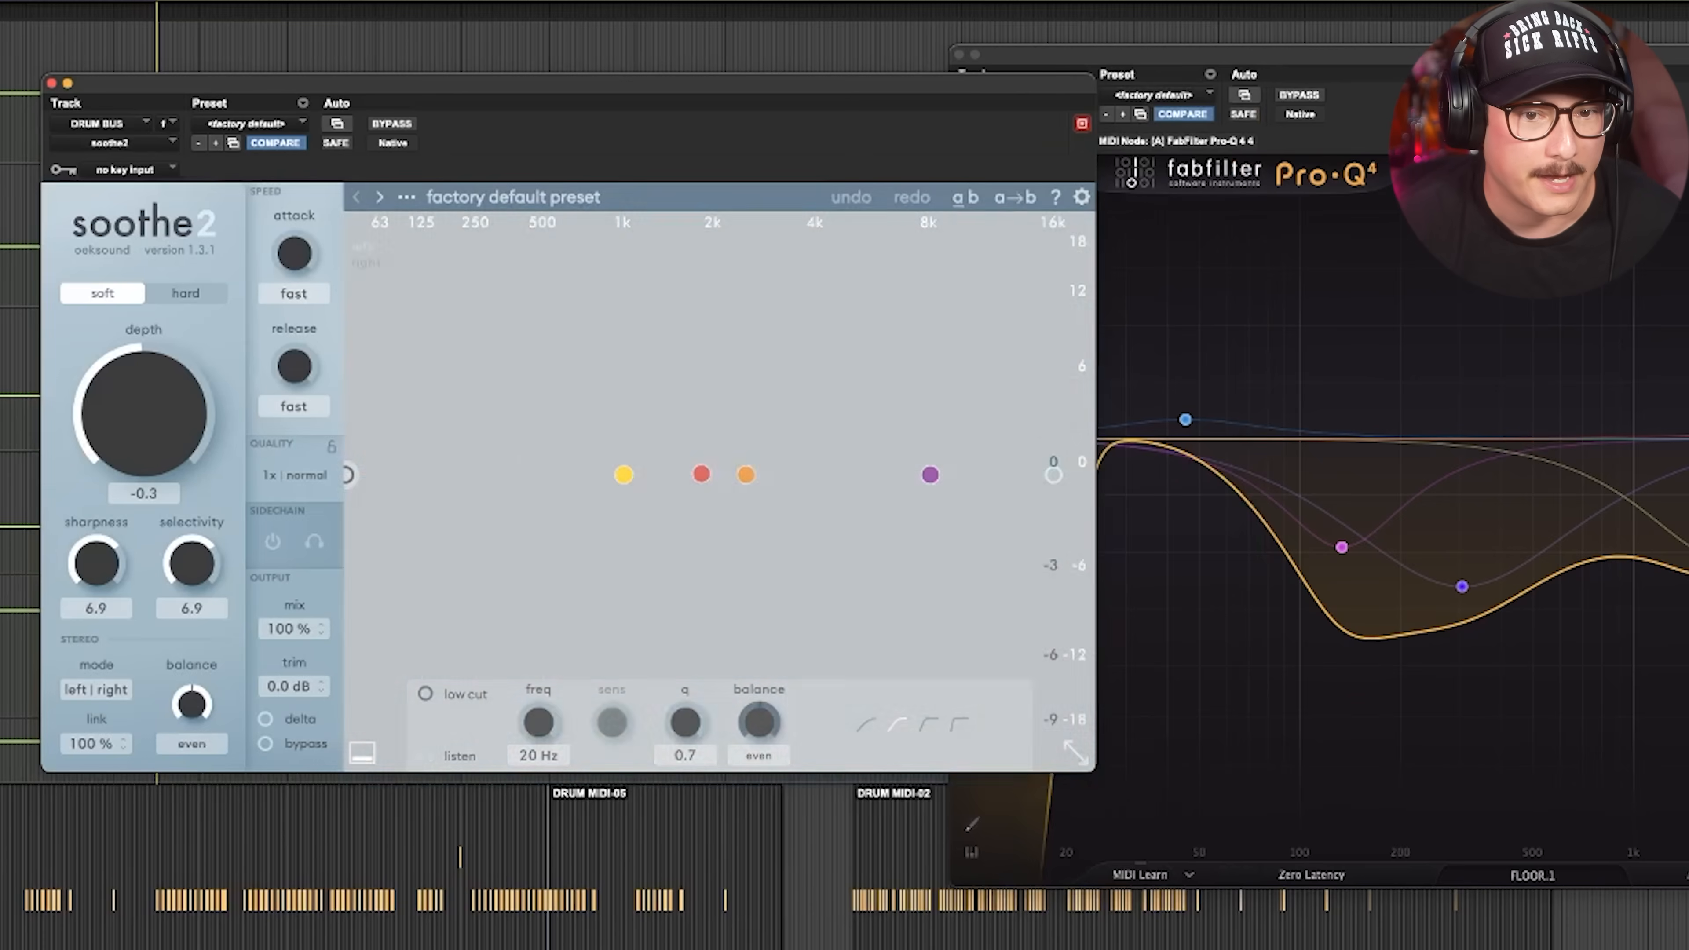
Audition the delta signal of soothe2 on the drum bus.
left_click(269, 720)
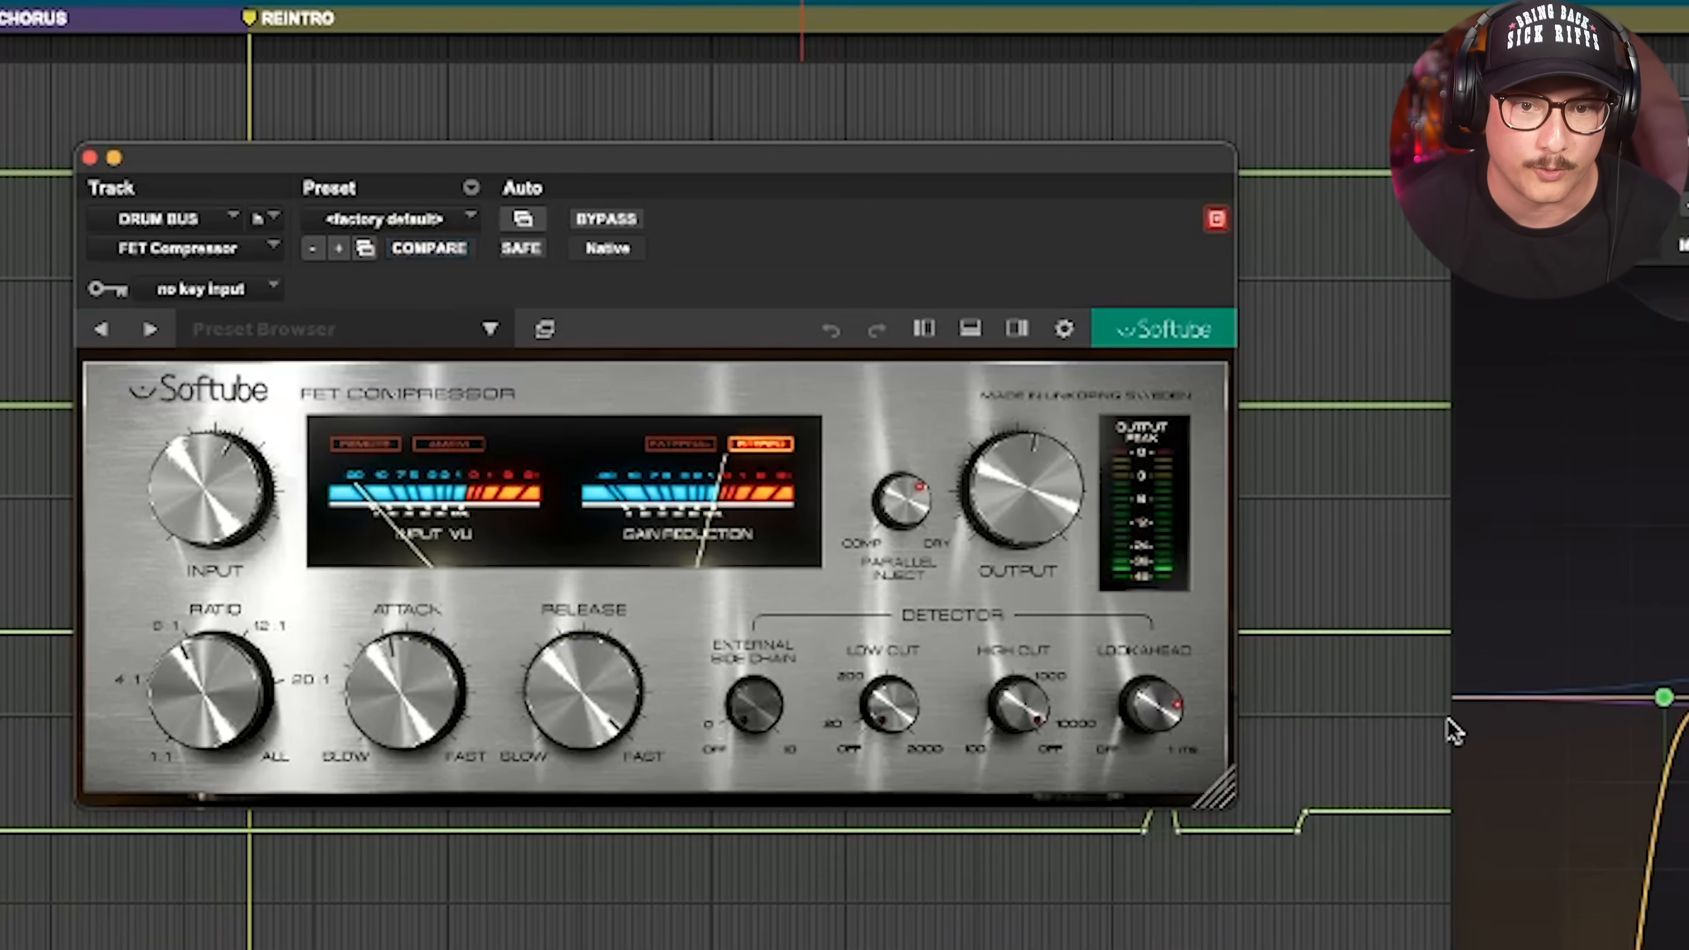
Enlarge the drum bus FET Compressor window and close the FLOOR.1 Pro-Q 4 window.
left_click_drag(1209, 783, 1473, 895)
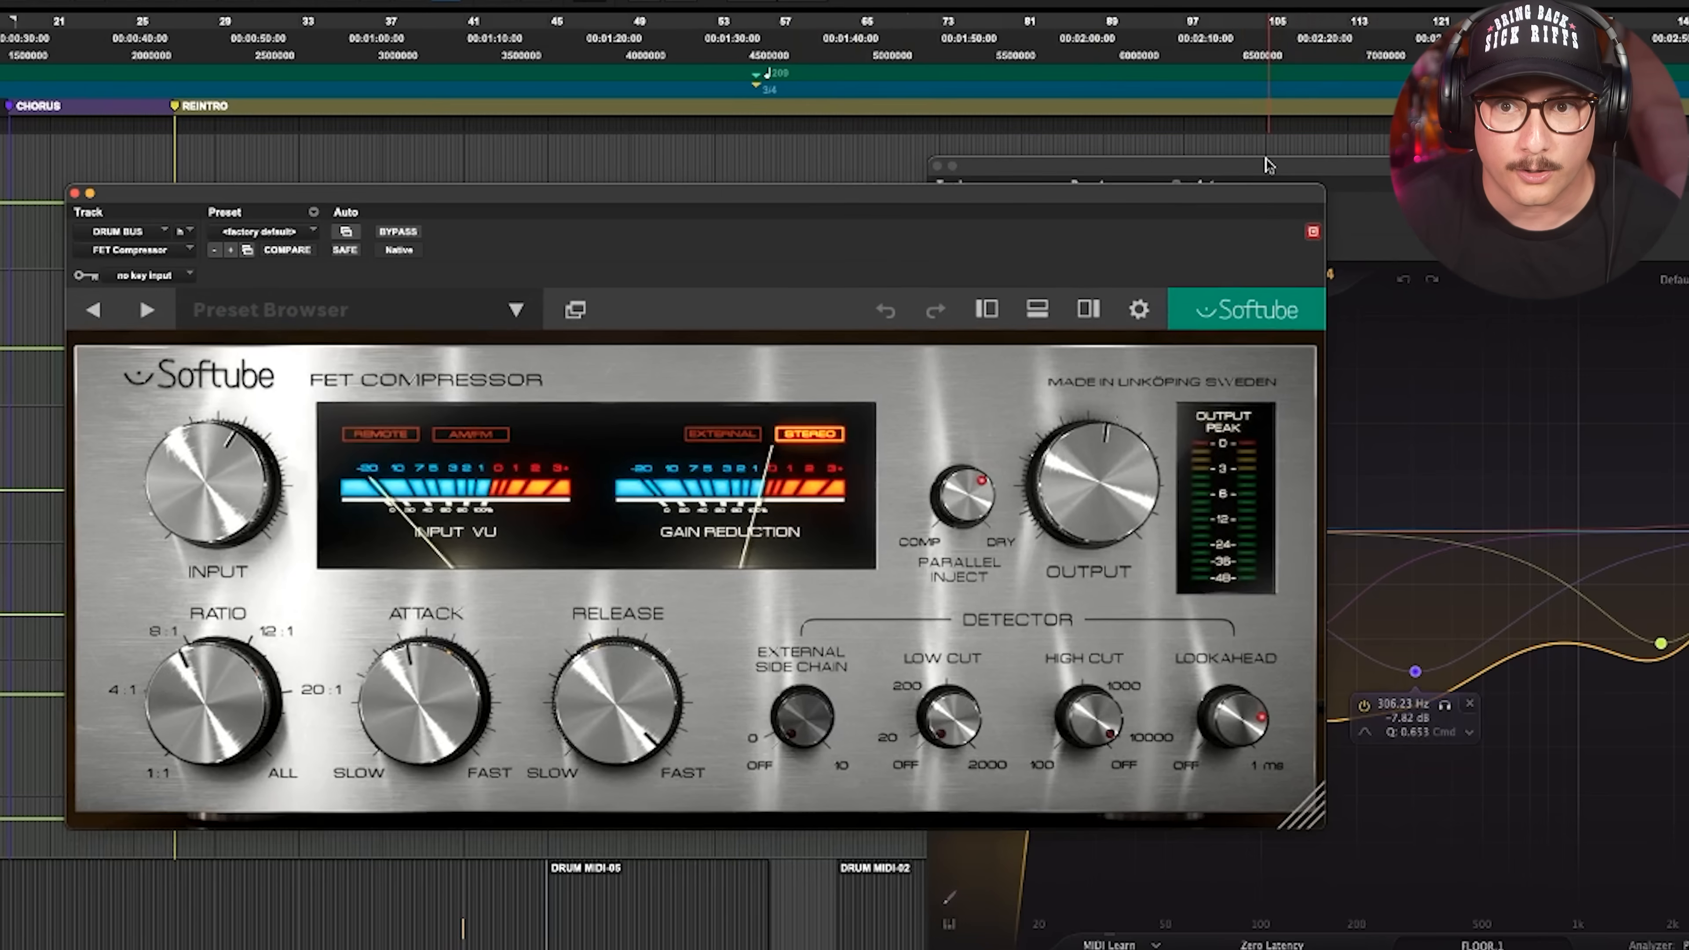
left_click(1267, 163)
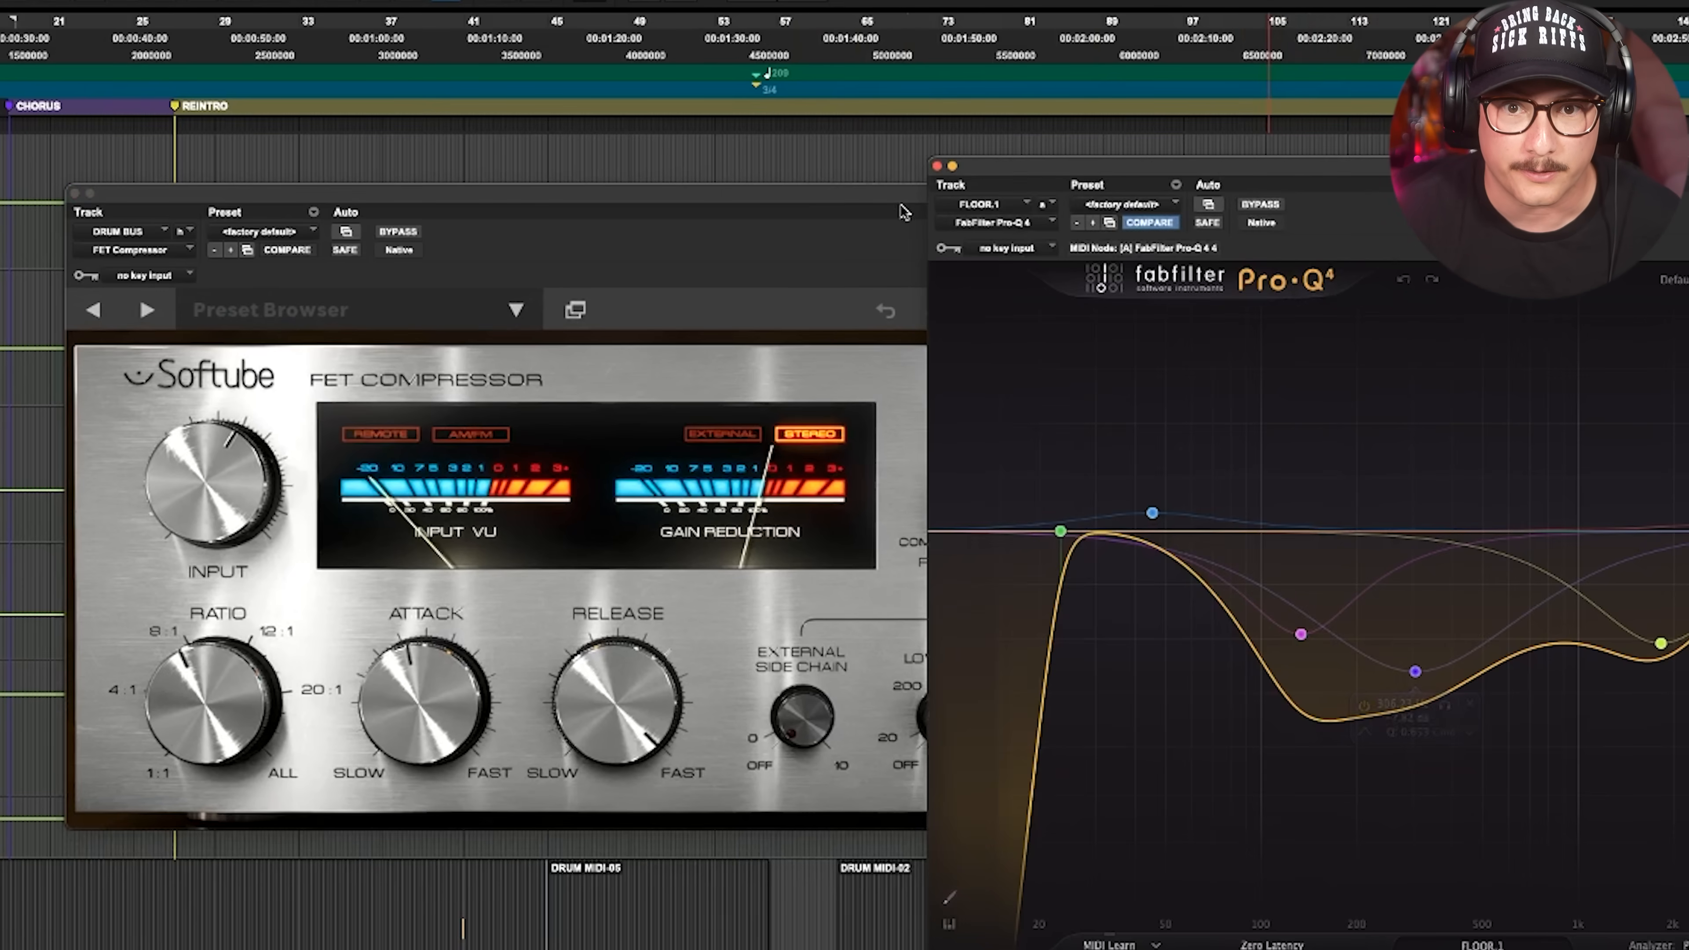
left_click(938, 166)
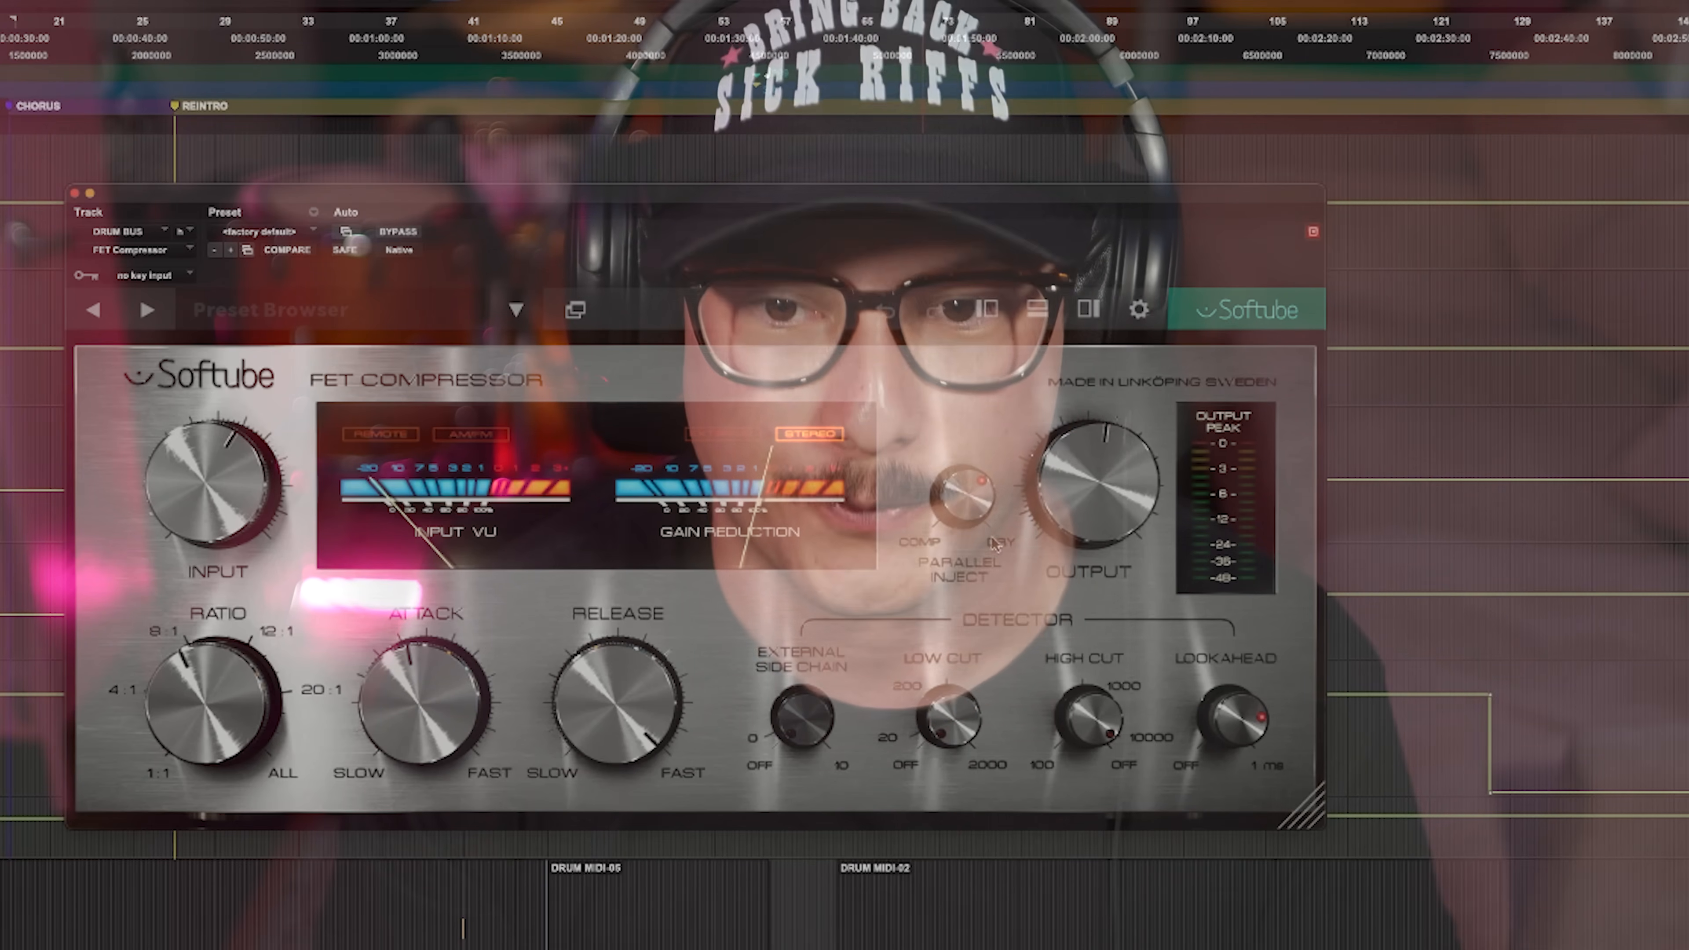
Review the FET Compressor's lookahead, attack, parallel inject and ratio, and compare the drum bus with it bypassed and active.
mouse_move(1250, 738)
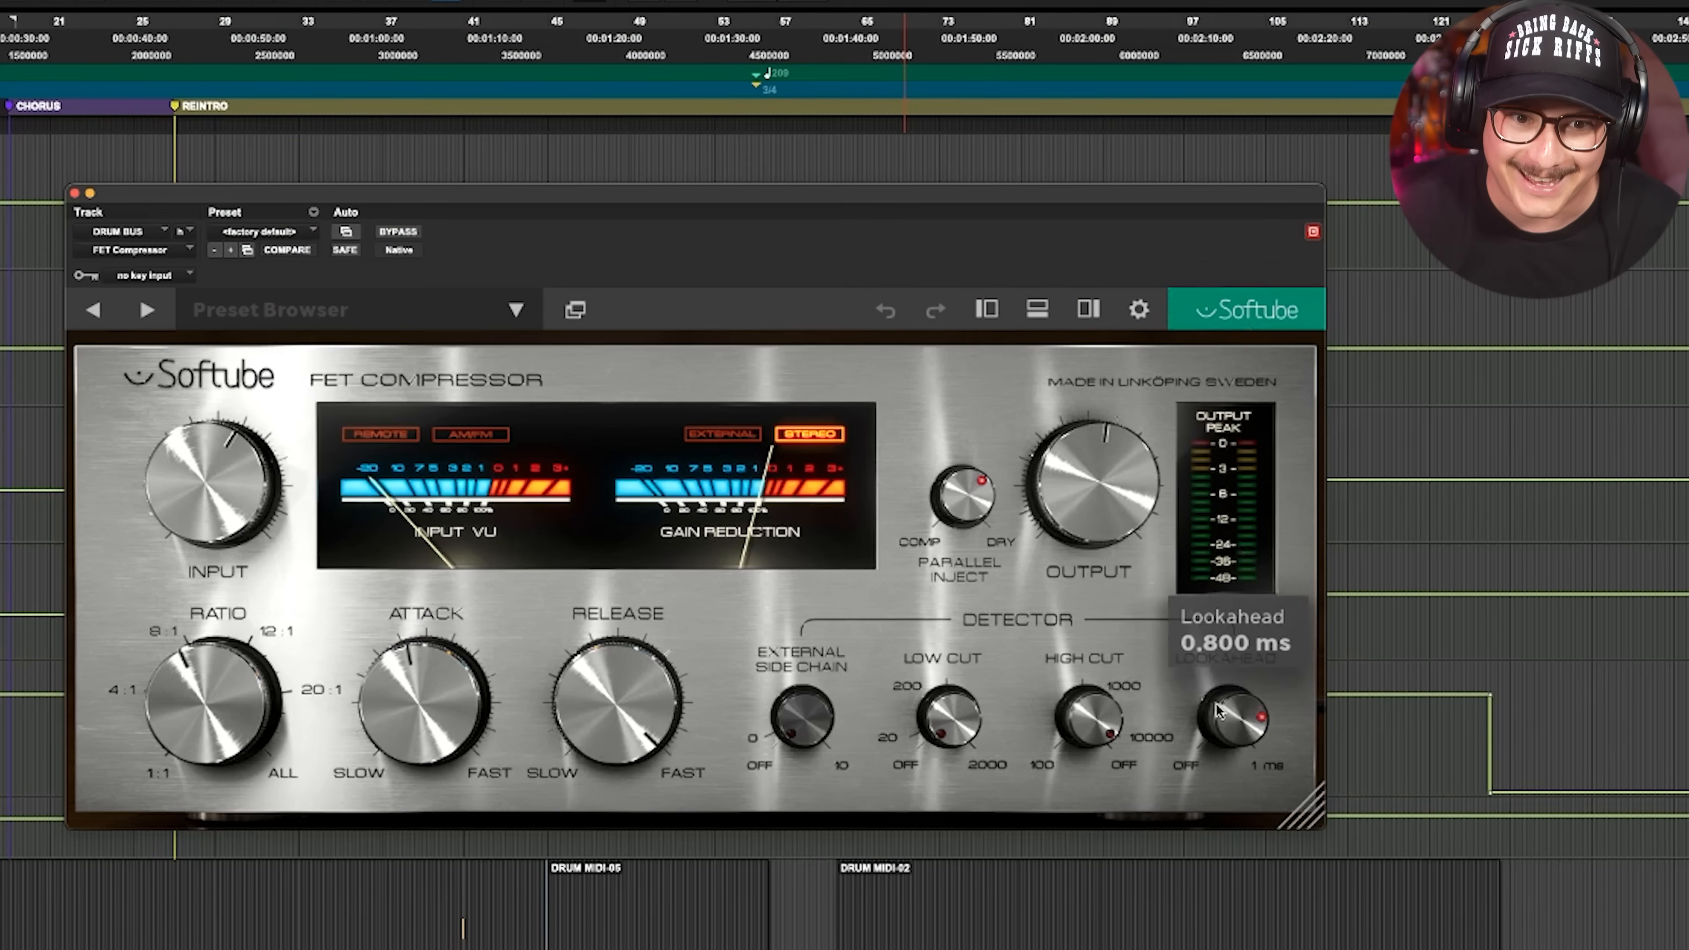
mouse_move(464, 732)
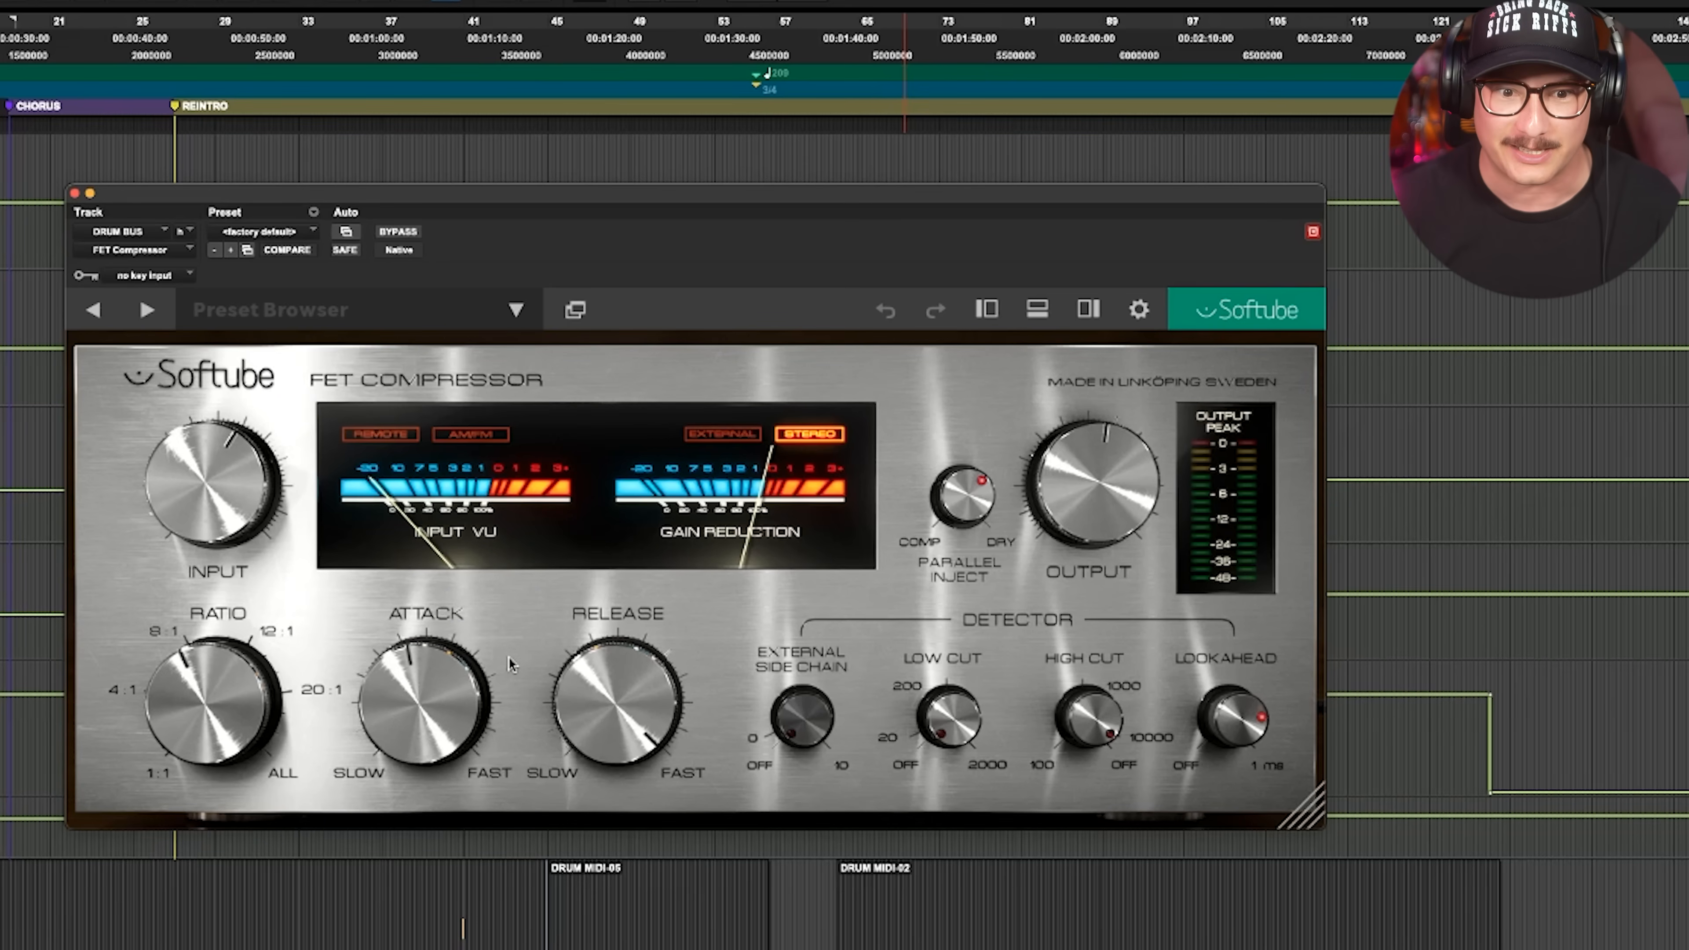
mouse_move(434, 672)
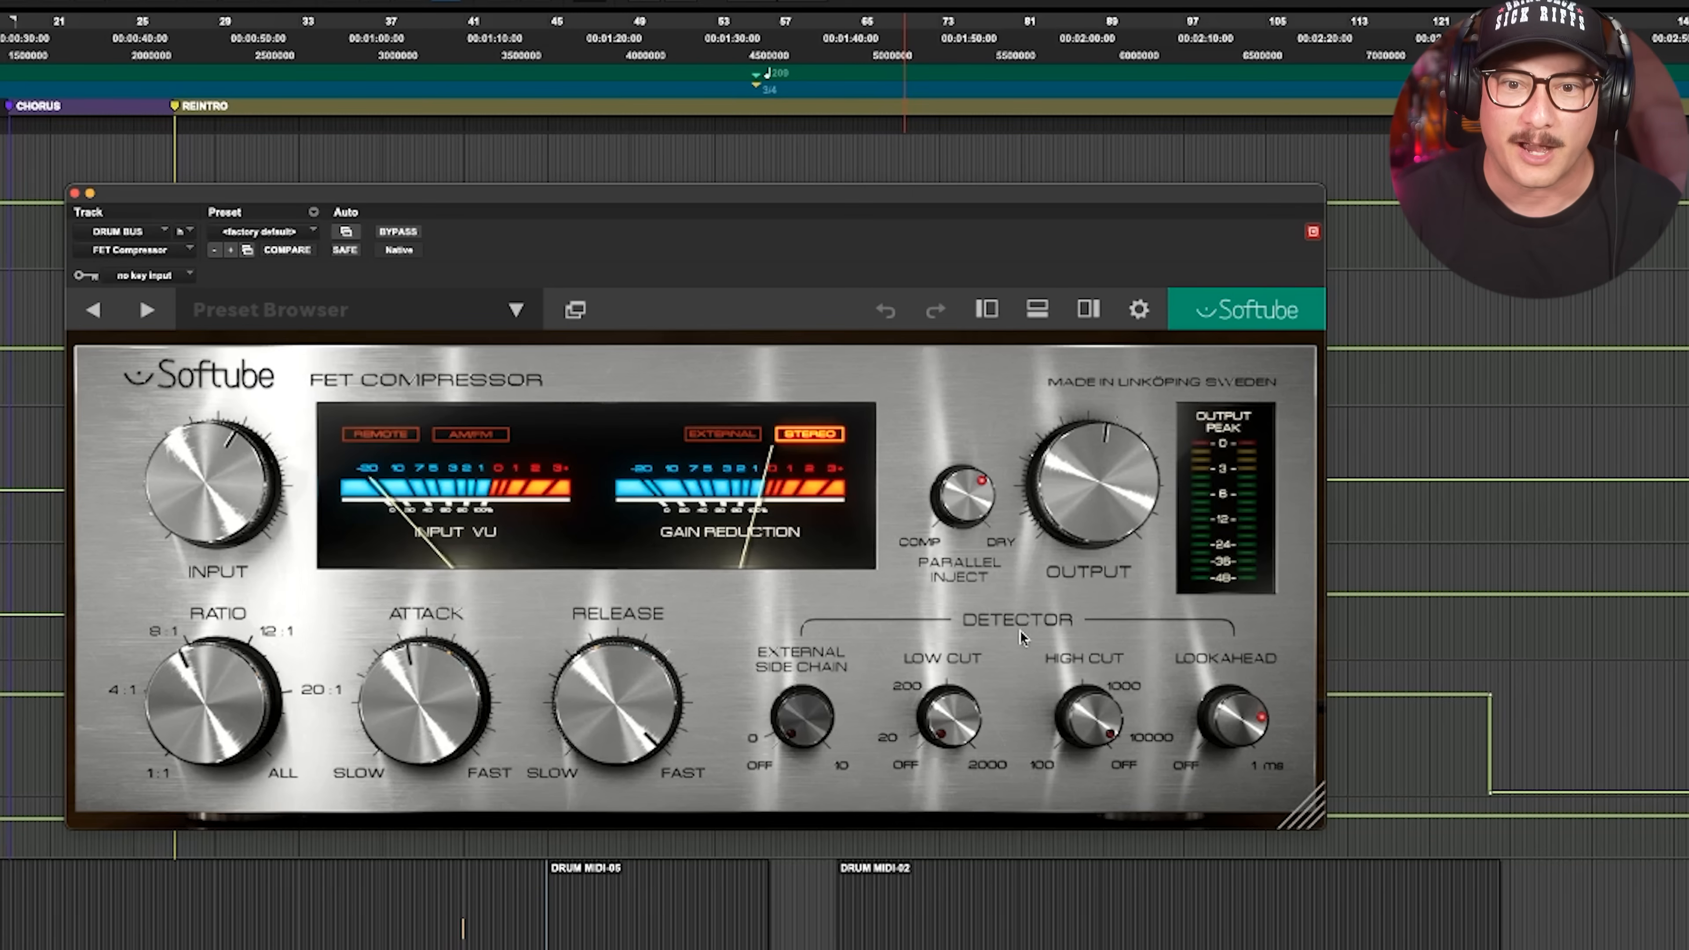
mouse_move(970, 496)
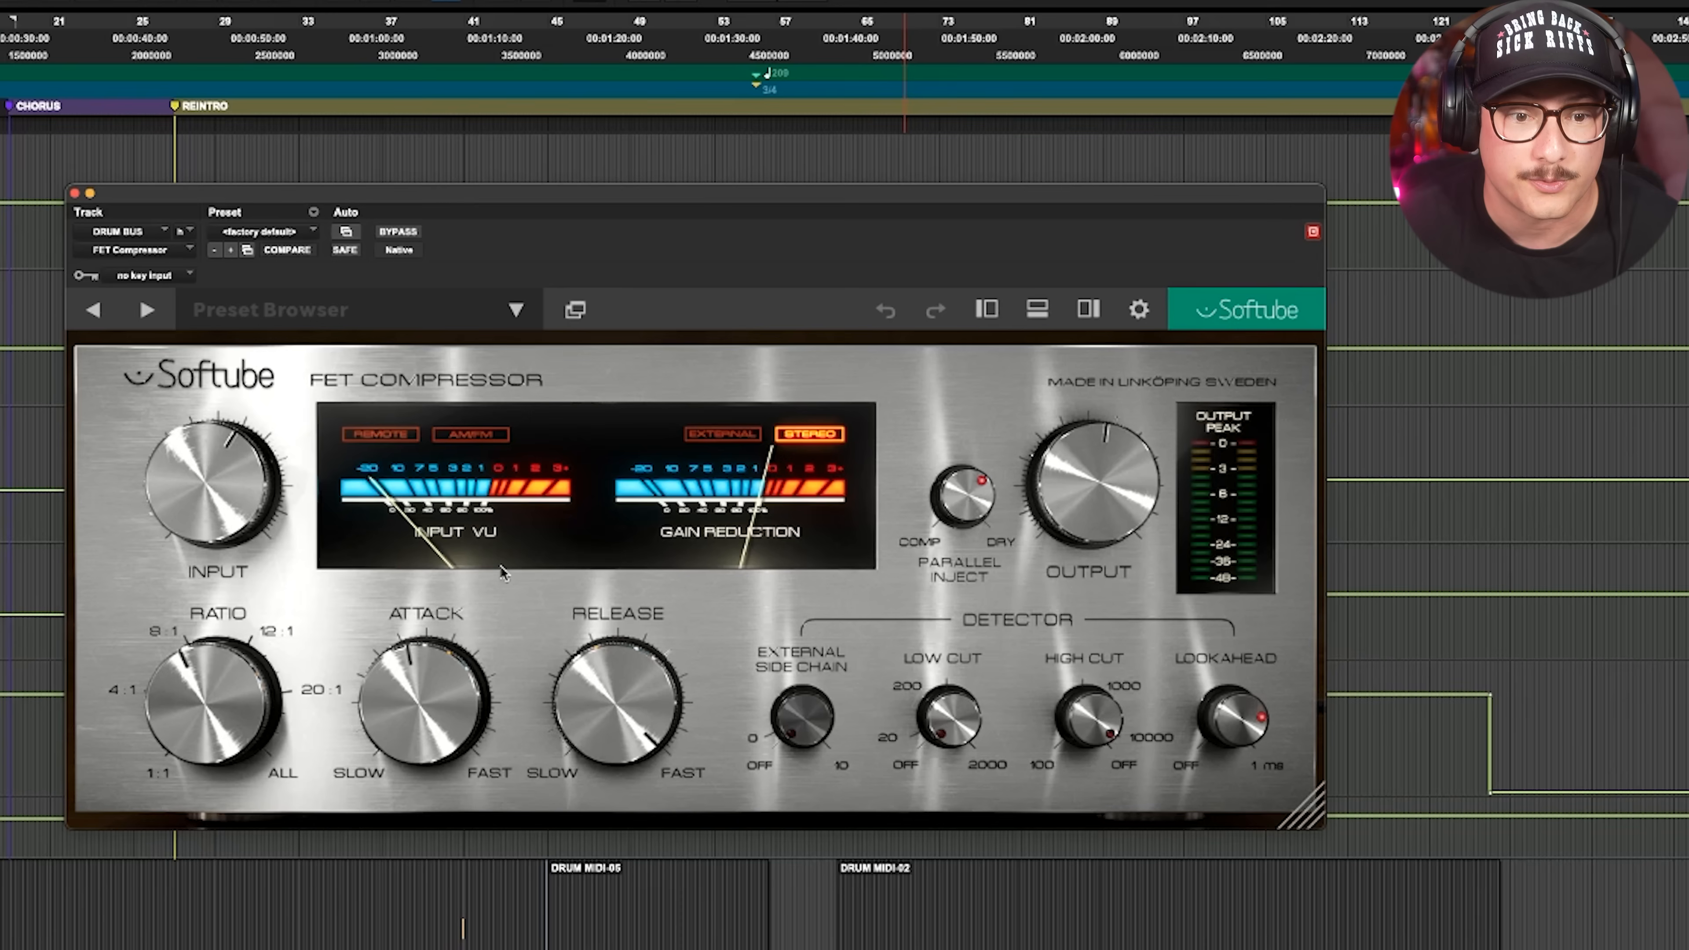
mouse_move(264, 678)
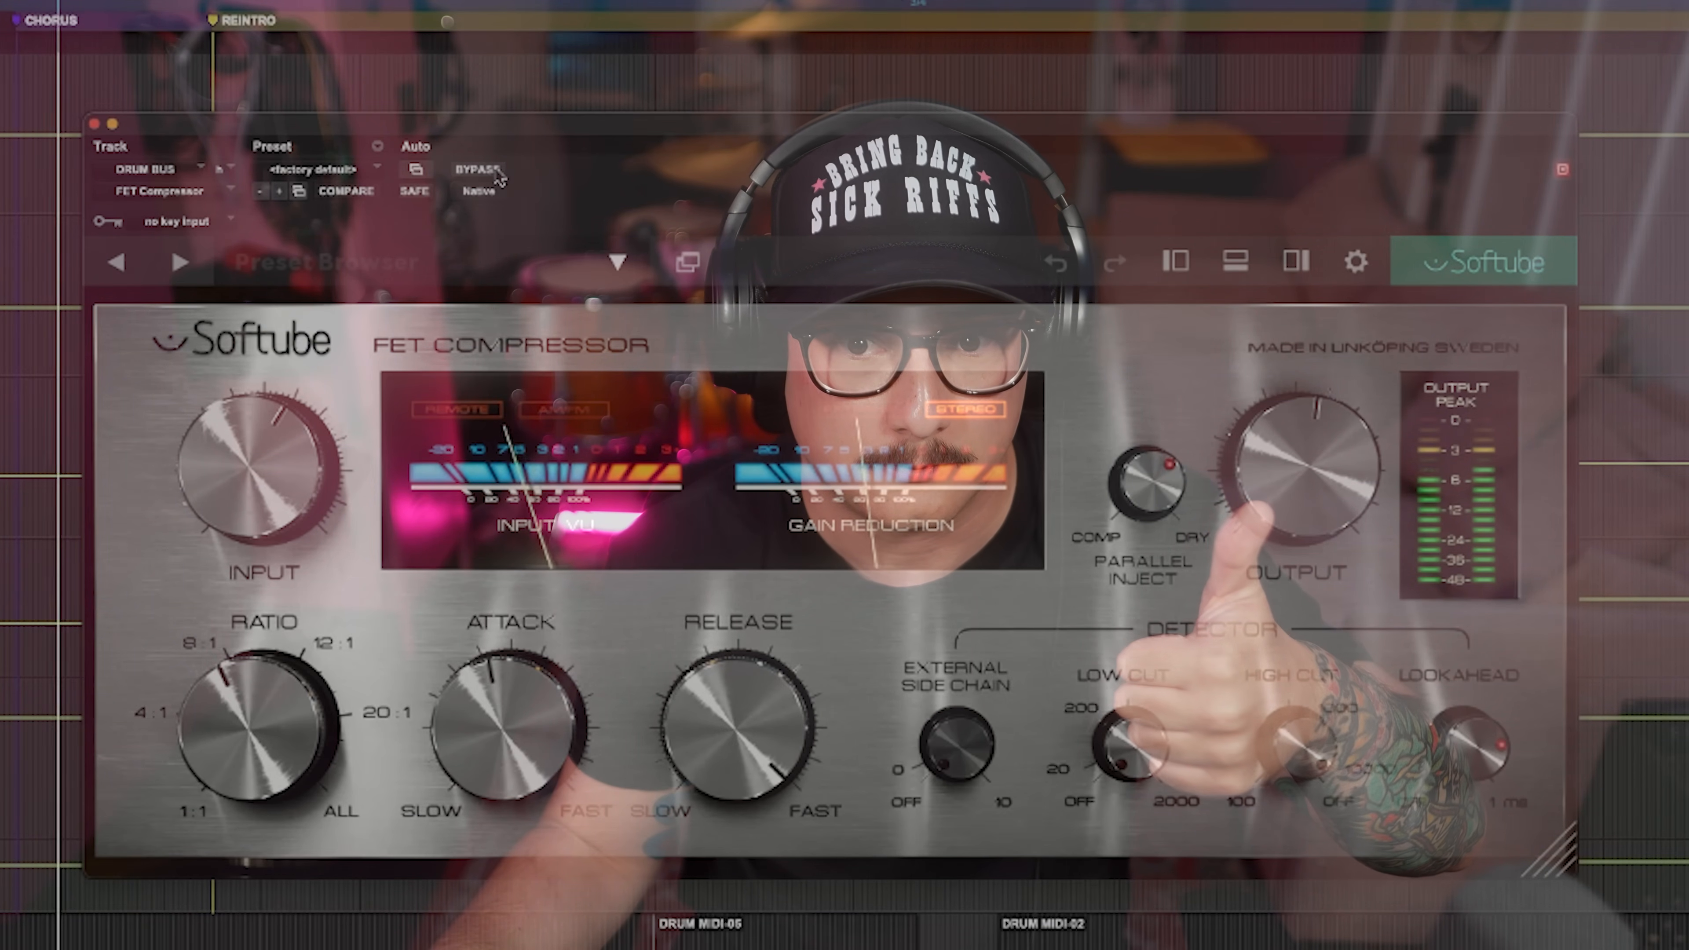
left_click(497, 173)
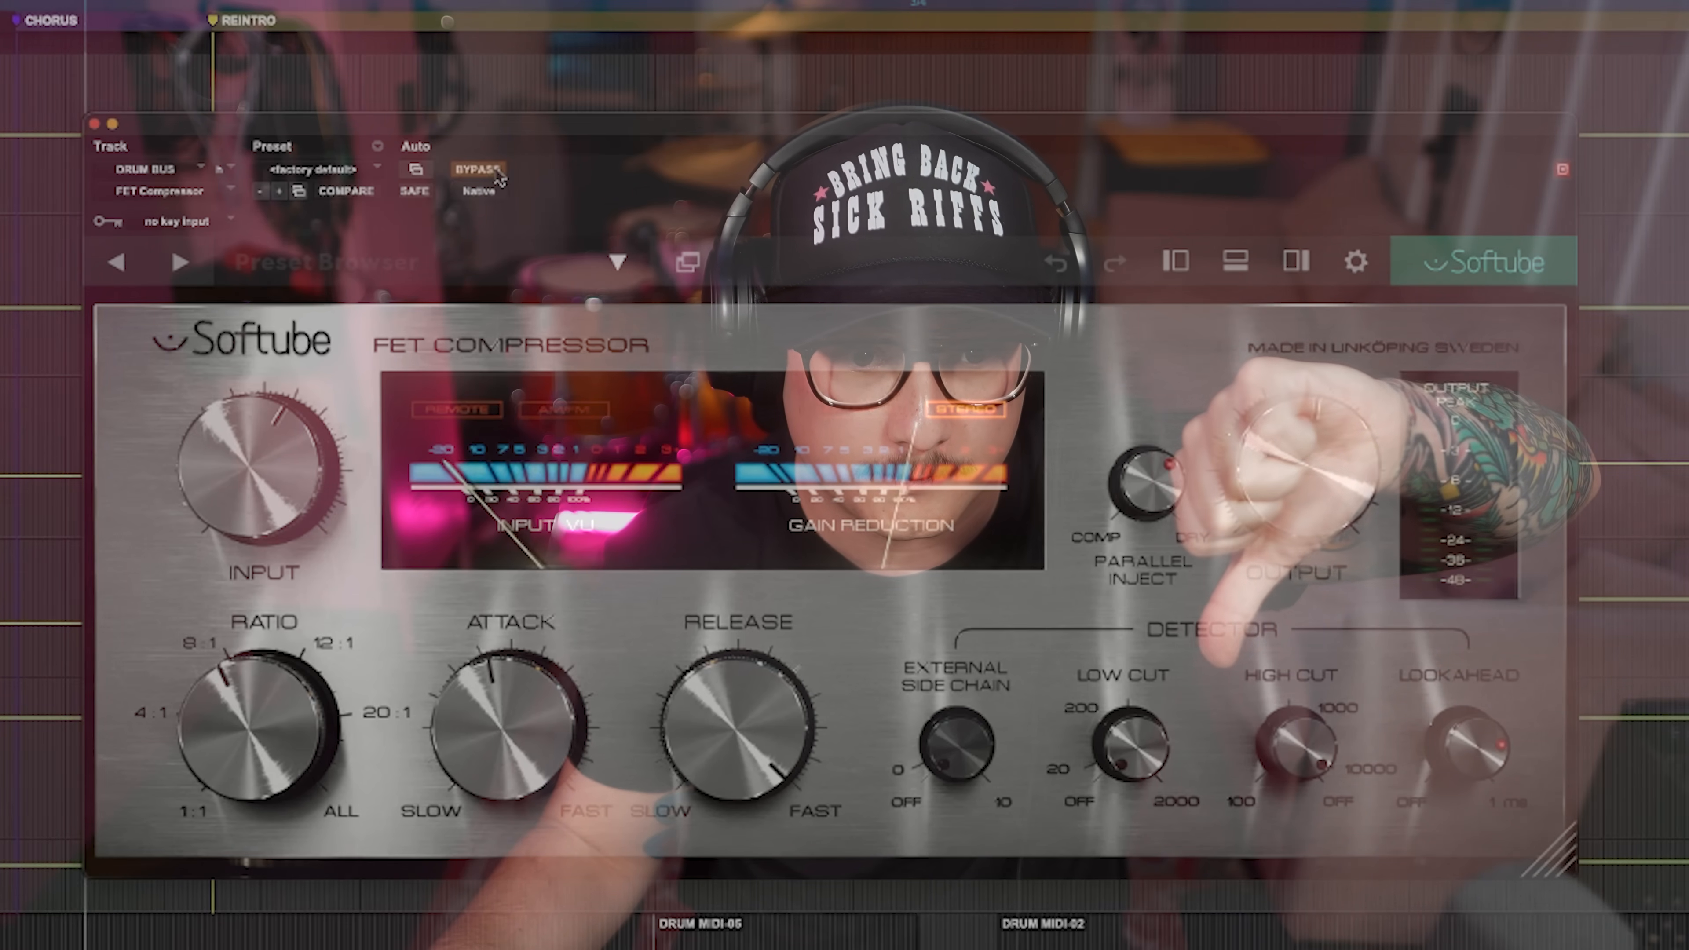
left_click(496, 173)
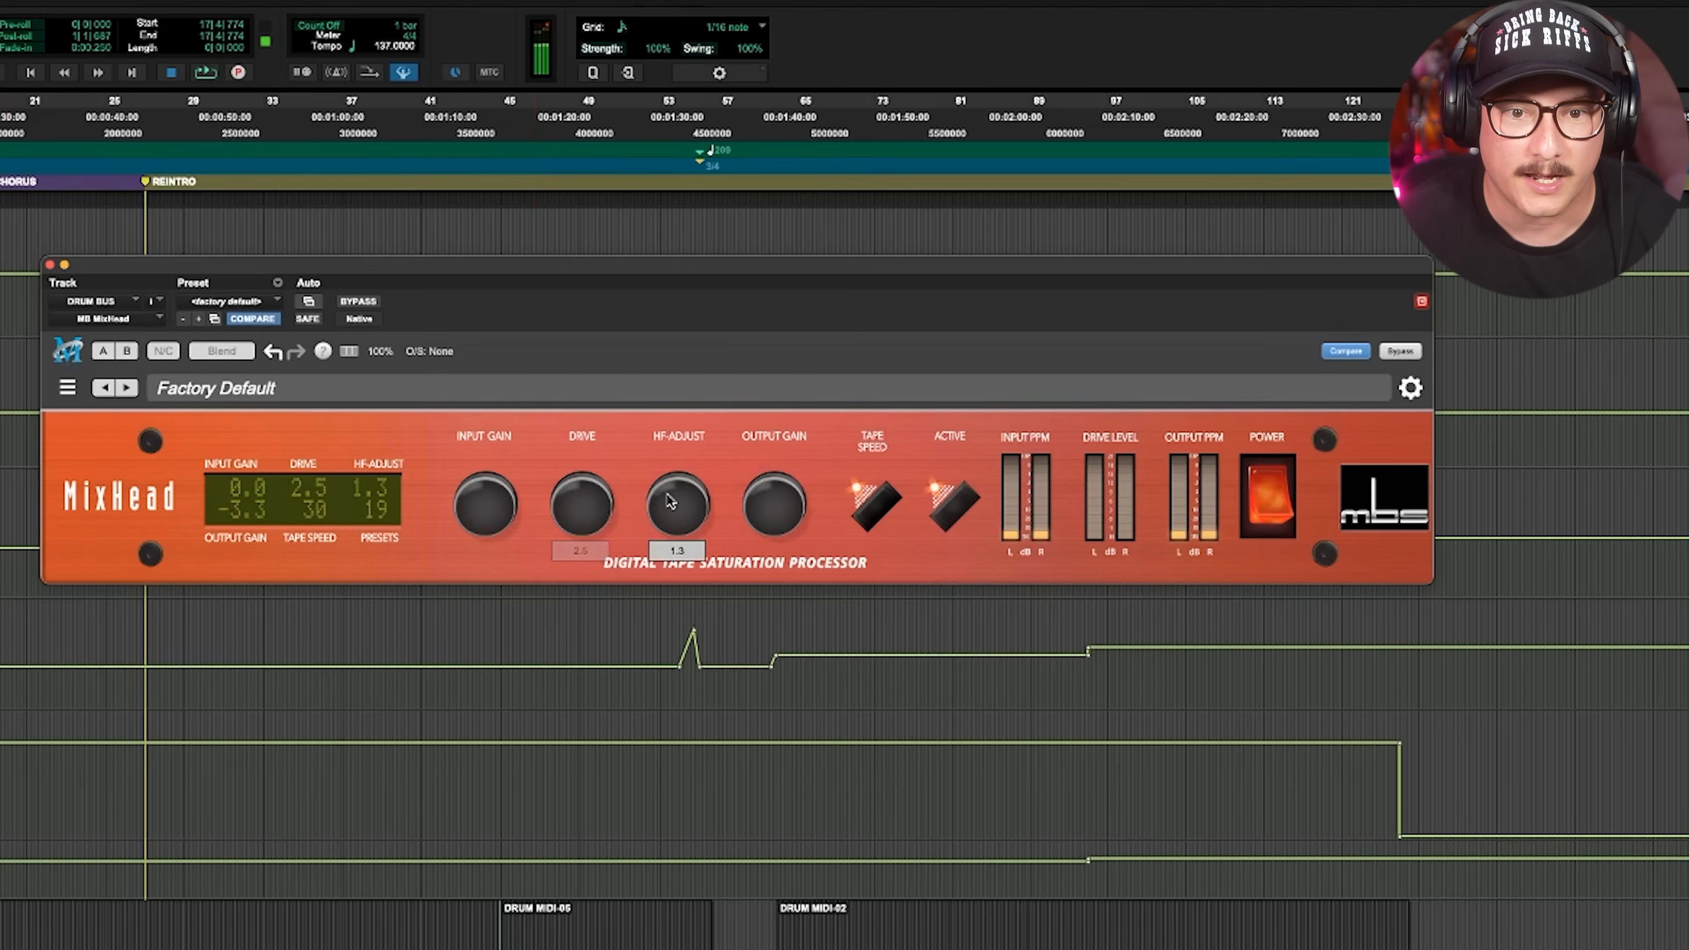
Inspect the drum bus MixHead's HF-Adjust setting and toggle playback.
mouse_move(670, 502)
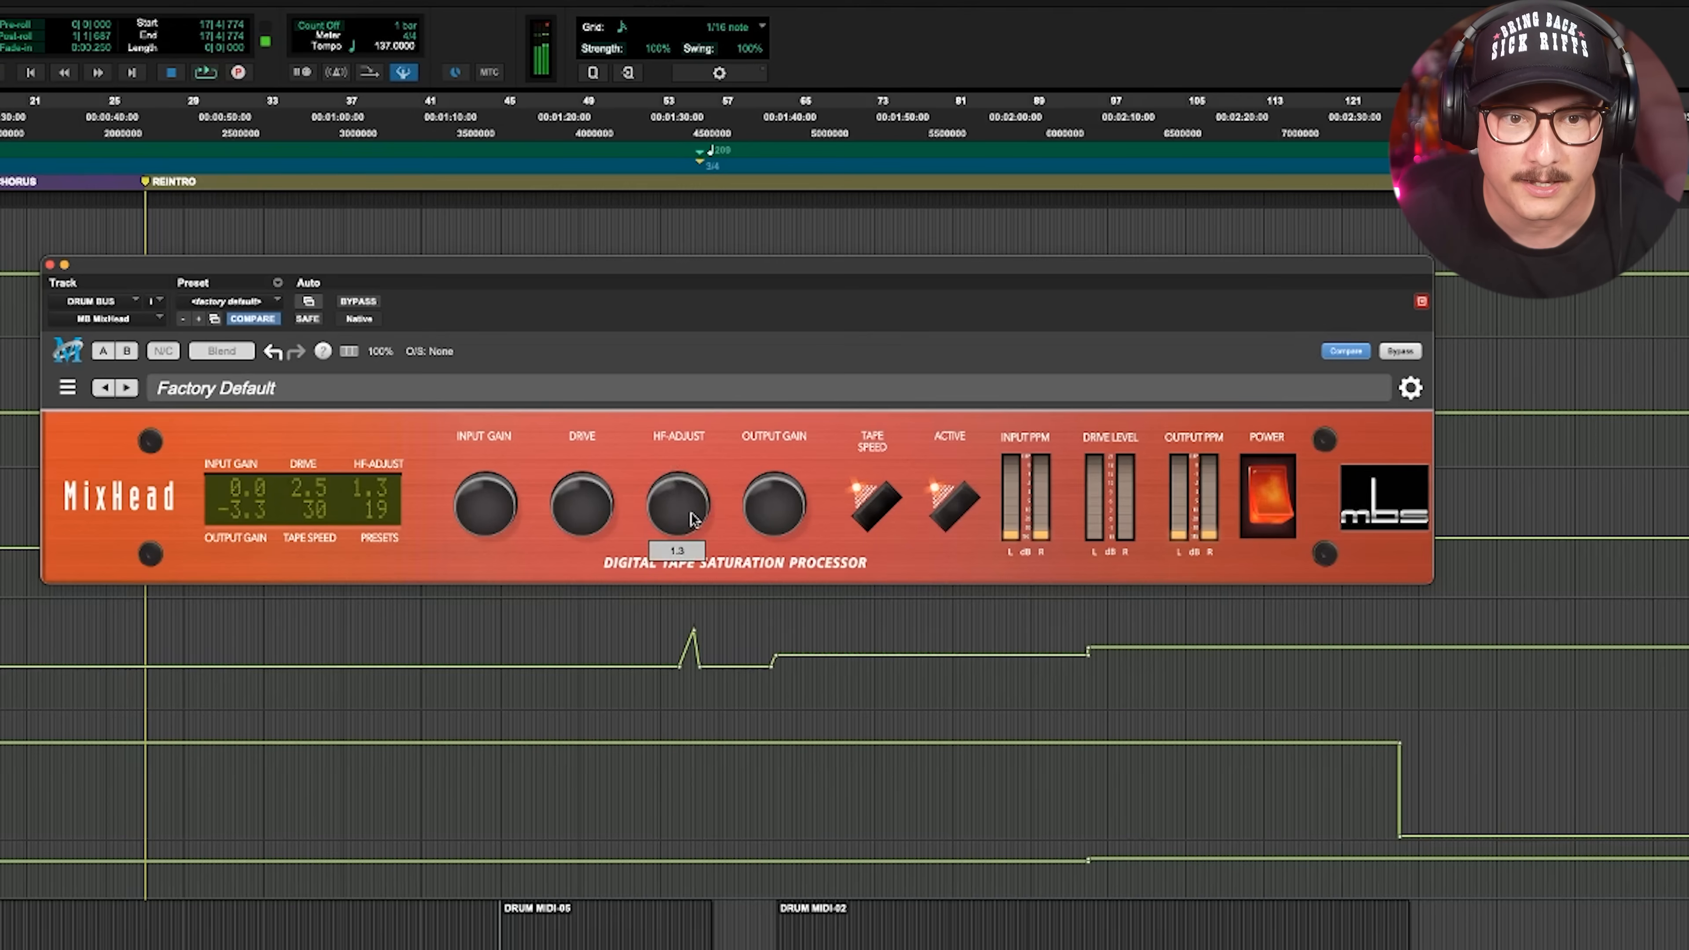
key("space")
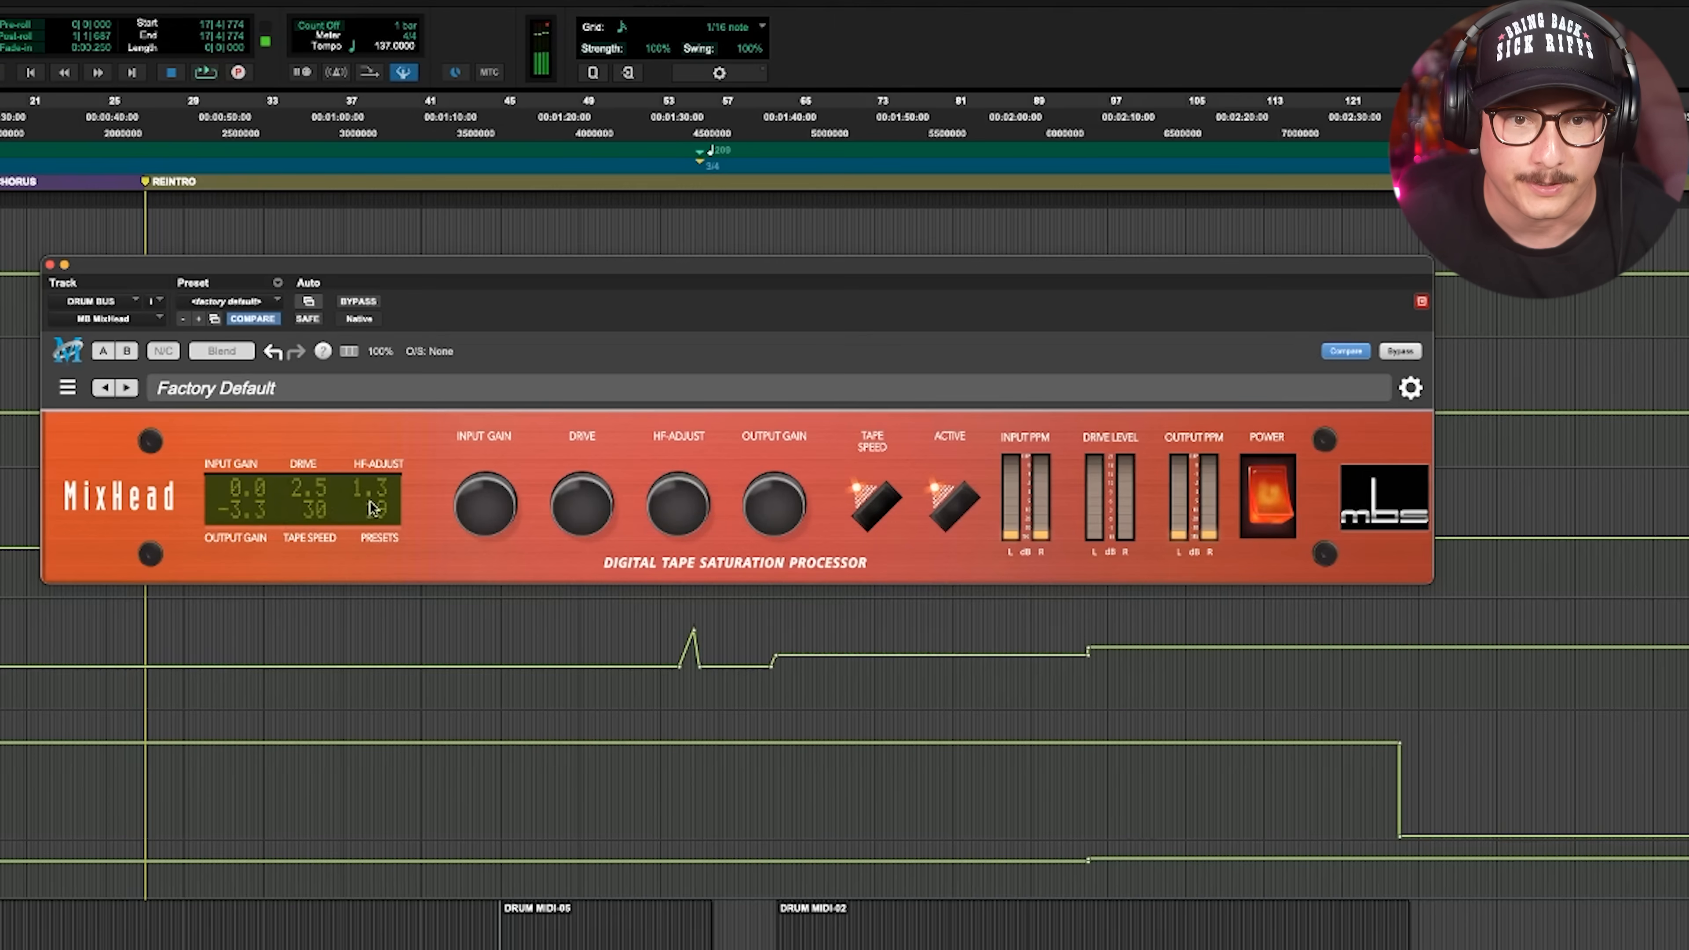
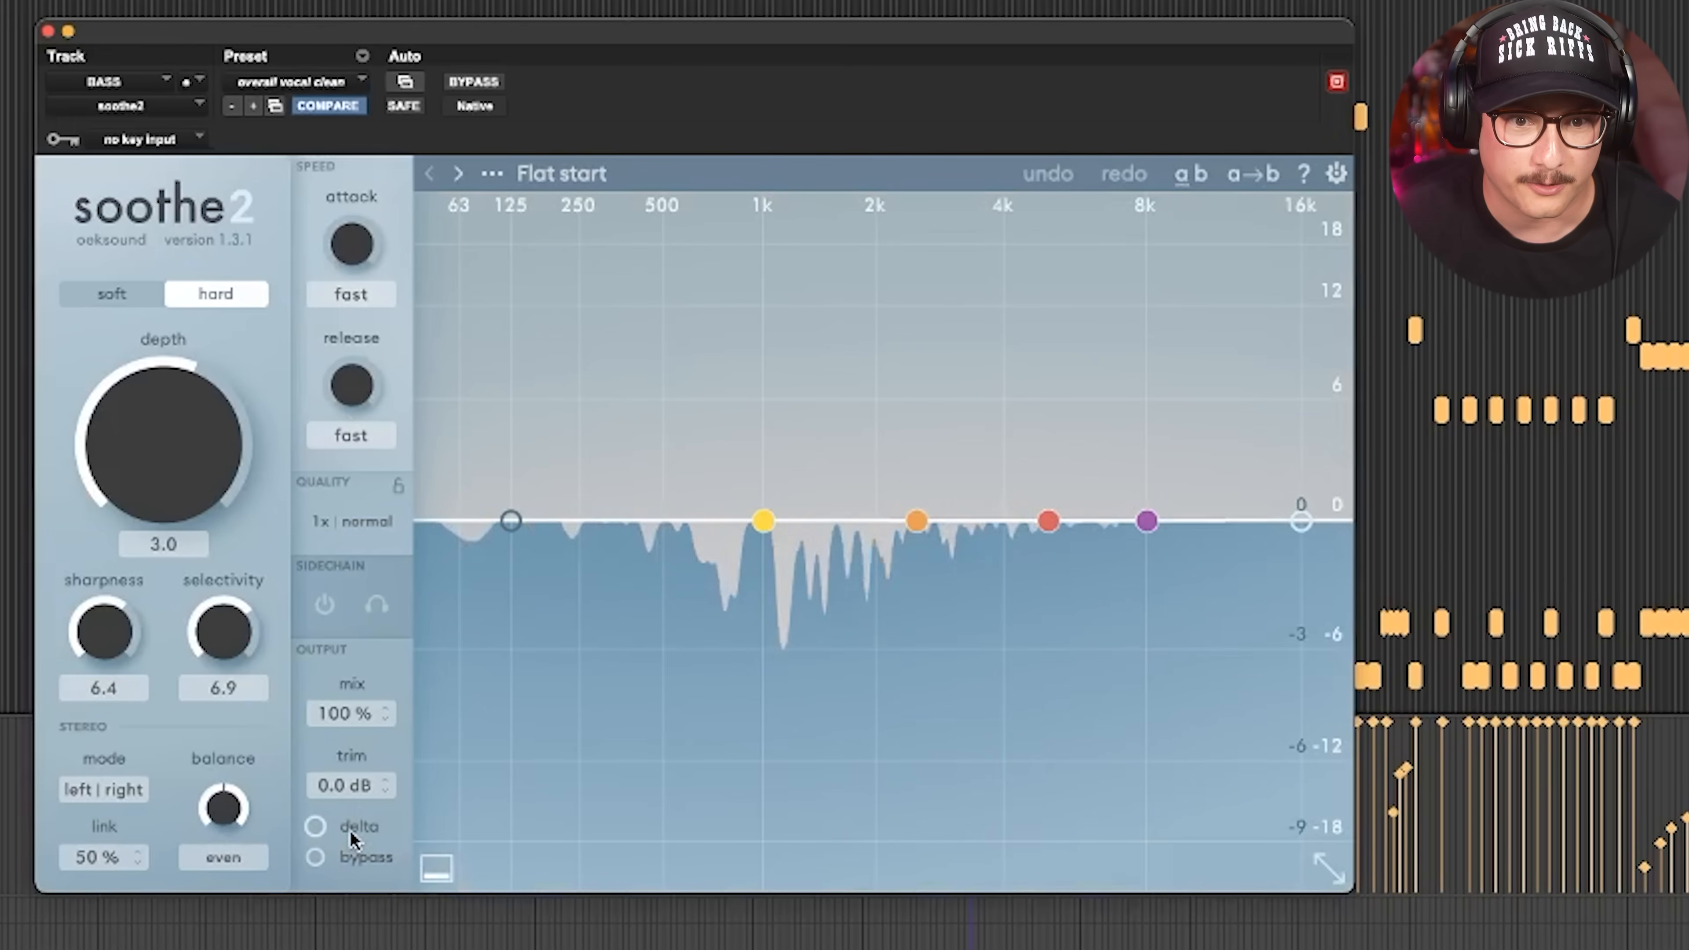
Audition the delta signal of soothe2 on the bass track.
mouse_move(352, 830)
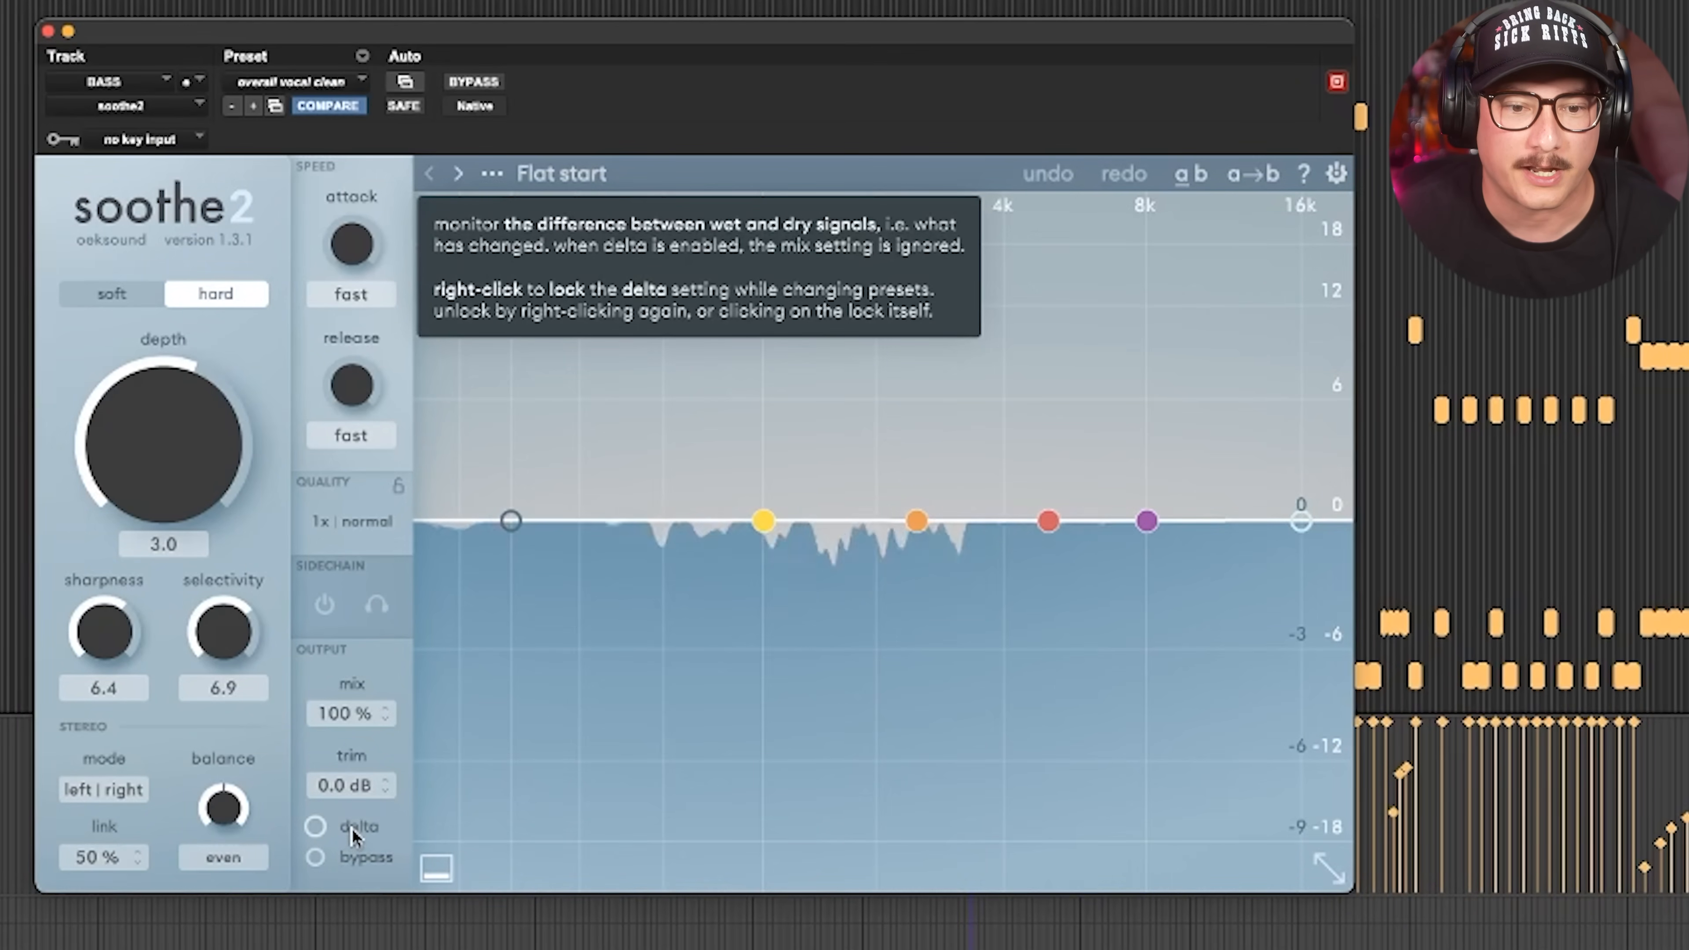
left_click(353, 829)
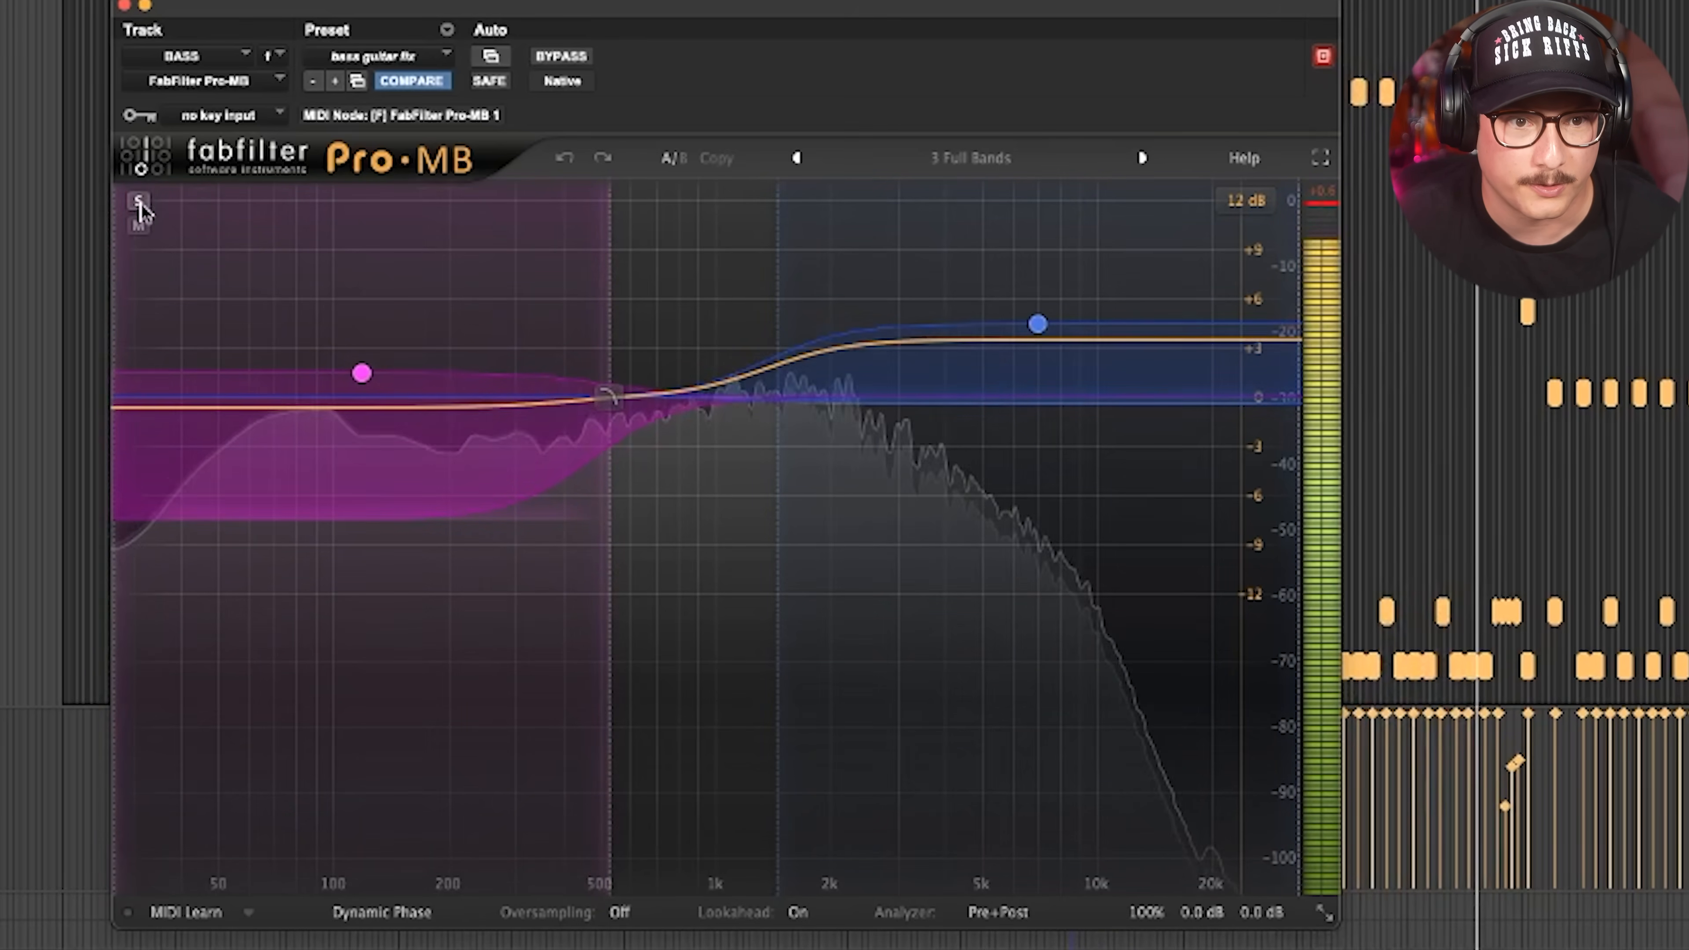
Solo the low band of the bass Pro-MB and lower its high crossover to about 500 Hz.
left_click(137, 203)
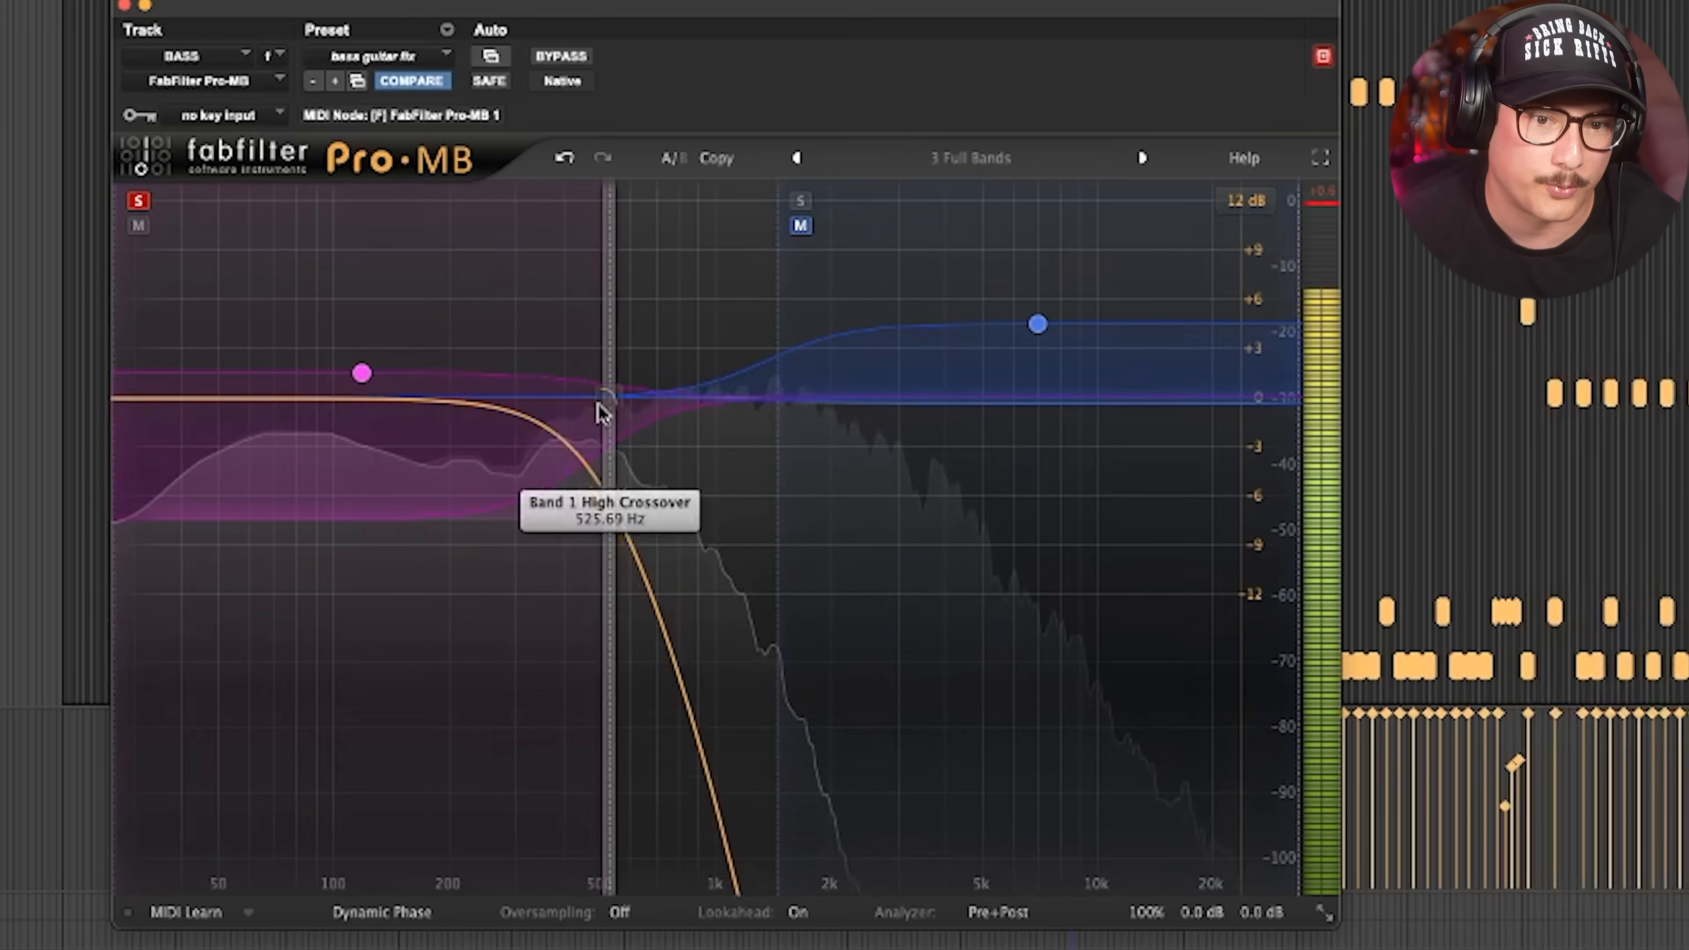
mouse_move(613, 400)
left_mouse_down()
mouse_move(332, 385)
mouse_move(608, 399)
left_mouse_up()
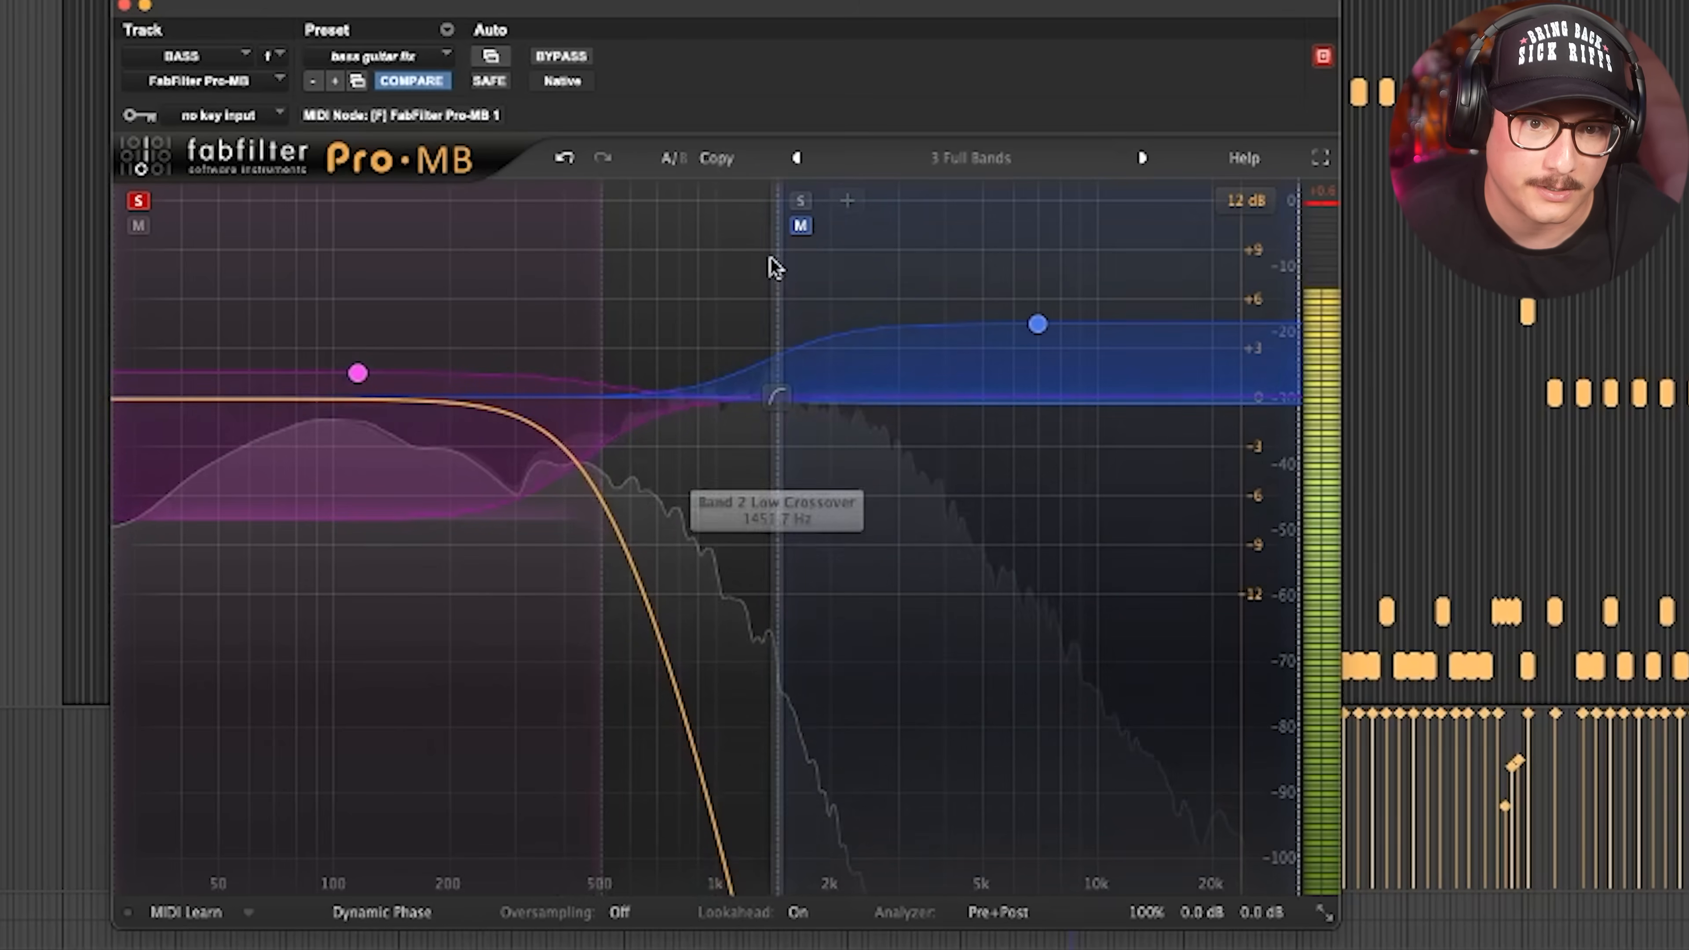
Audition the bass Pro-MB's high band soloed, set its low crossover to 1443.6 Hz, and release the solo.
left_click(800, 225)
left_click(800, 200)
left_click(138, 226)
left_click(139, 200)
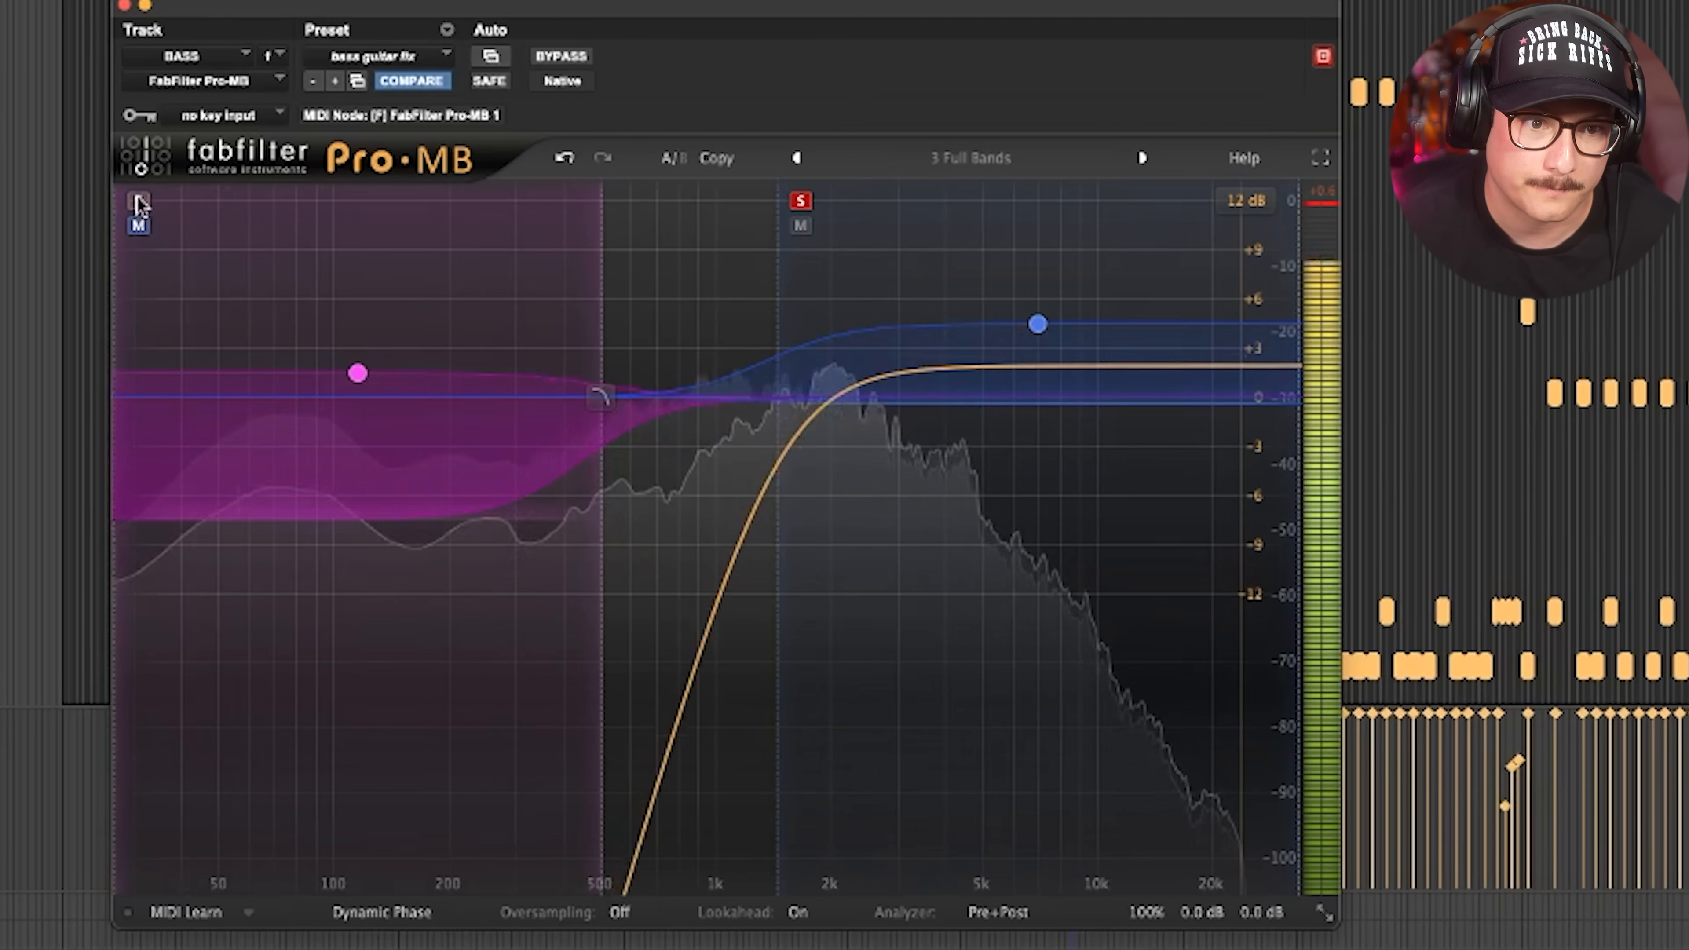
mouse_move(778, 393)
left_mouse_down()
mouse_move(840, 394)
mouse_move(777, 399)
left_mouse_up()
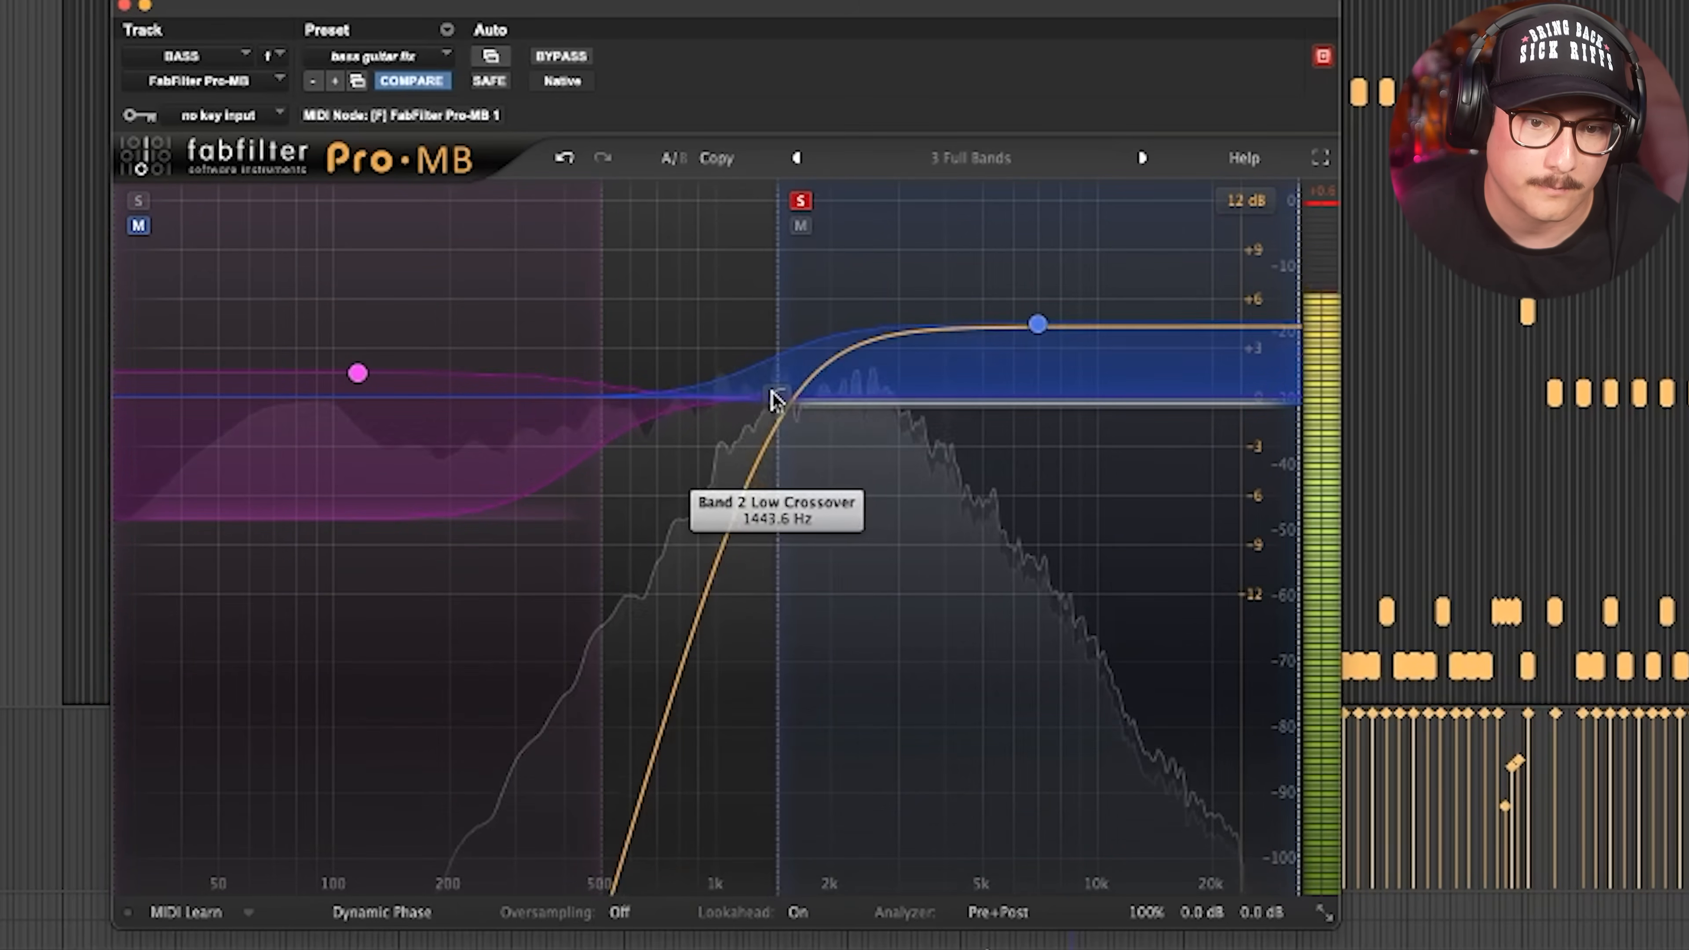
left_click(800, 200)
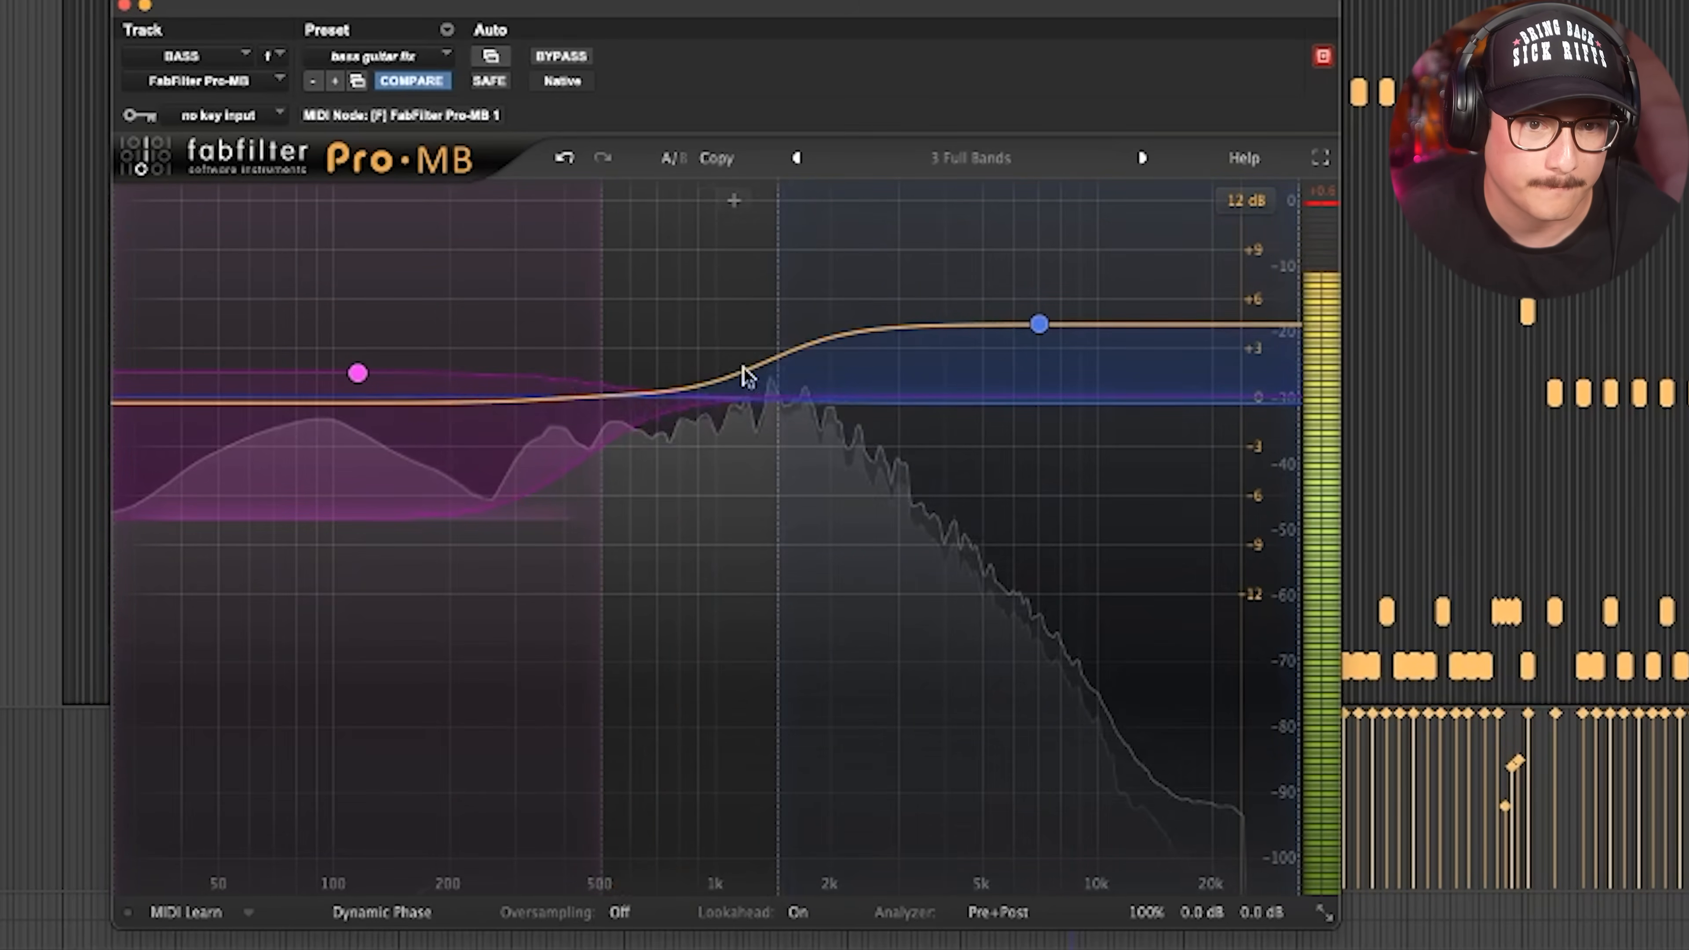
key("space")
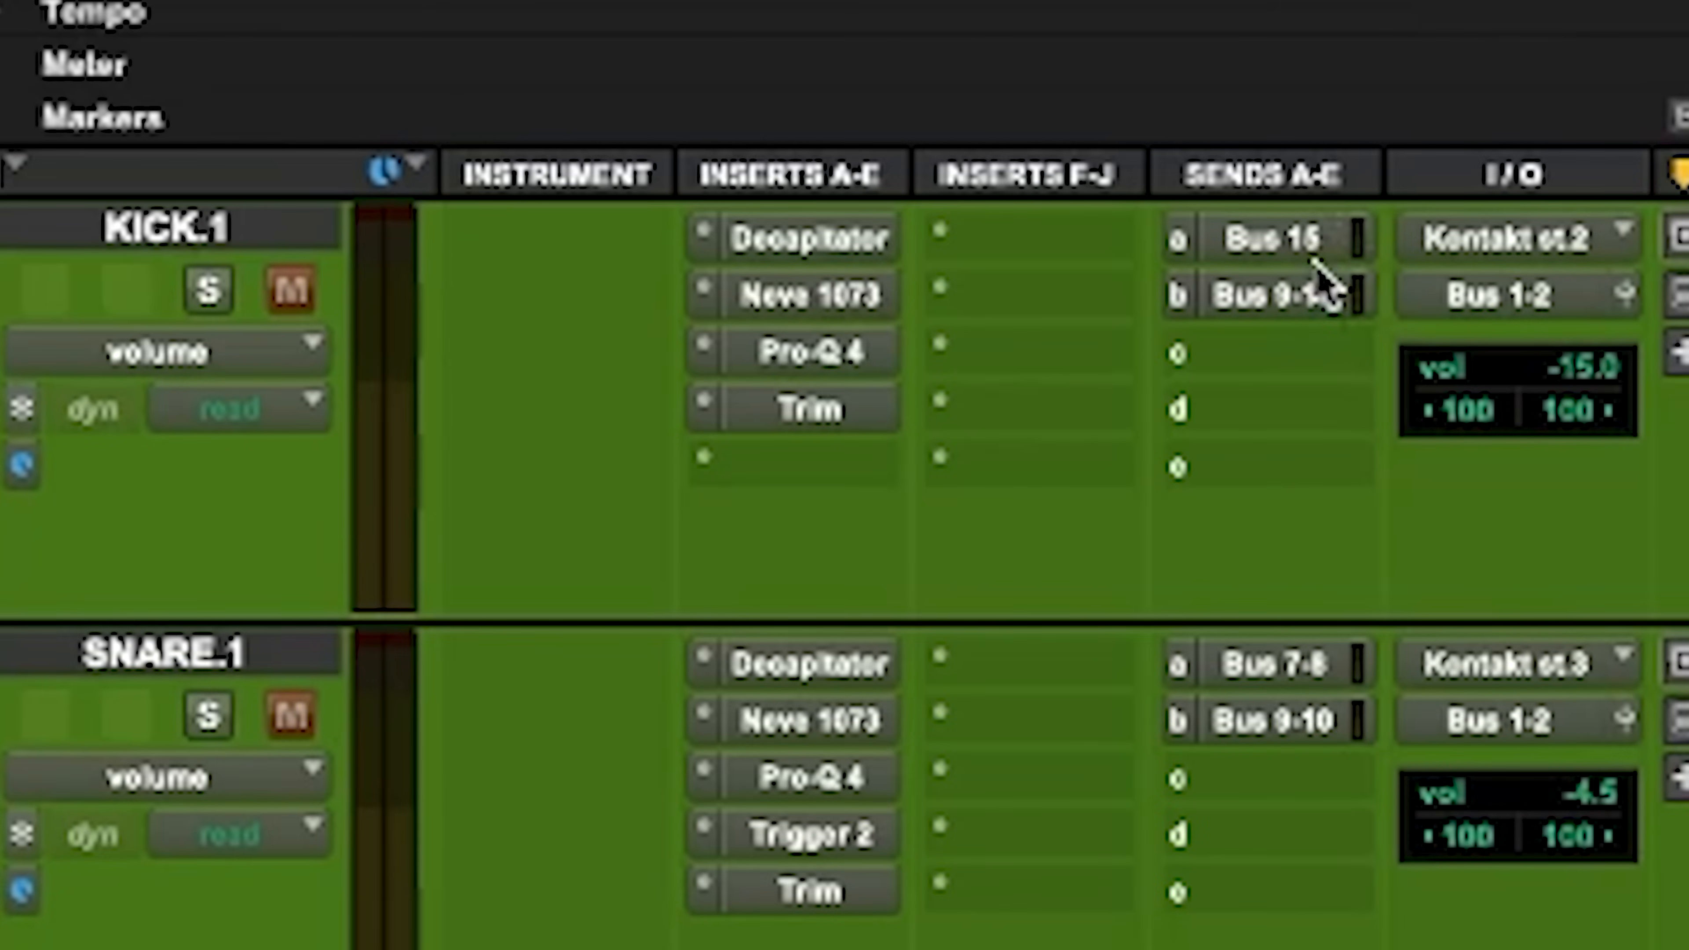
Open the kick's Bus 15 send and examine the bass Pro-MB ducking band that is keyed from it.
left_click(1314, 243)
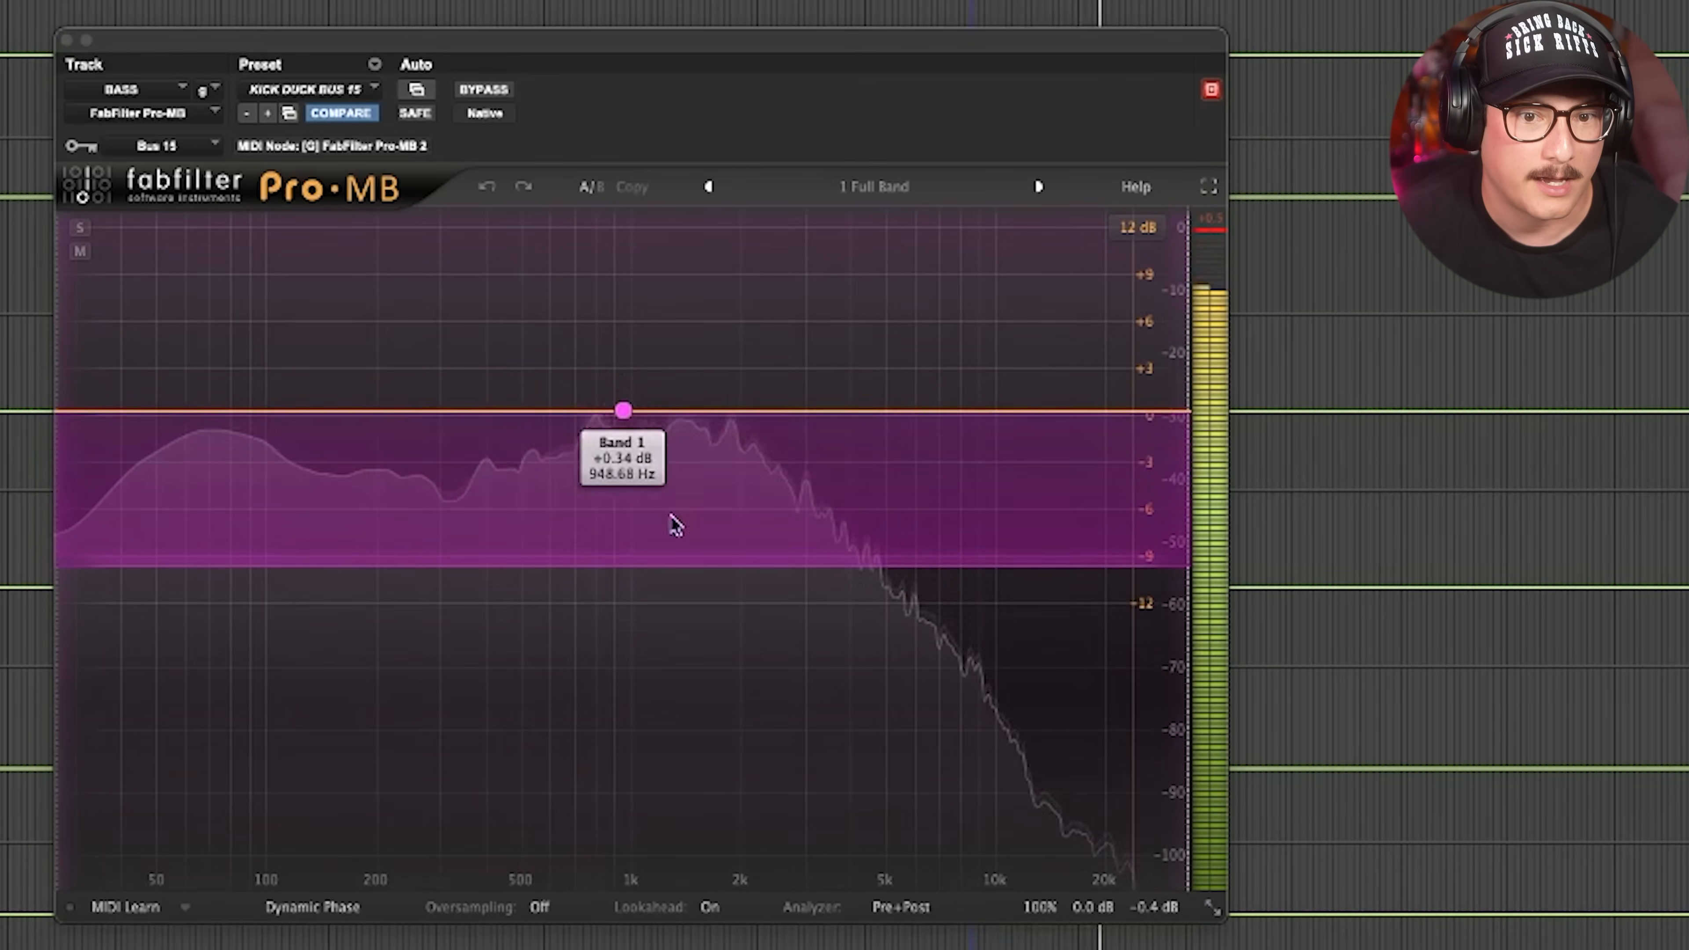
key("space")
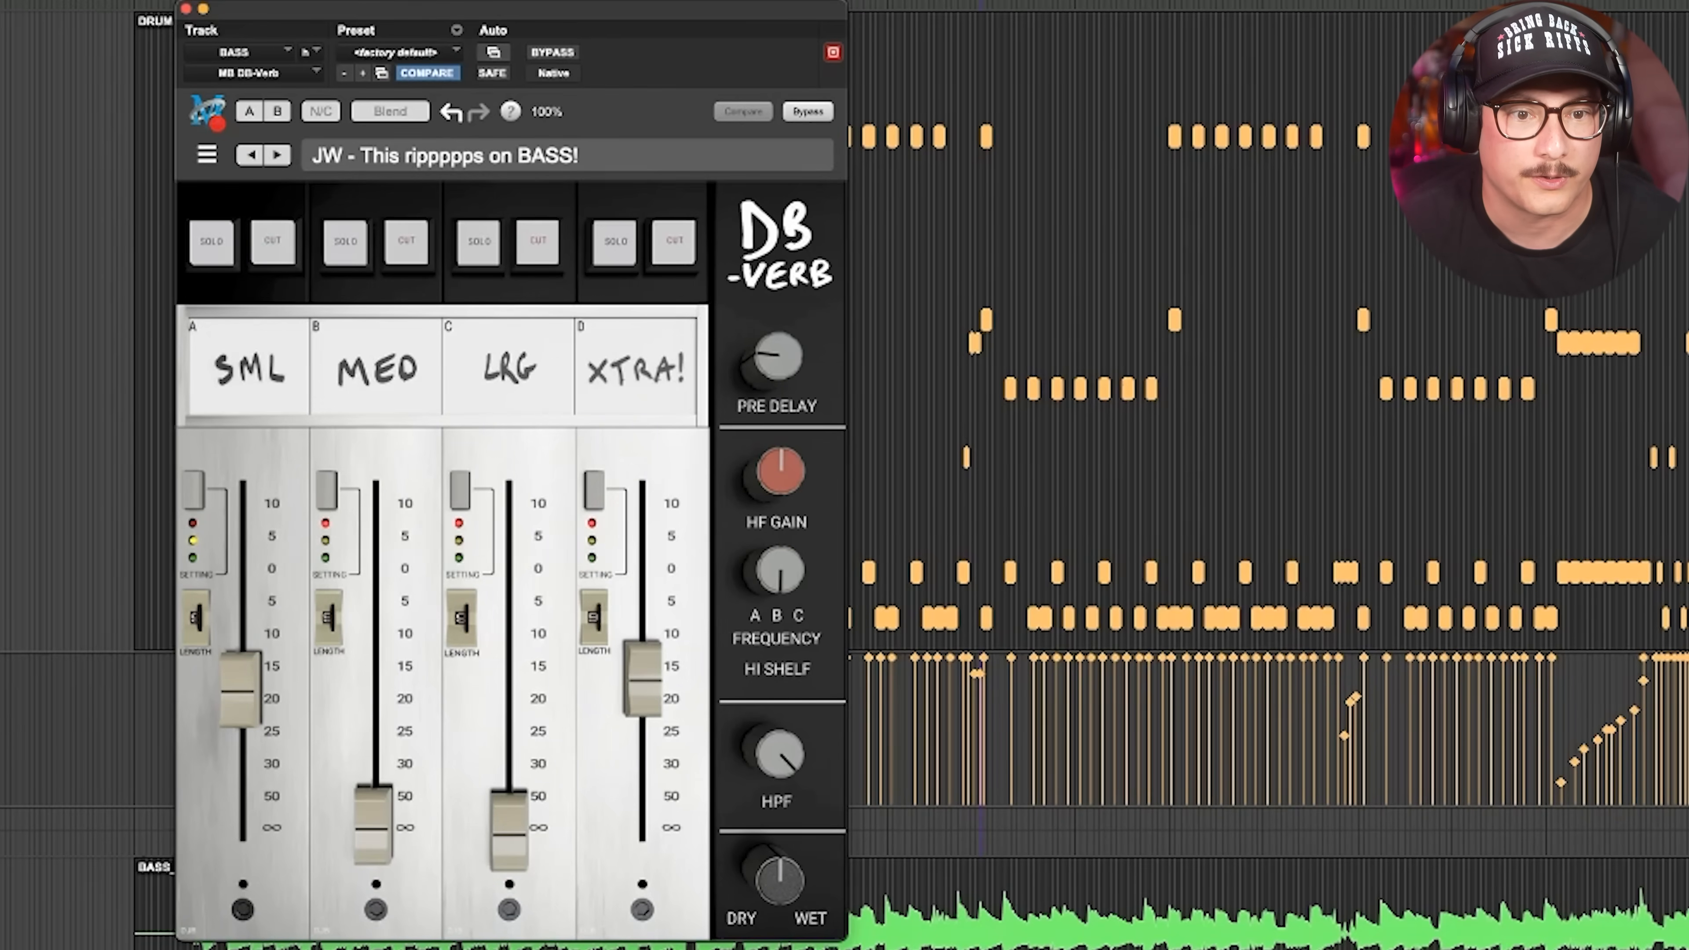
Look up the bass DB-Verb's preset in the preset browser and compare the bass with the reverb bypassed and active.
left_click(469, 181)
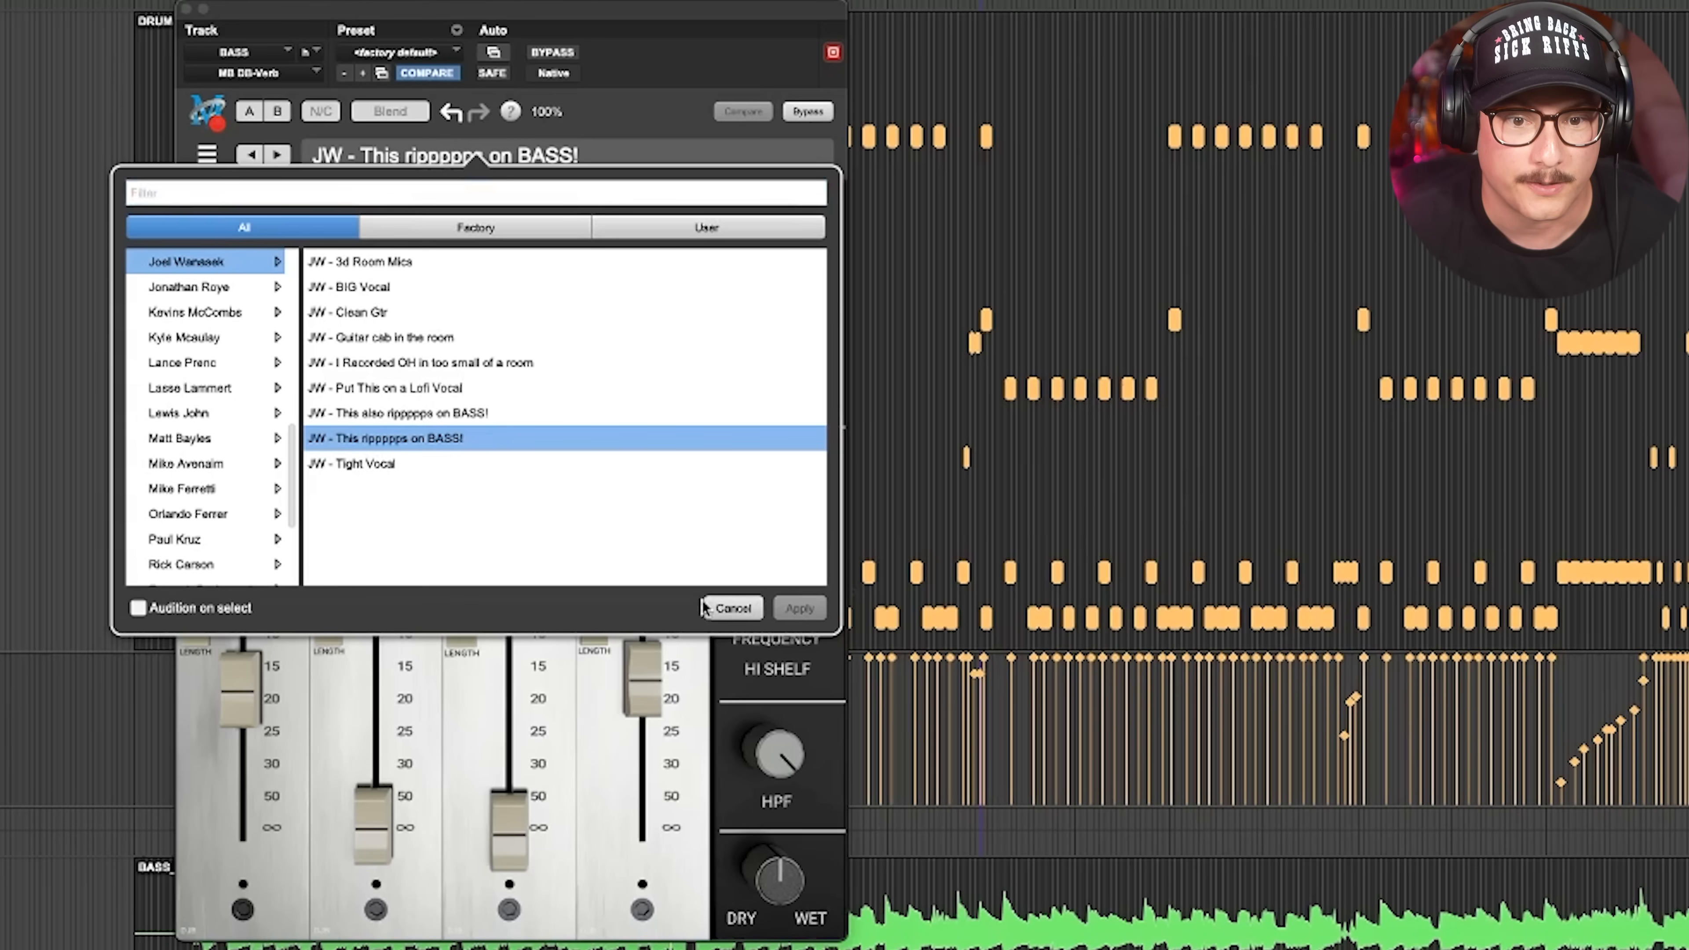
left_click(710, 609)
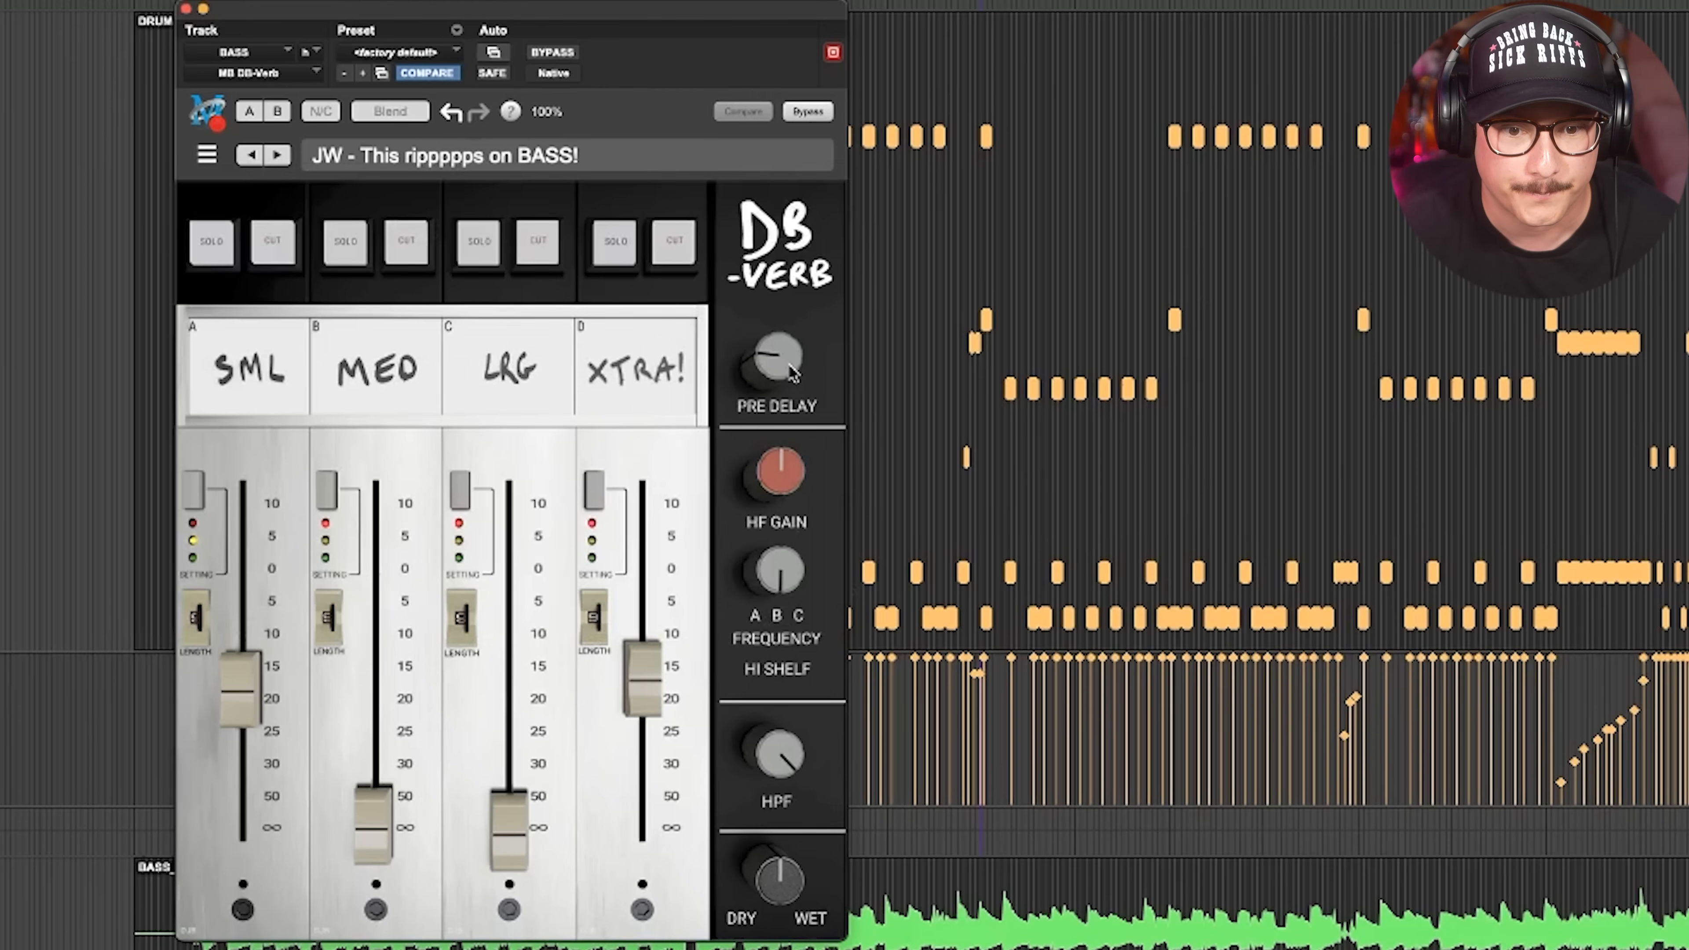
left_click(554, 53)
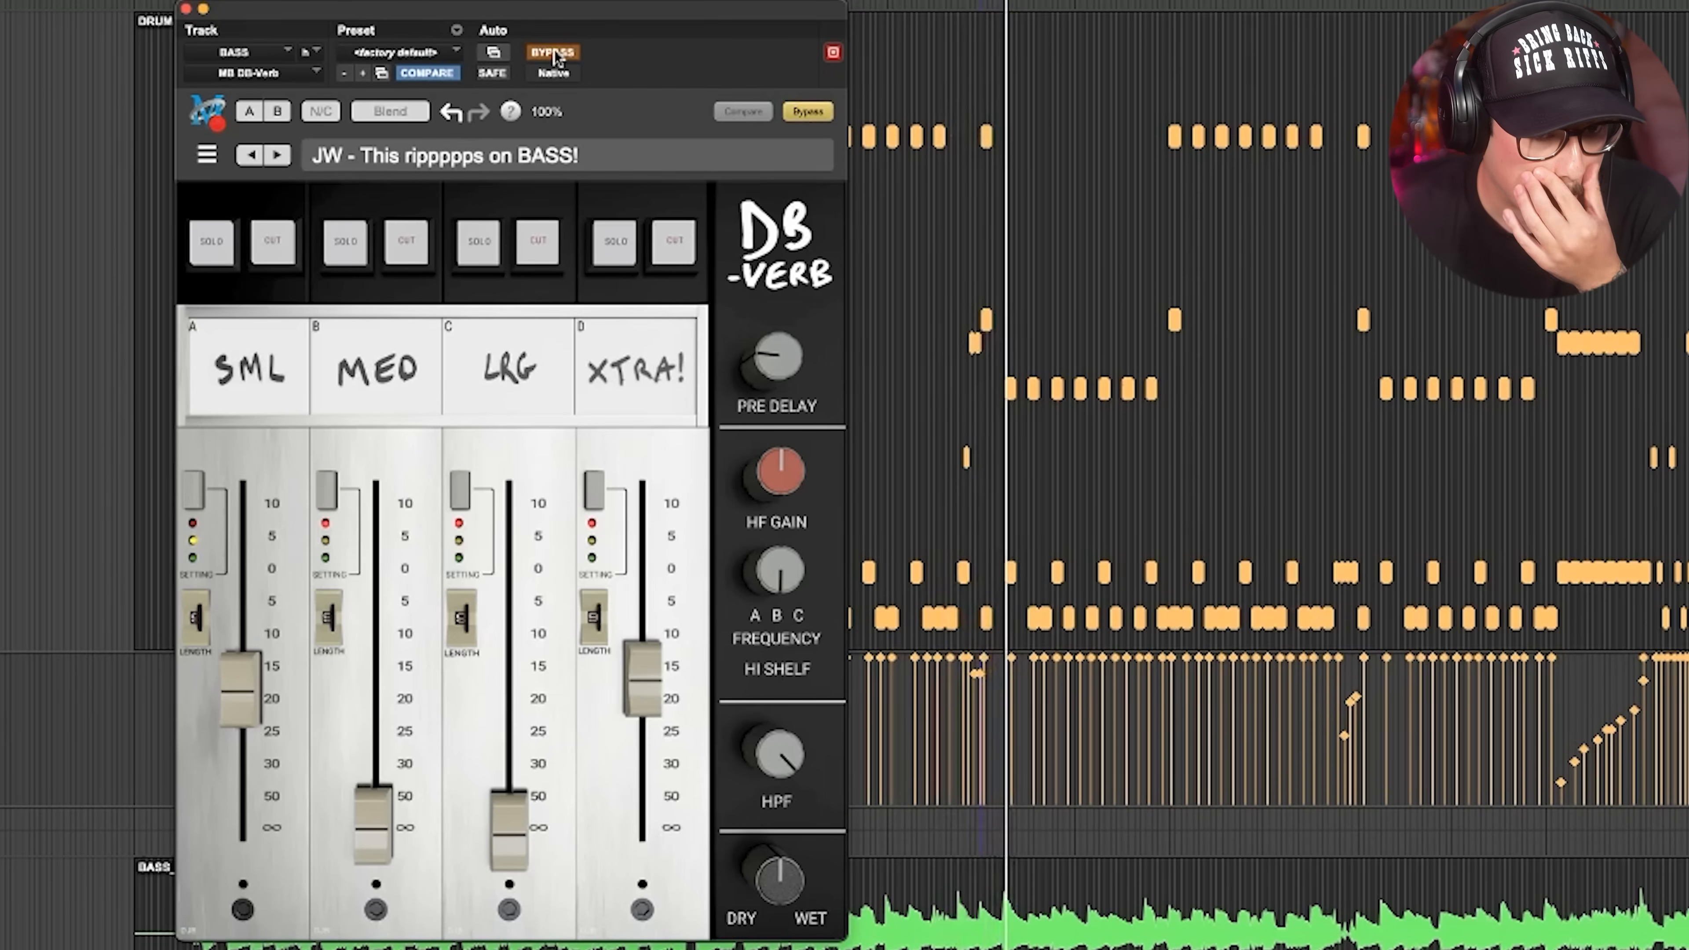
left_click(553, 54)
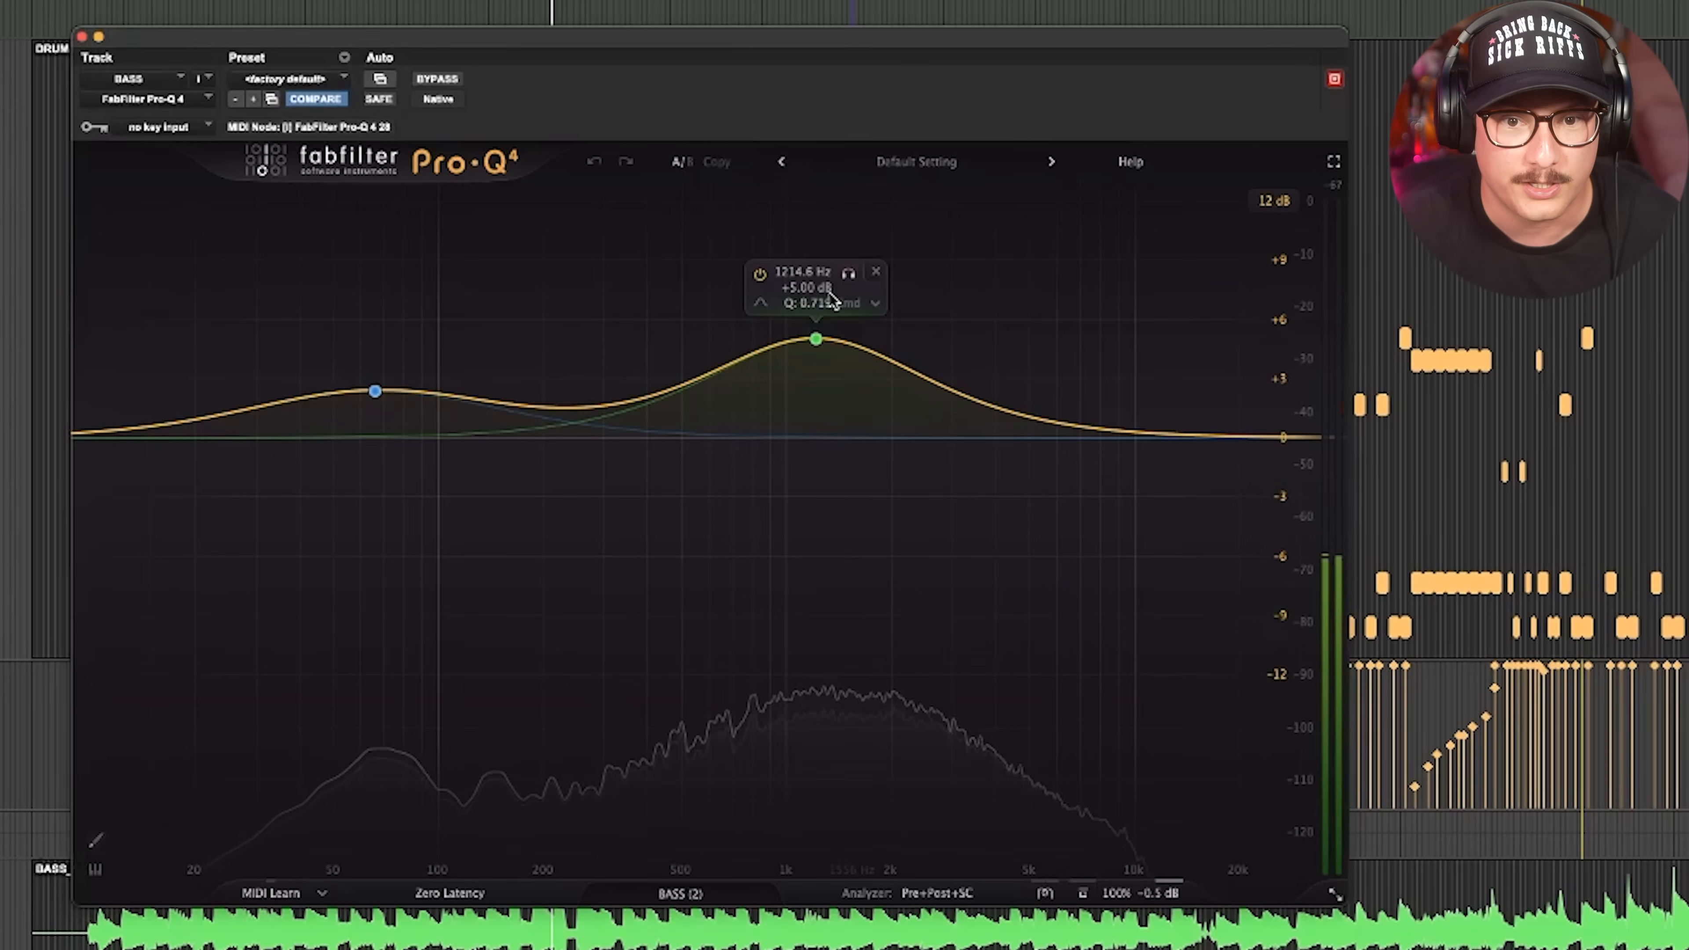
Audition the 65.817 Hz and 1214.6 Hz boosts of the bass Pro-Q 4 one after the other.
mouse_move(359, 427)
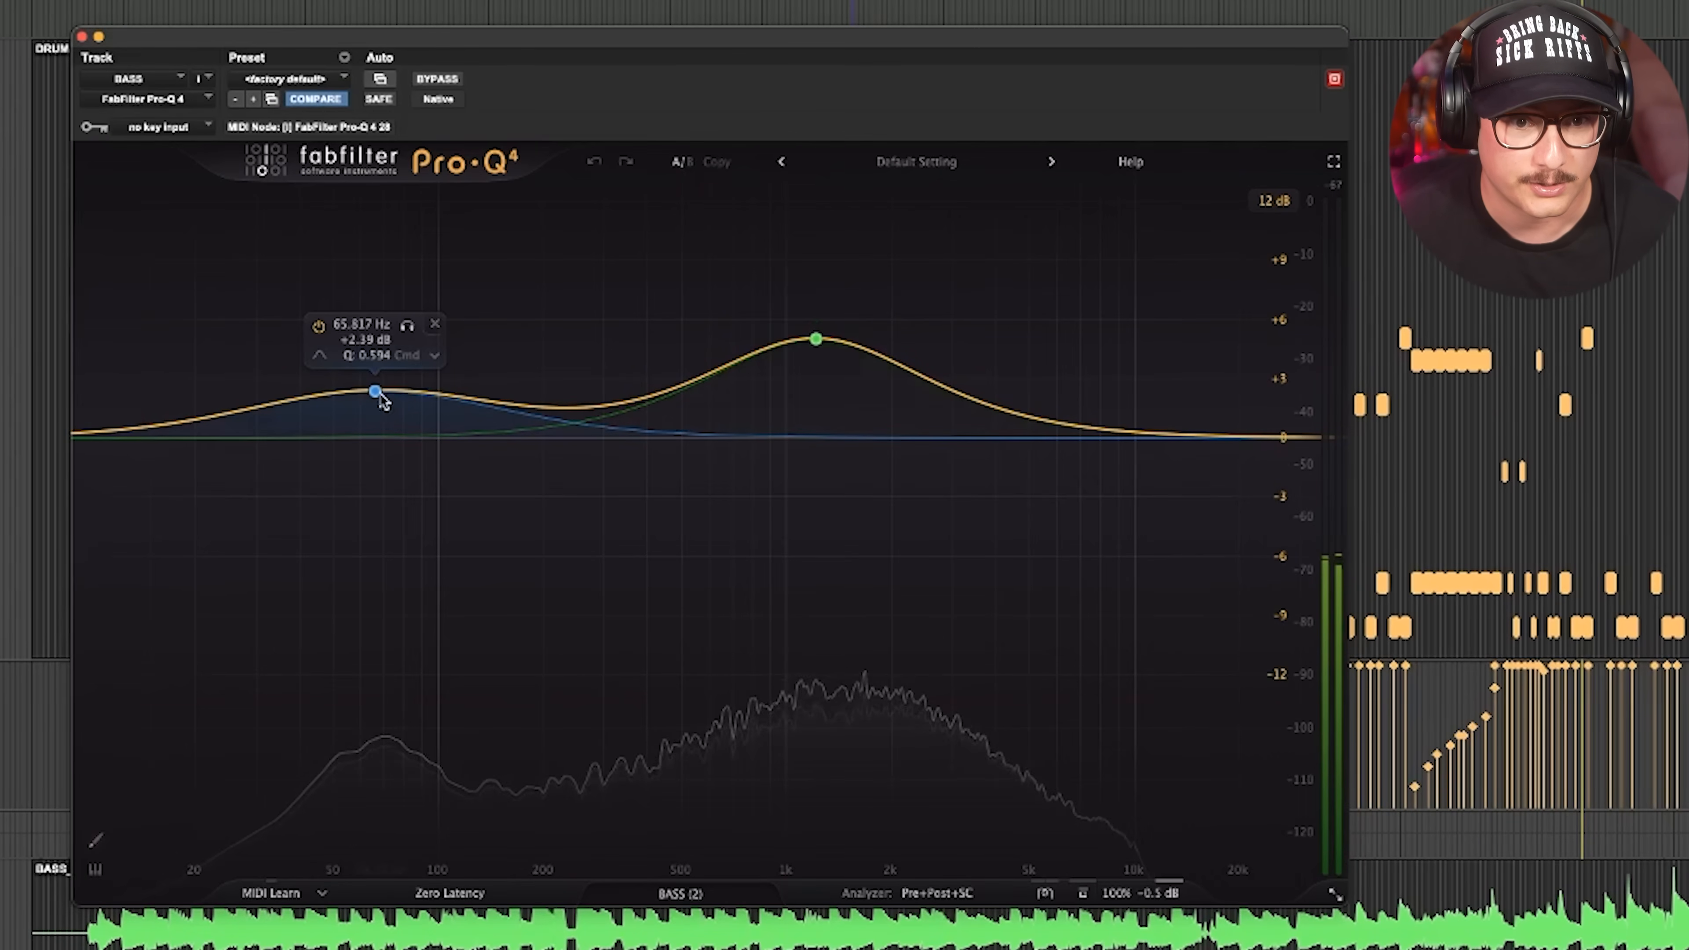
left_click(408, 330)
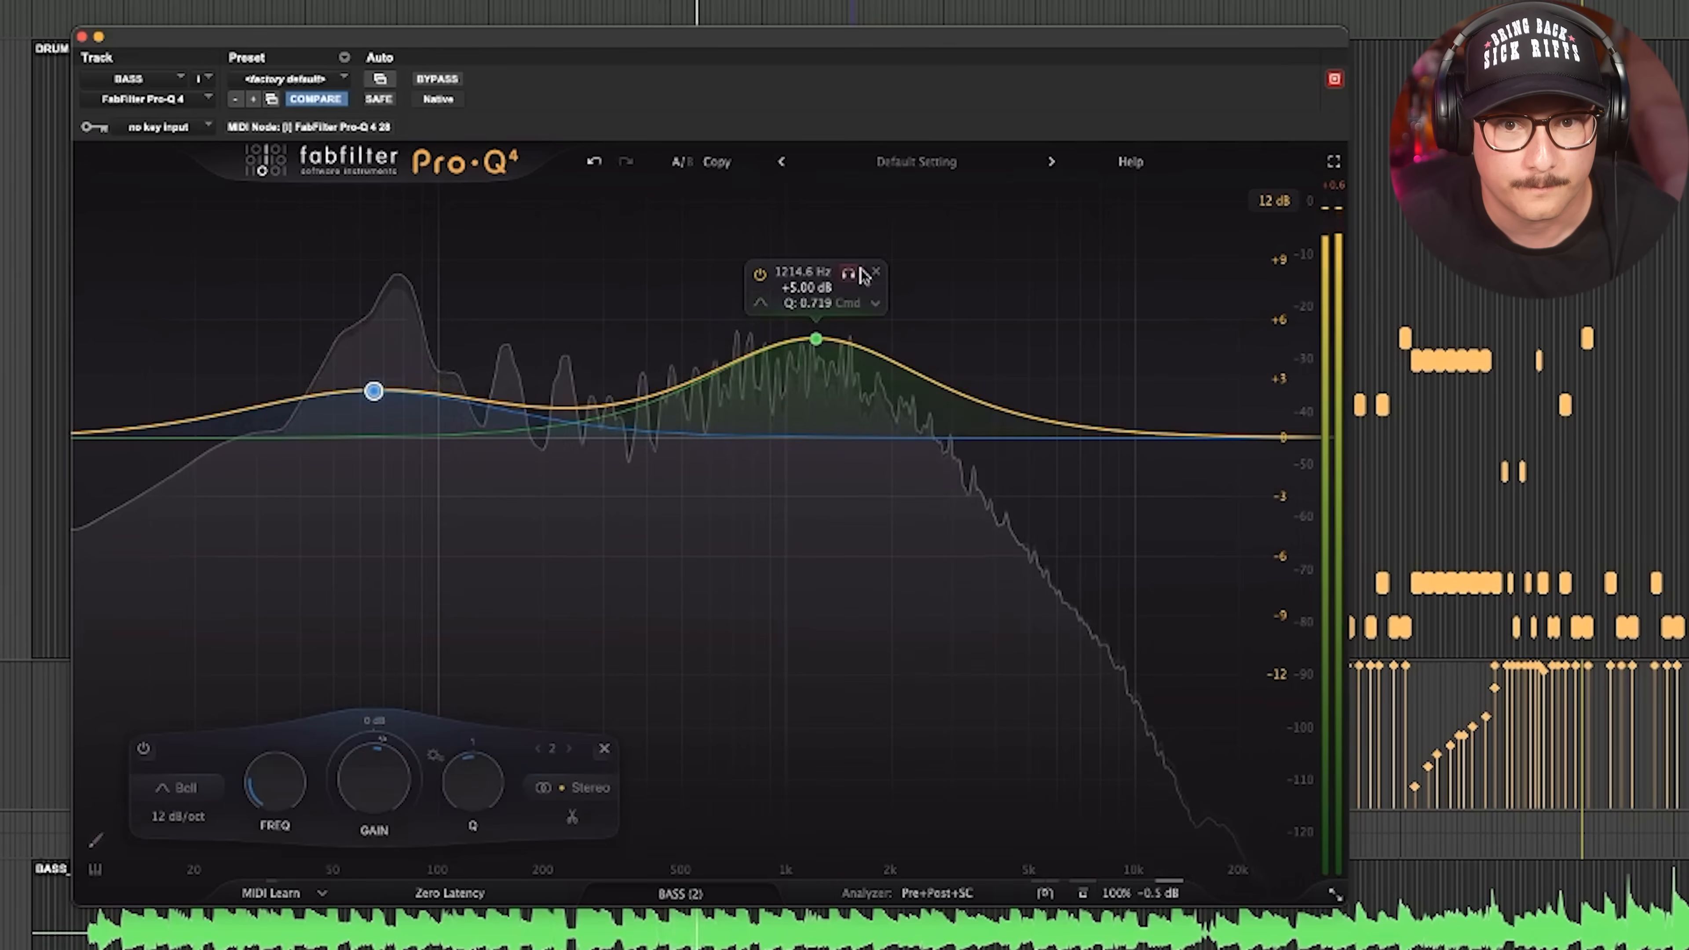
left_click(852, 274)
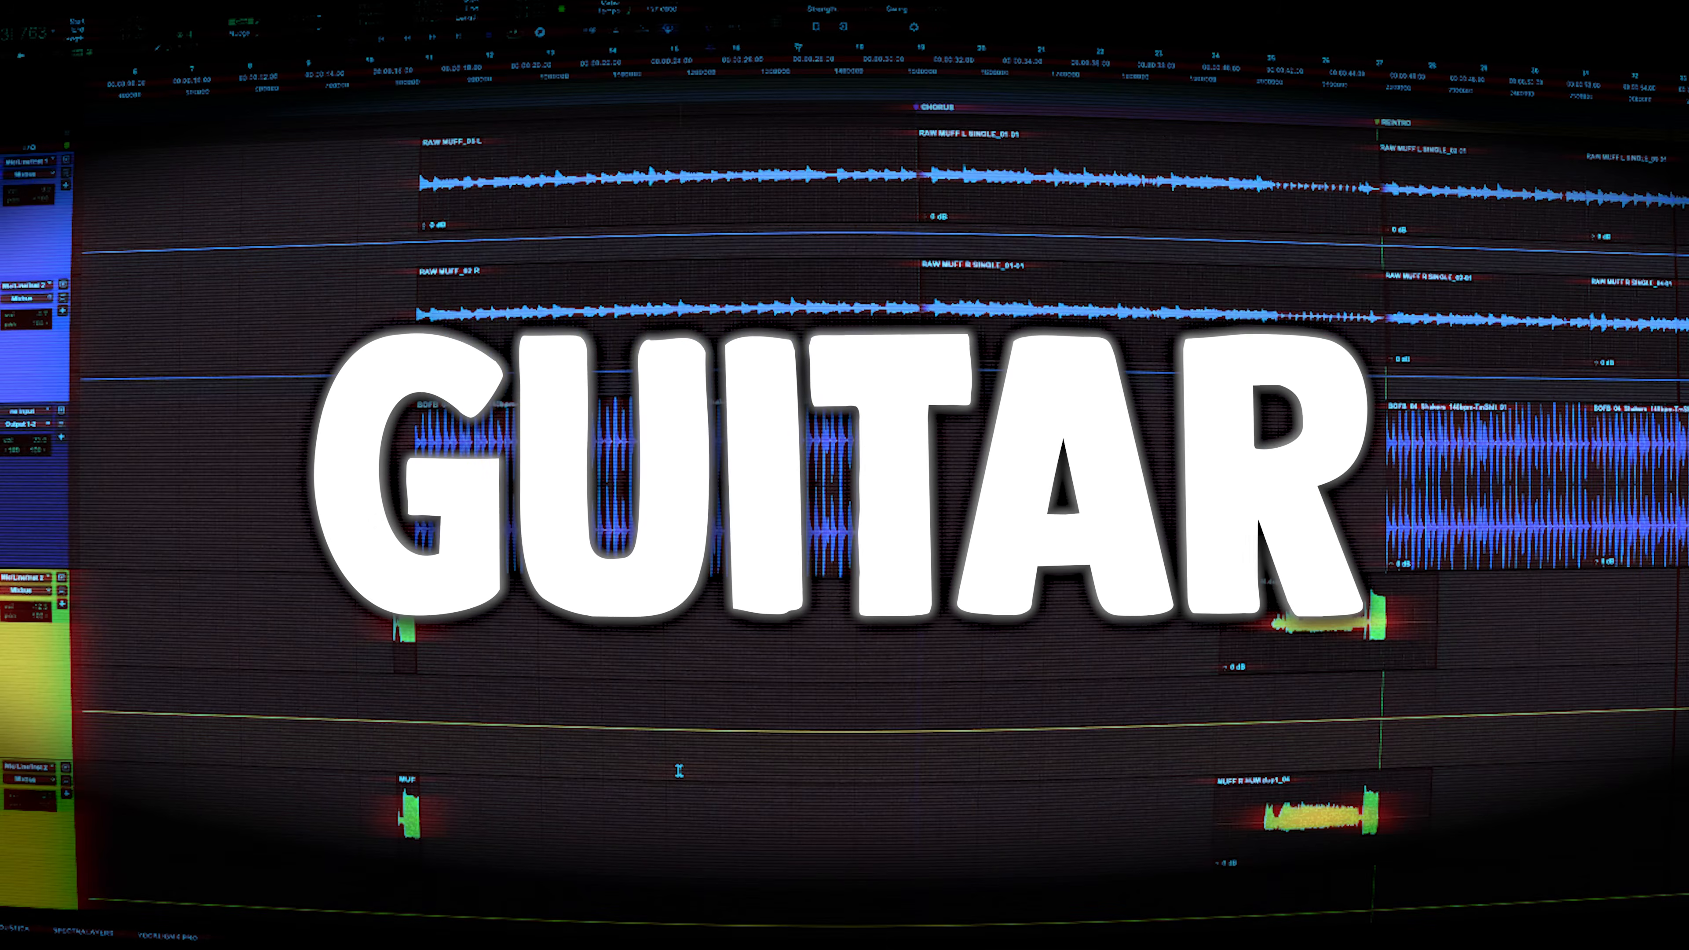
Inspect the pedal, Thunderverb 200 amp and 4x12 PPC 412 cabinet in the GTR INTRO track's AmpliTube chain.
scroll(680, 770, "up", 7)
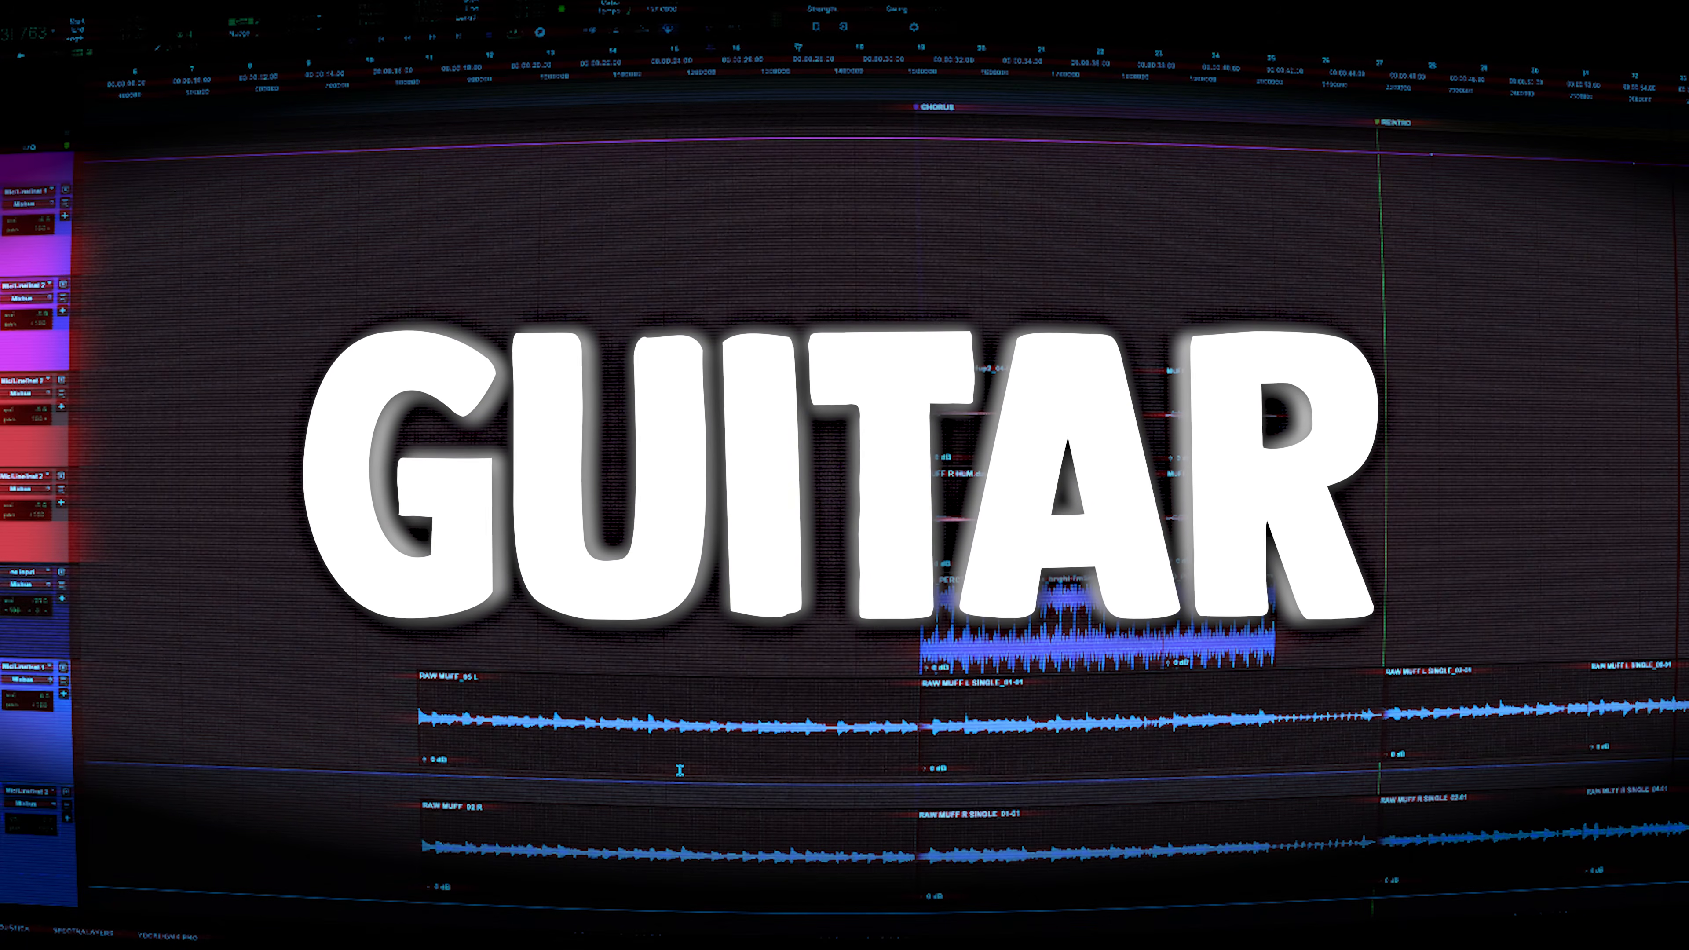
scroll(680, 770, "up", 8)
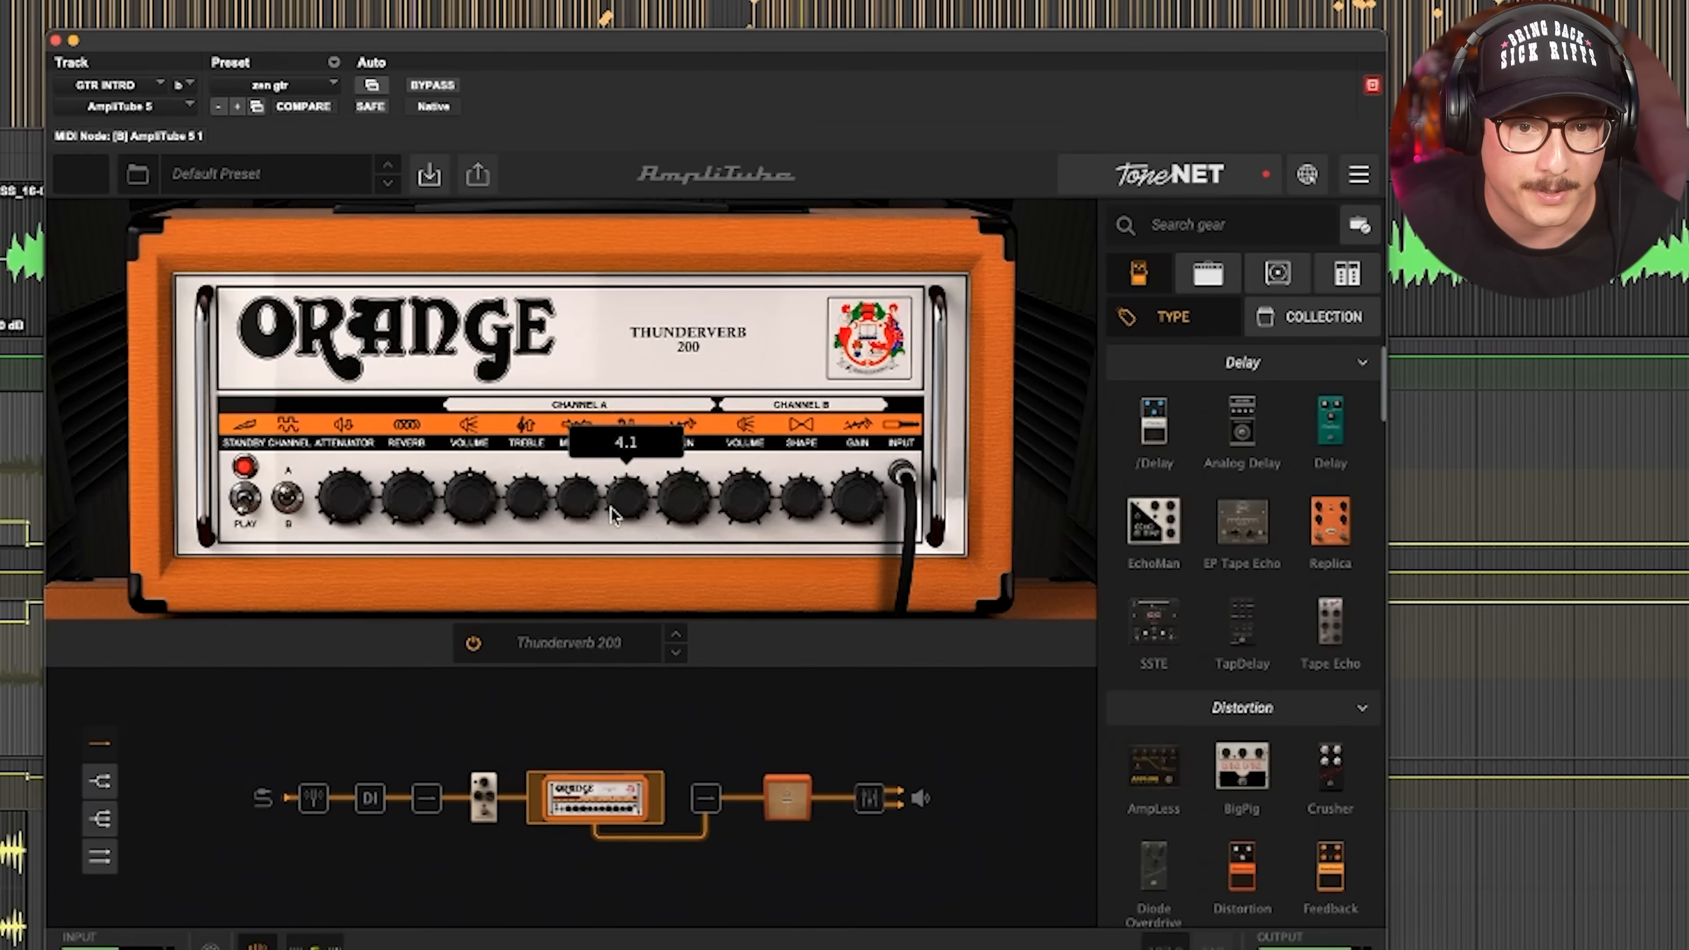
left_click(484, 813)
left_click(572, 795)
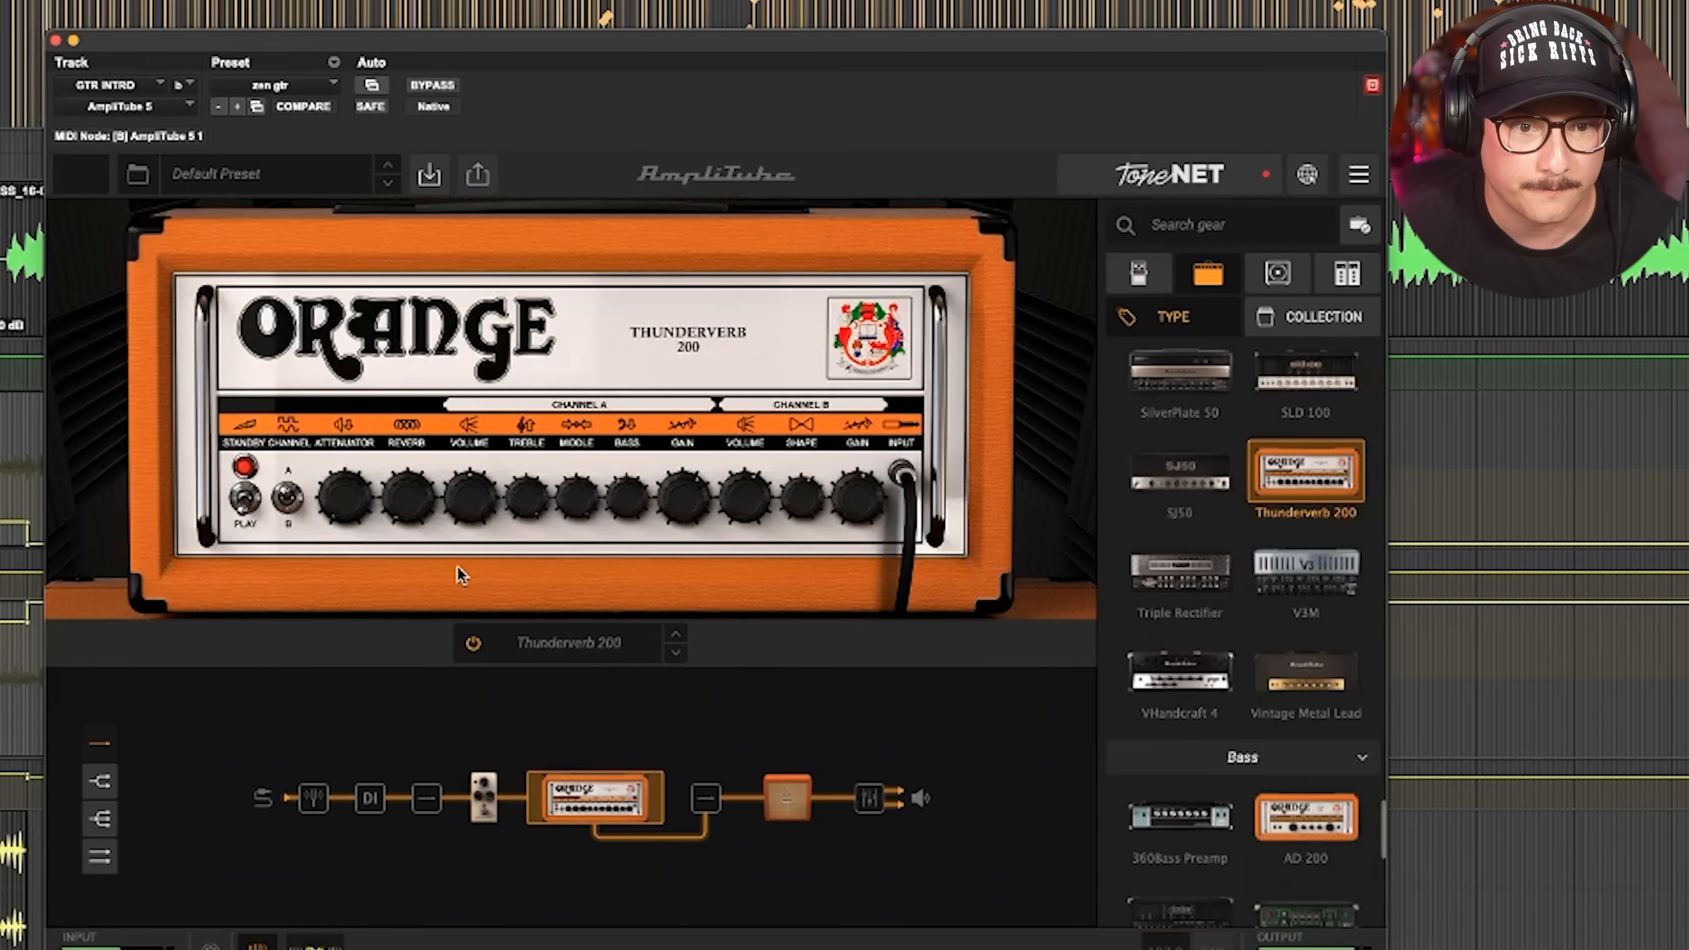
left_click(789, 806)
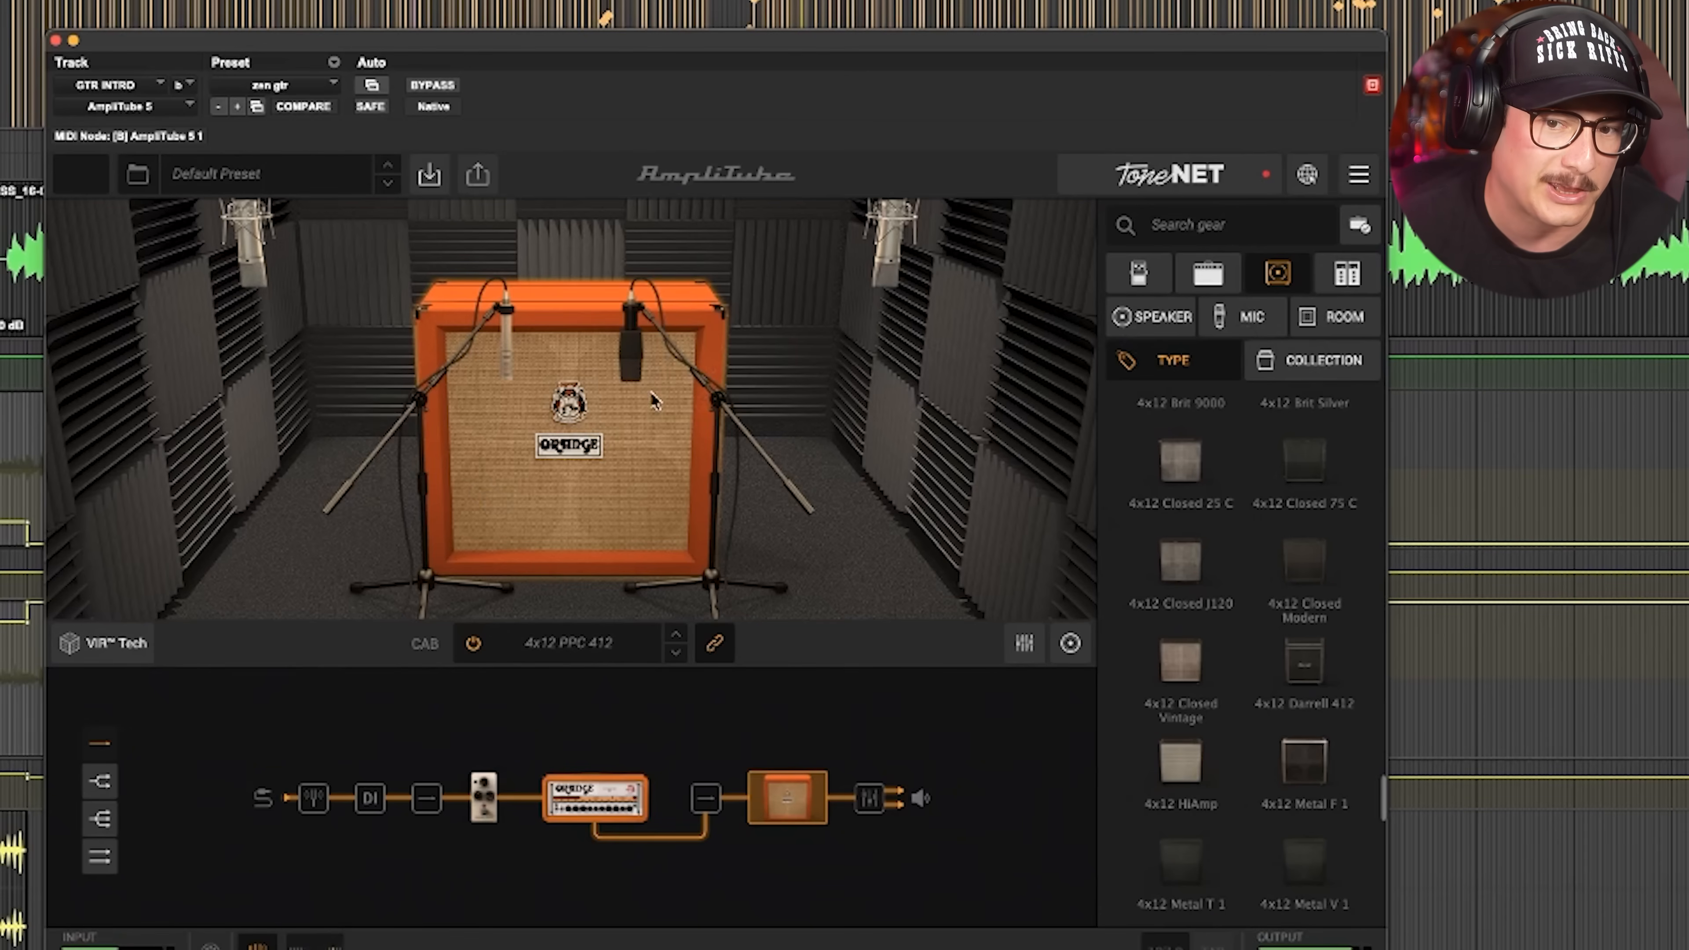
Look at the microphone options for the 4x12 PPC 412 cabinet in the GTR INTRO AmpliTube.
left_click(1277, 326)
left_click(1292, 333)
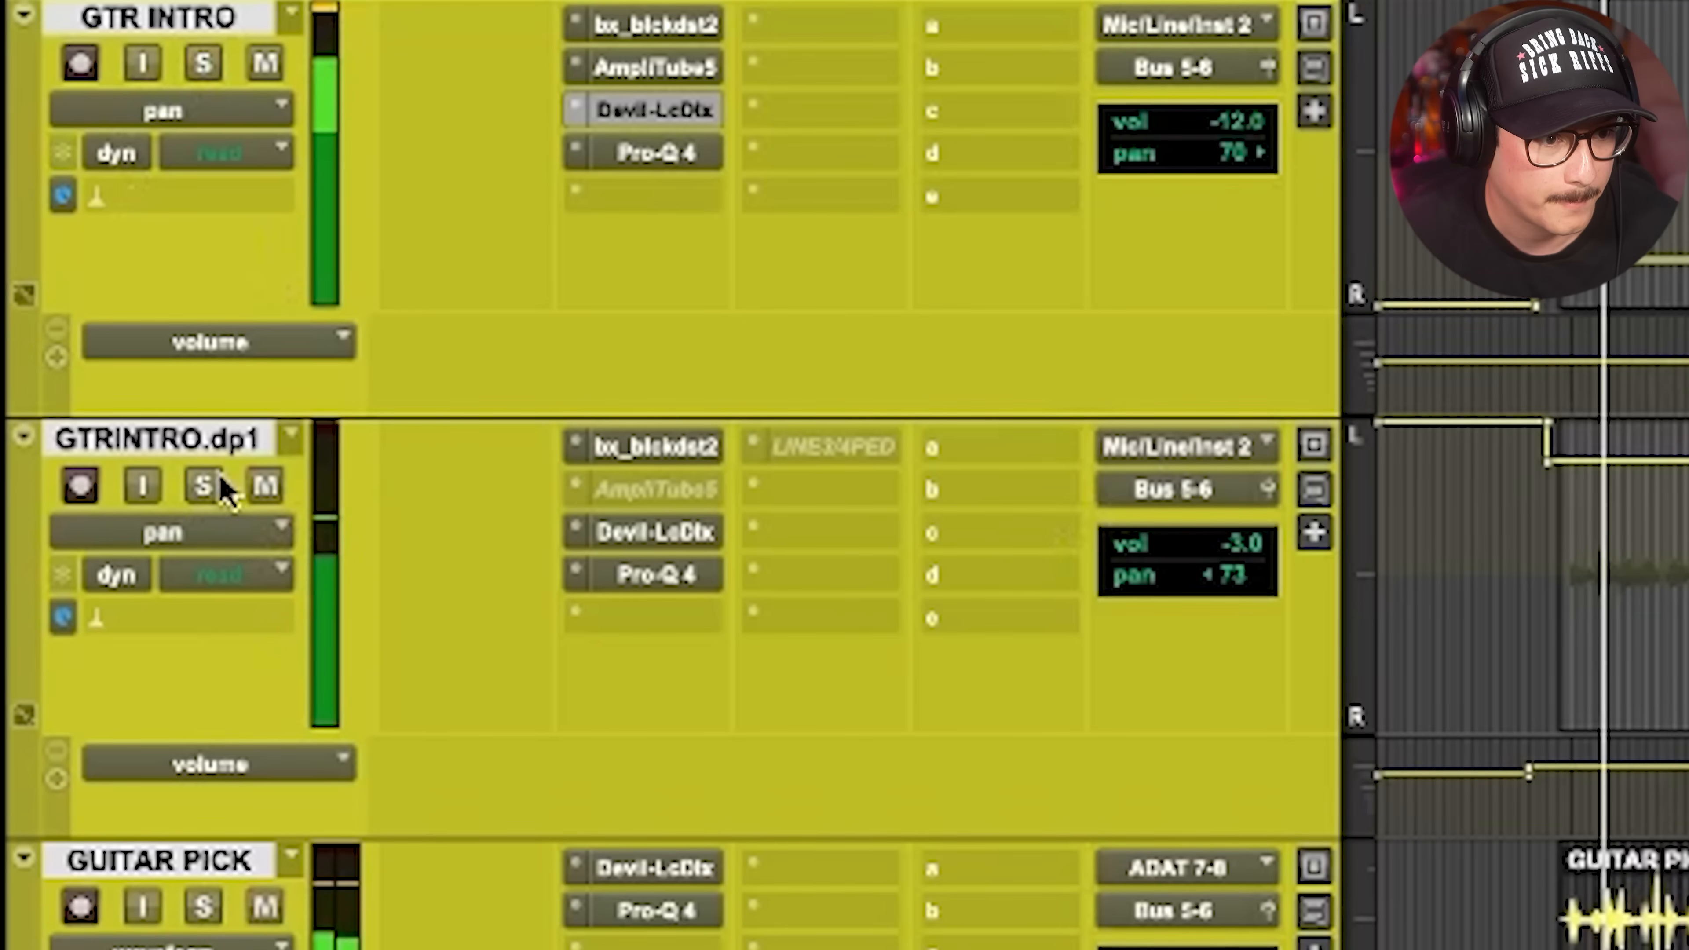
Solo the GTR INTRO track and audition the intro guitars together with GUITAR PICK and the EXTRA GUITAR bus.
left_click(201, 62)
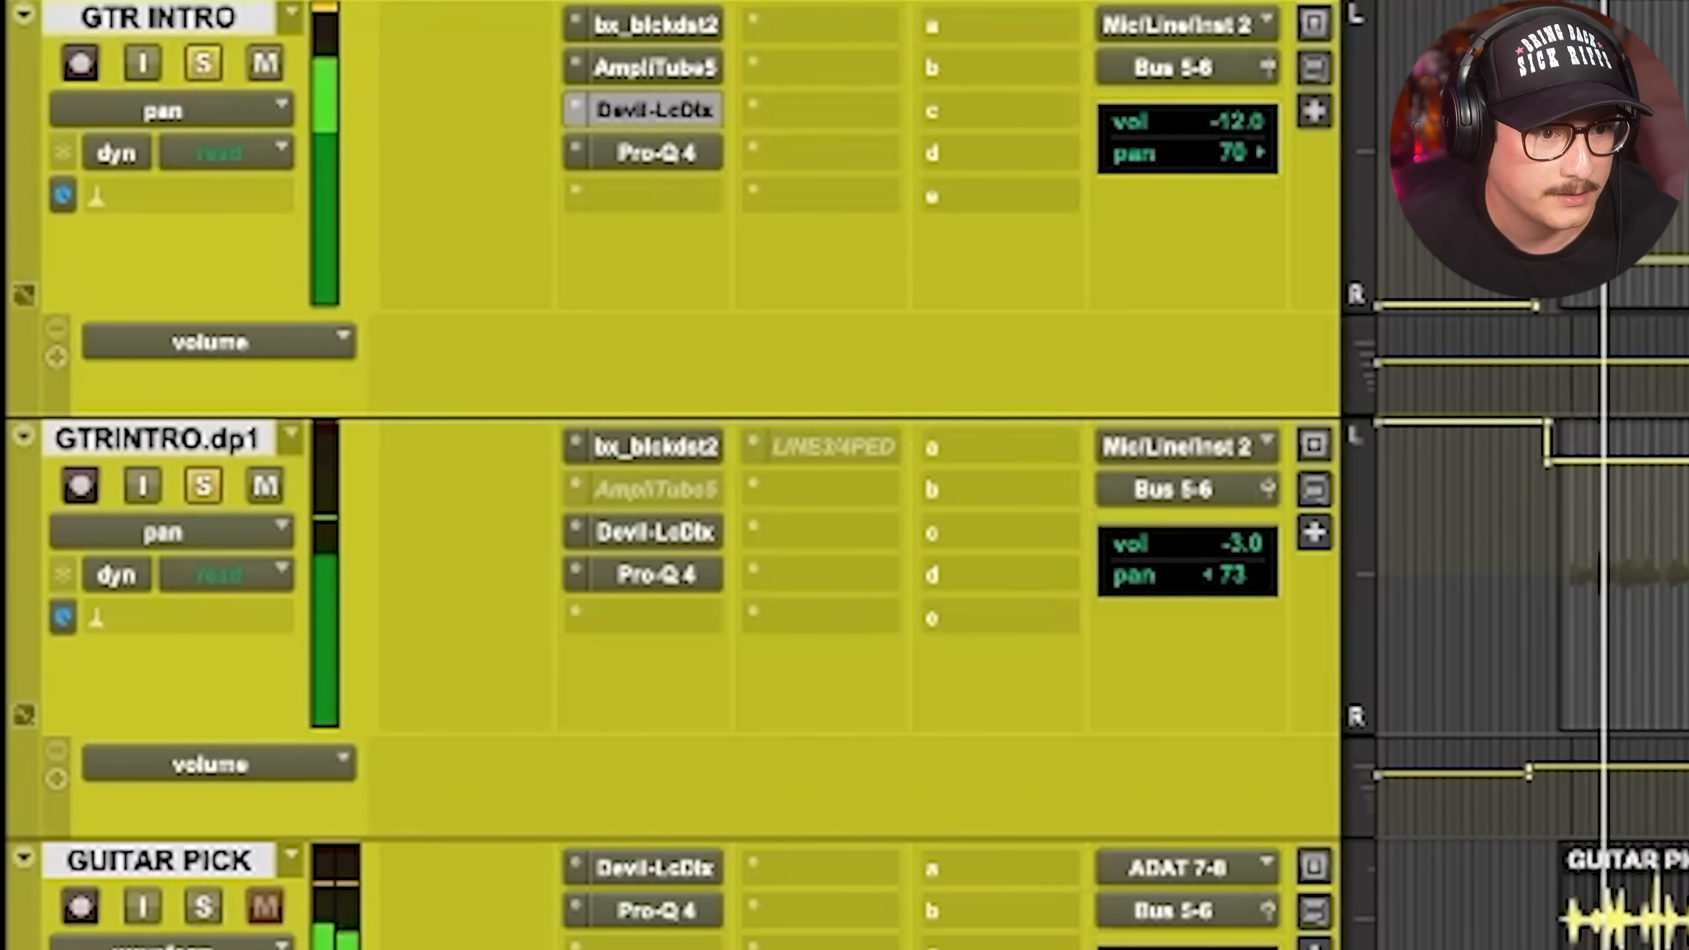
key("space")
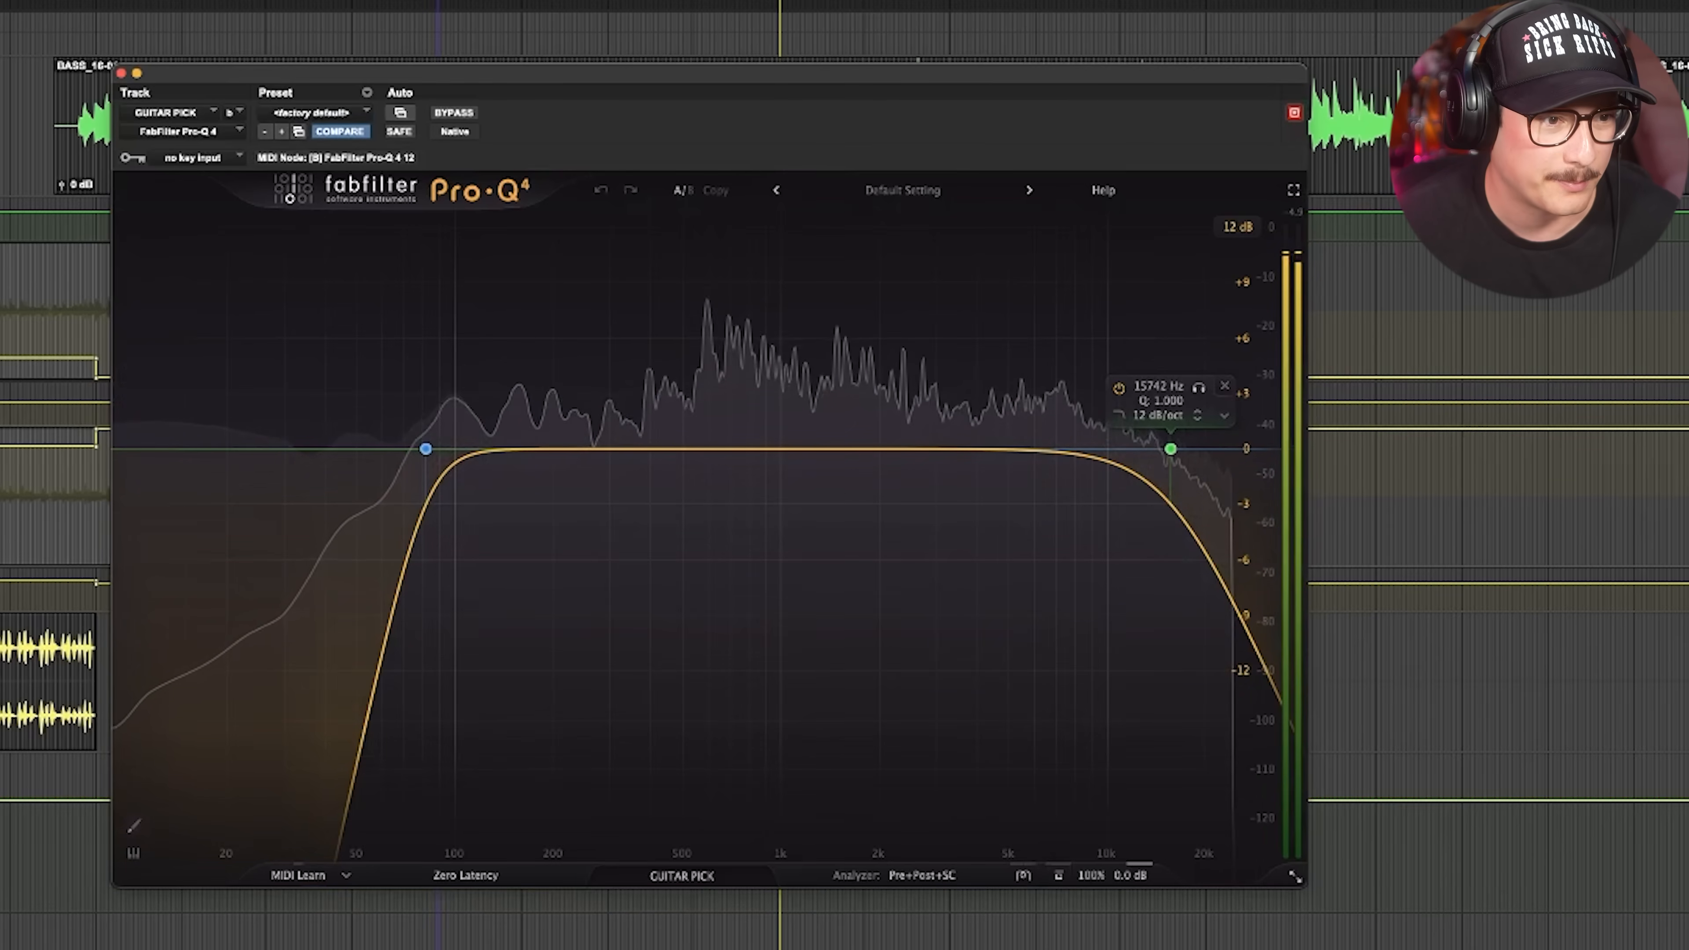
key("space")
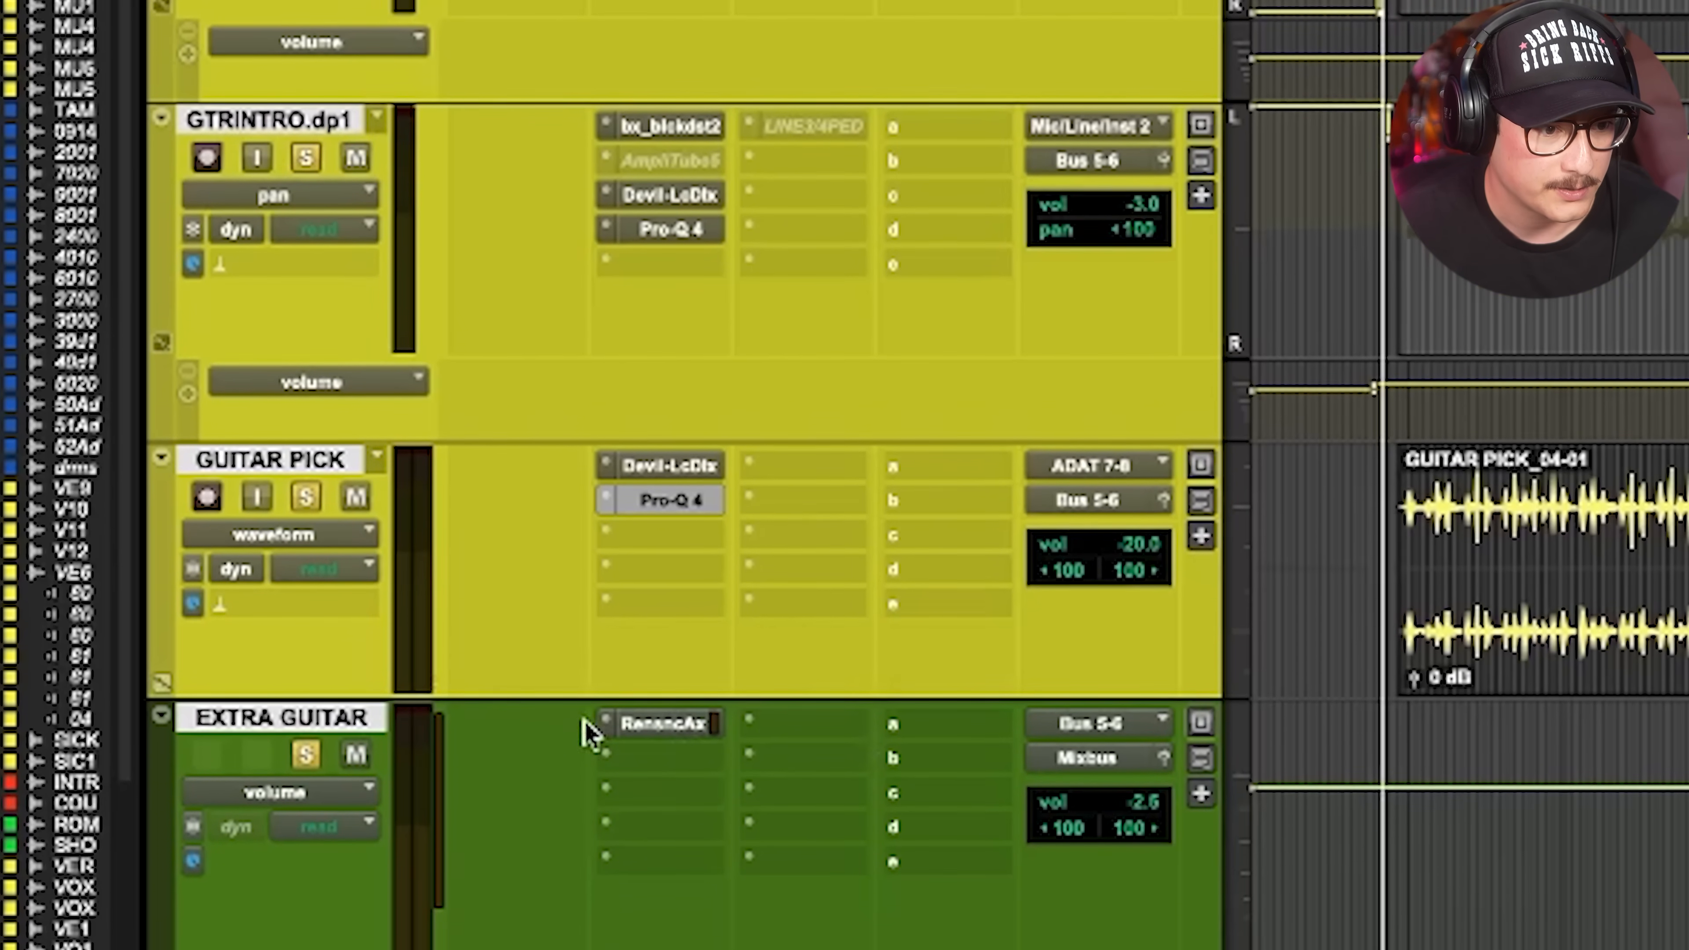
left_click(605, 778)
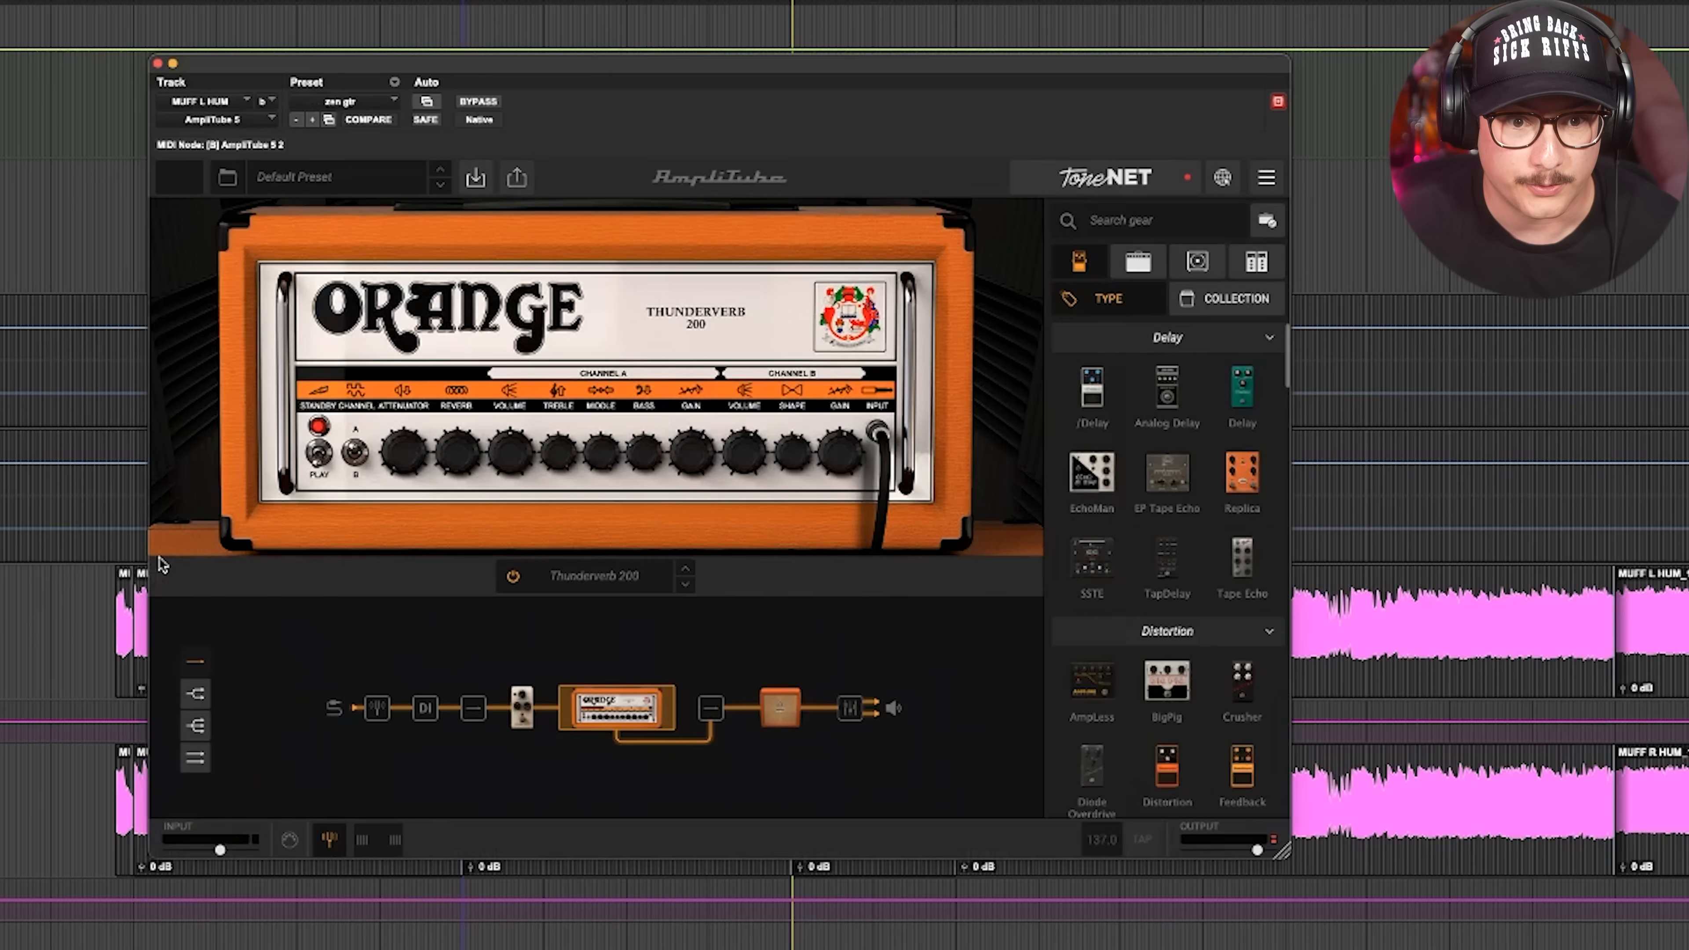
Inspect the pedal, the 4x12 PPC 412 cabinet and its microphone options in the MUFF L HUM track's AmpliTube.
left_click(522, 709)
left_click(780, 708)
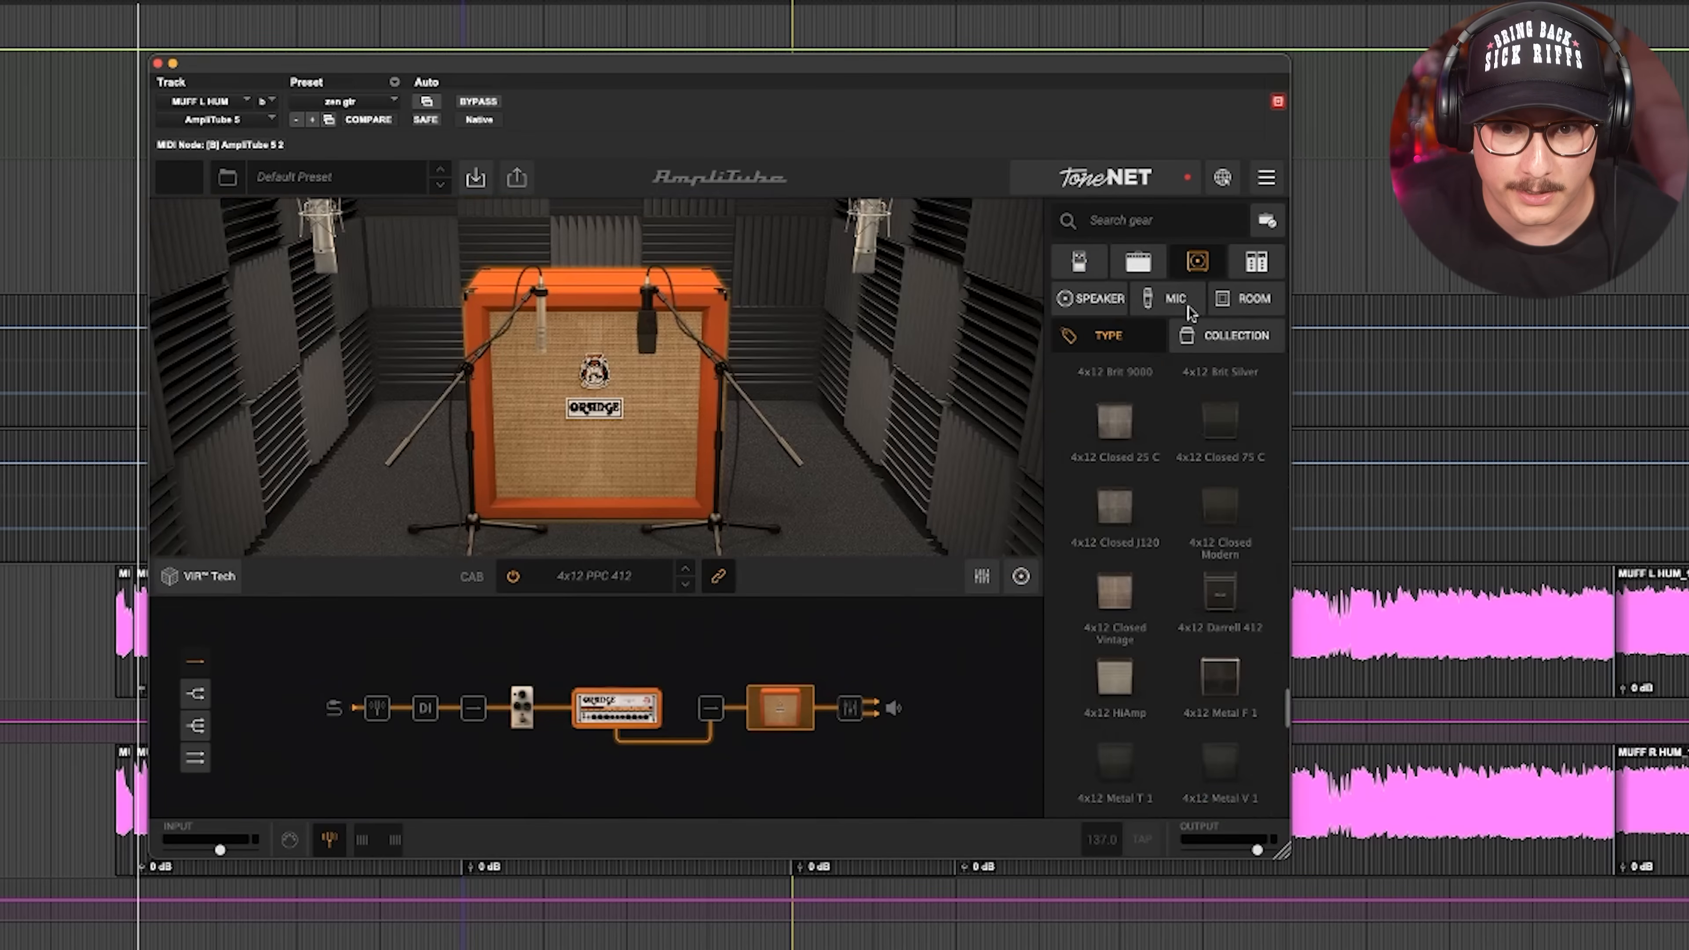
left_click(1176, 300)
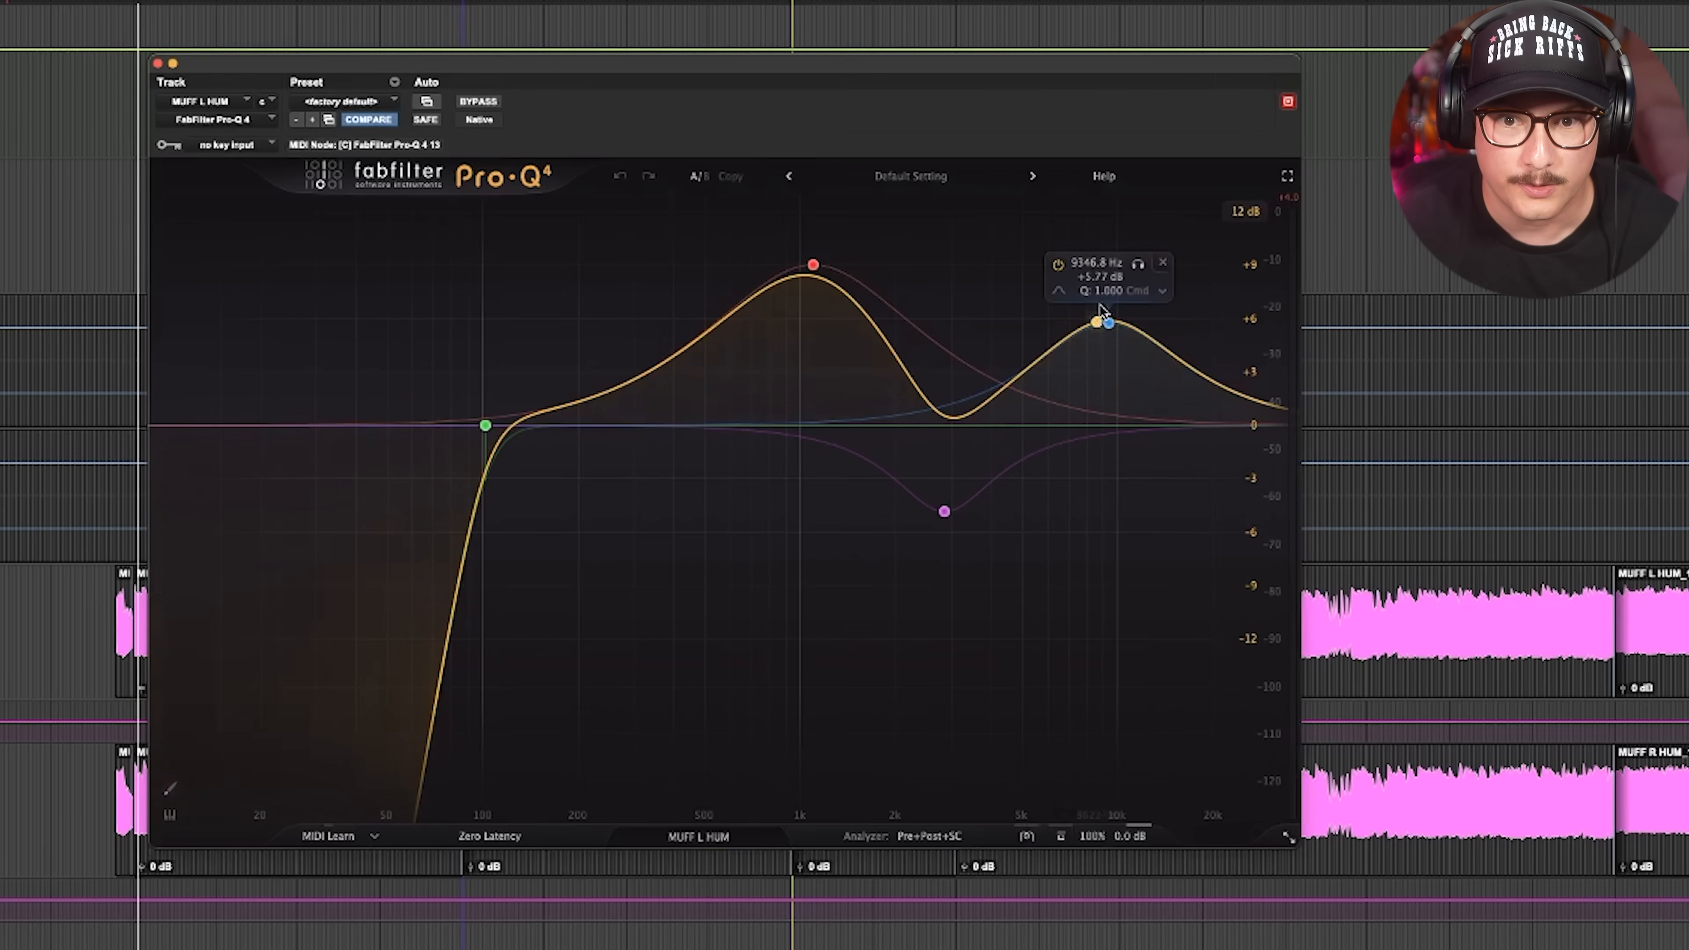
Audition the 102.38 Hz low cut, the 1098.1 Hz boost and the 2853.3 Hz cut of the MUFF L HUM Pro-Q 4.
mouse_move(950, 511)
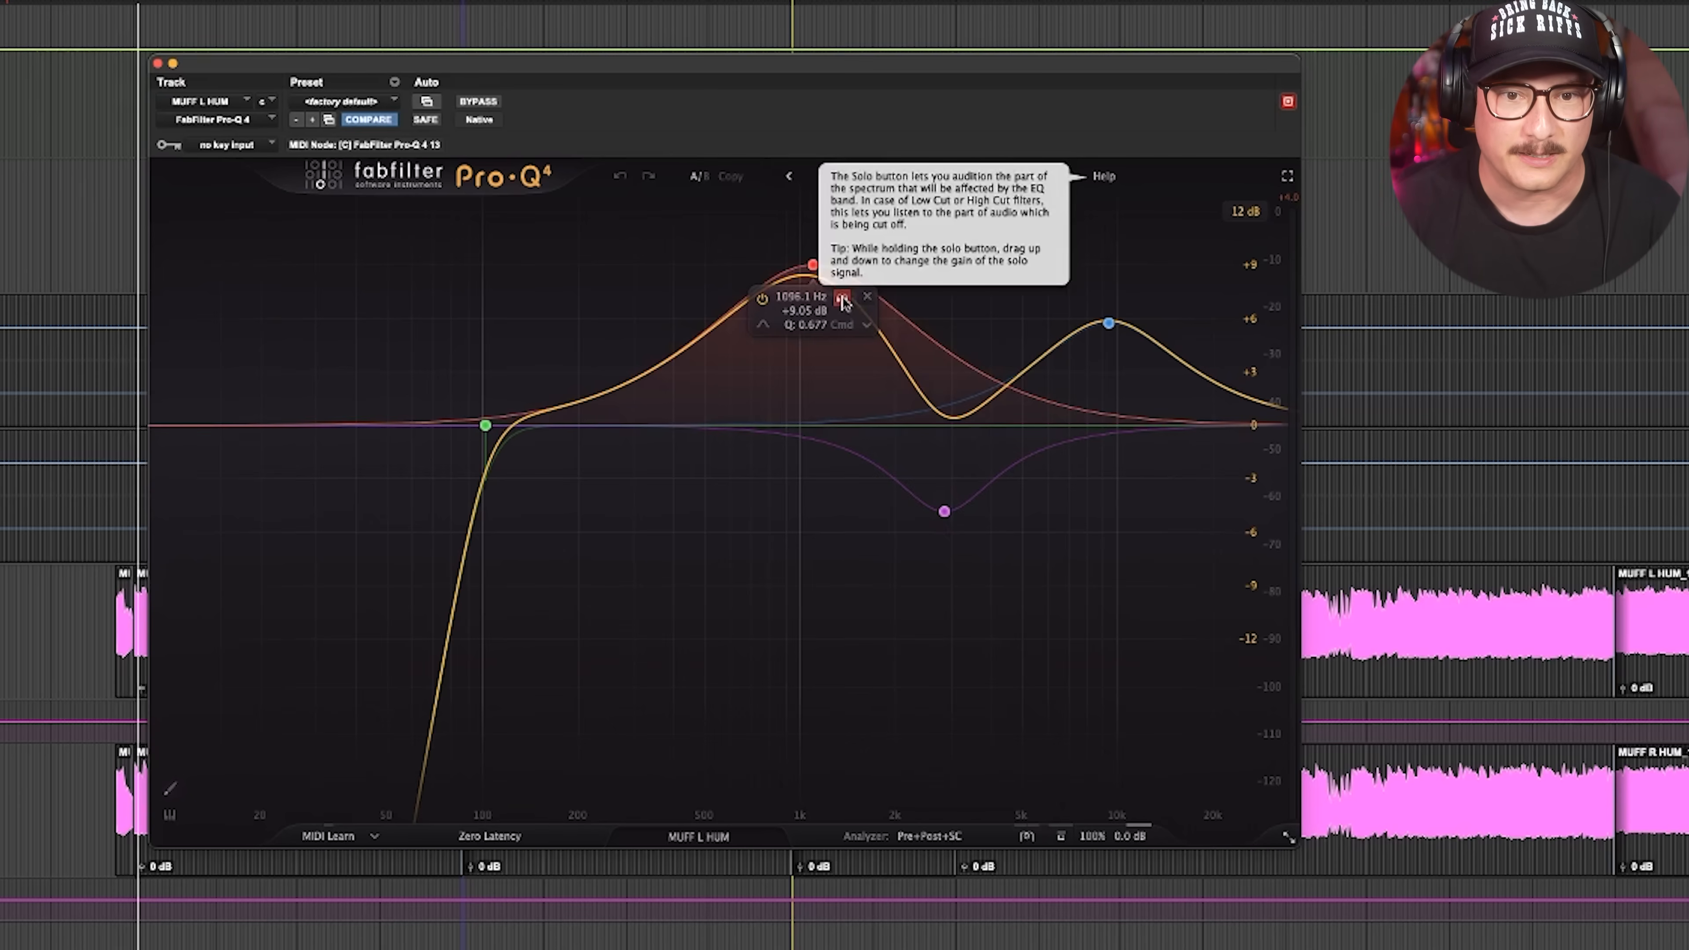
mouse_move(495, 413)
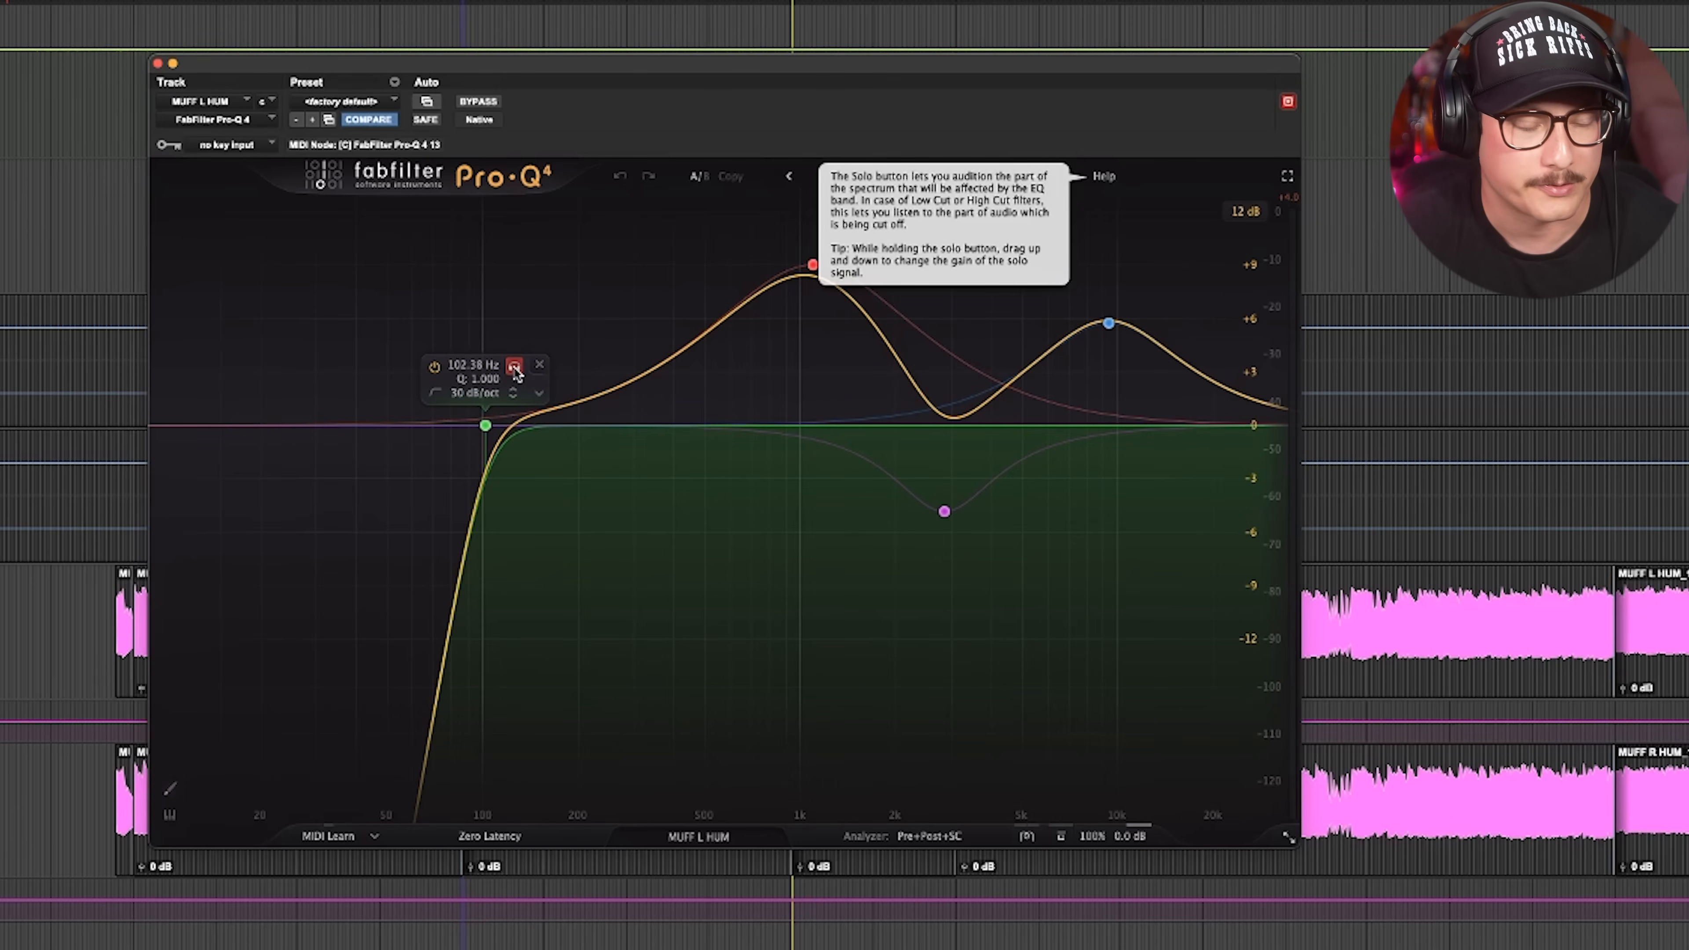
key("space")
left_click_drag(516, 367, 516, 367)
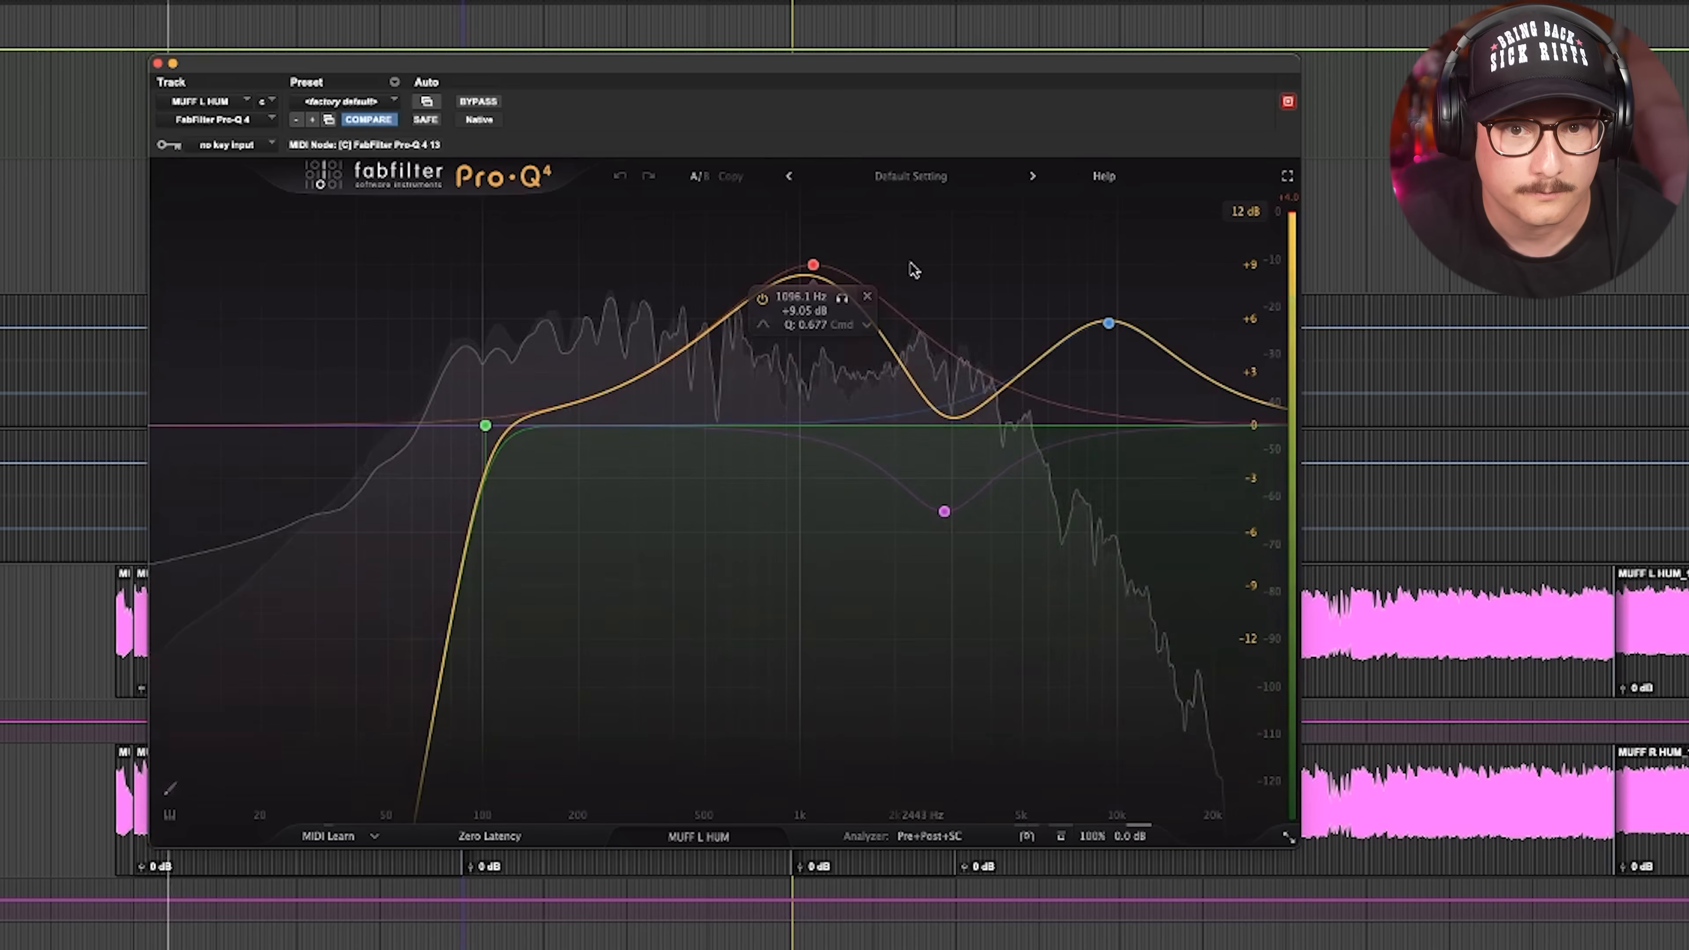
left_click_drag(844, 300, 845, 300)
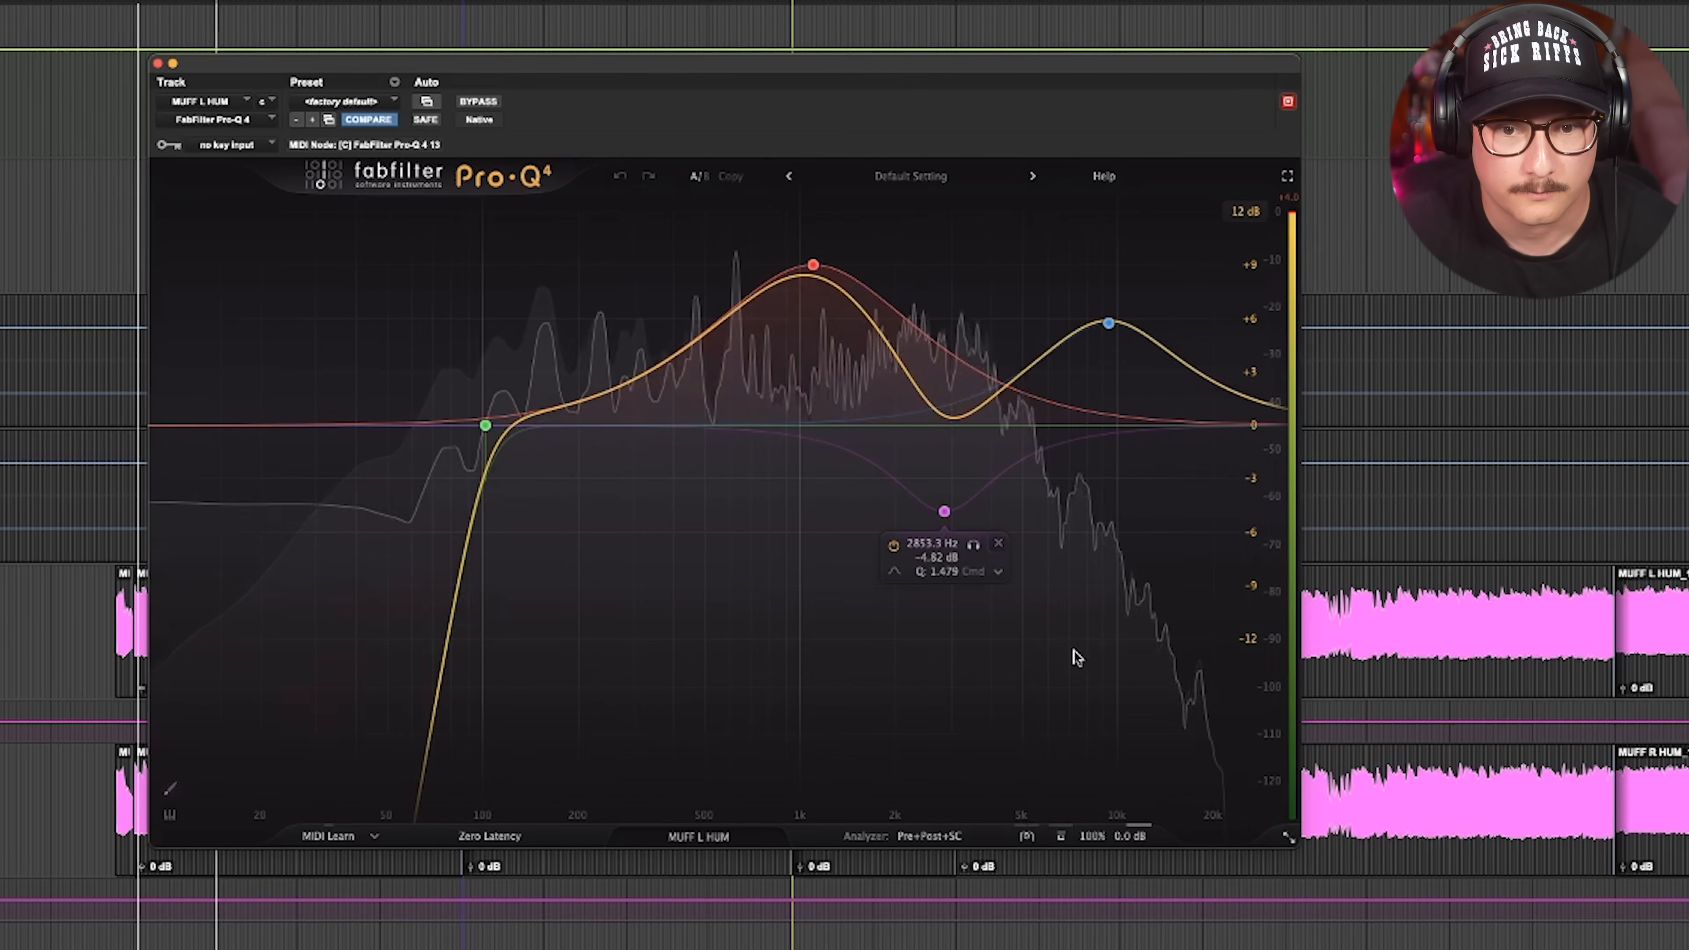
left_click_drag(975, 547, 975, 549)
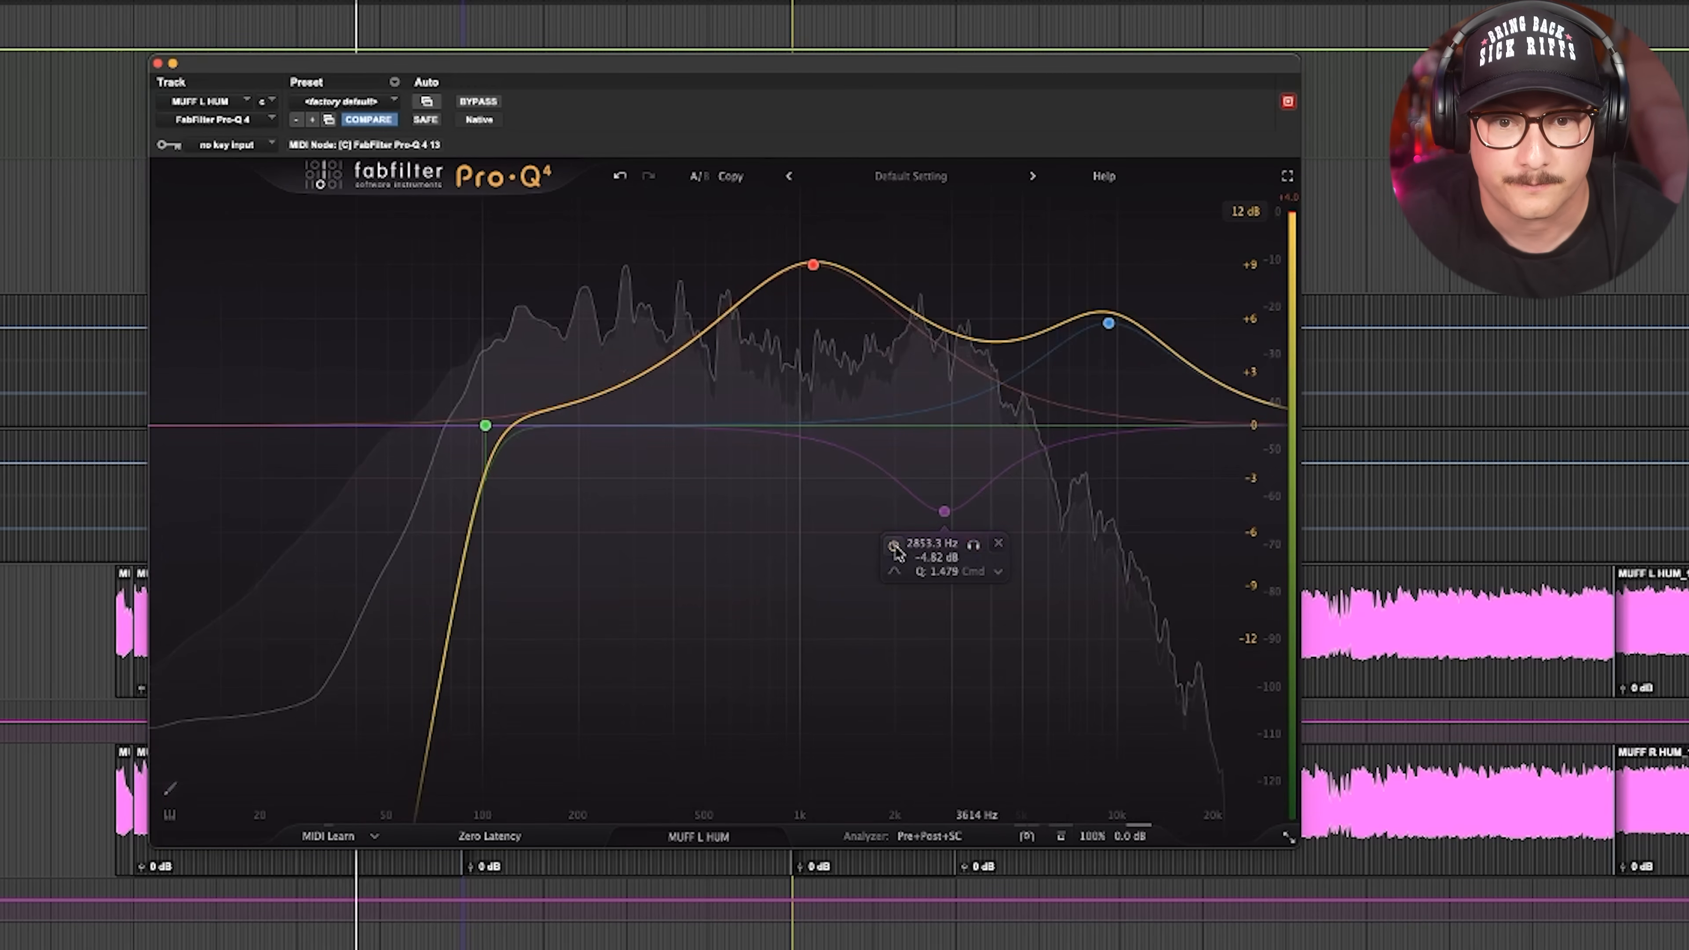
Finish comparing the MUFF L HUM sound with and without the 2853.3 Hz cut and audition the Pro-Q 4's 9346.8 Hz boost.
left_click(894, 545)
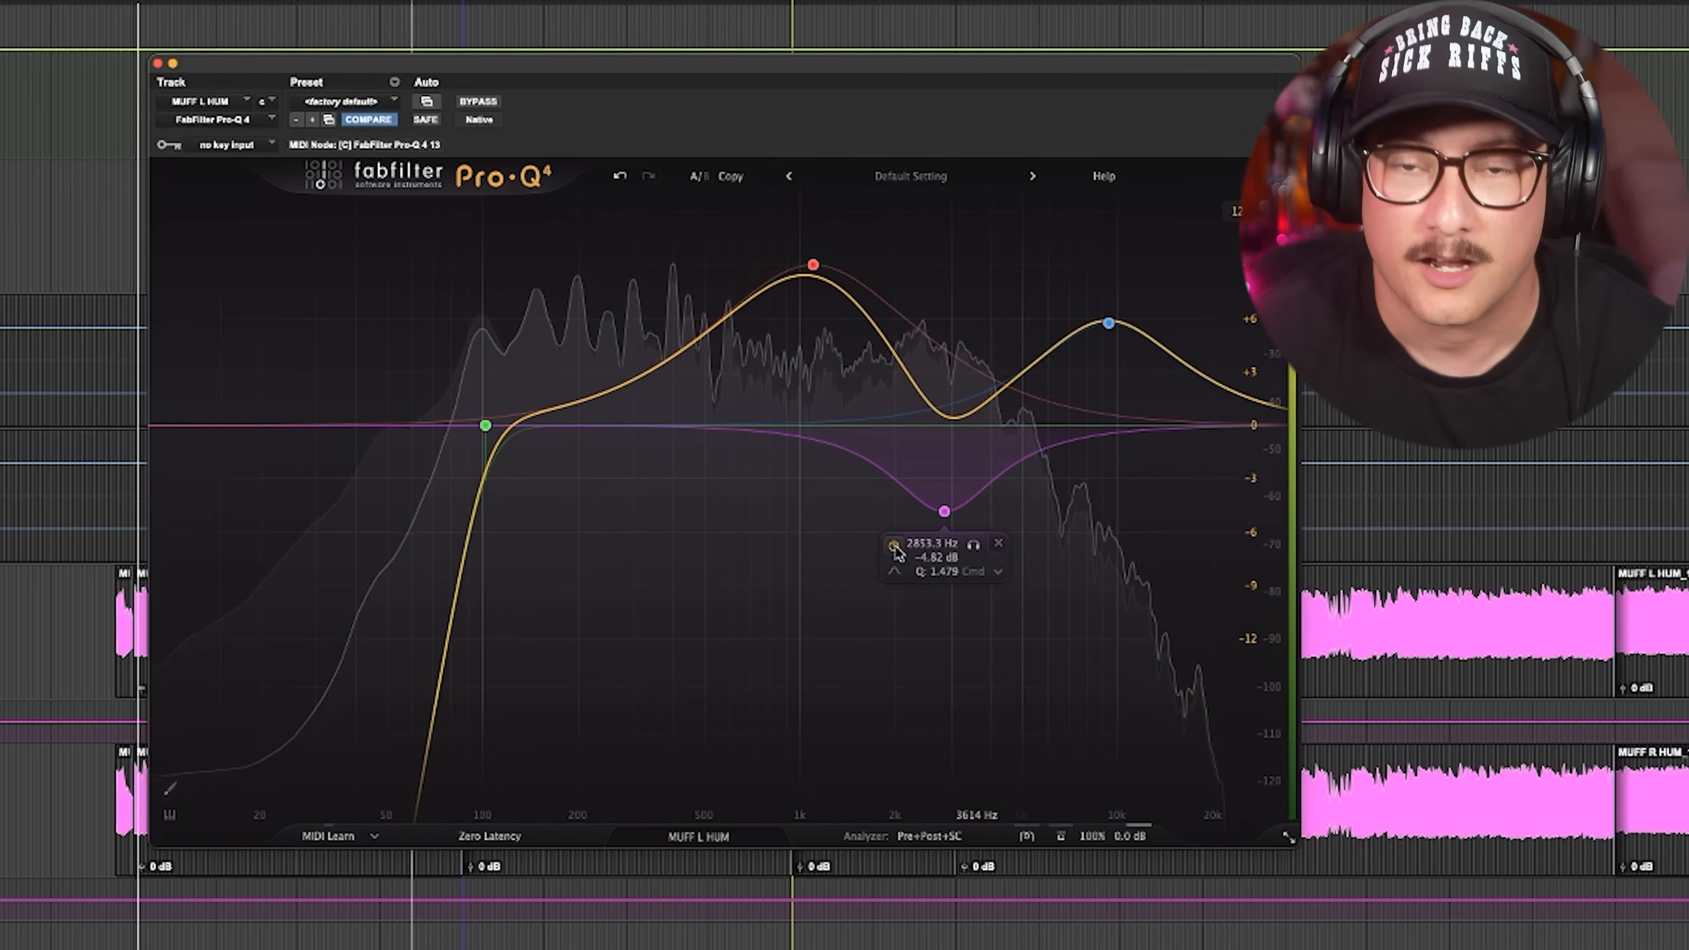
key("space")
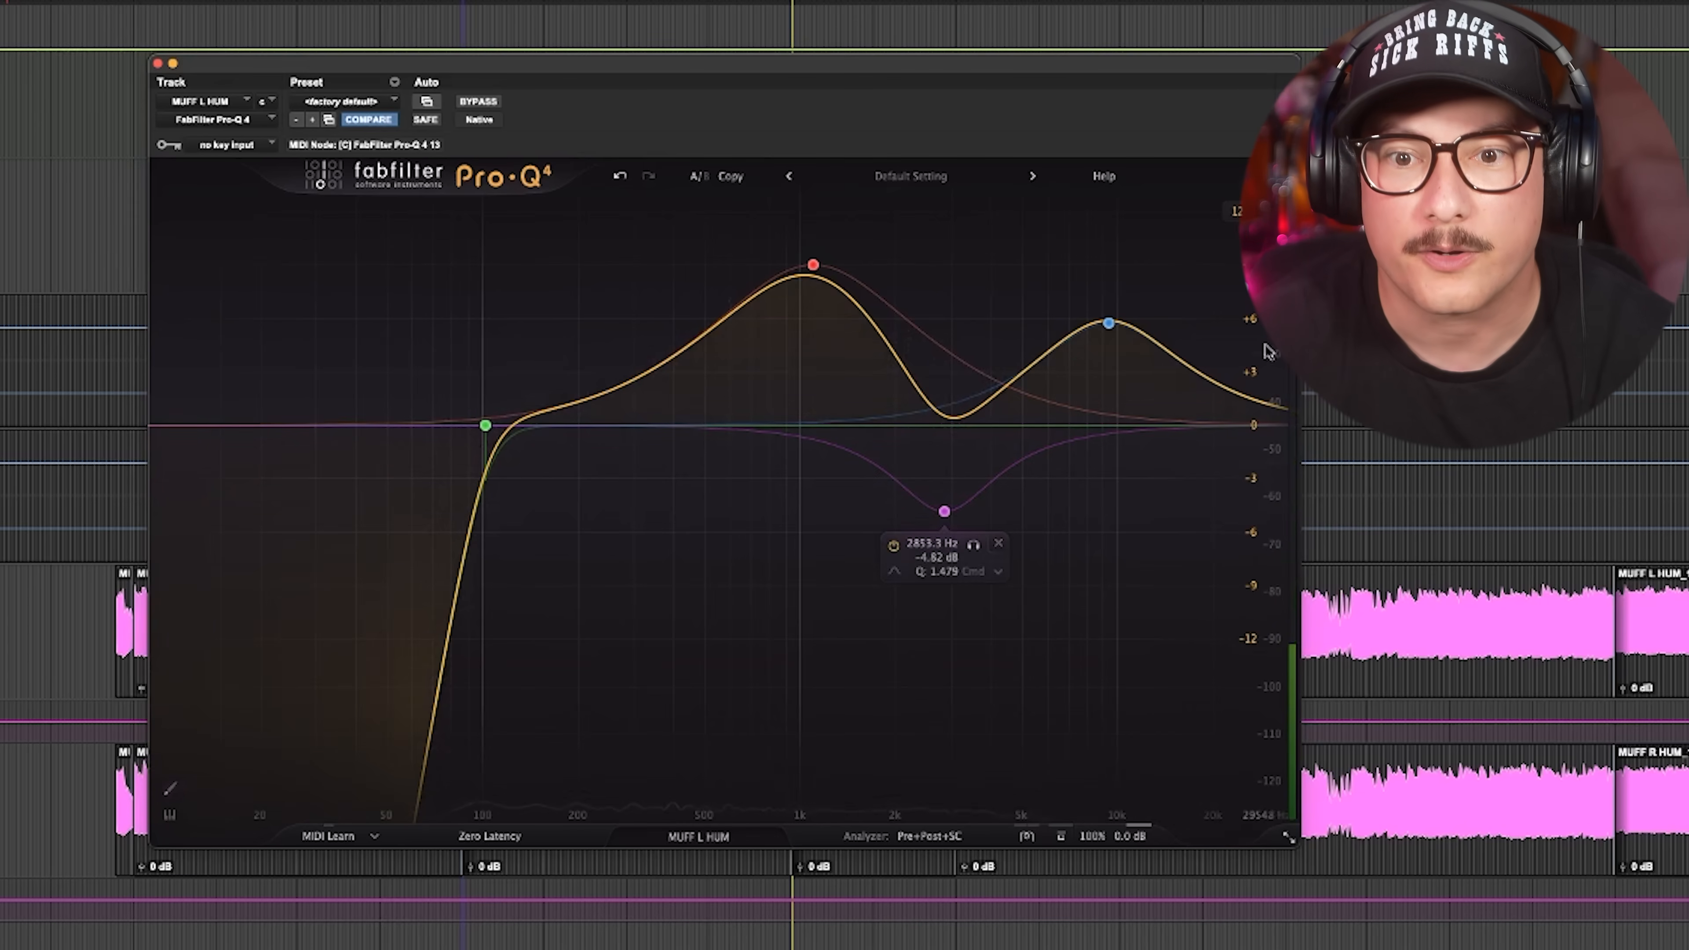
key("space")
left_click_drag(1140, 265, 1143, 263)
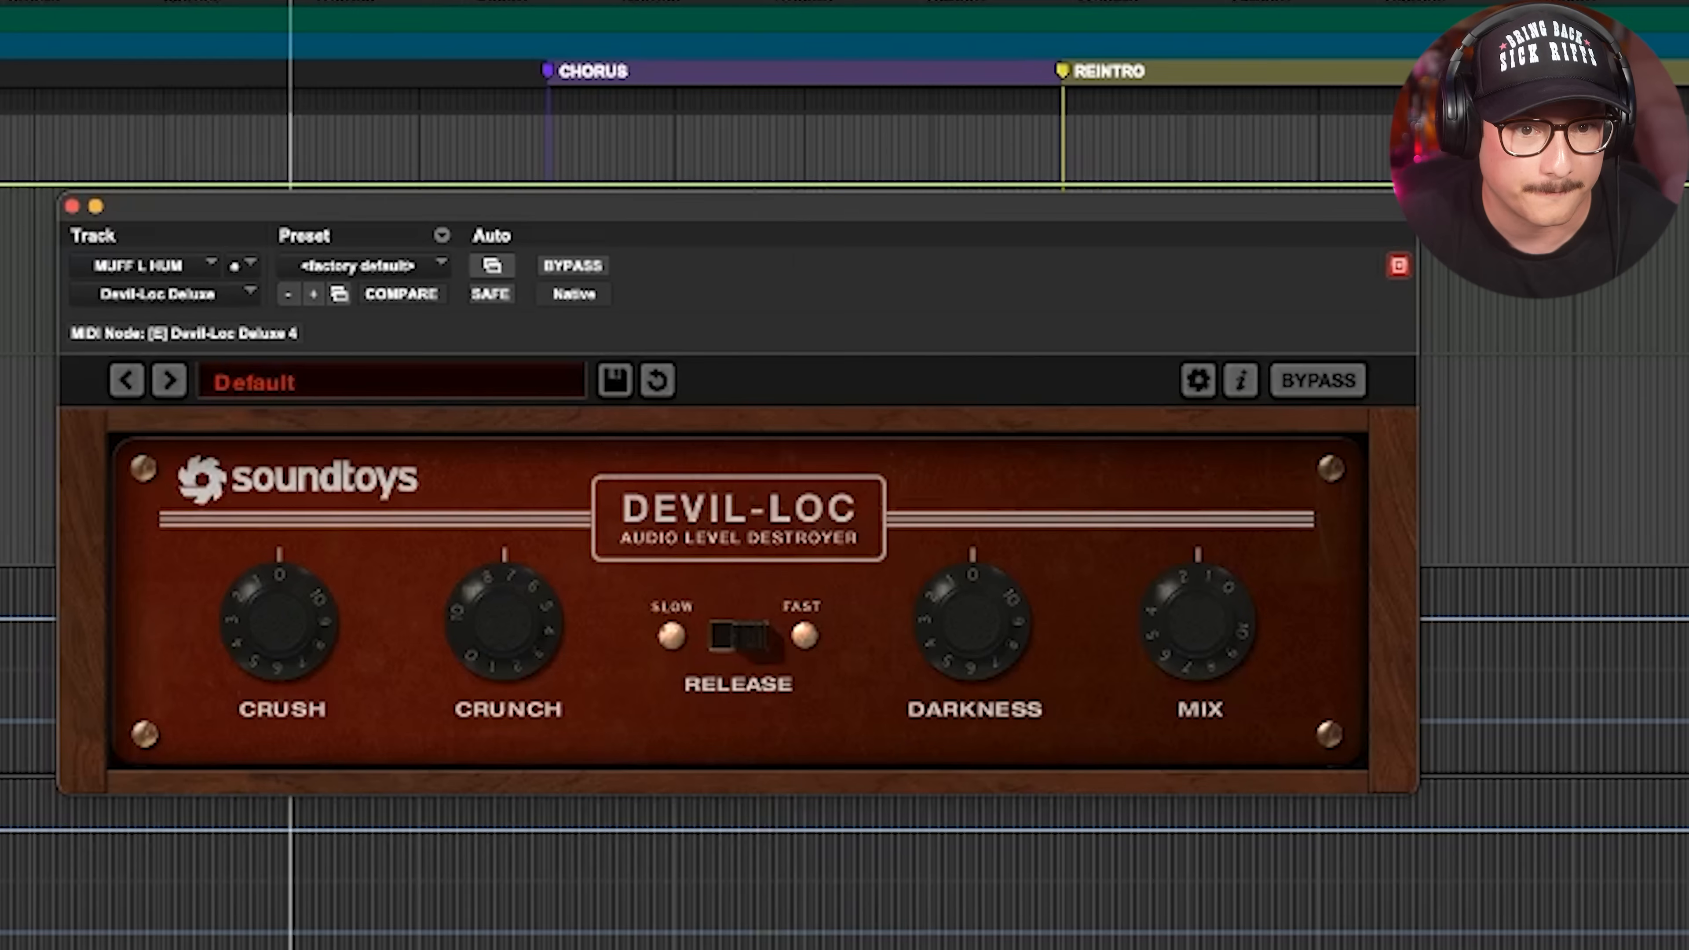
Compare the MUFF L HUM track with its Devil-Loc Deluxe bypassed and active.
left_click(567, 266)
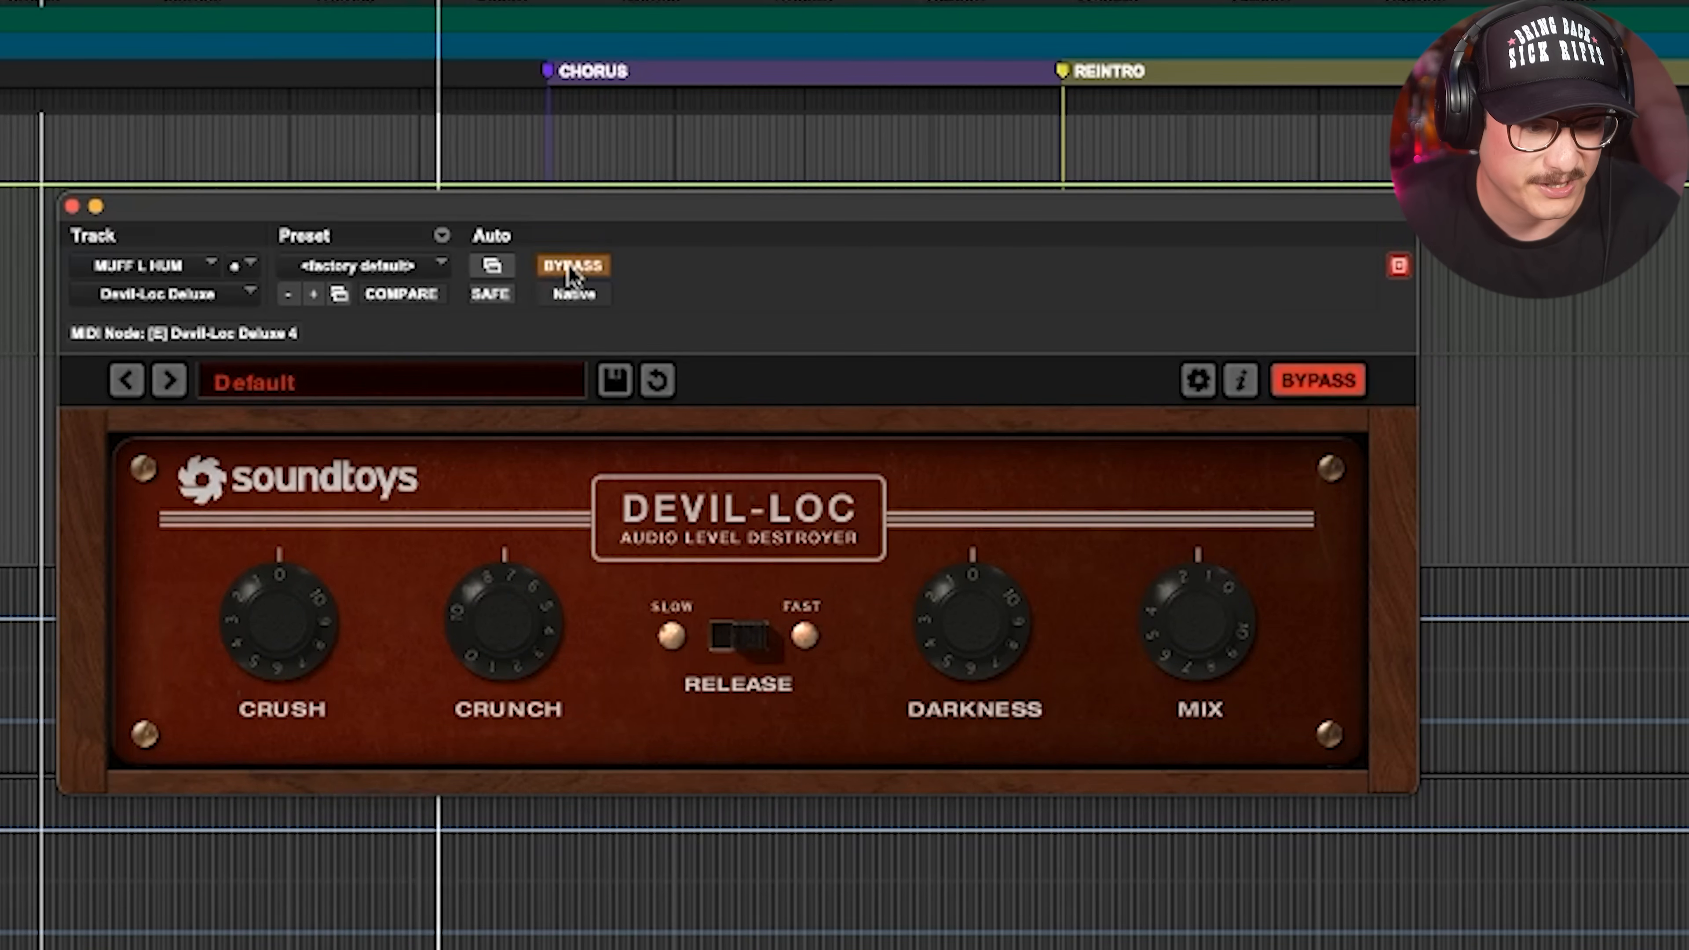
left_click(569, 266)
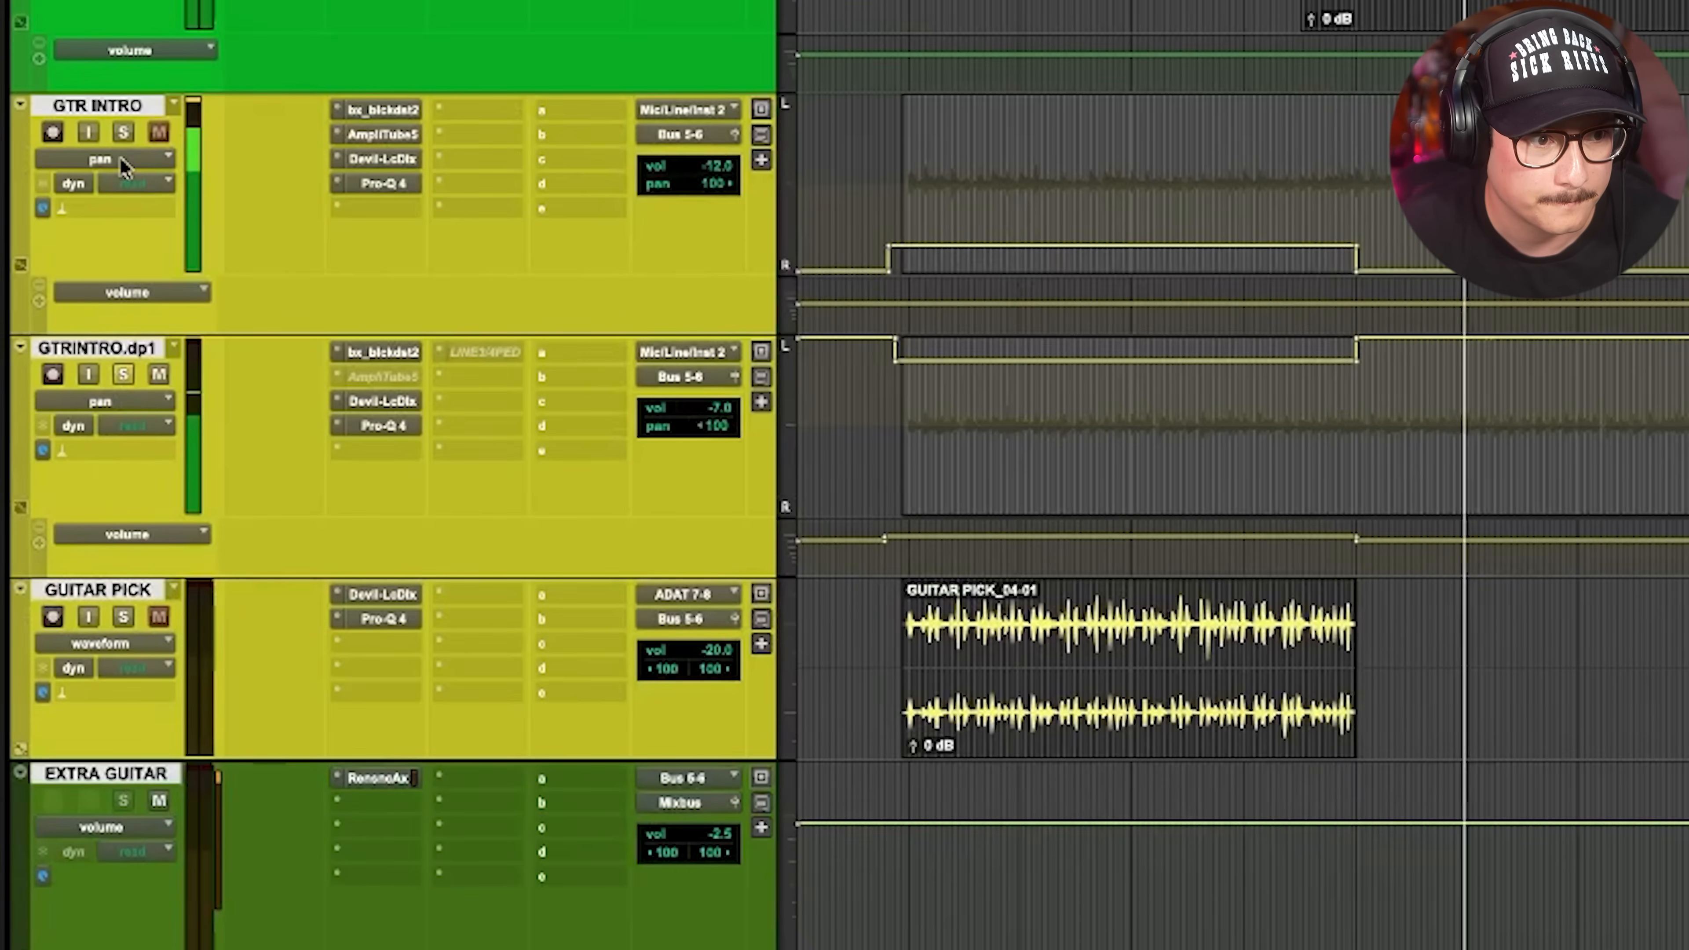
Look through the session's tracks during playback, locate RAWMUFLSING and examine its MB Philly DI insert.
scroll(124, 163, "up", 3)
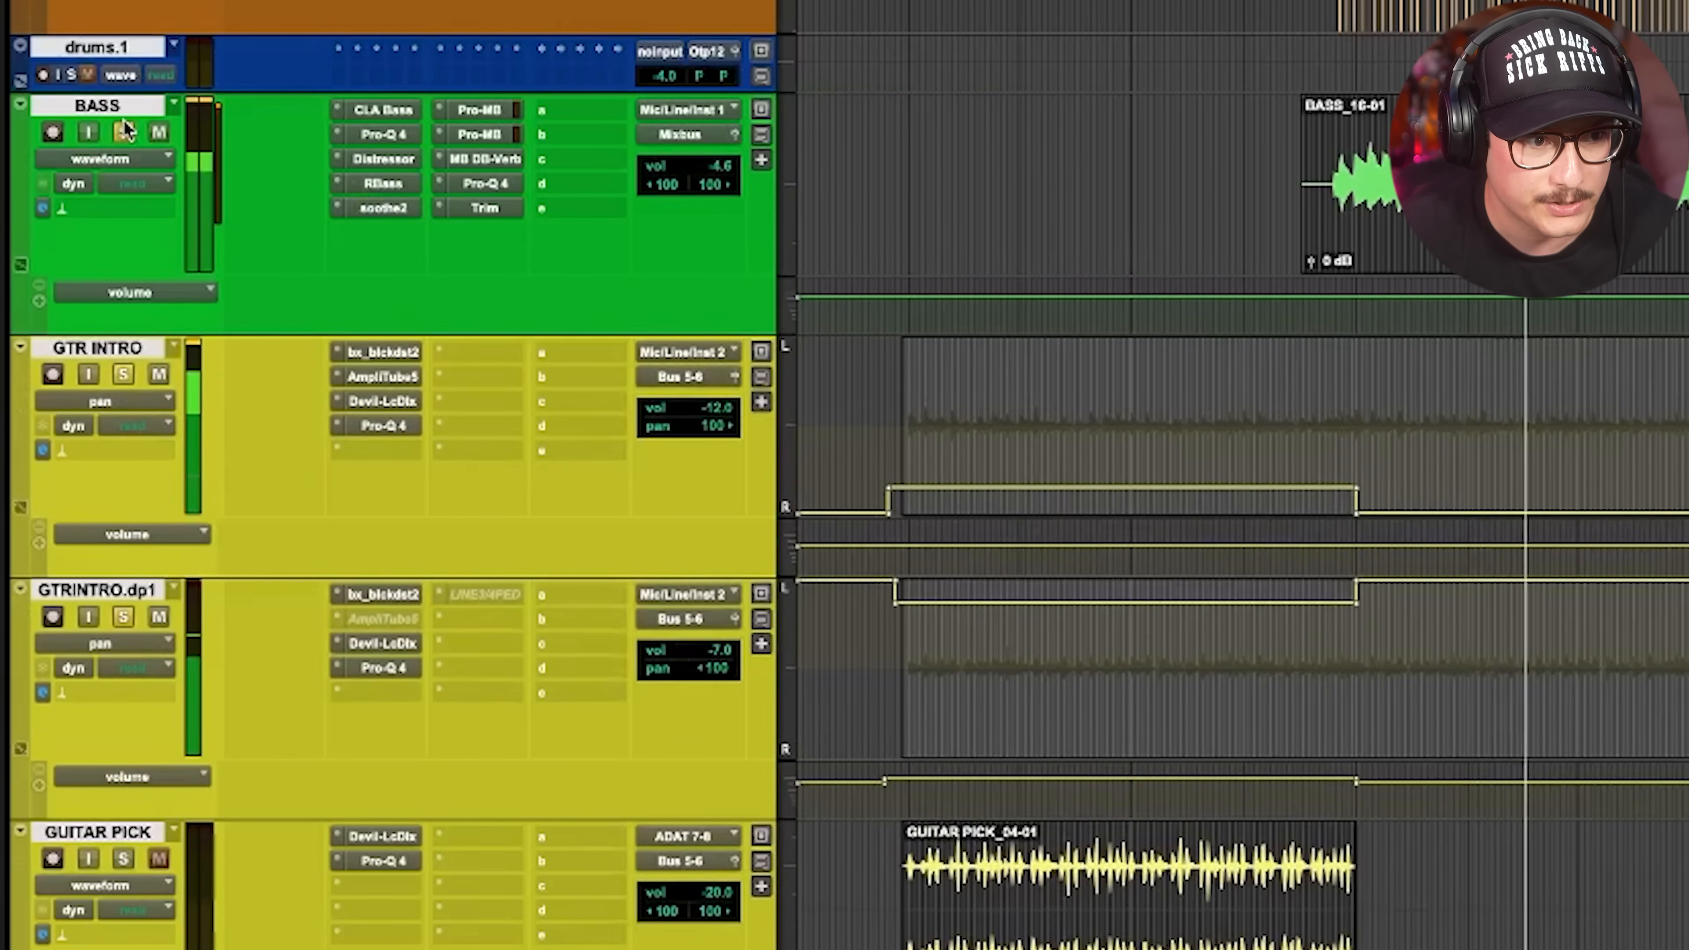
scroll(126, 130, "up", 10)
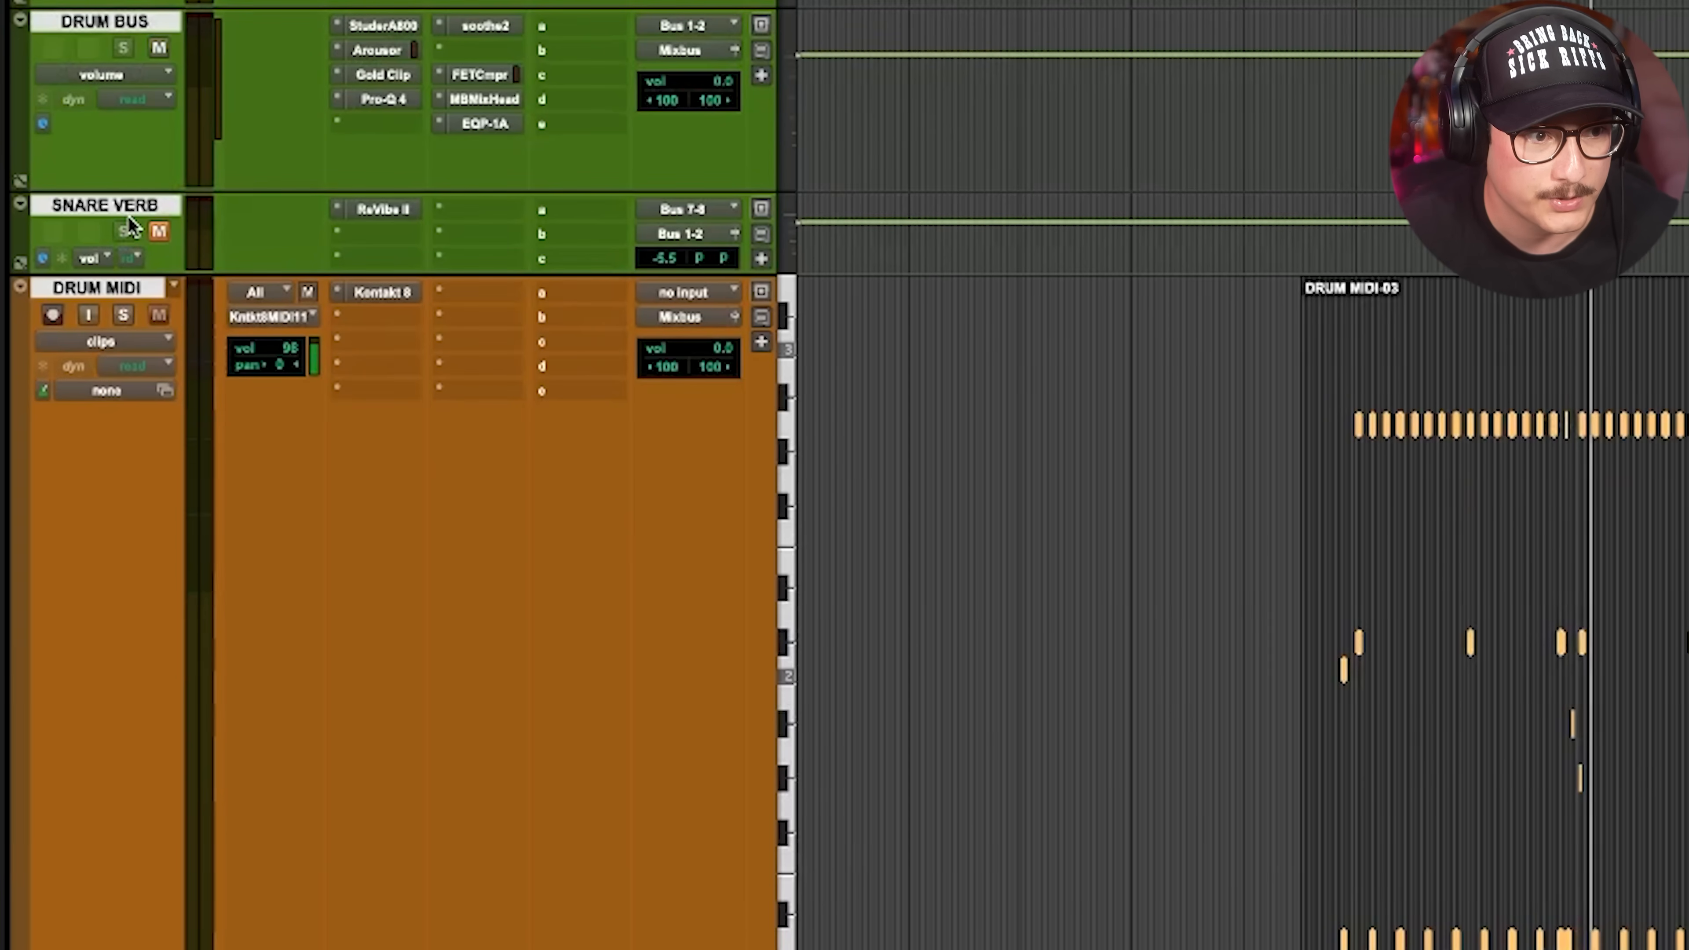
scroll(132, 227, "up", 15)
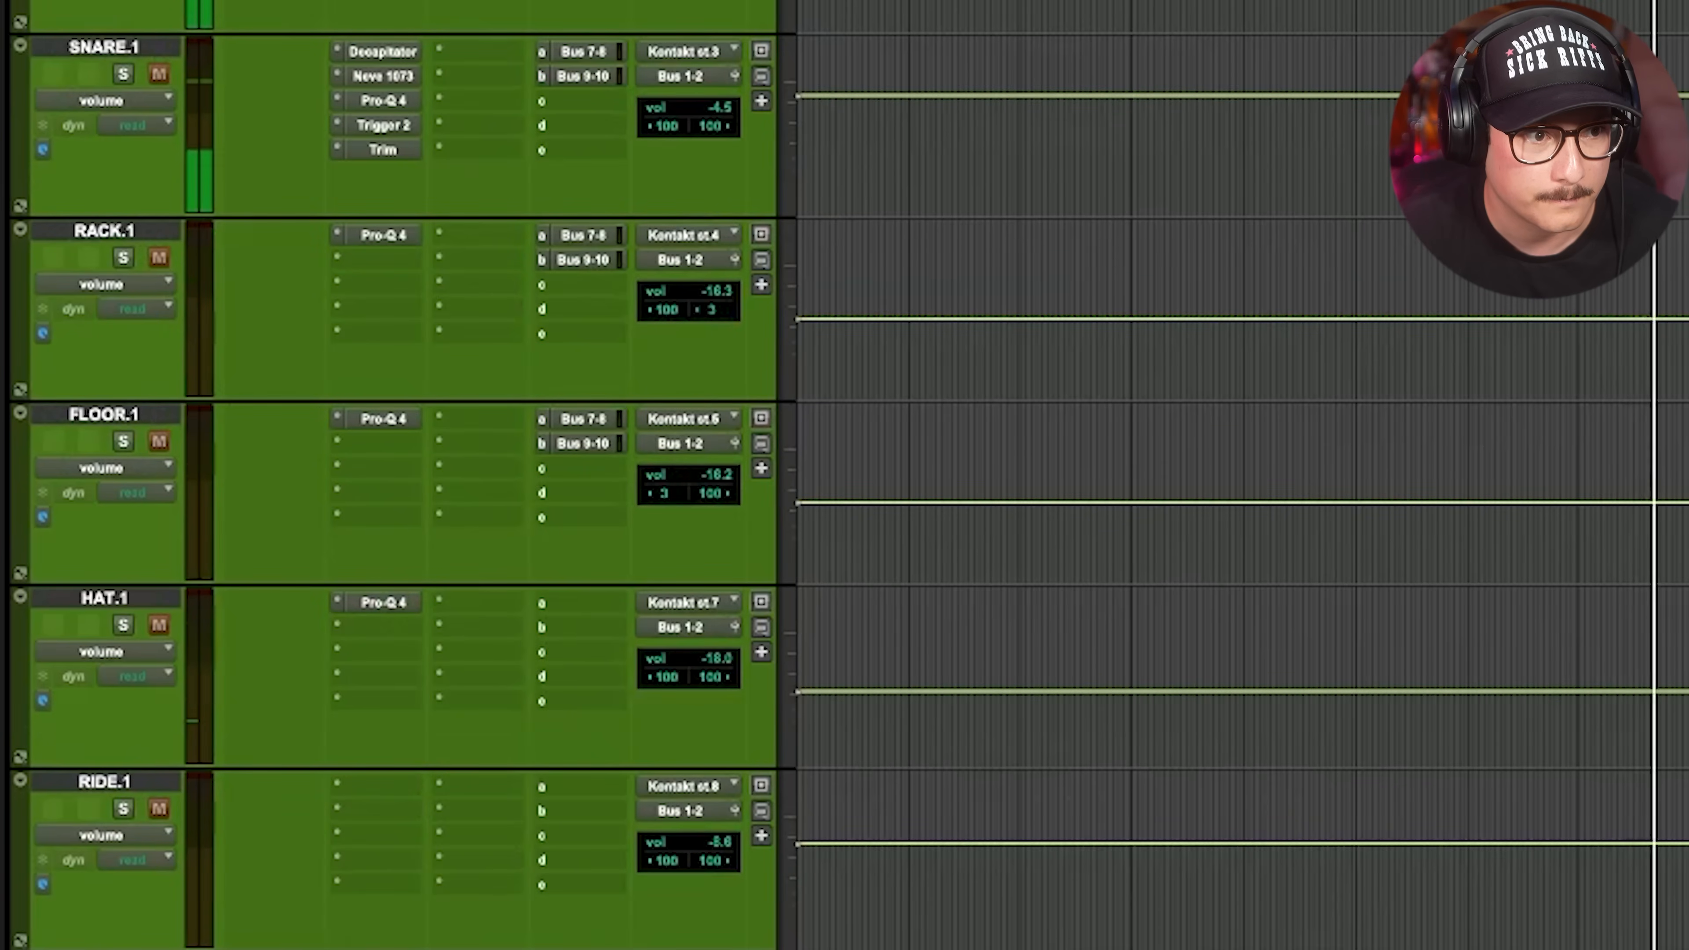
scroll(1210, 490, "down", 12)
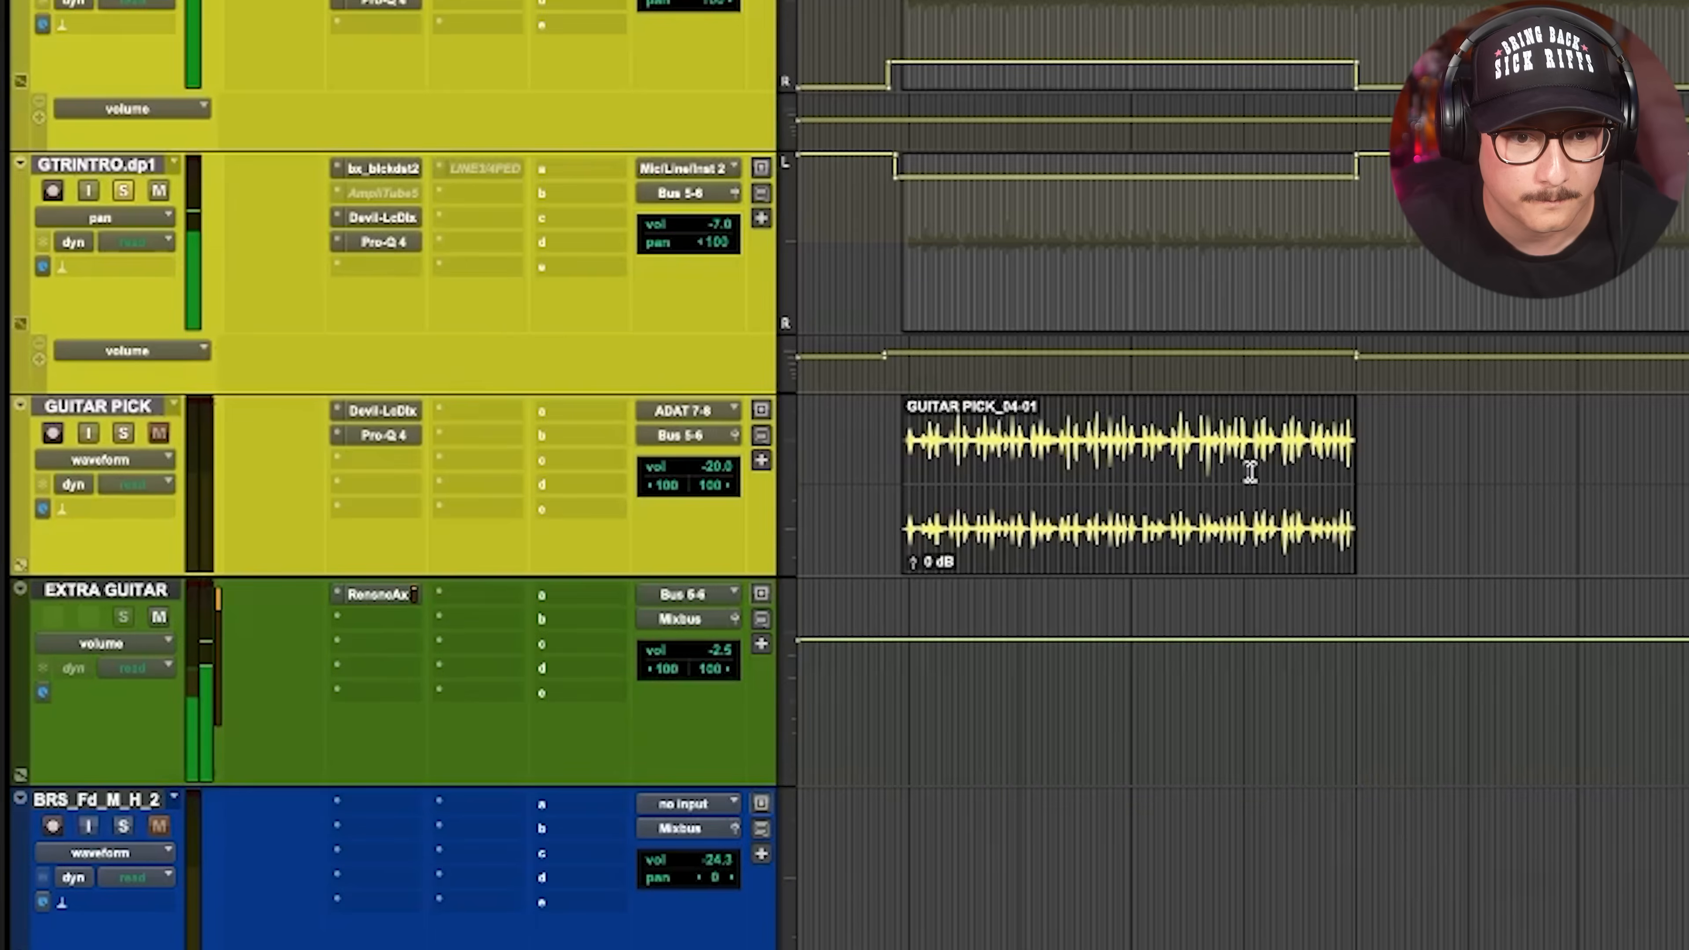
scroll(1251, 472, "down", 20)
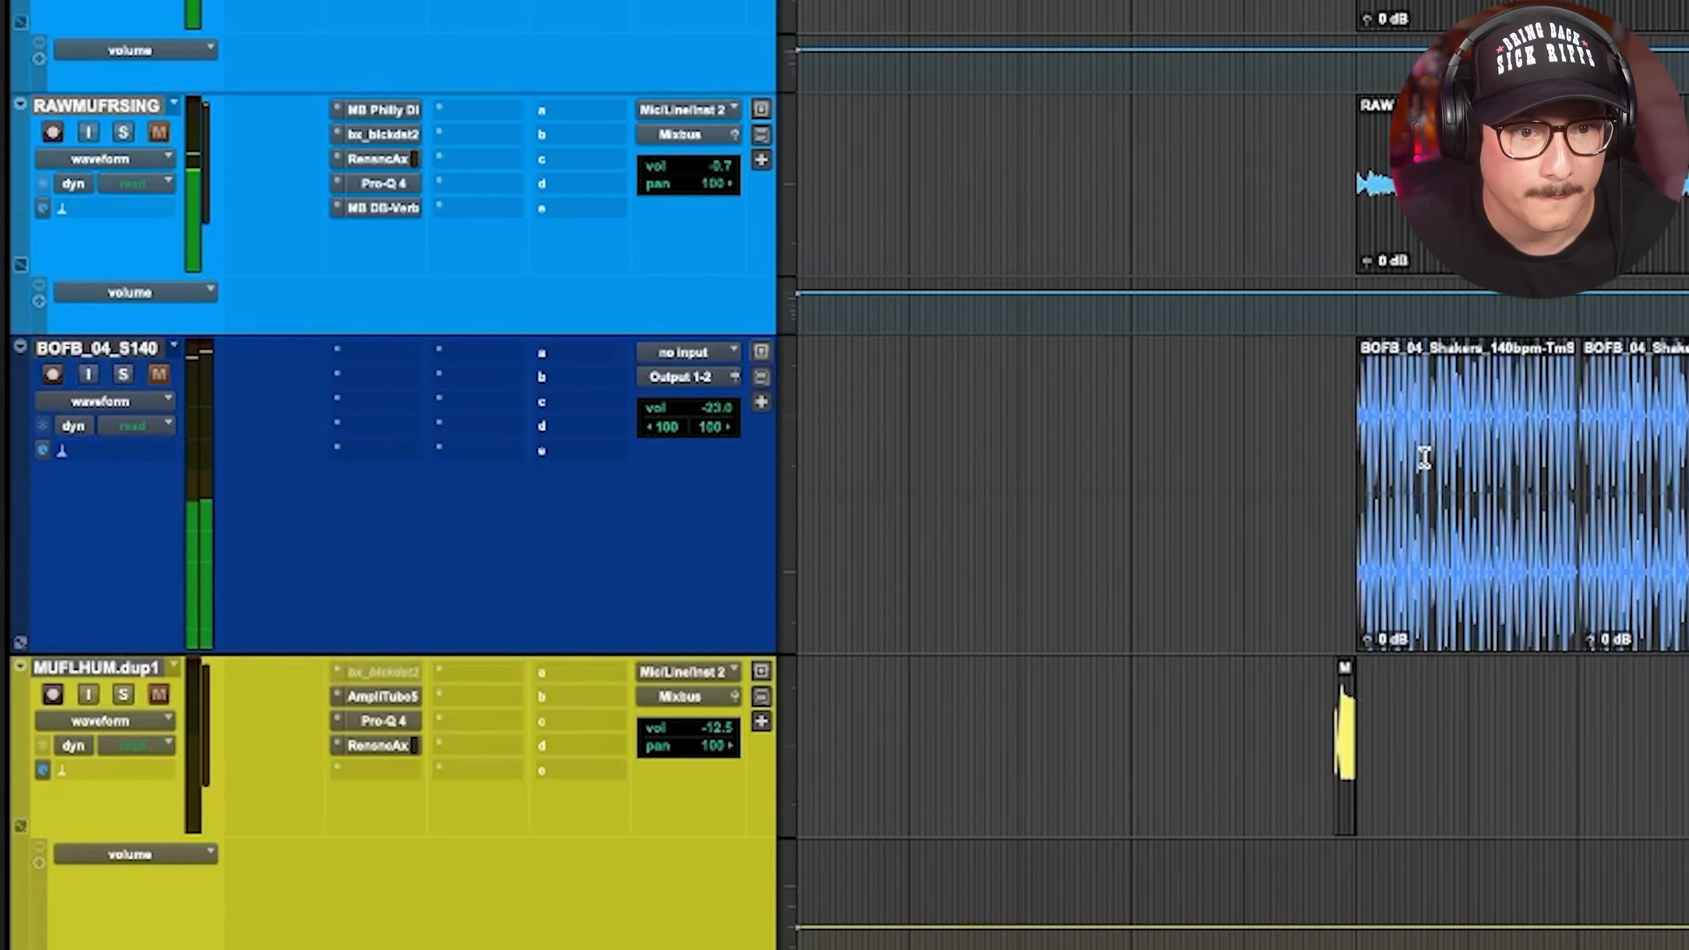
left_click(1343, 471)
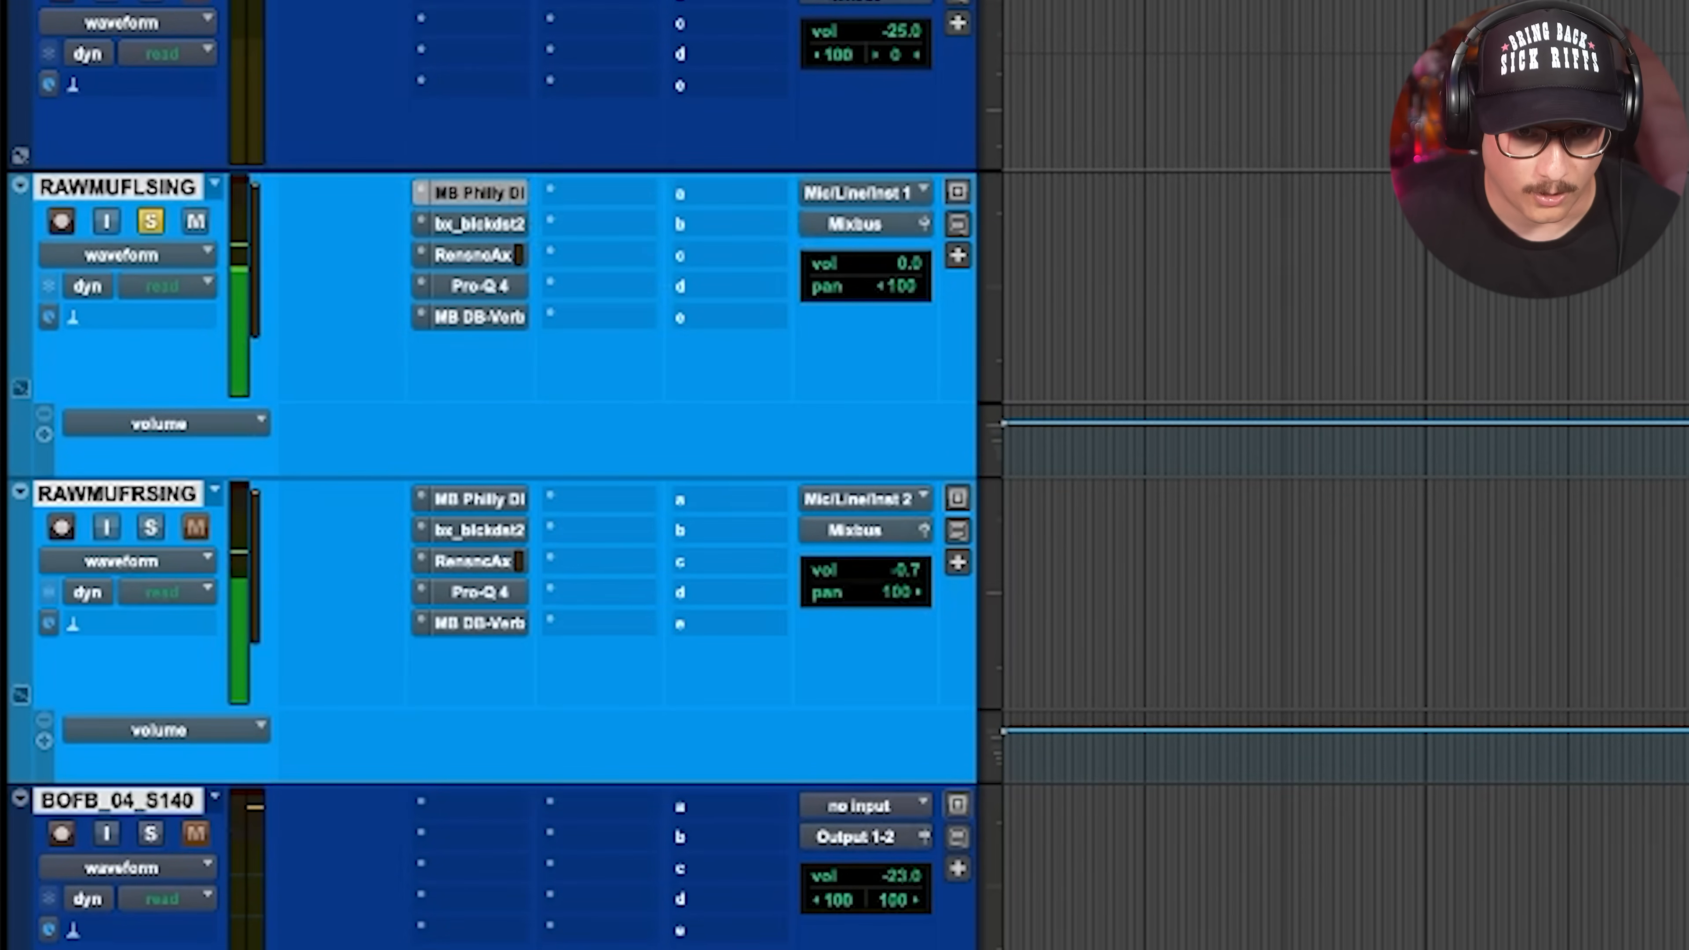
left_click(475, 193)
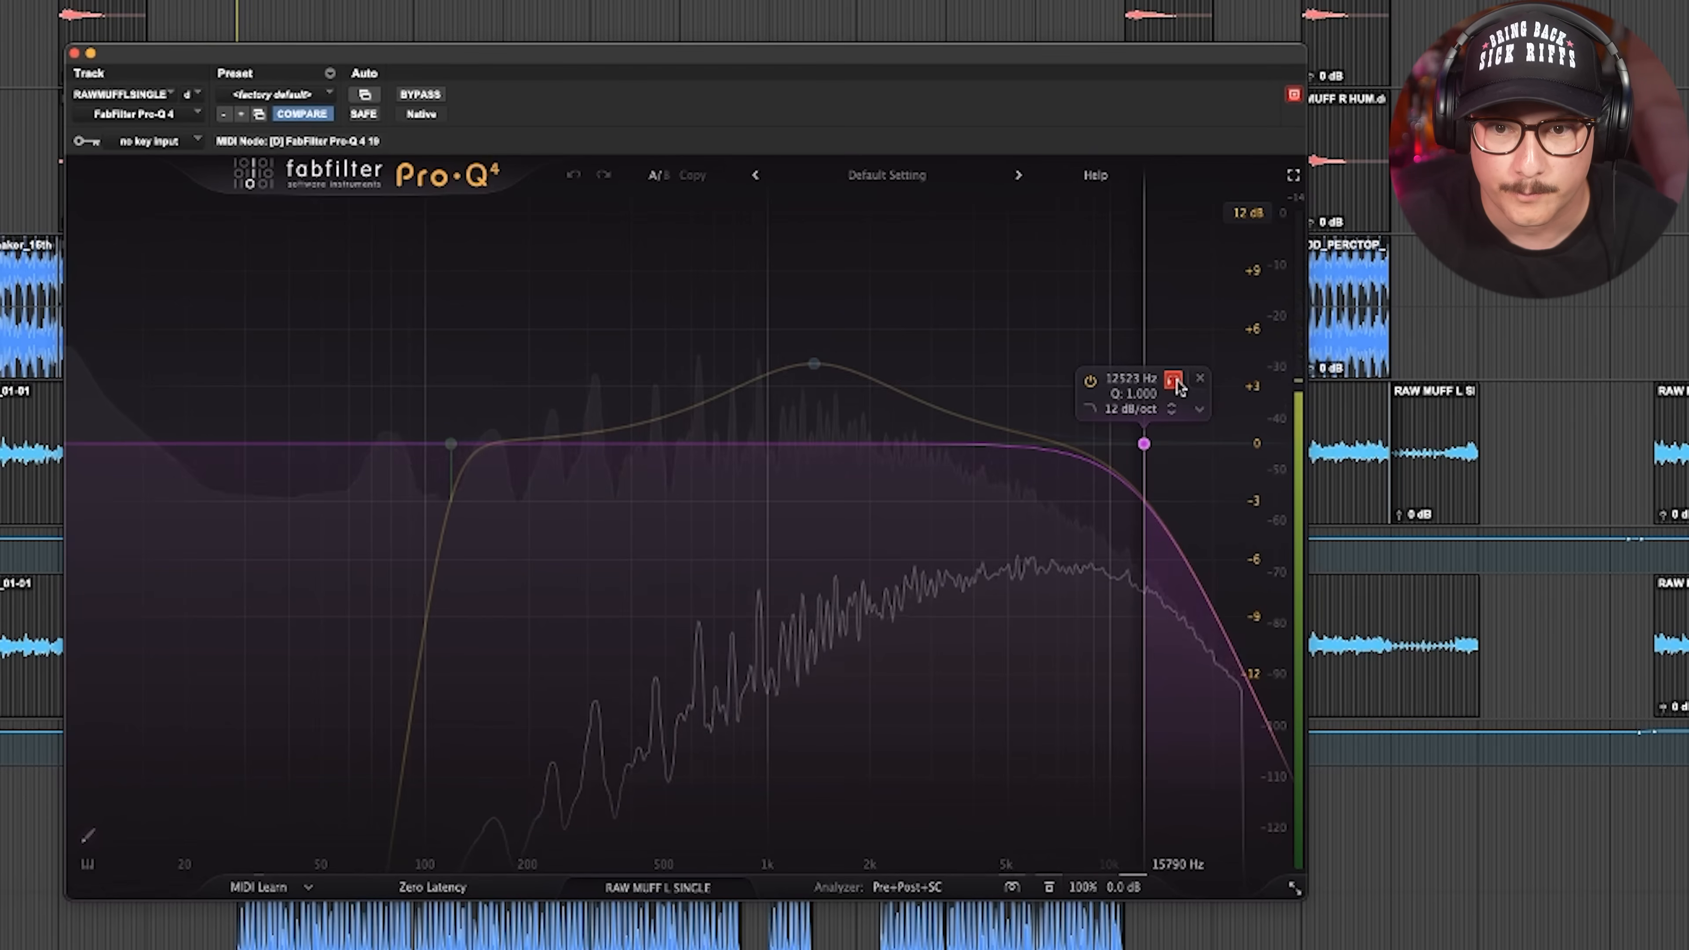
Audition the 12523 Hz high cut, the 1365.4 Hz boost and the 118.64 Hz low cut of the RAW MUFF L SINGLE Pro-Q 4.
left_click(1175, 382)
left_click(846, 300)
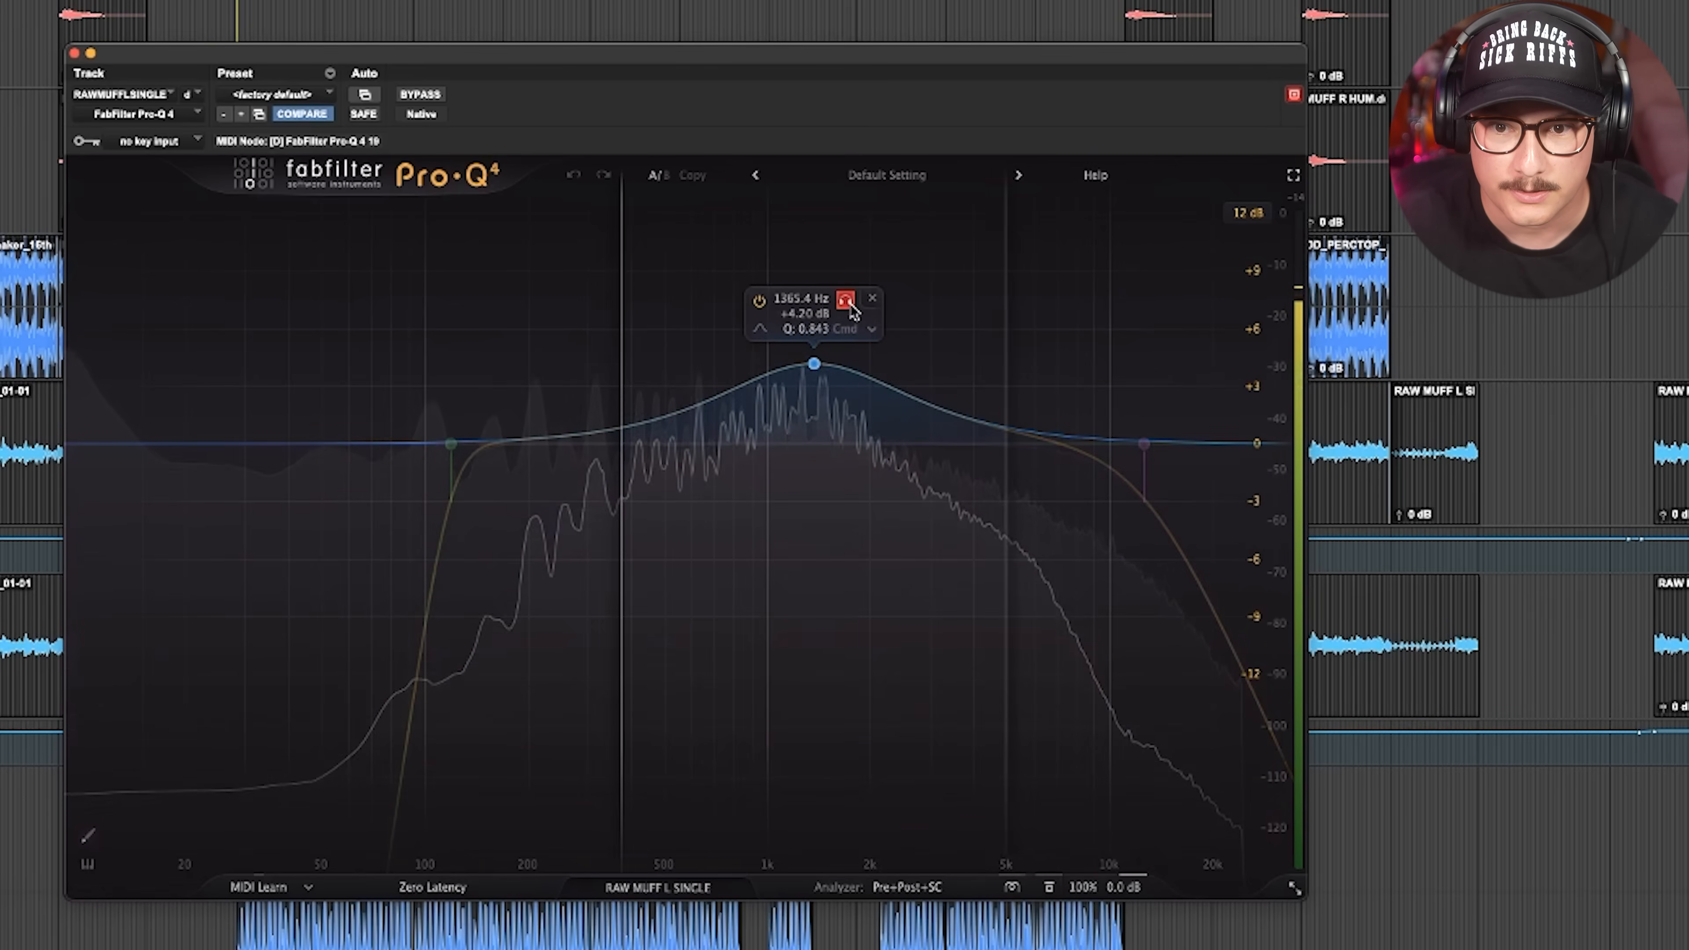
left_click(843, 300)
mouse_move(451, 444)
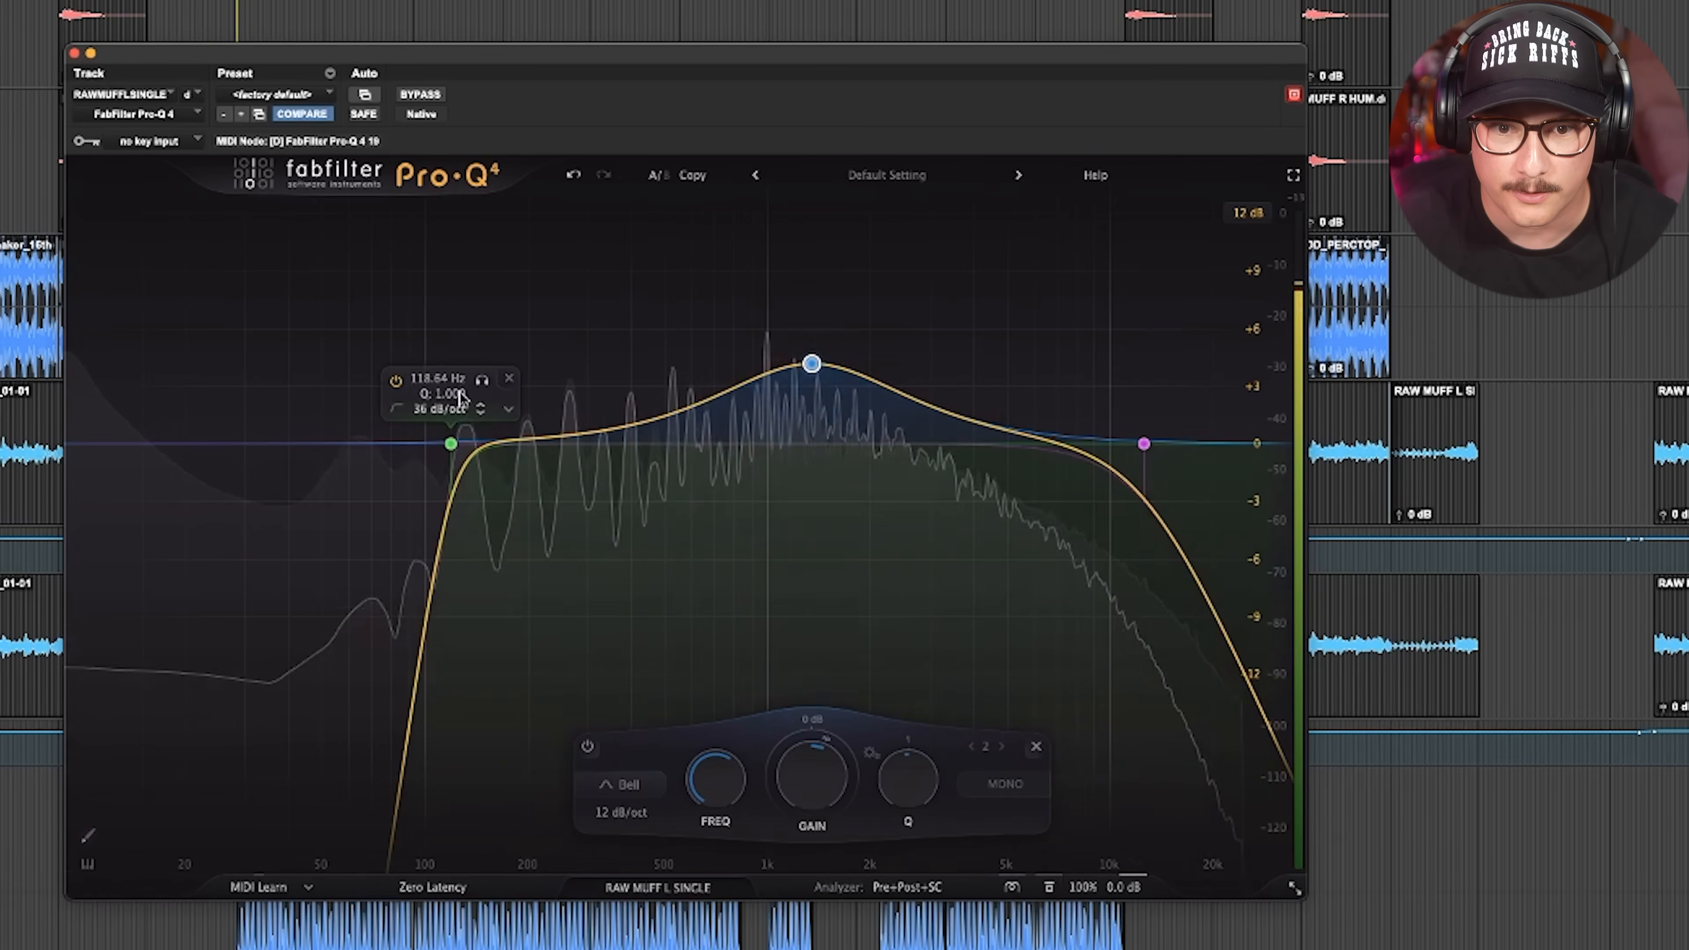
left_click(483, 381)
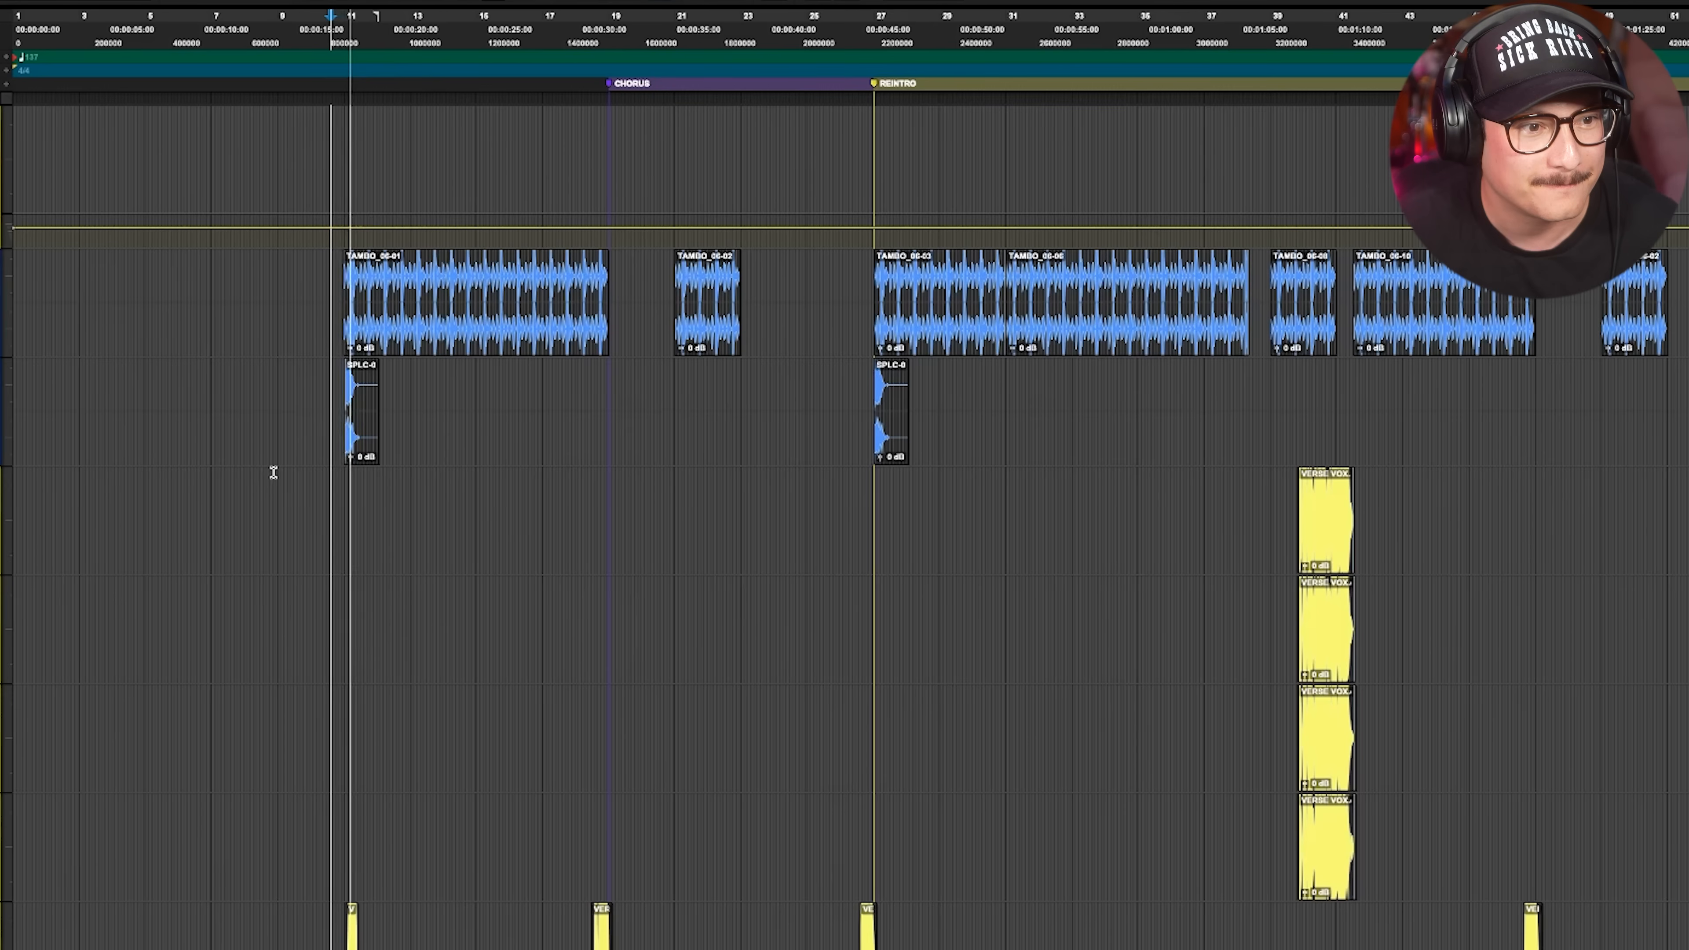
Raise the Level of the SansAmp PSA-1 on the SANS GATE track to hear the gated distortion, and lower it again.
key("space")
scroll(287, 468, "up", 20)
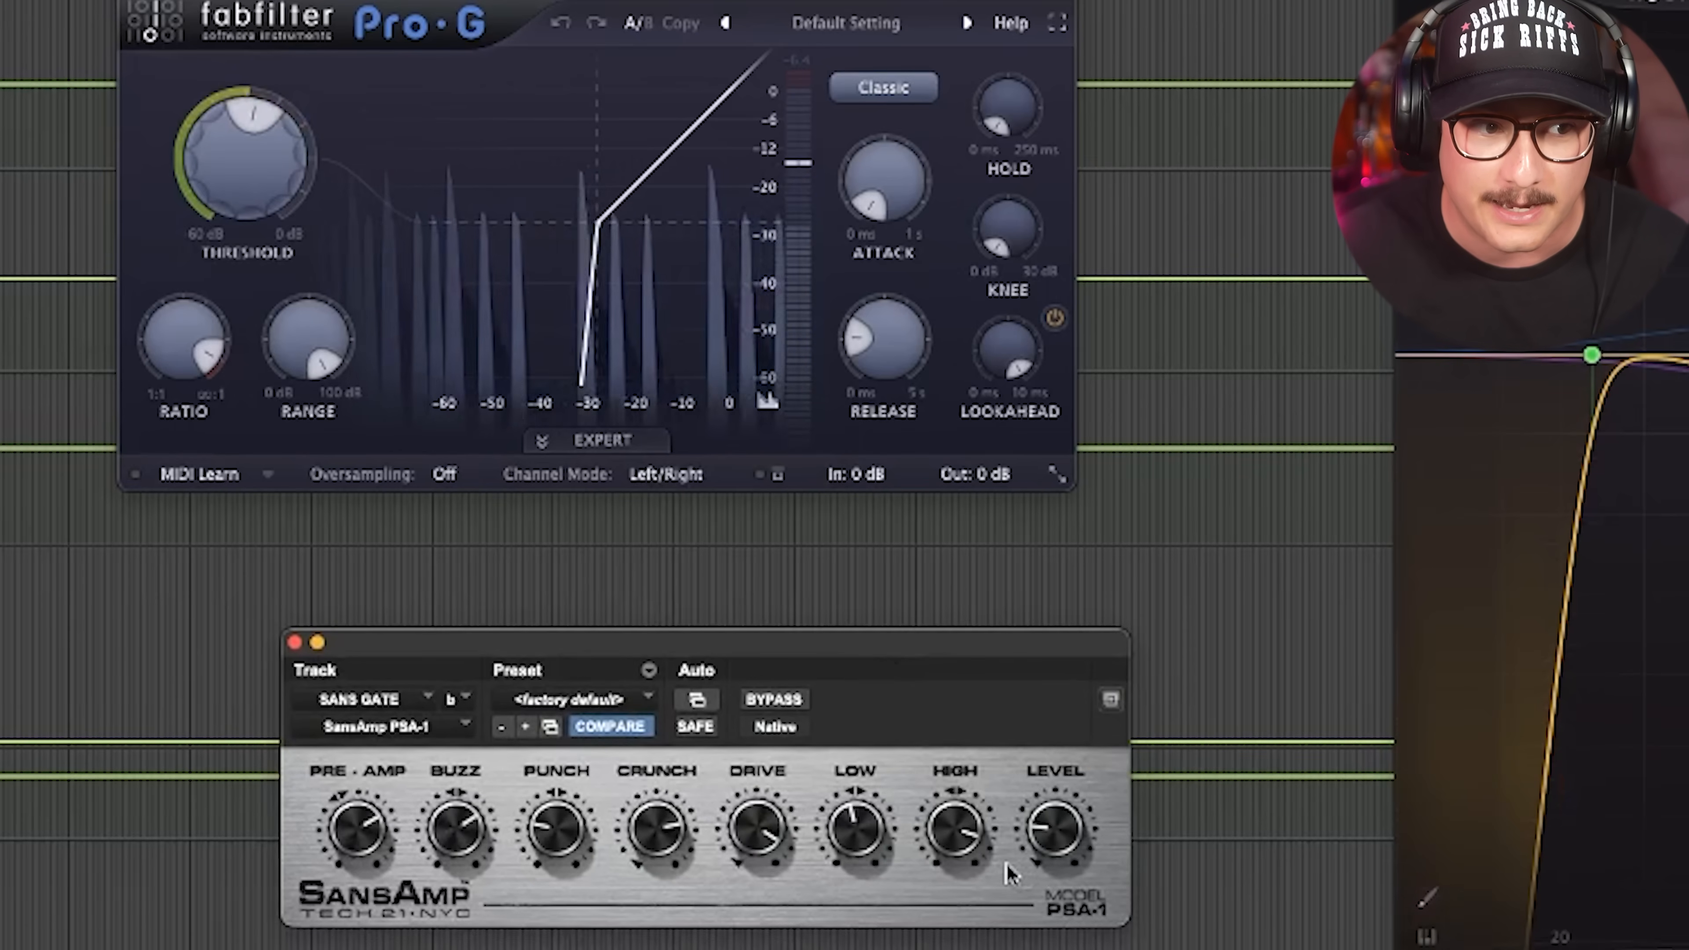
left_click_drag(1058, 843, 1064, 773)
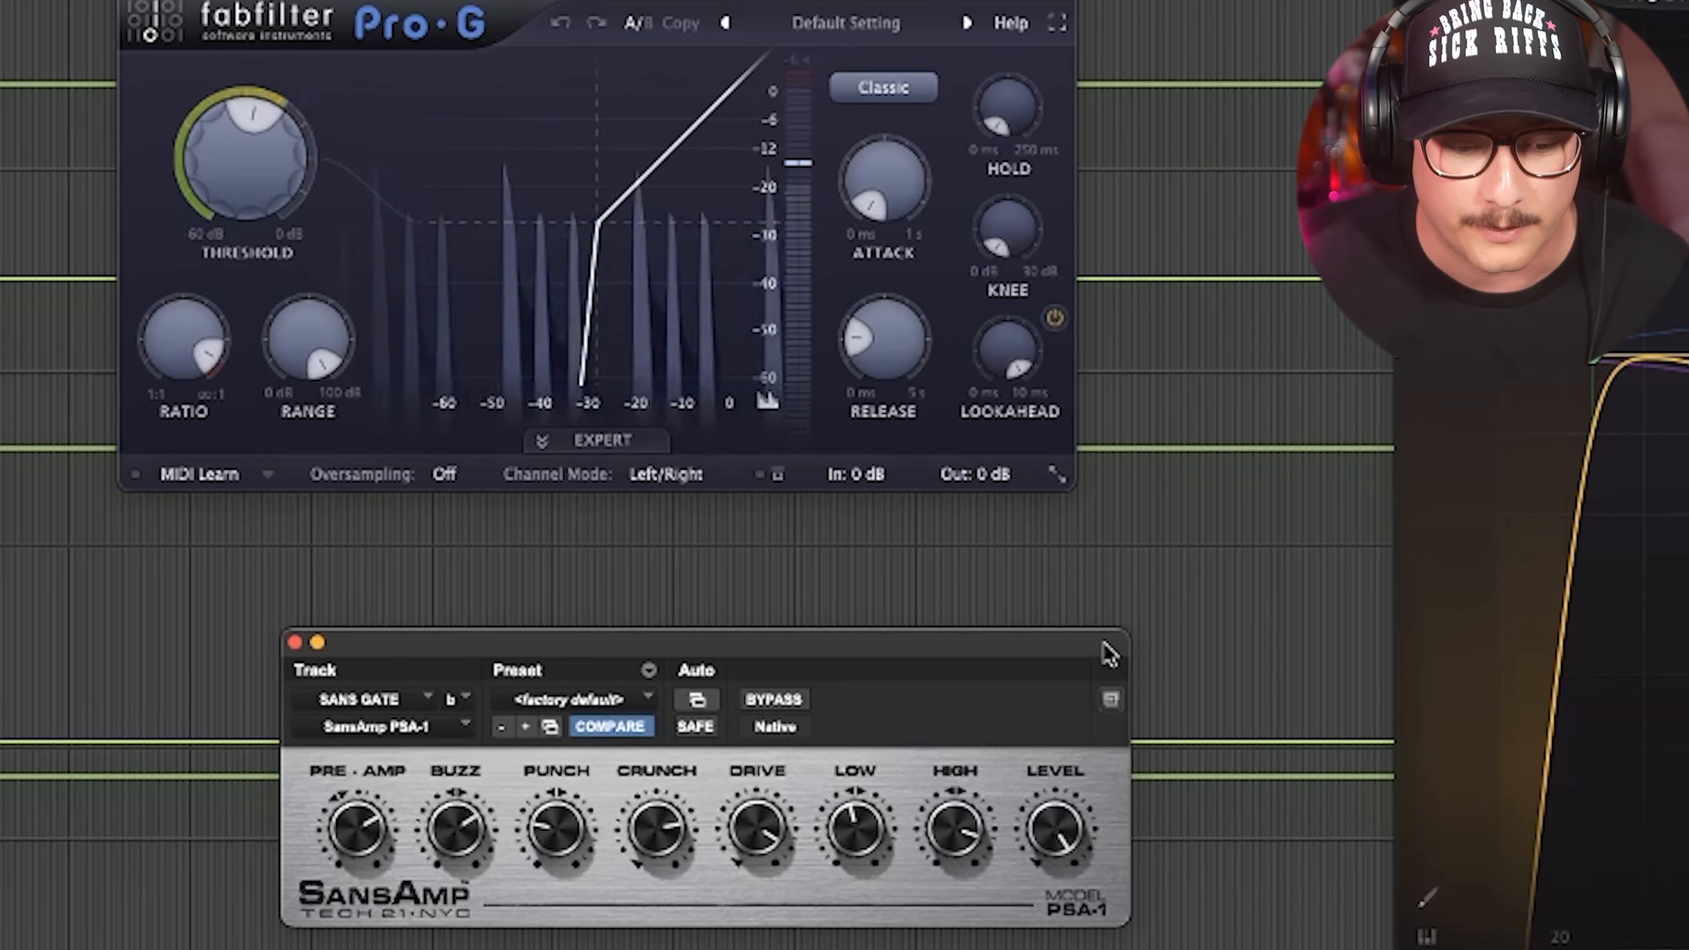
left_click_drag(1062, 806, 1067, 843)
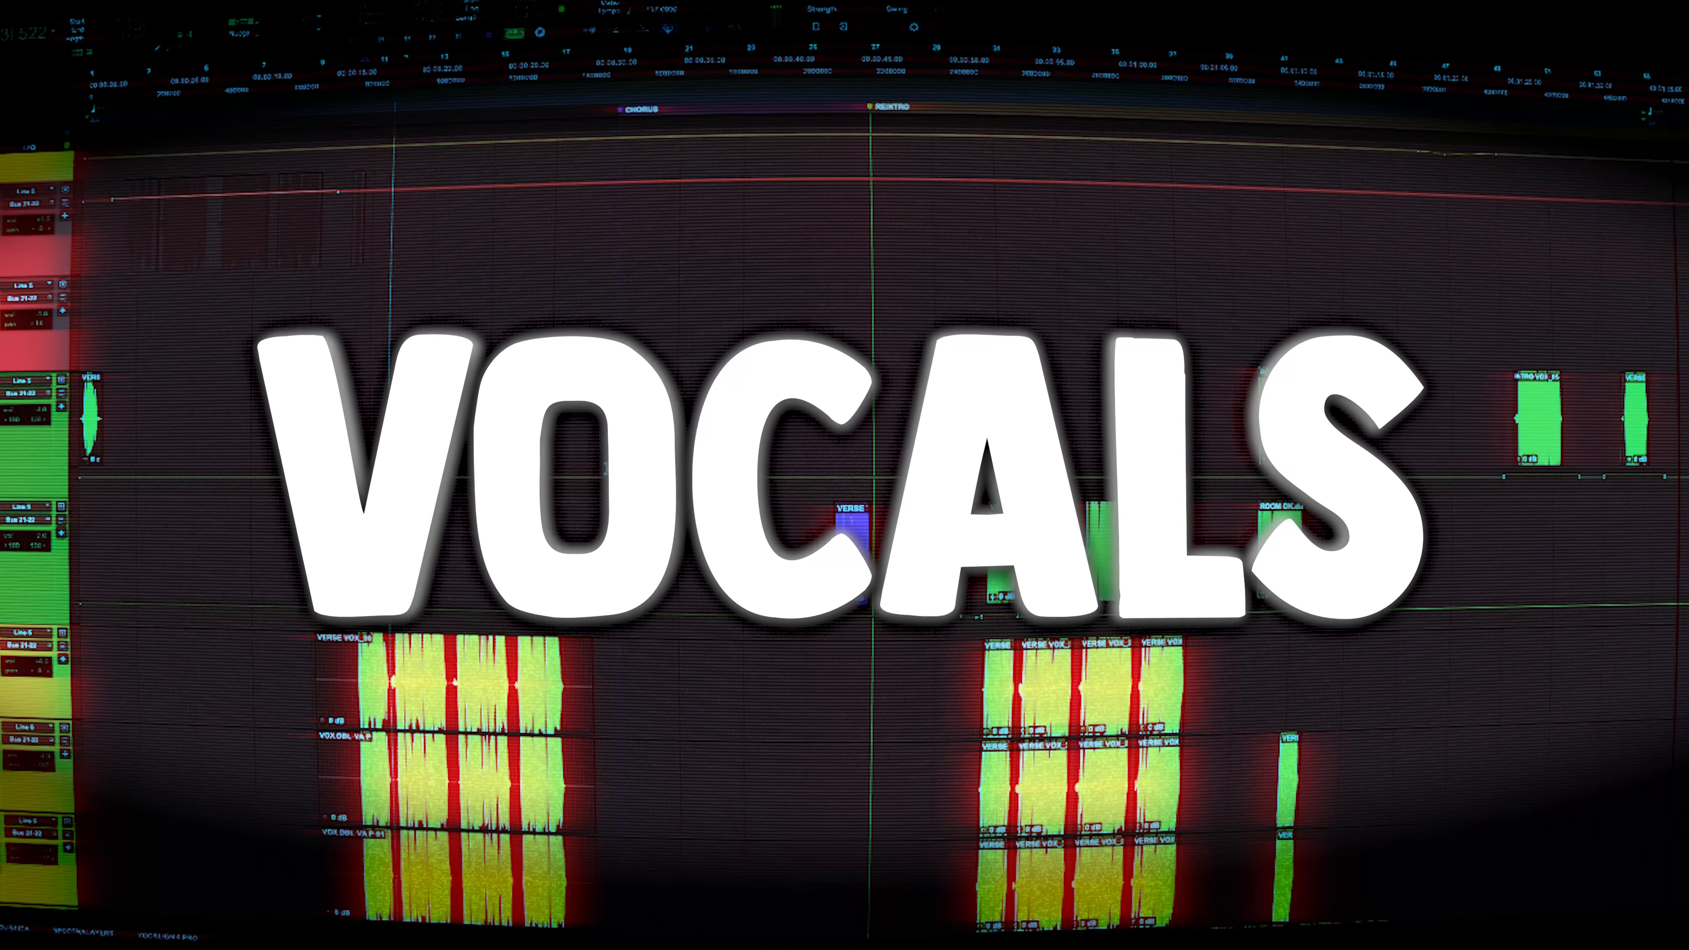
Look over the VERSE VOX and VOX DBL tracks, the vocal double returns with their inserts, and the verse vocal clips.
scroll(606, 468, "up", 10)
scroll(606, 468, "down", 20)
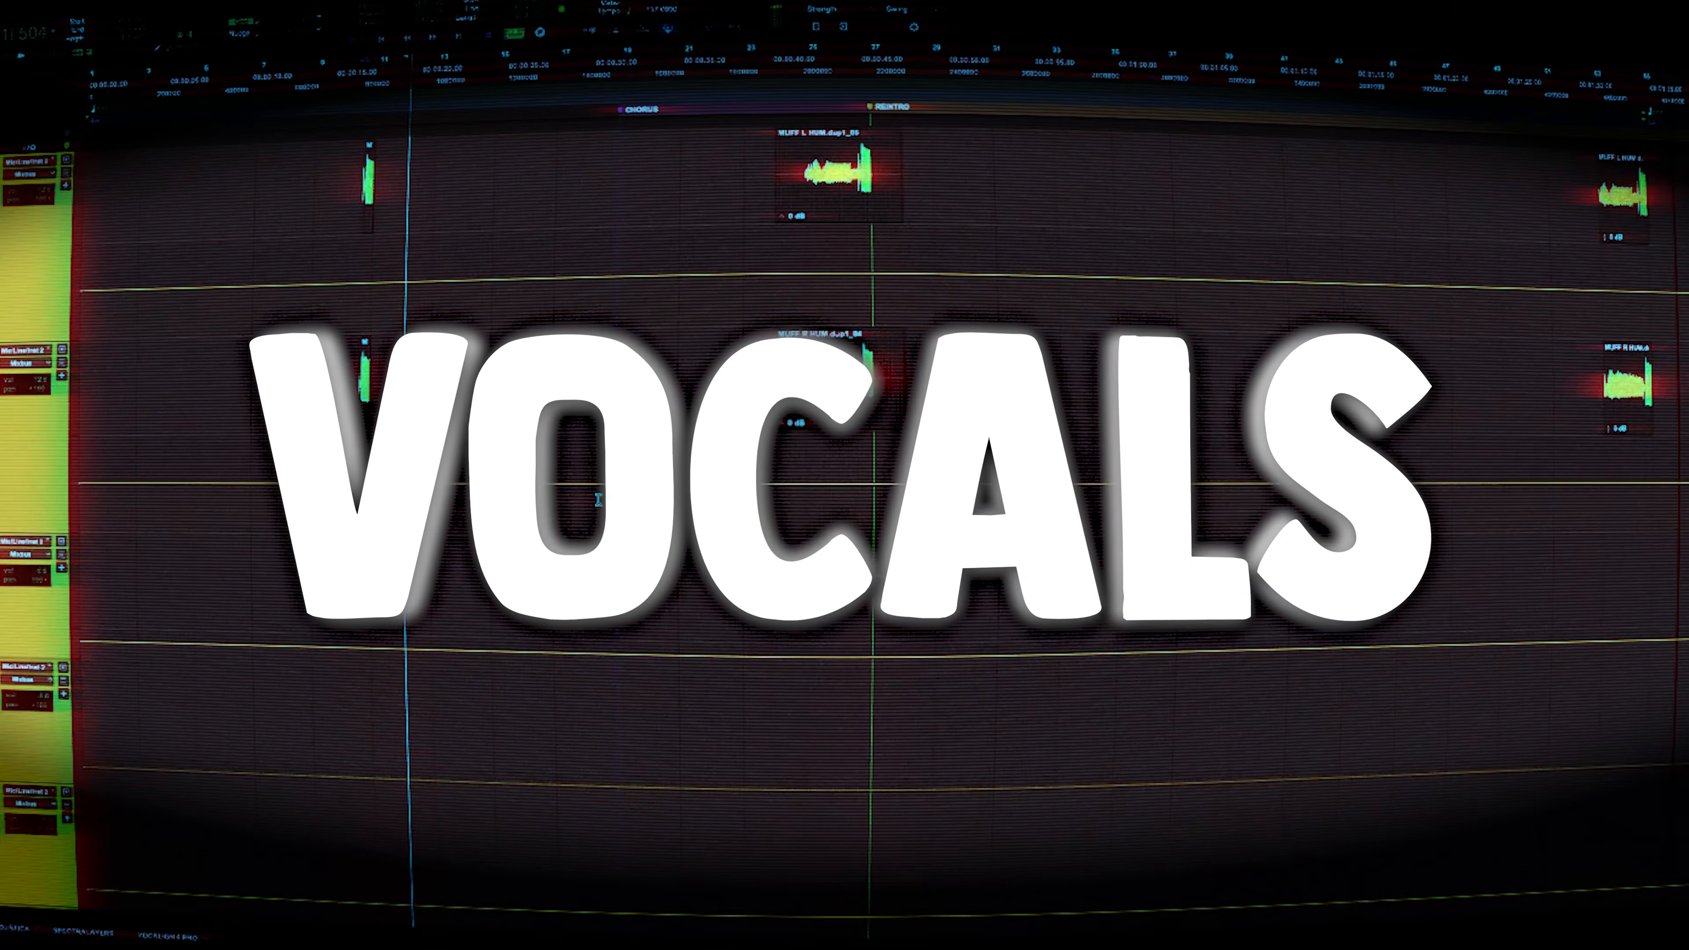
scroll(605, 468, "up", 15)
scroll(606, 468, "down", 3)
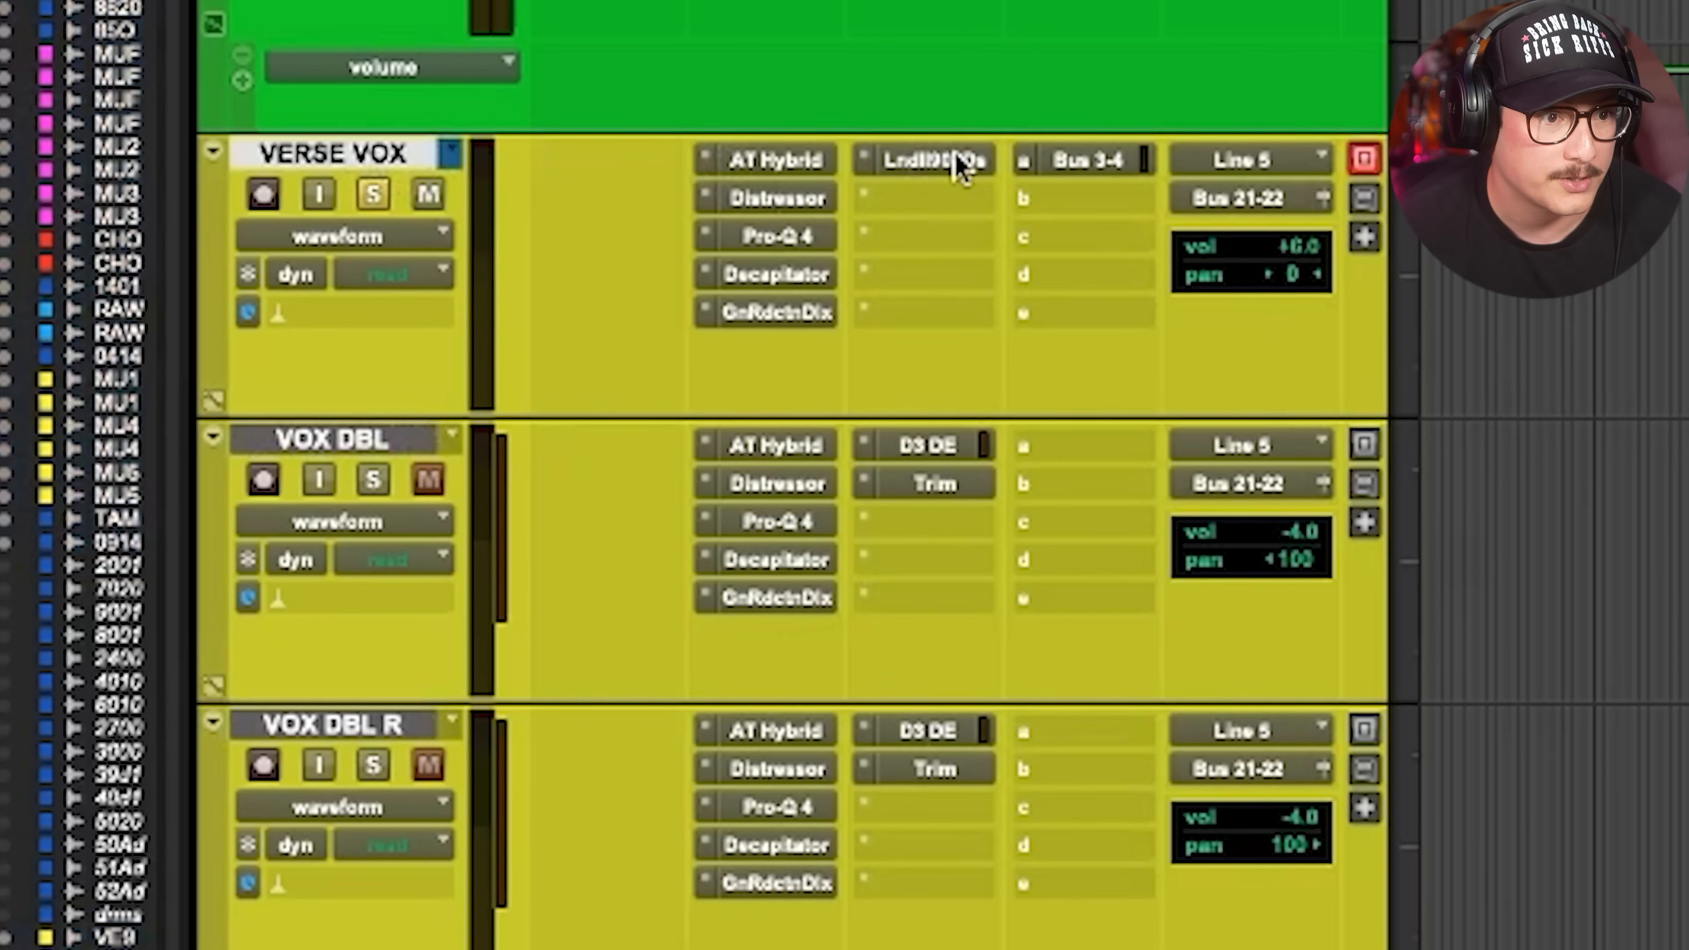
scroll(449, 589, "down", 10)
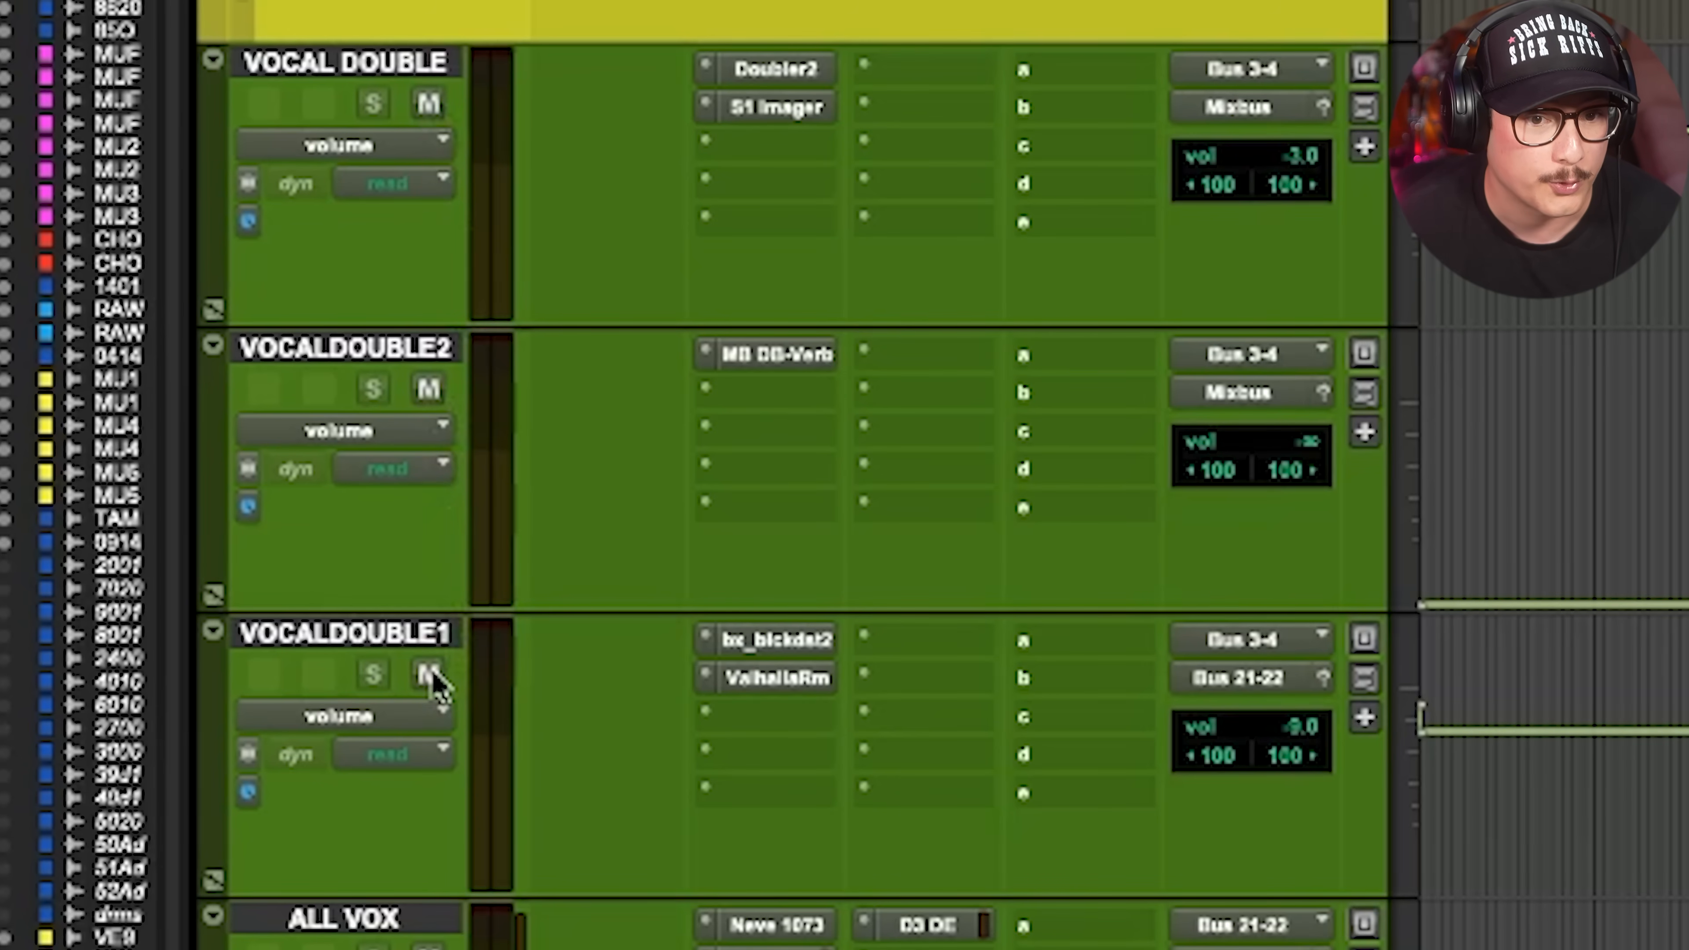
scroll(622, 607, "down", 5)
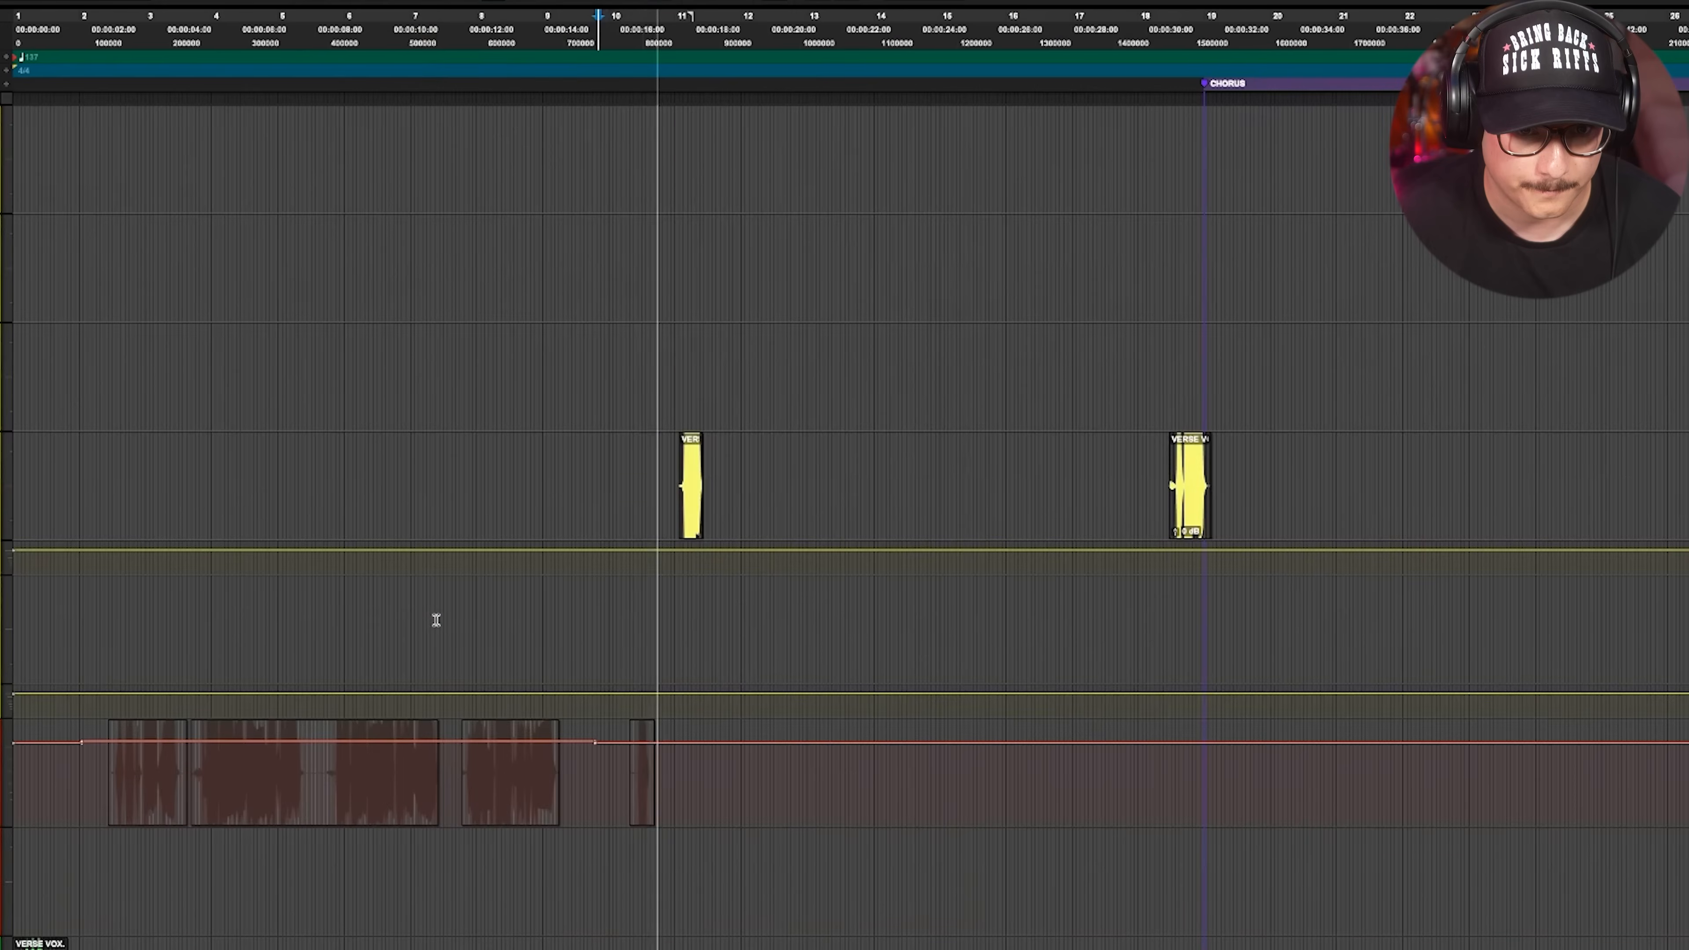
scroll(437, 620, "down", 10)
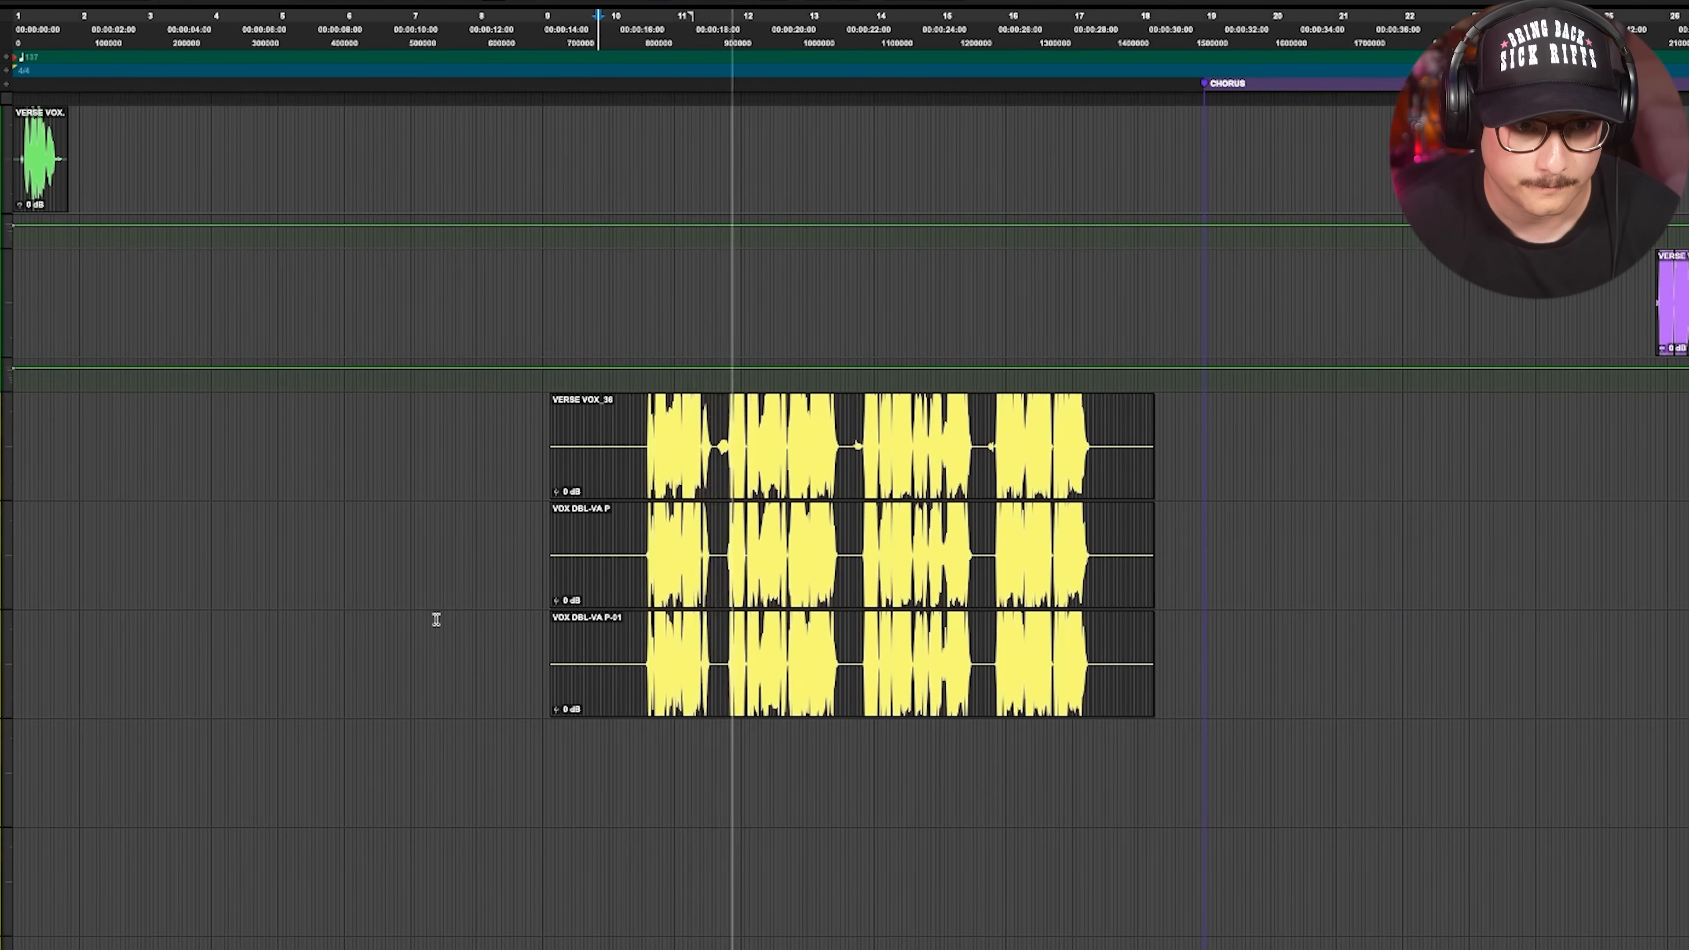
Audition the 165.14 Hz, 1908.6 Hz and 7580.6 Hz boosts of the ALL VOX Pro-Q 4, and examine the SPIFF insert.
scroll(436, 620, "right", 5)
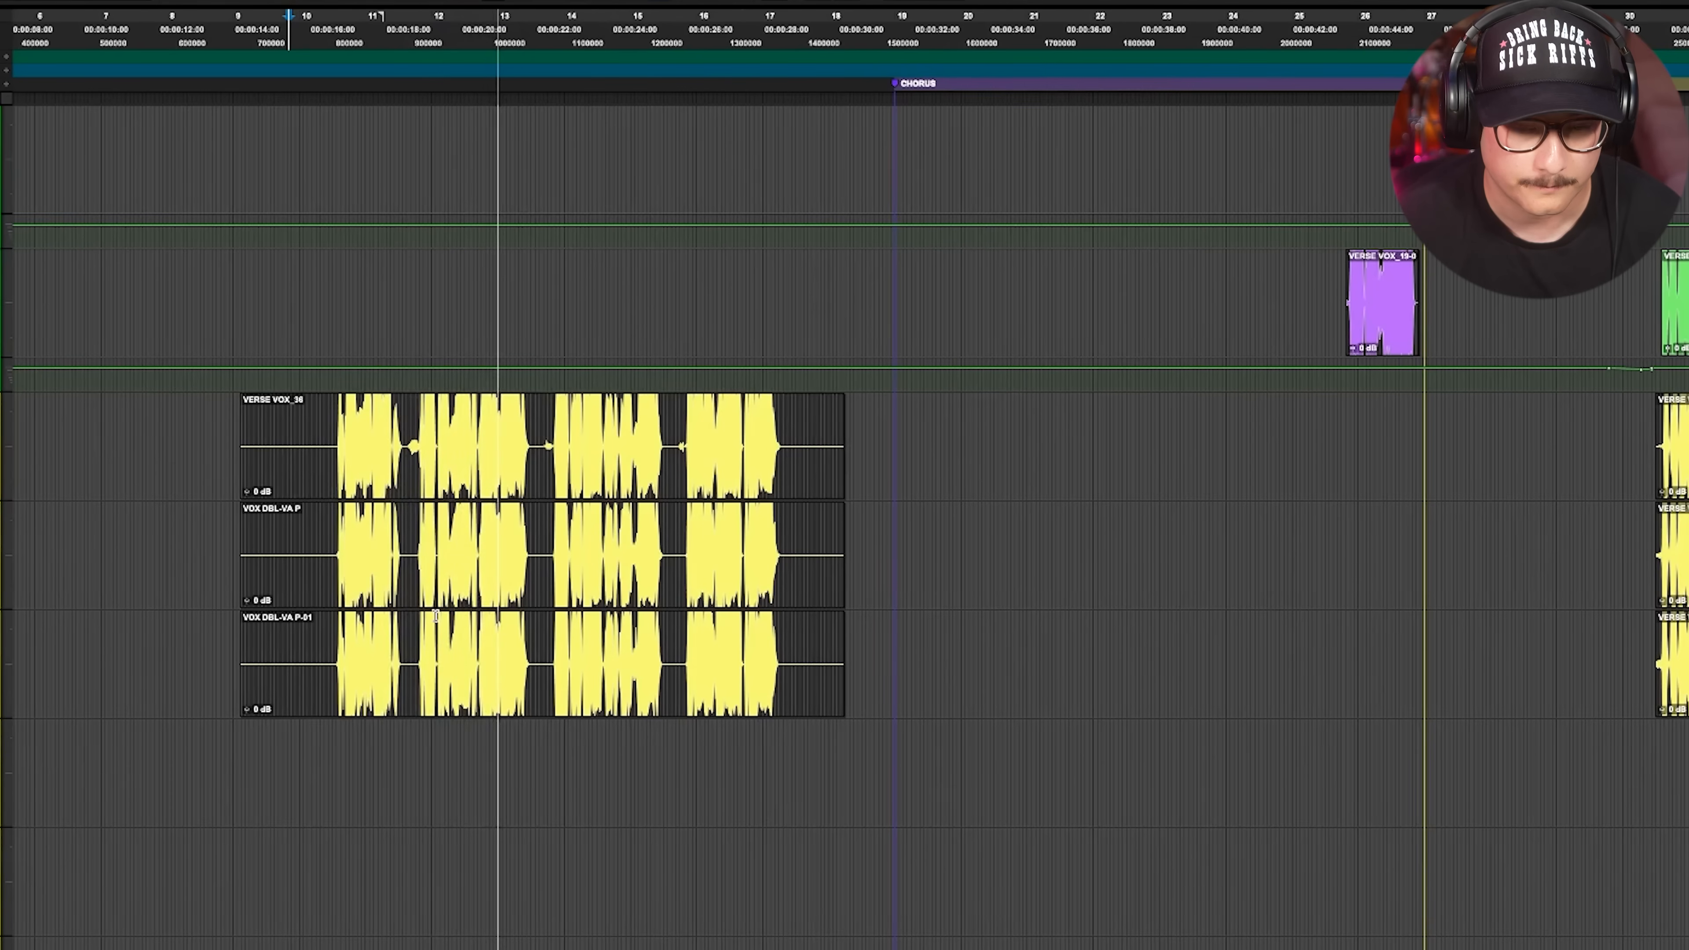
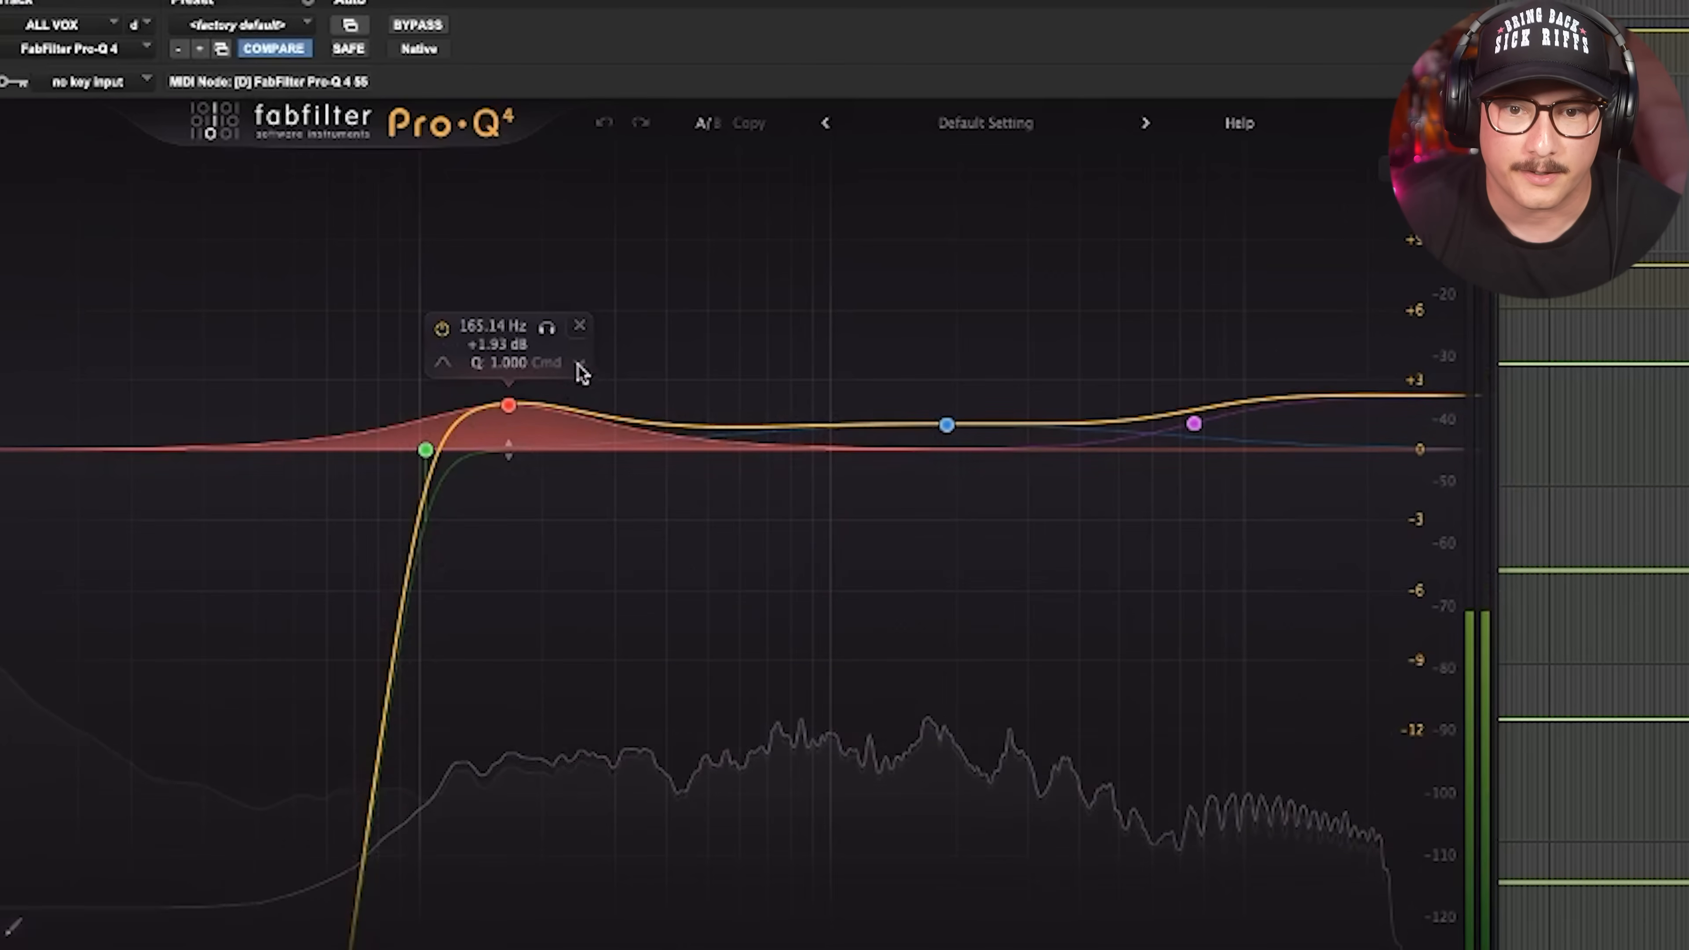
left_click_drag(546, 328, 551, 331)
mouse_move(862, 371)
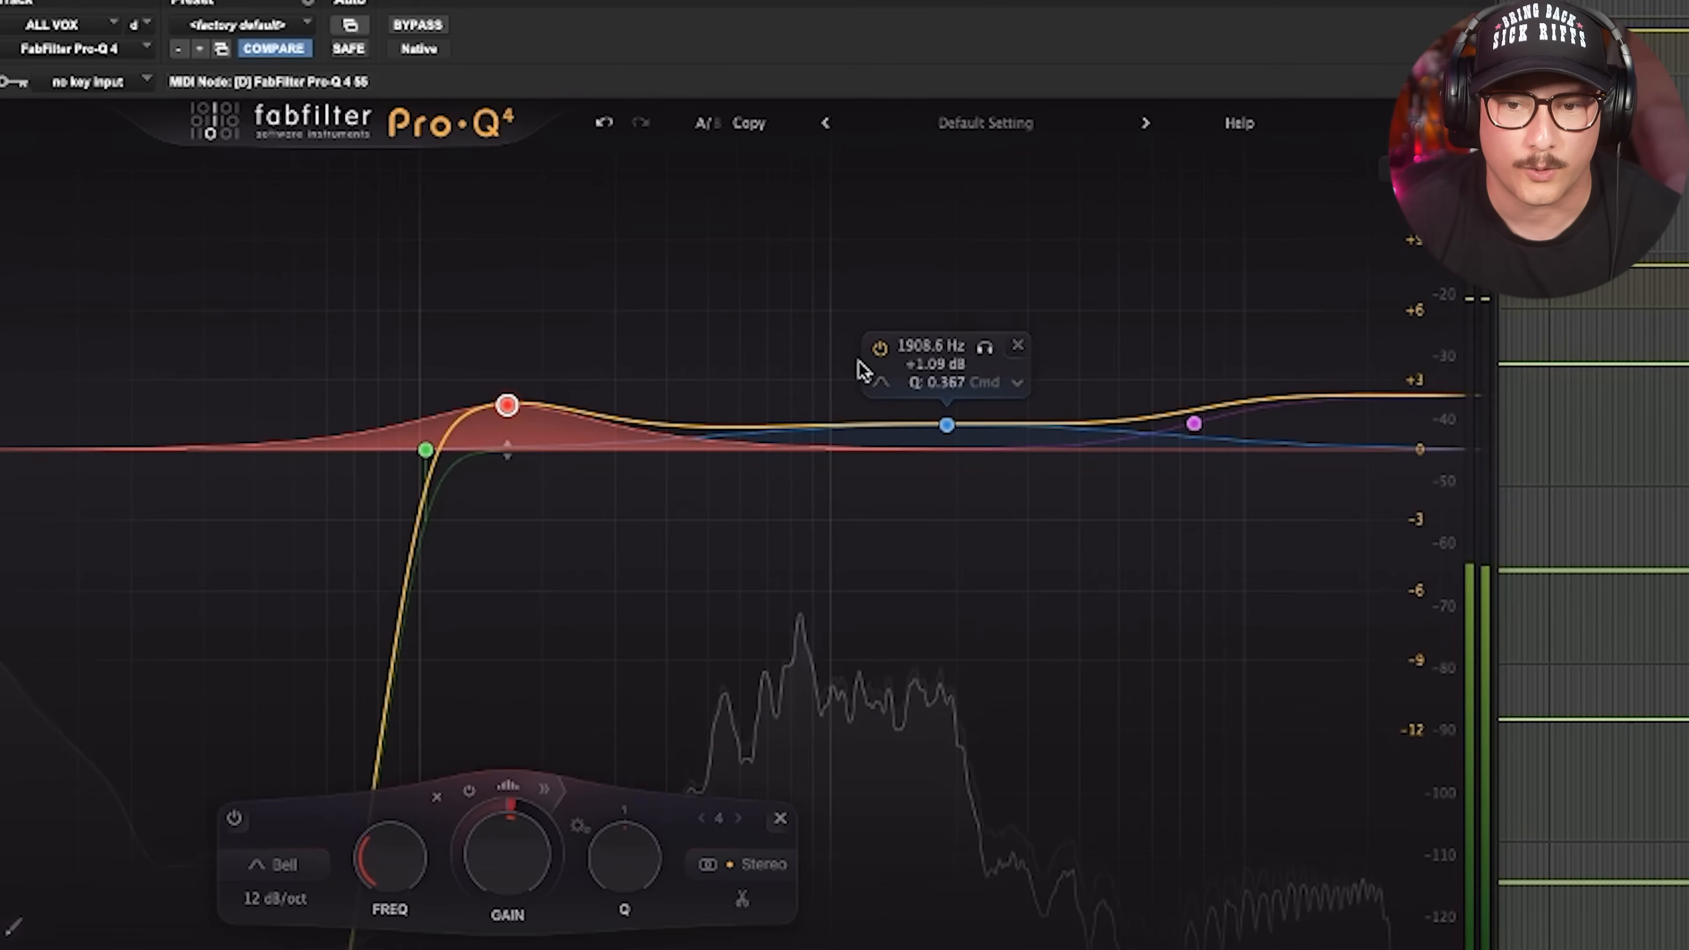
left_click_drag(985, 347, 985, 347)
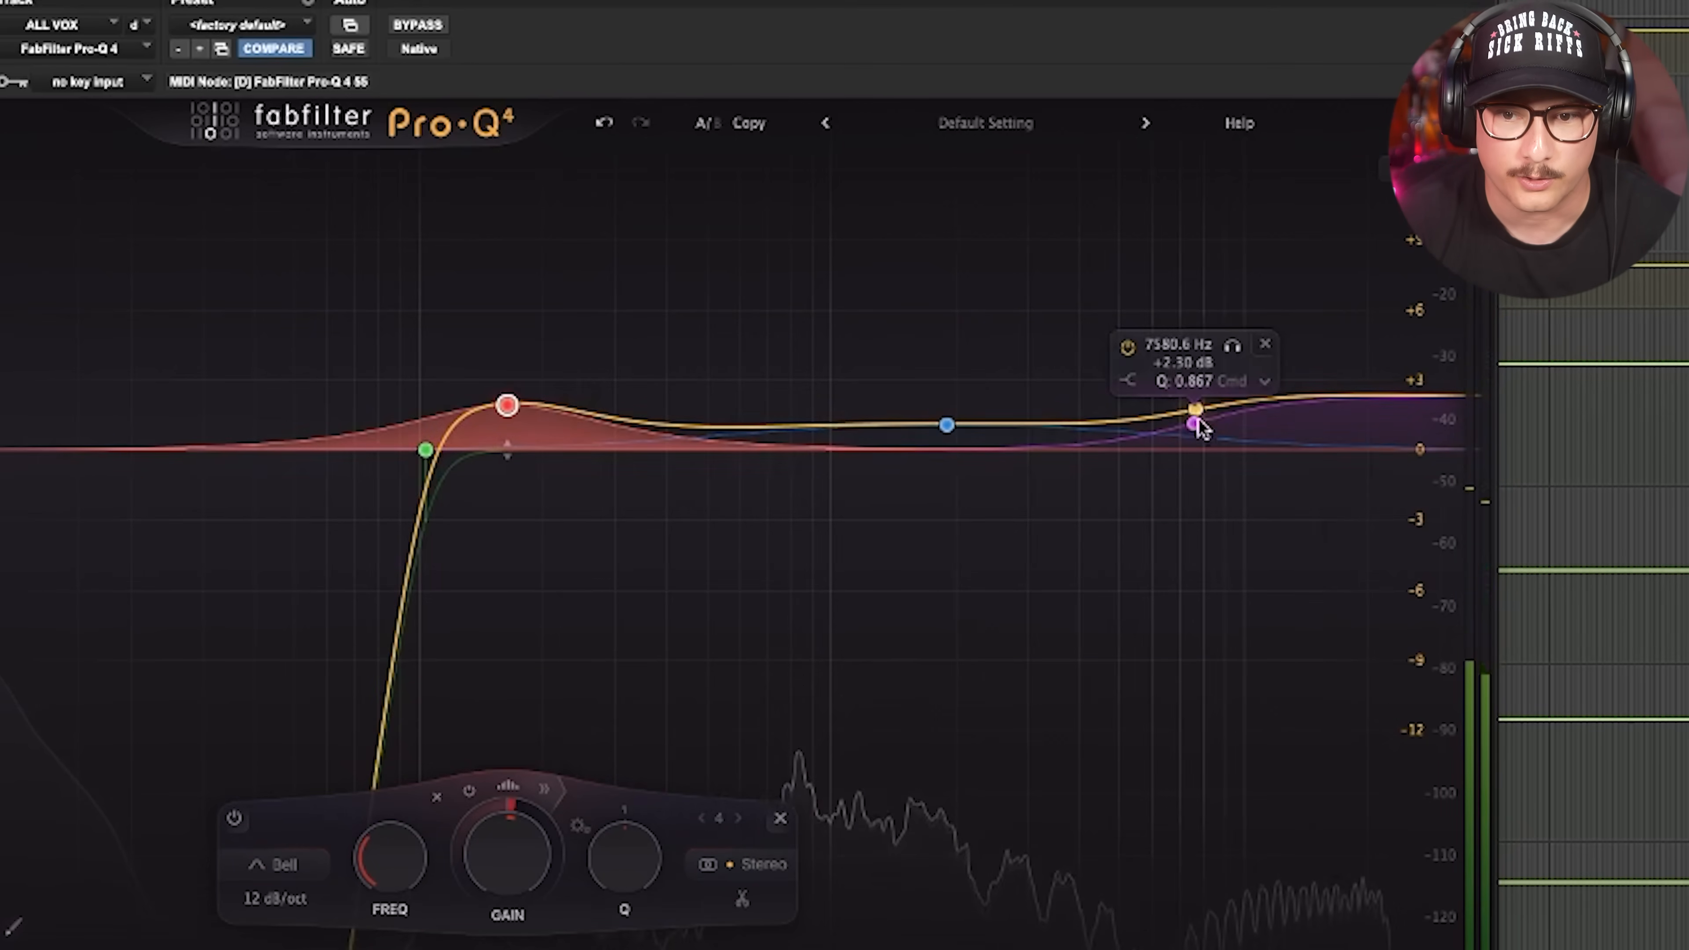
left_click(1198, 426)
left_click_drag(1232, 345, 1232, 345)
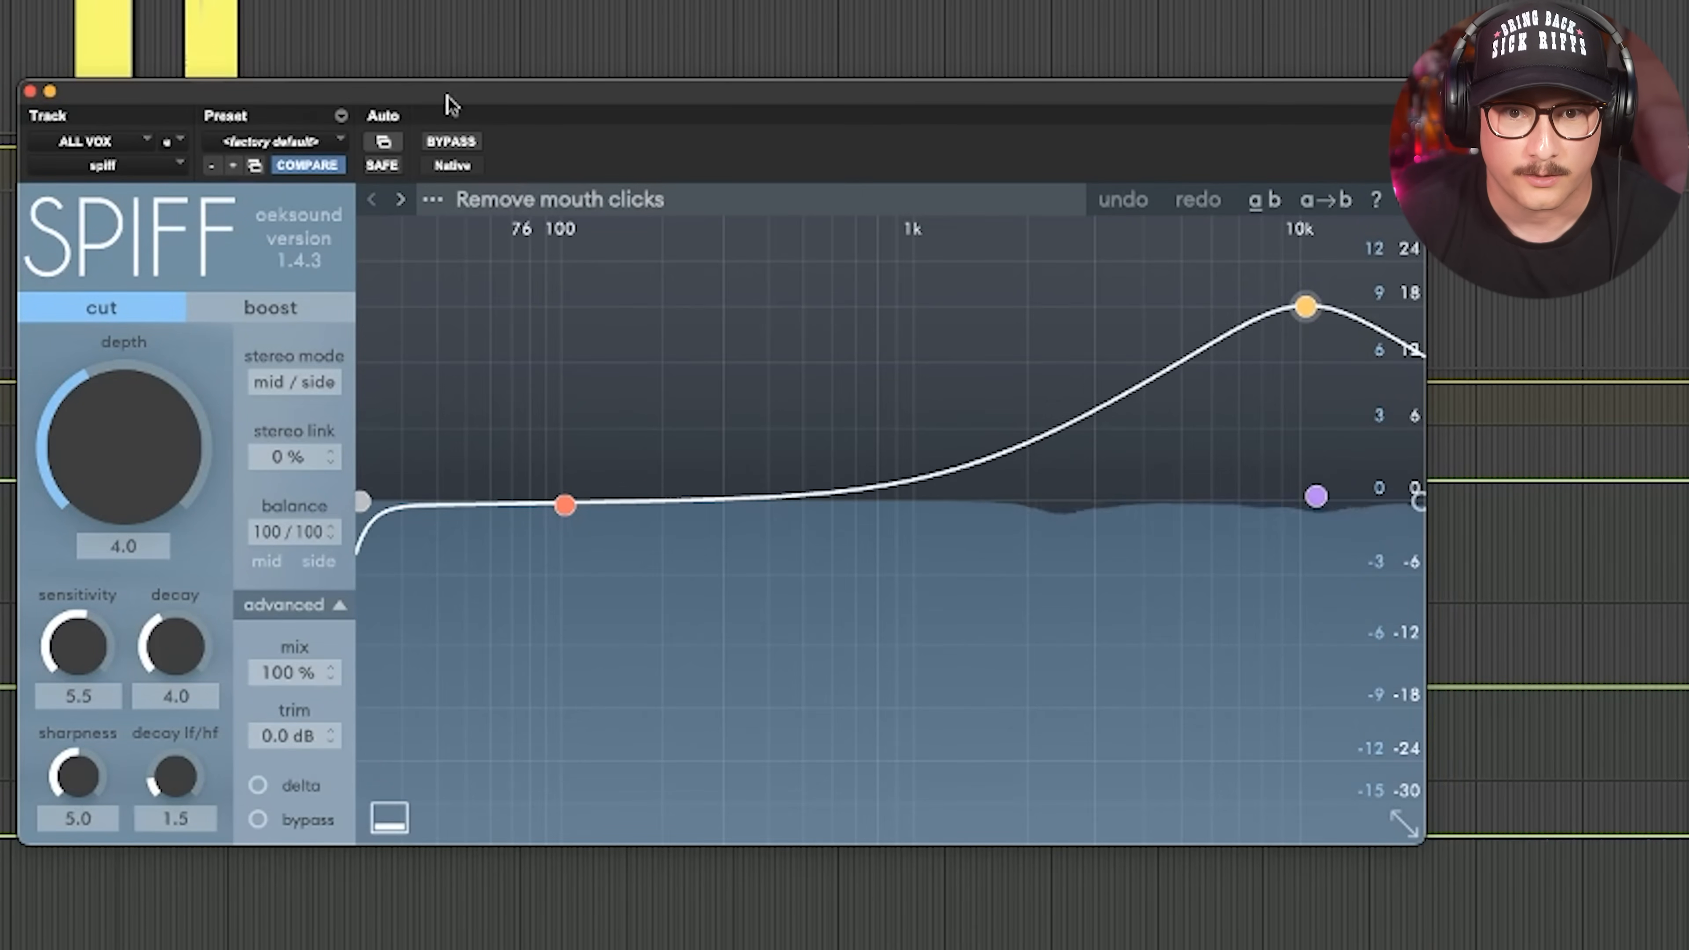
left_click_drag(448, 98, 432, 107)
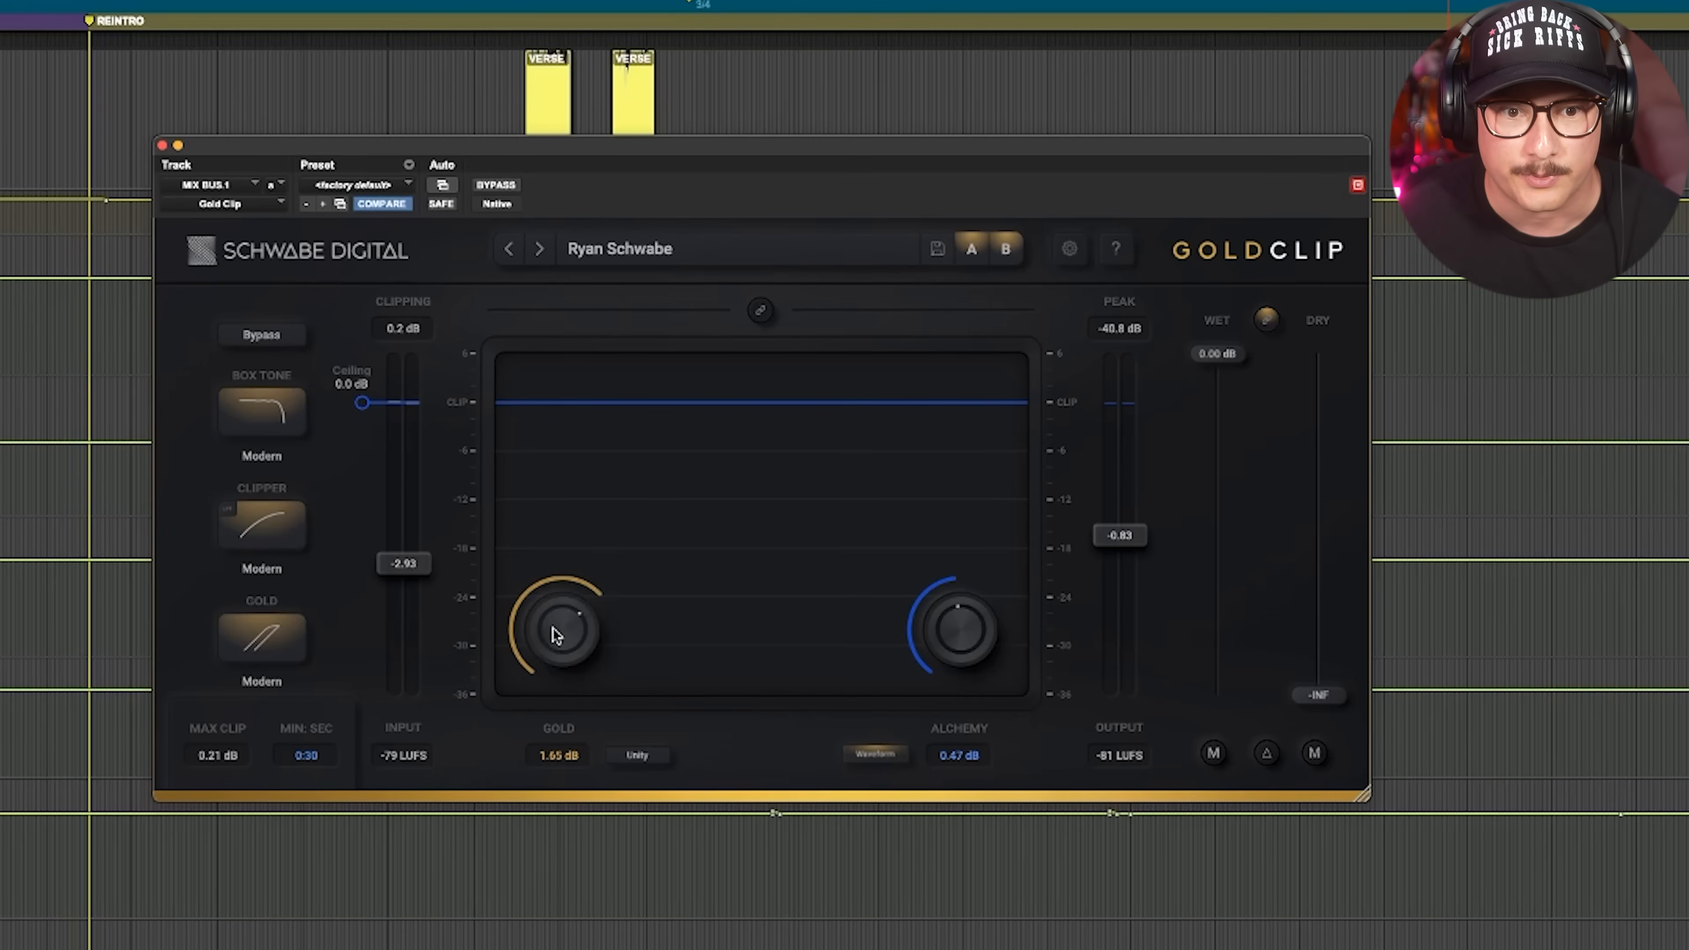
Play the mix through Gold Clip on MIX BUS.1 and reset its clipping read-out.
key("space")
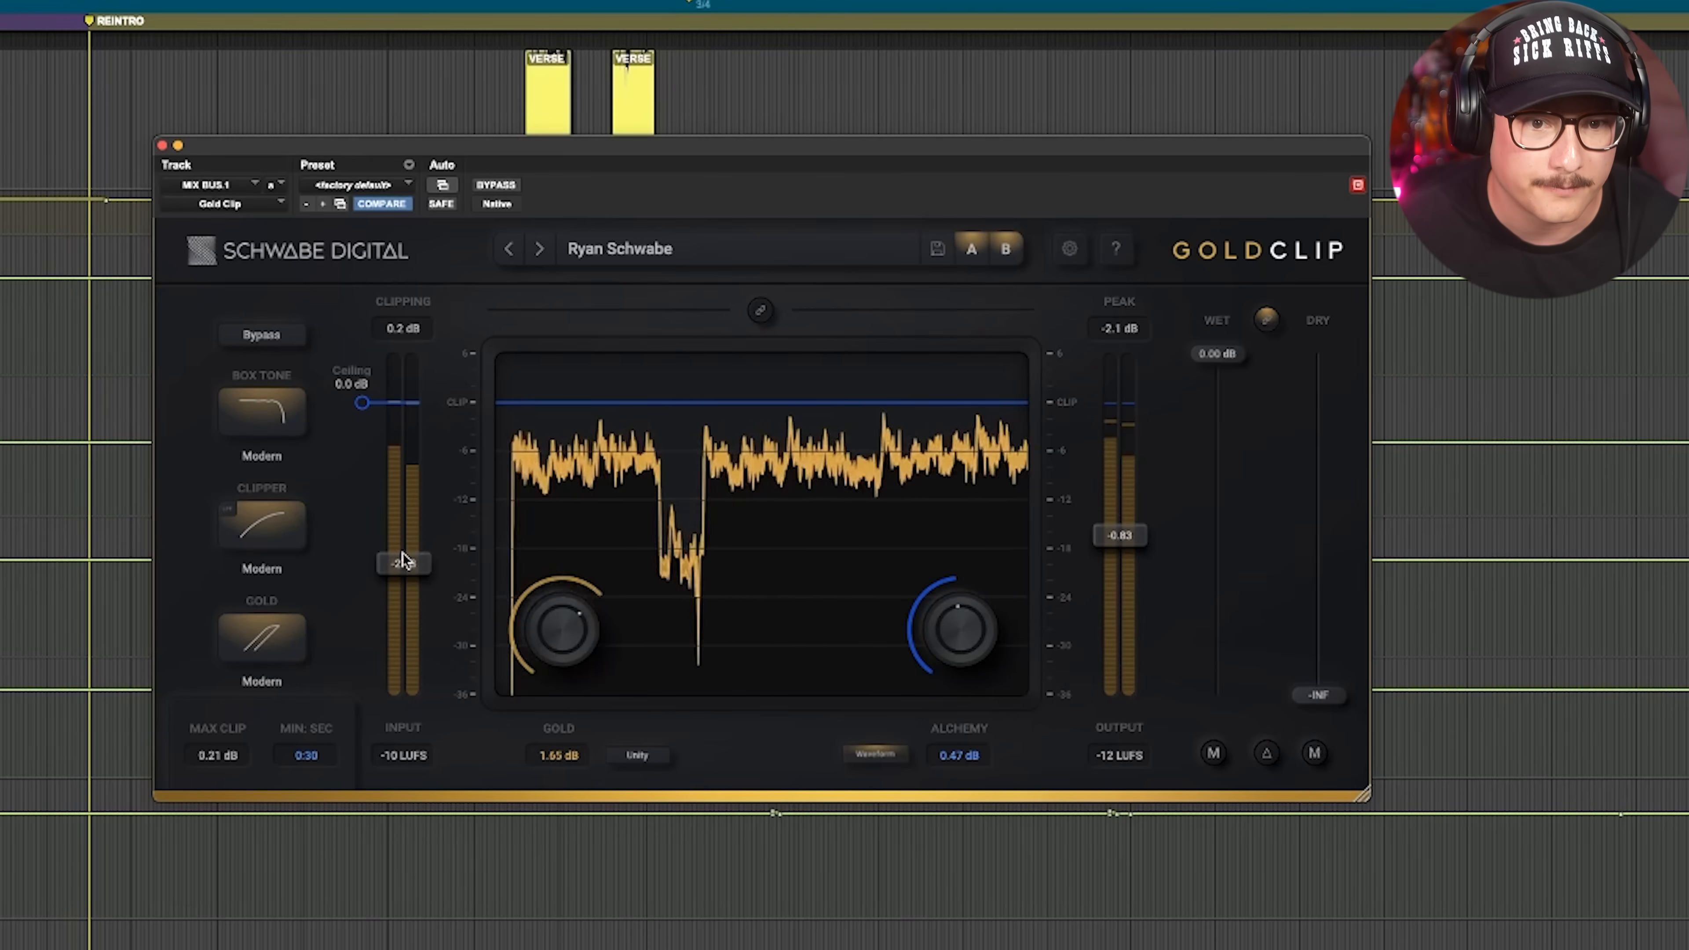
left_click(401, 337)
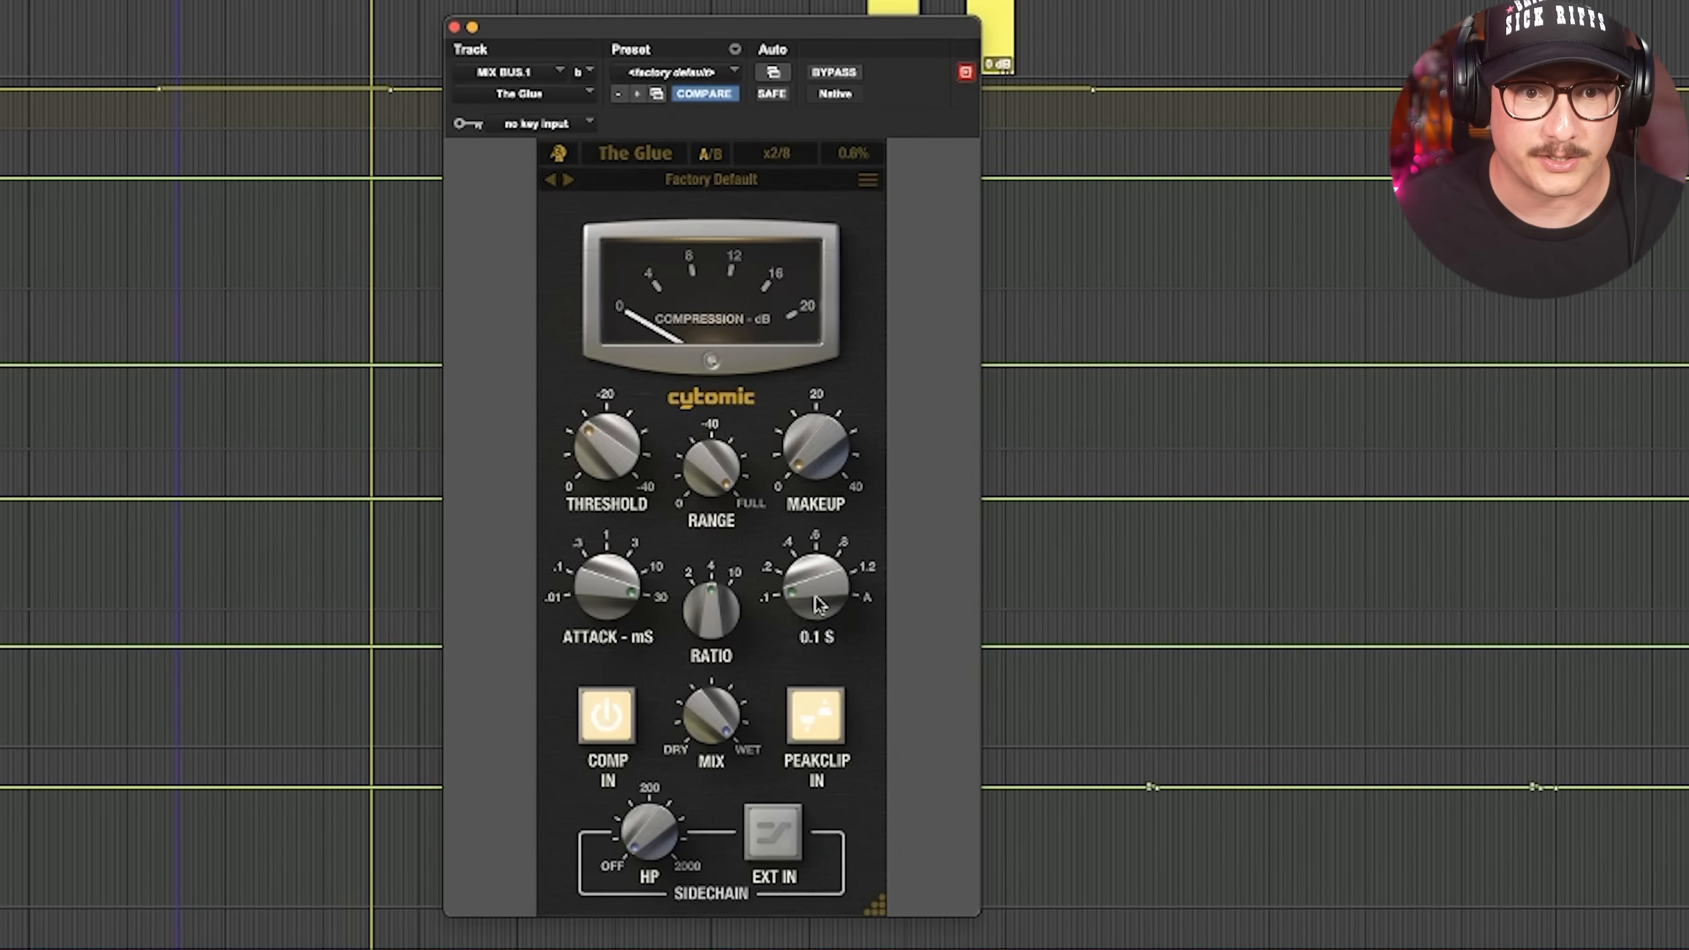
Examine the attack, release and threshold settings and the compression meter of The Glue on MIX BUS.1 during playback.
mouse_move(640, 596)
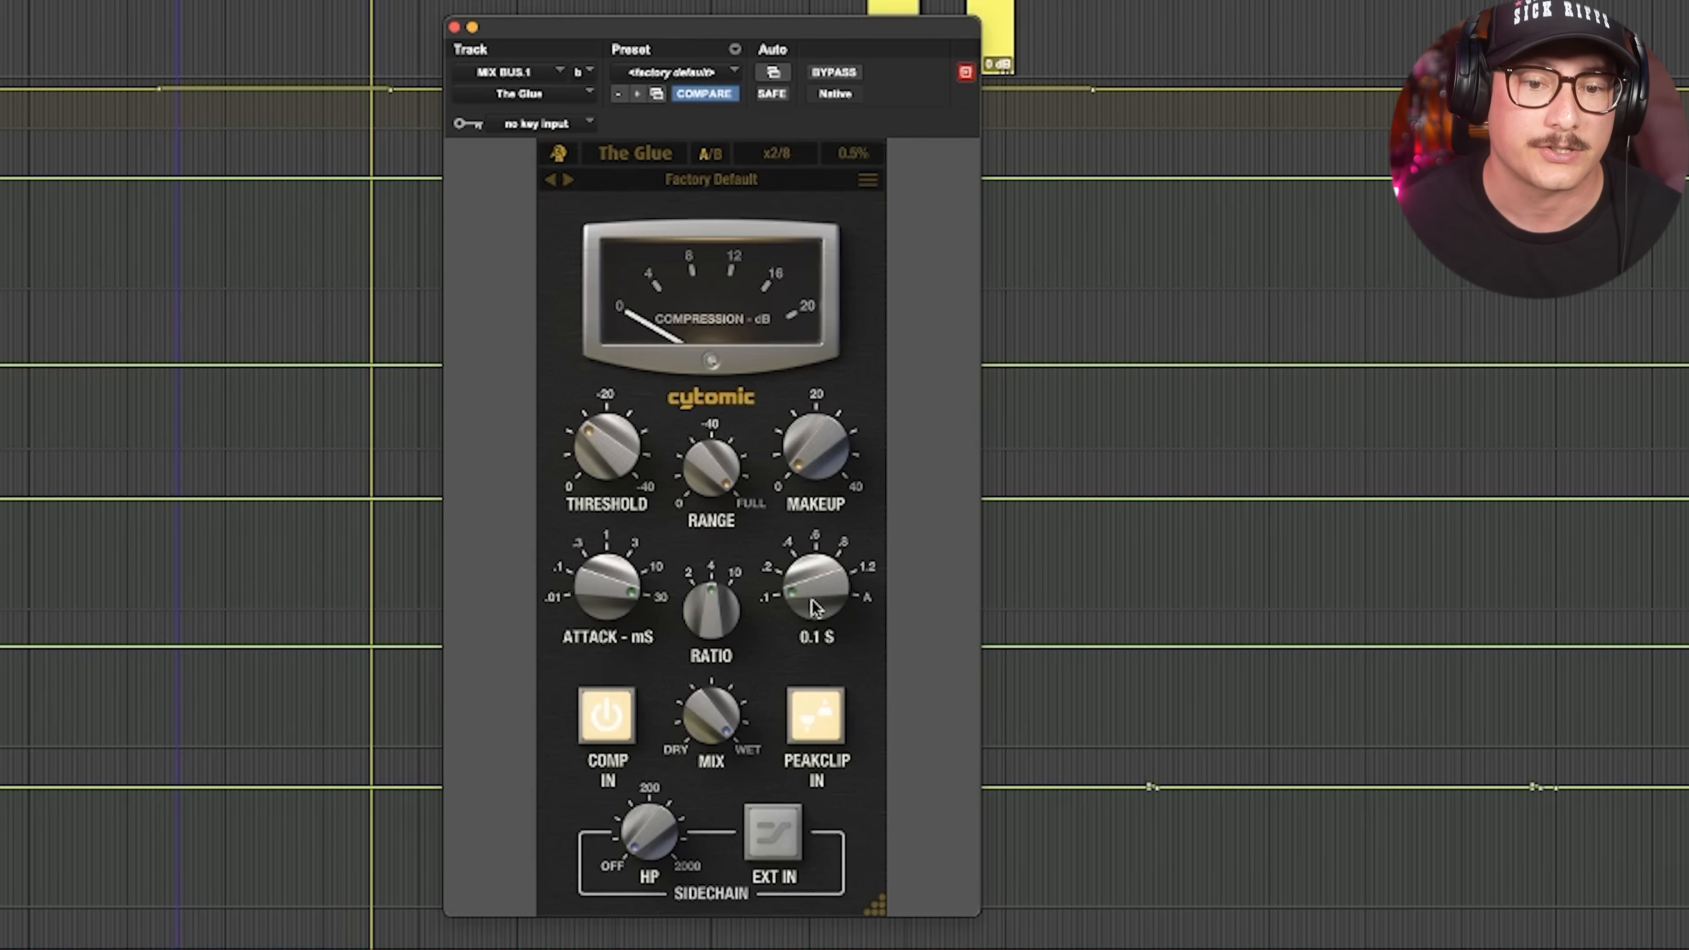
mouse_move(634, 598)
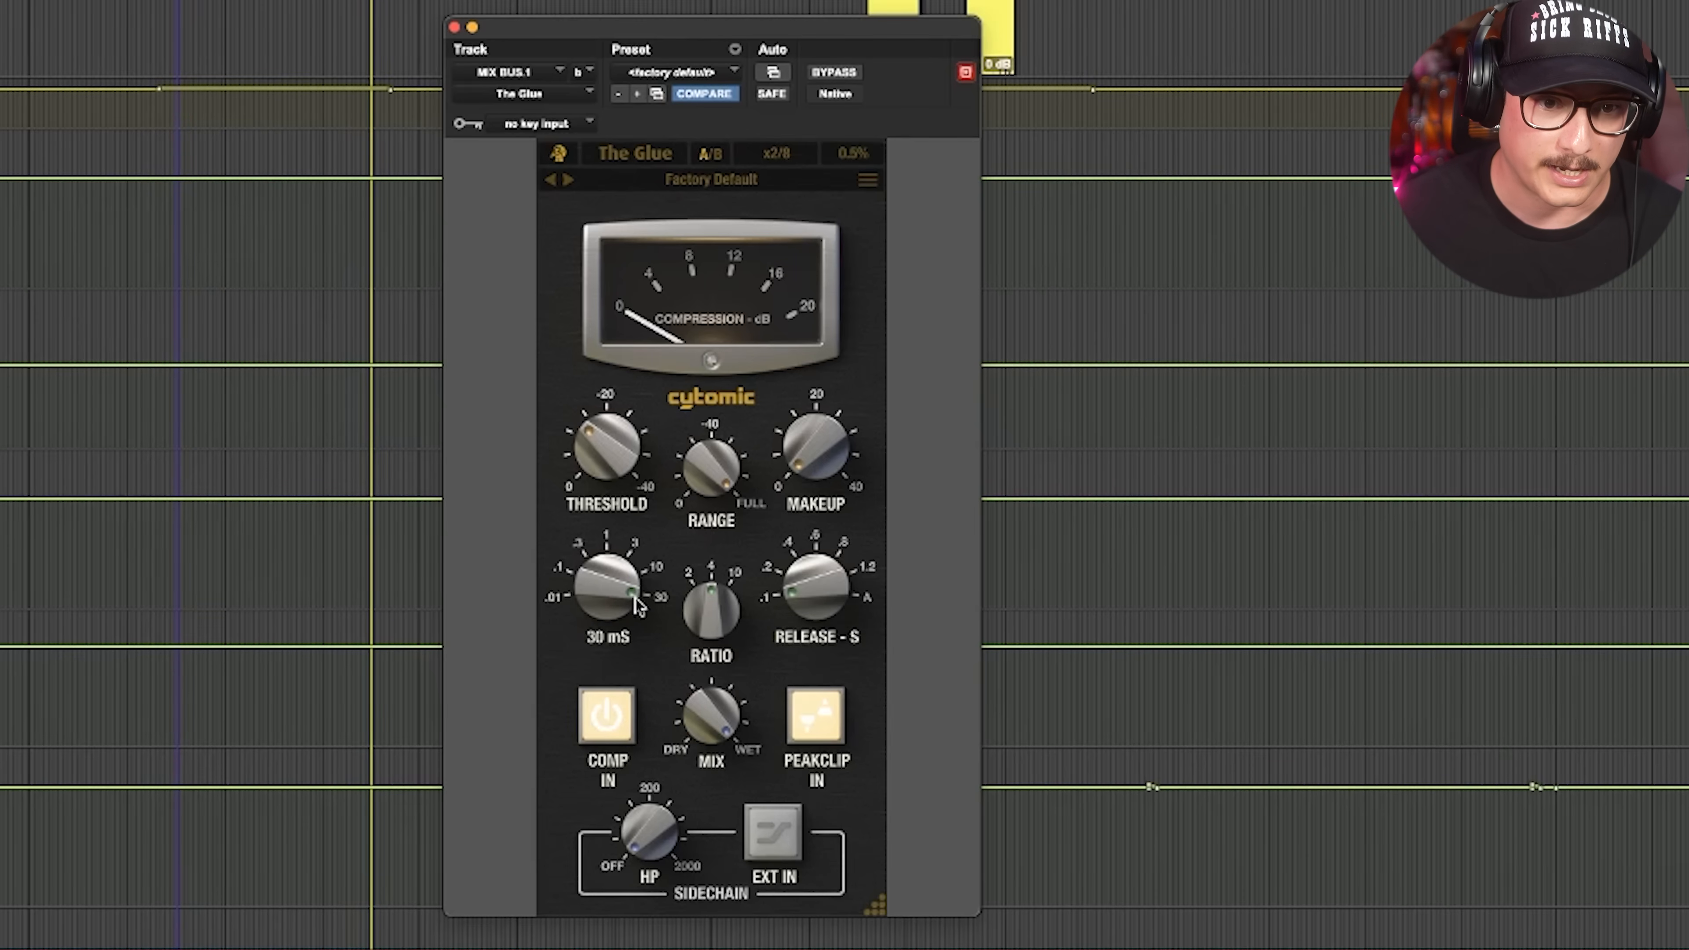
mouse_move(636, 255)
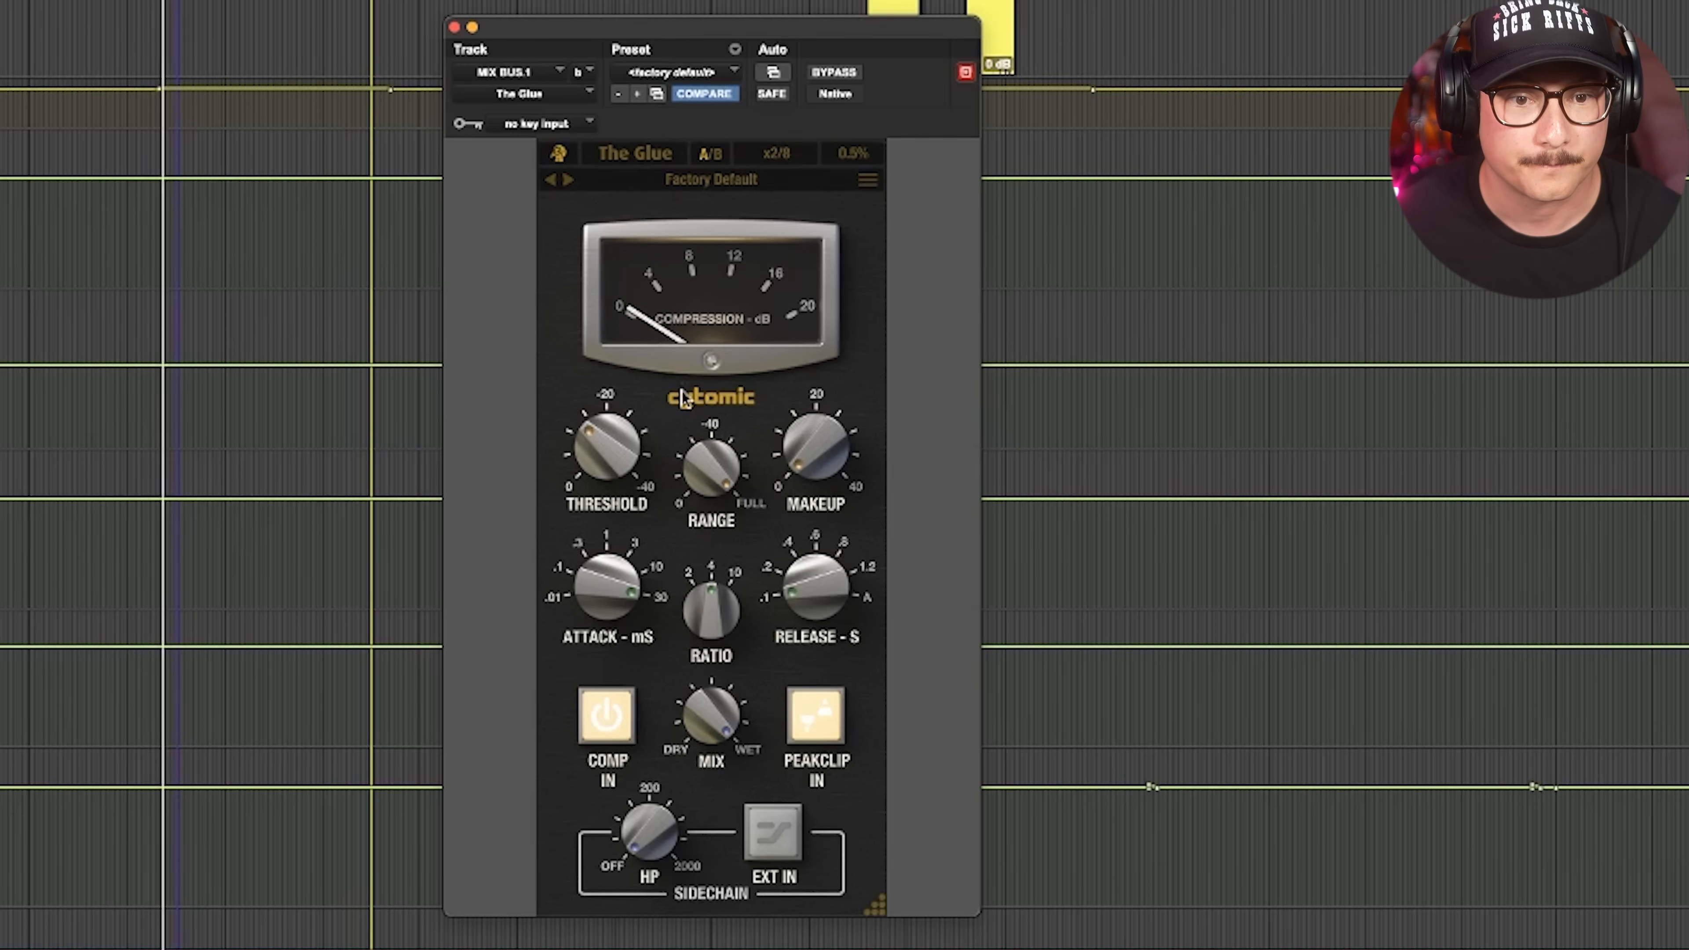
mouse_move(633, 447)
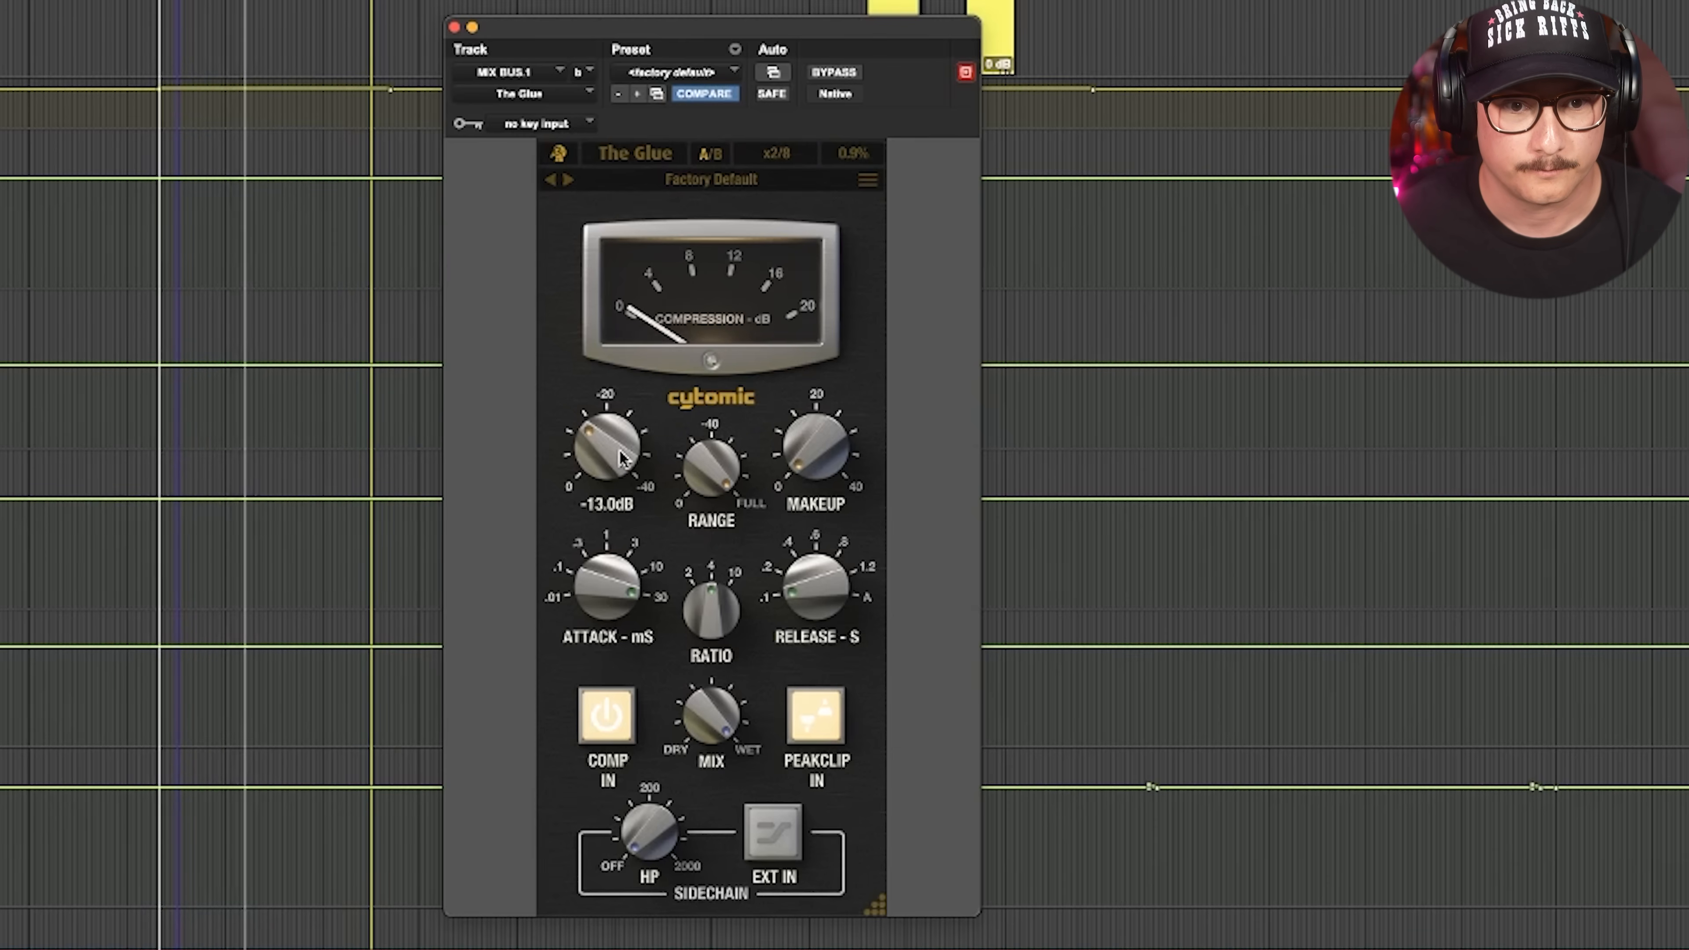
mouse_move(665, 339)
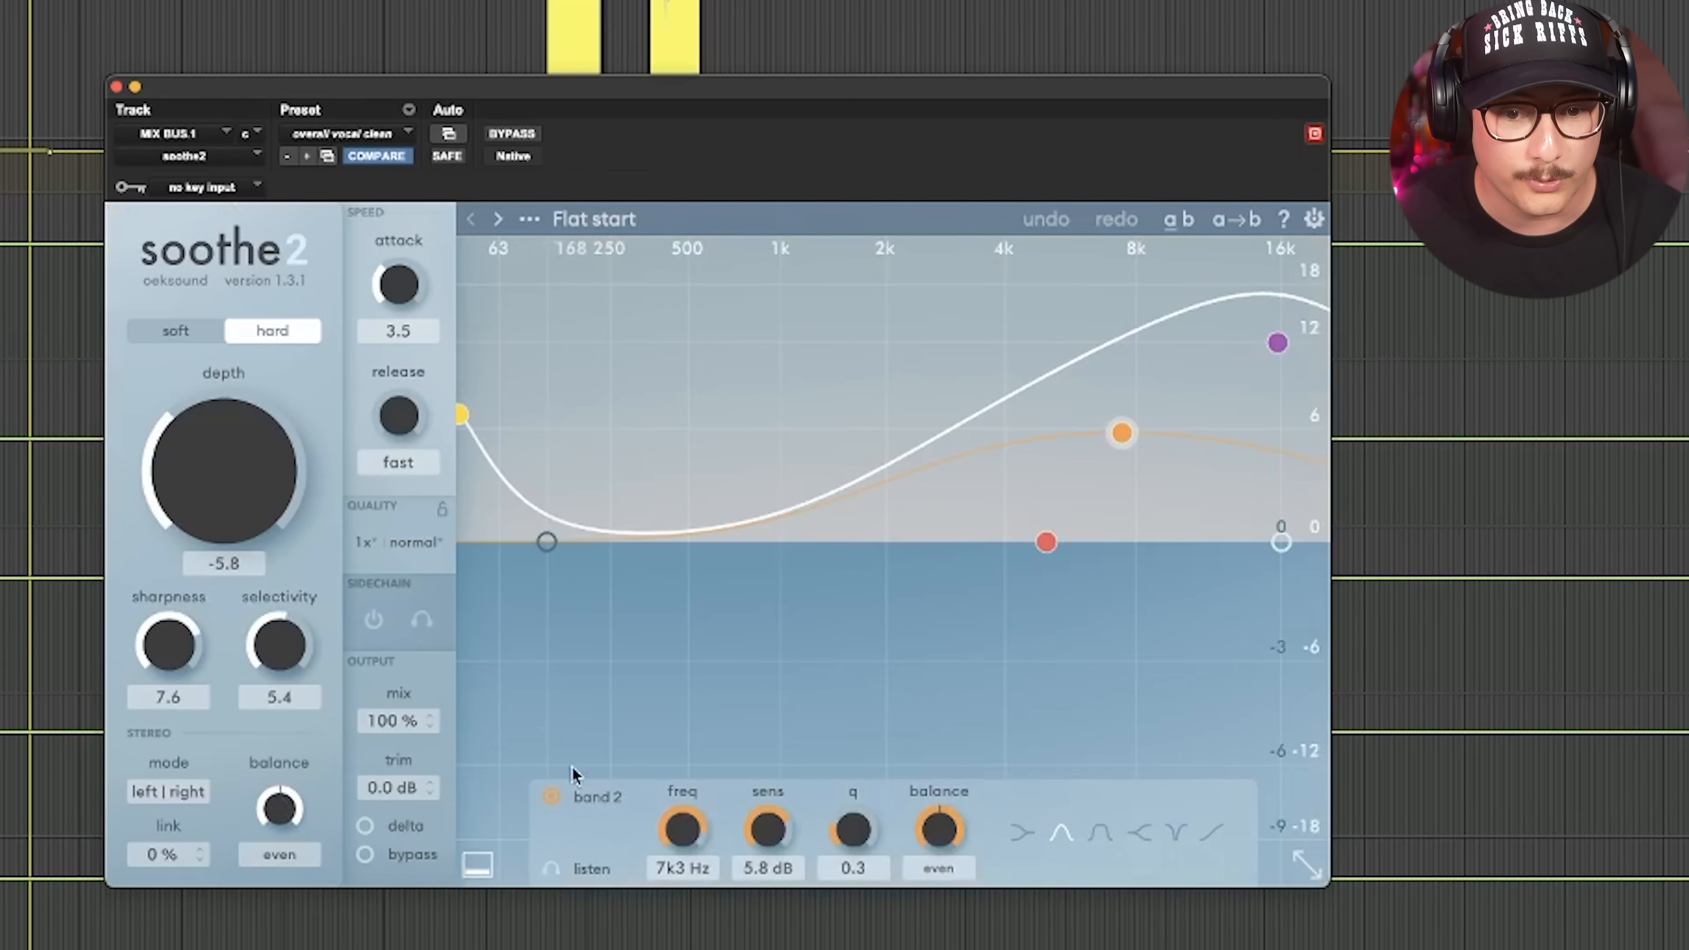
Audition soothe2's delta signal on MIX BUS.1, and compare the mix with GW MixCentric bypassed and active.
left_click(407, 825)
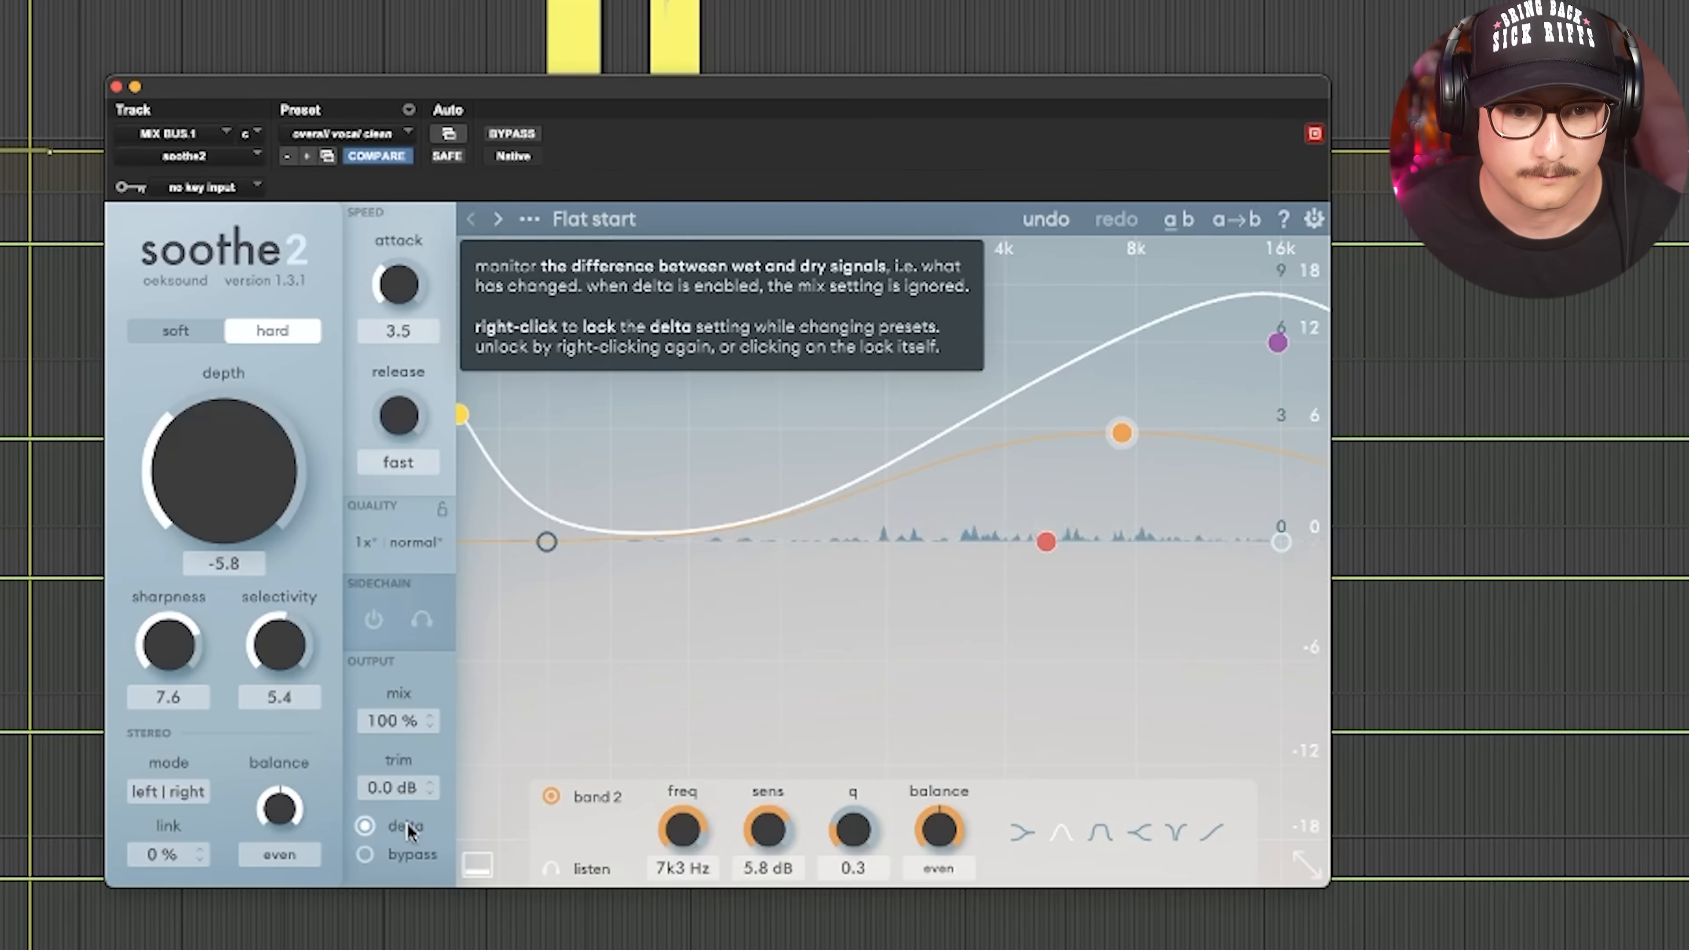
left_click(408, 824)
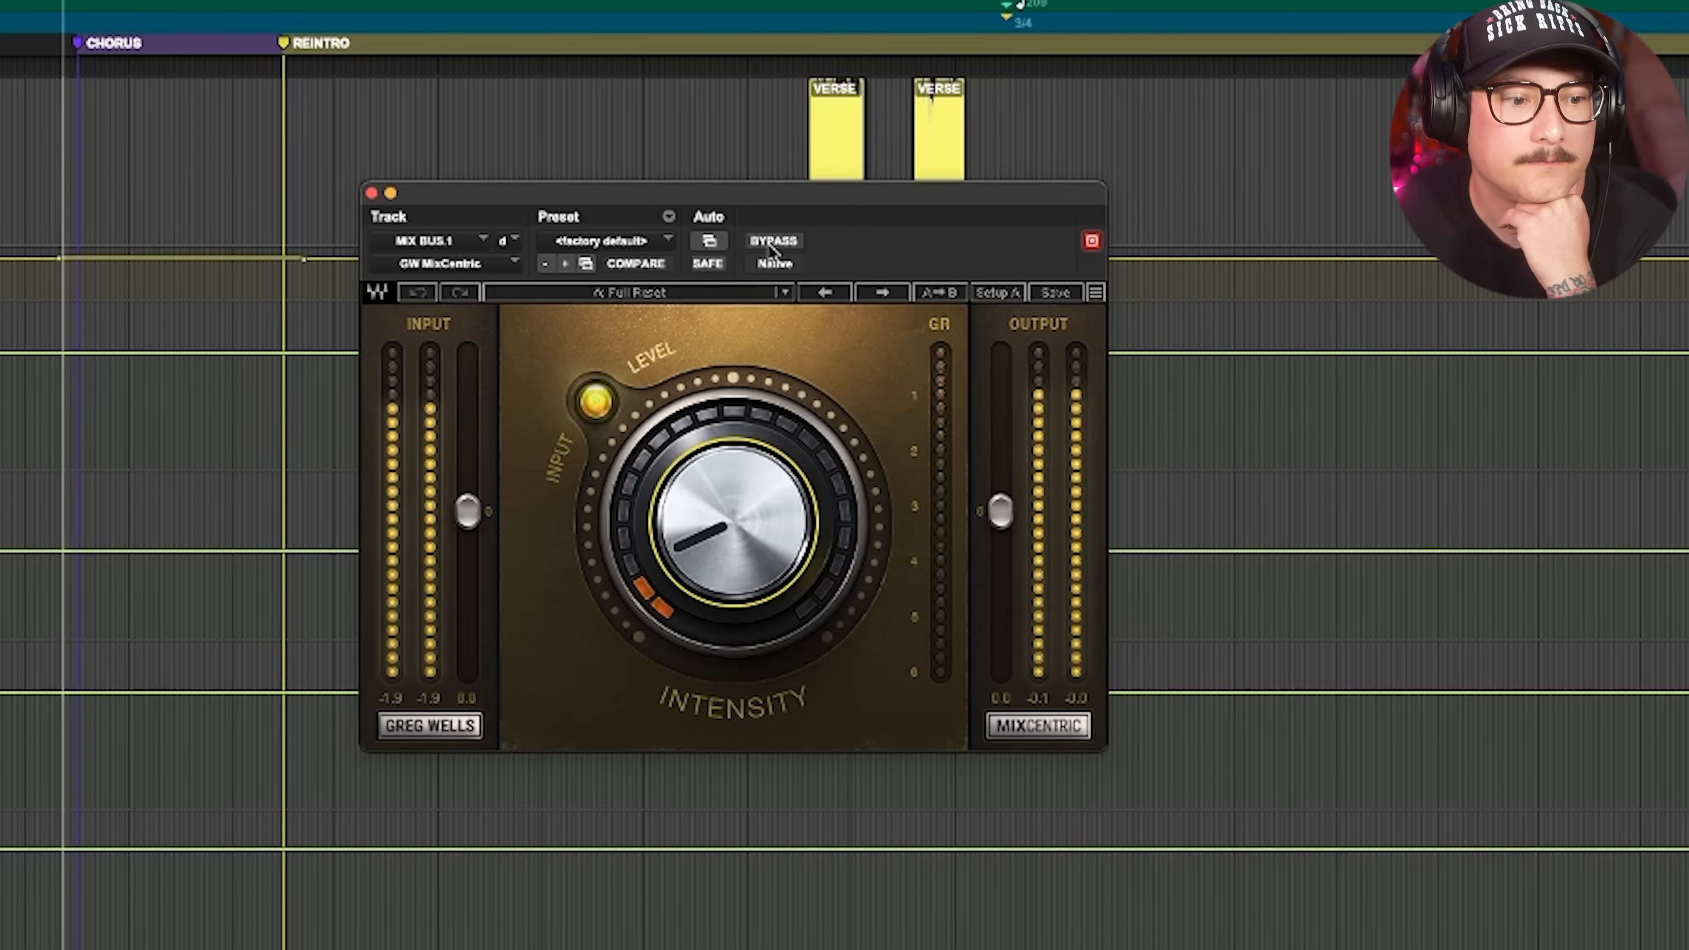
left_click(774, 241)
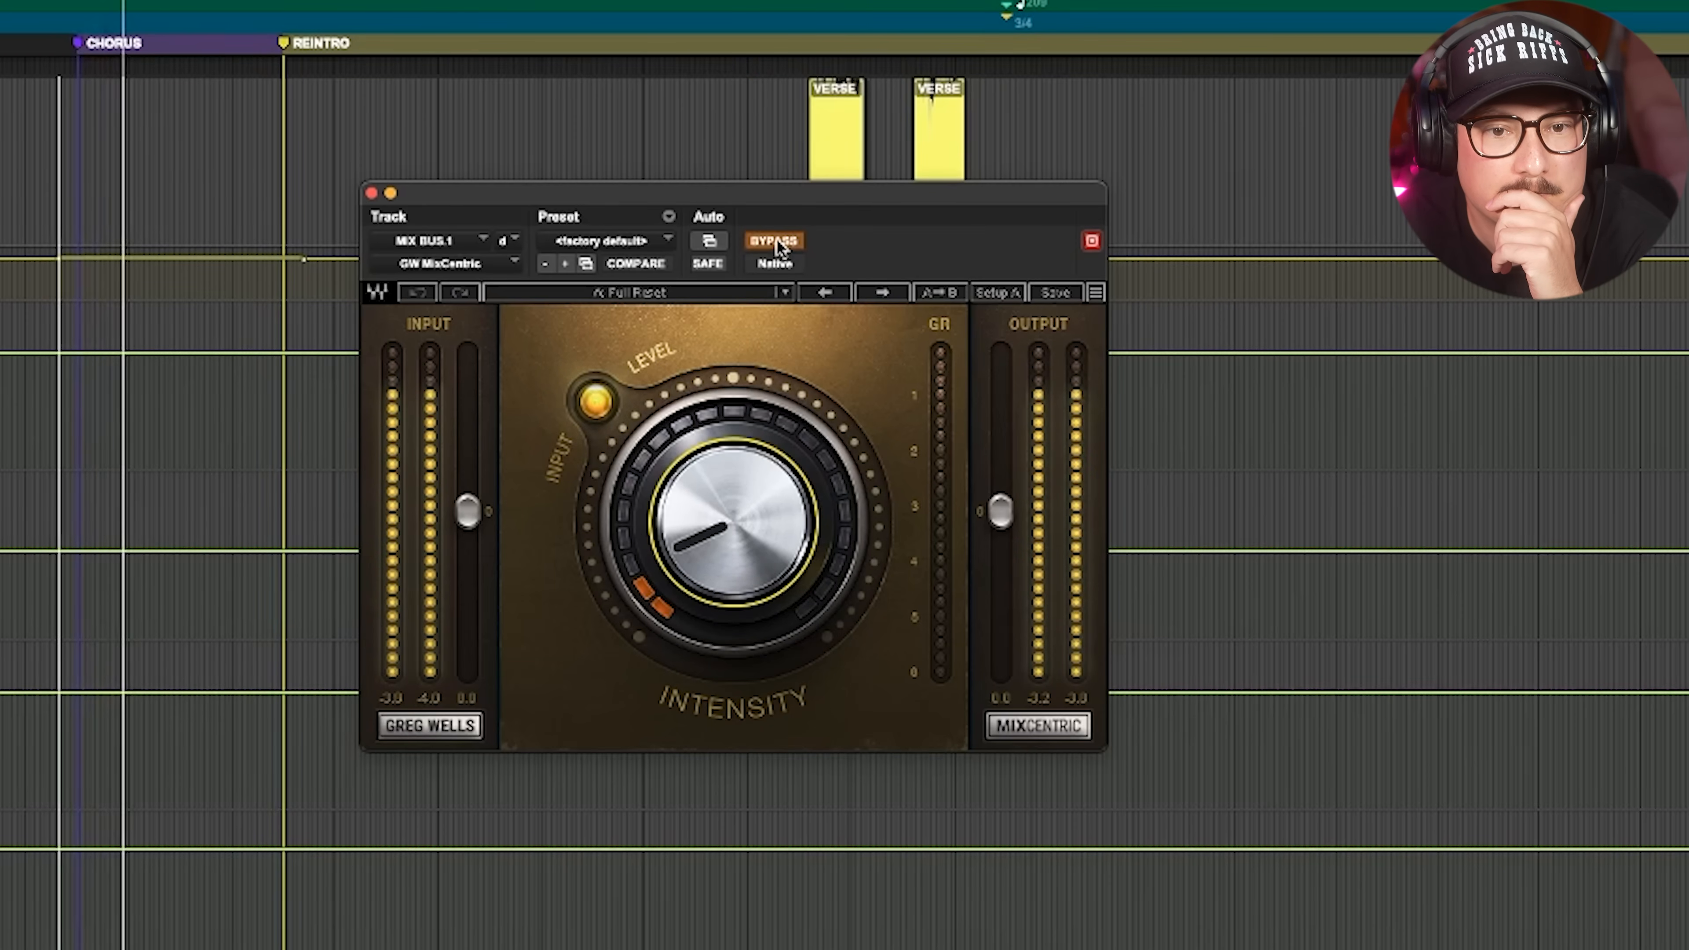
left_click(774, 241)
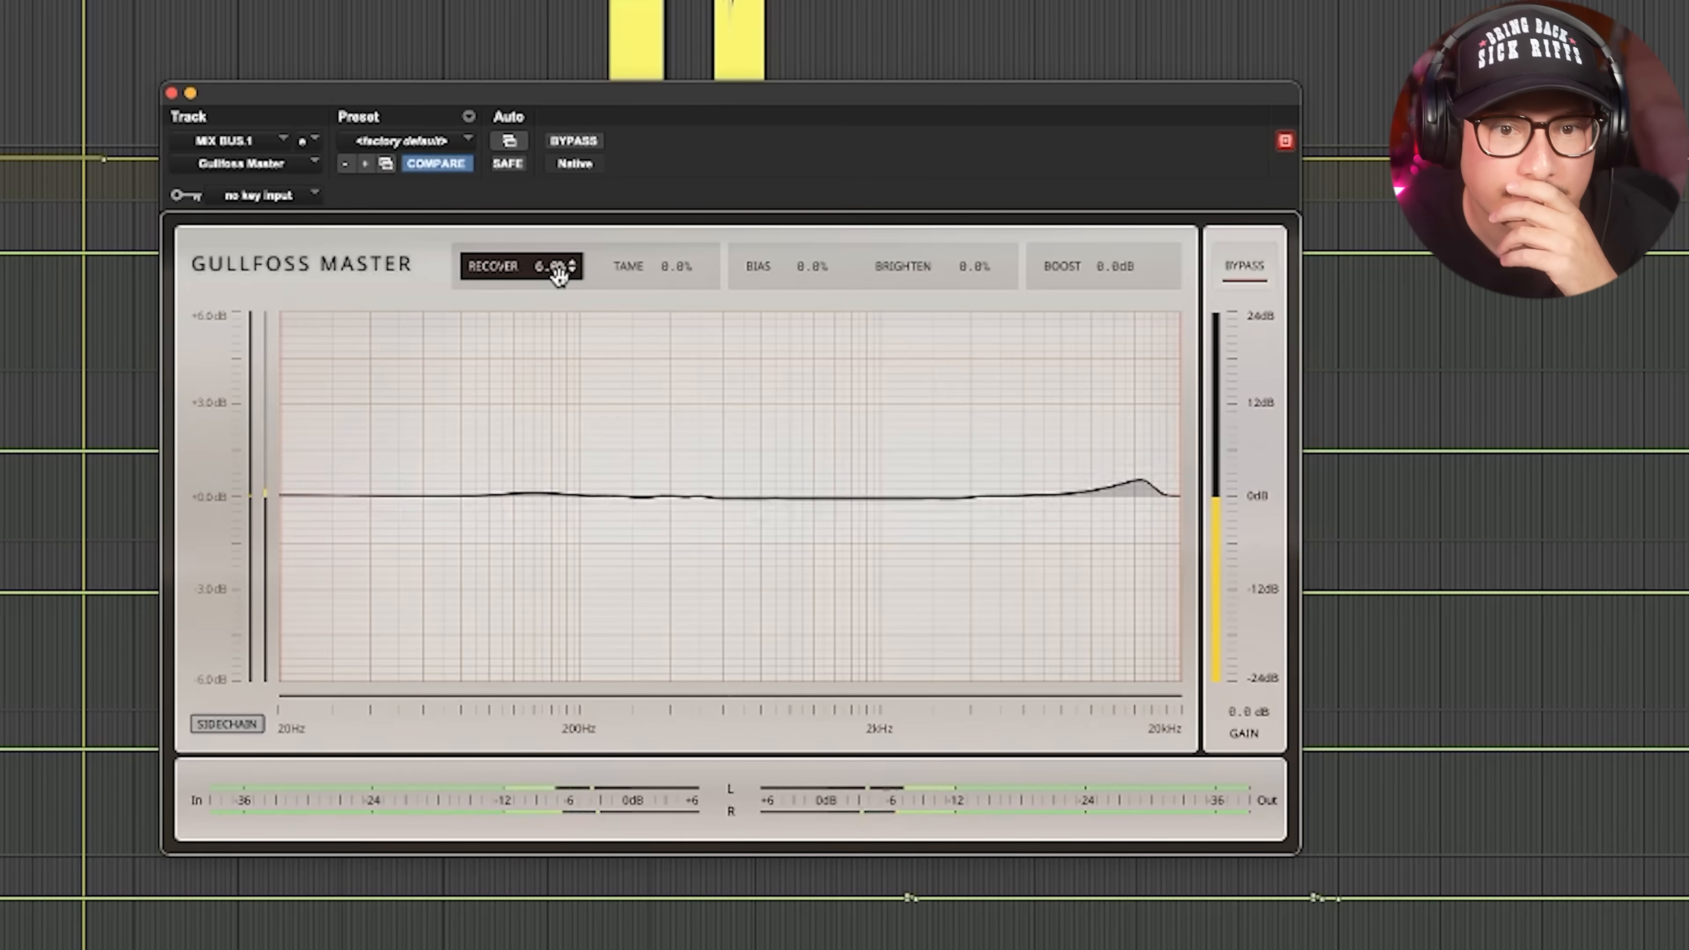
Raise Gullfoss Master's Recover to 106.0% to hear its effect, and bring it back down to about 6%.
left_click_drag(558, 273, 559, 200)
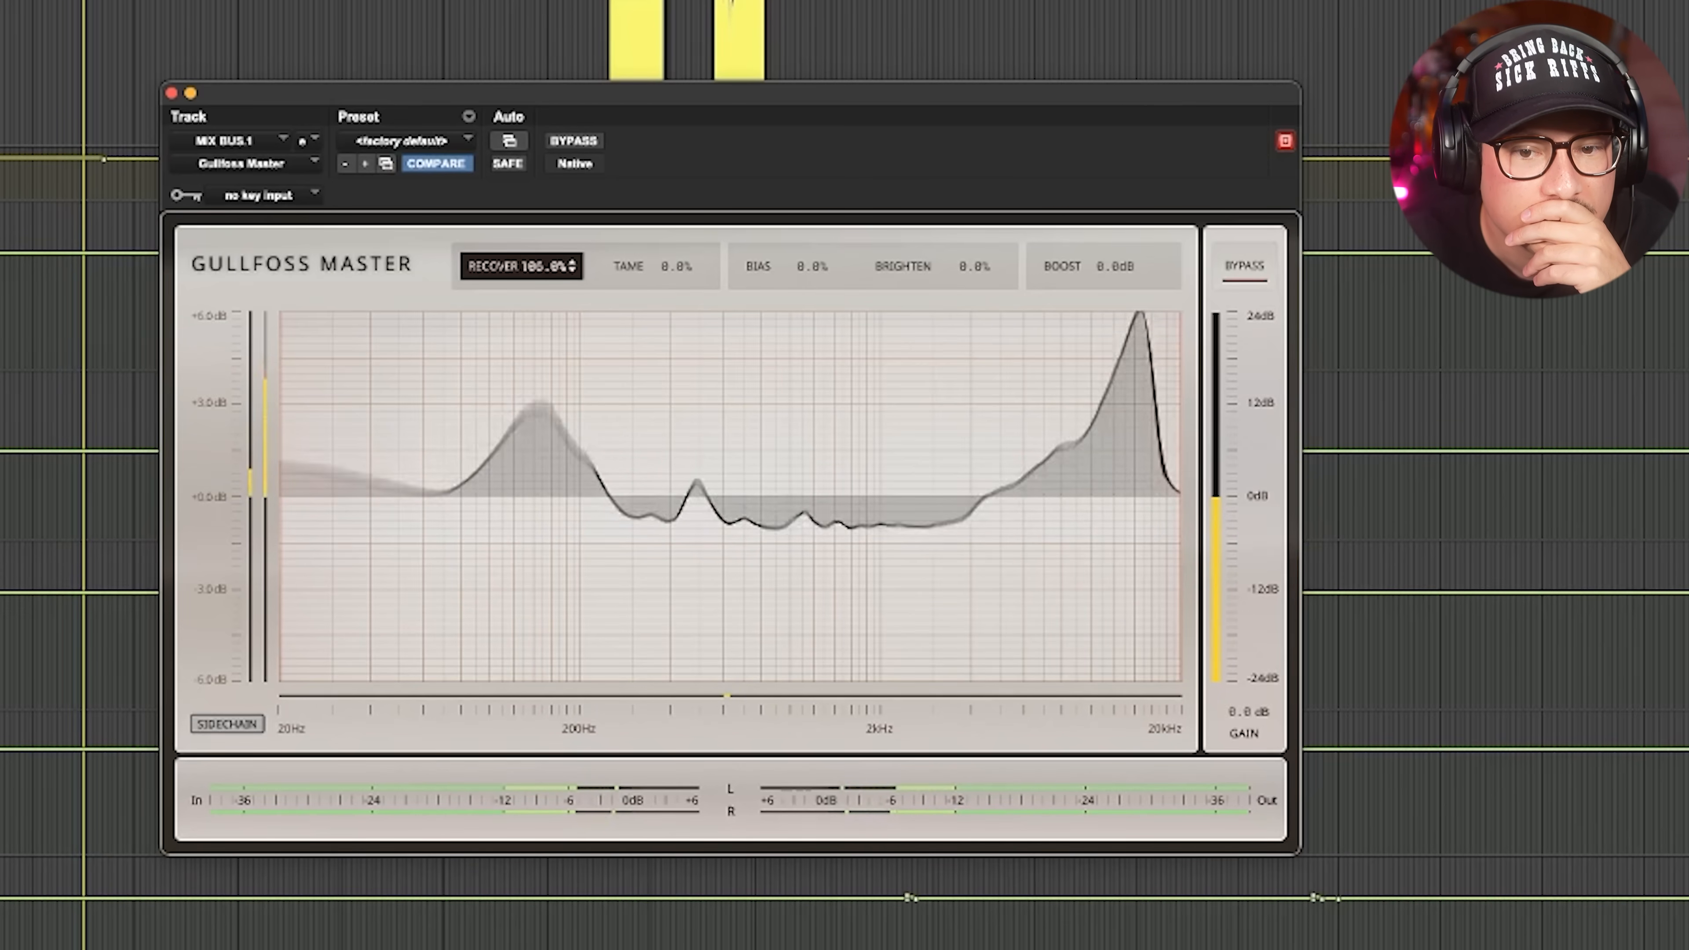
left_click_drag(558, 266, 559, 349)
left_click_drag(555, 266, 555, 252)
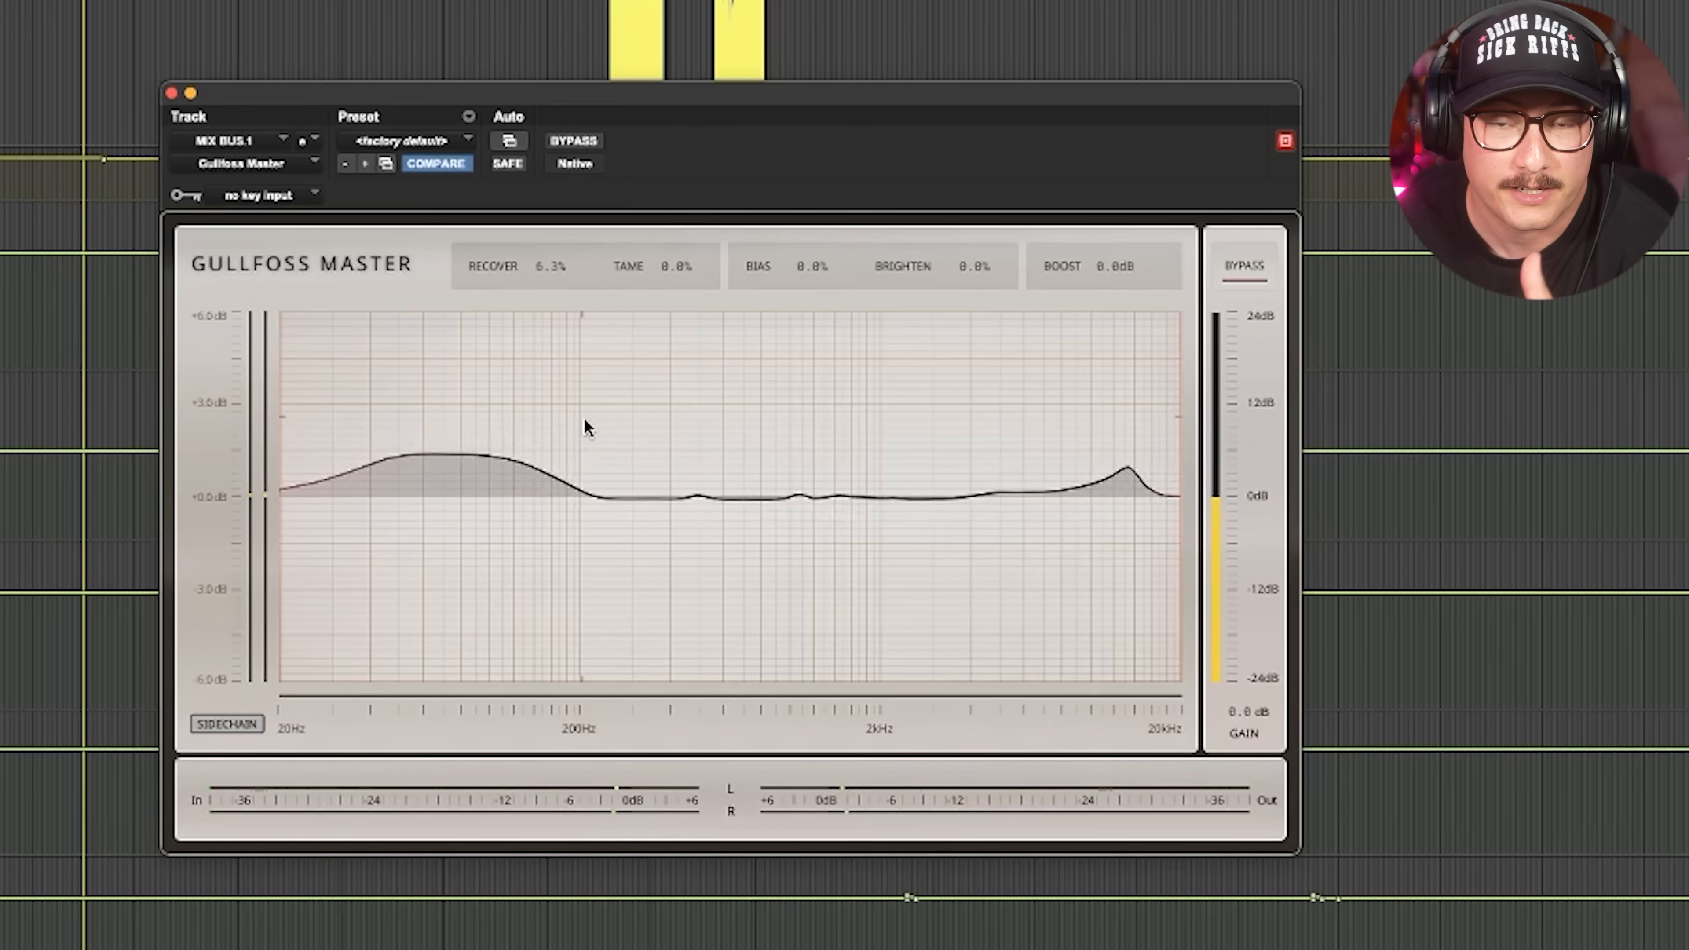
left_click_drag(555, 267, 555, 276)
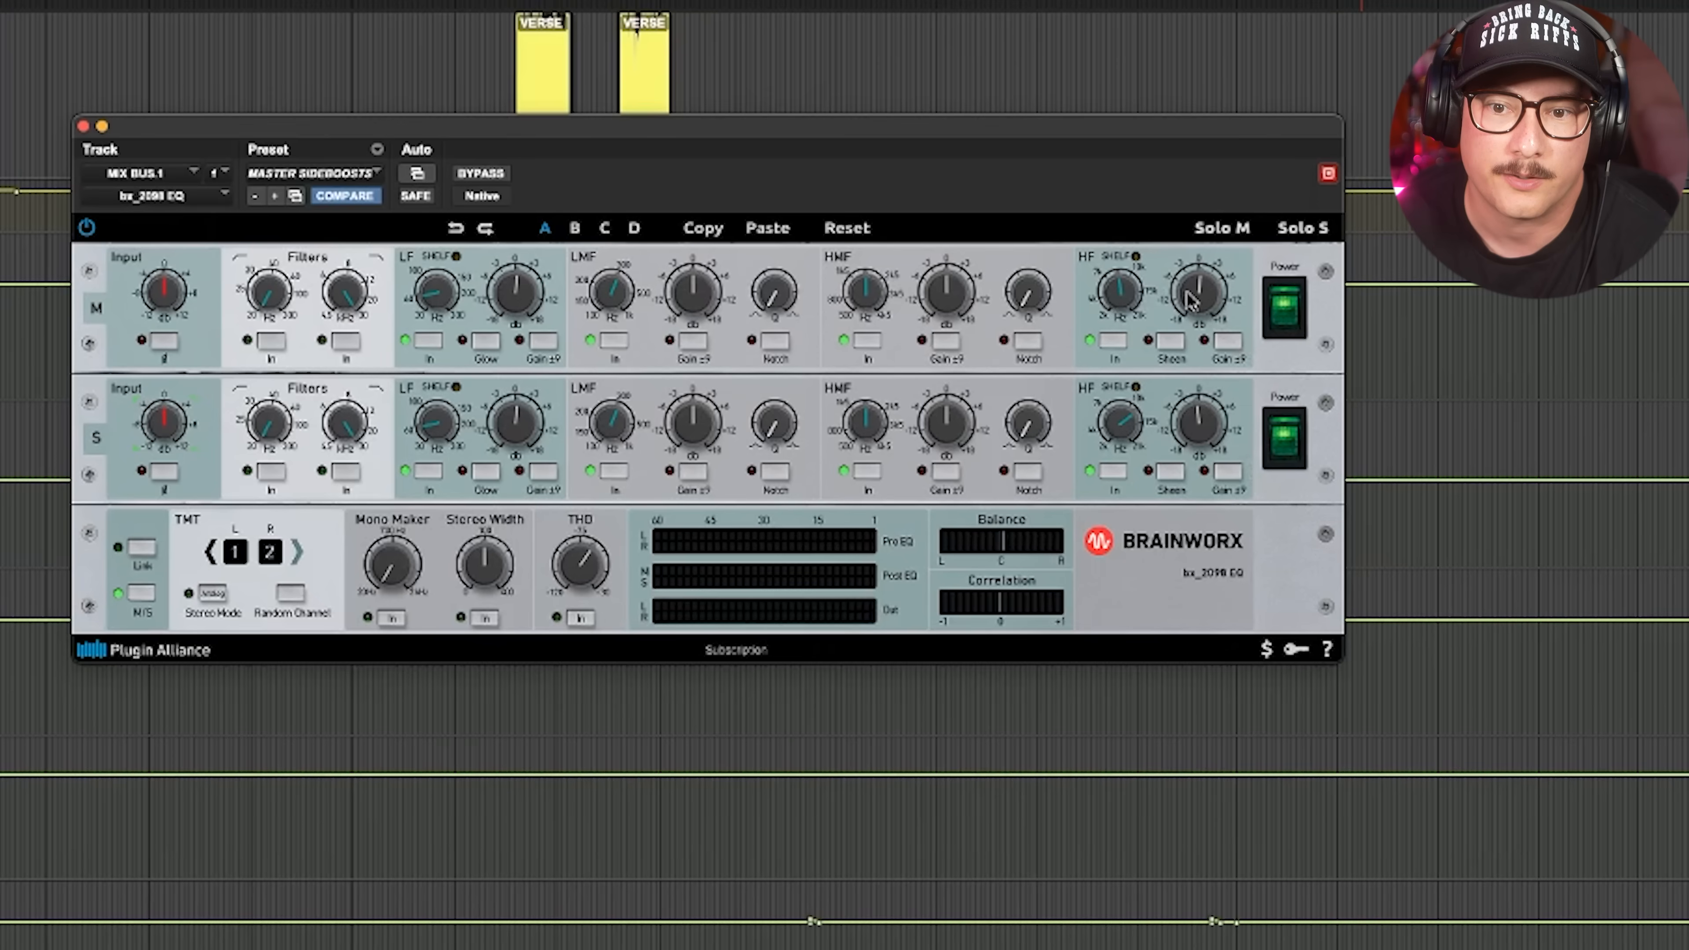
Examine the high-frequency shelf frequency and gain of the mid and side channels in MIX BUS.1's bx_2098 EQ.
mouse_move(1200, 292)
mouse_move(1128, 299)
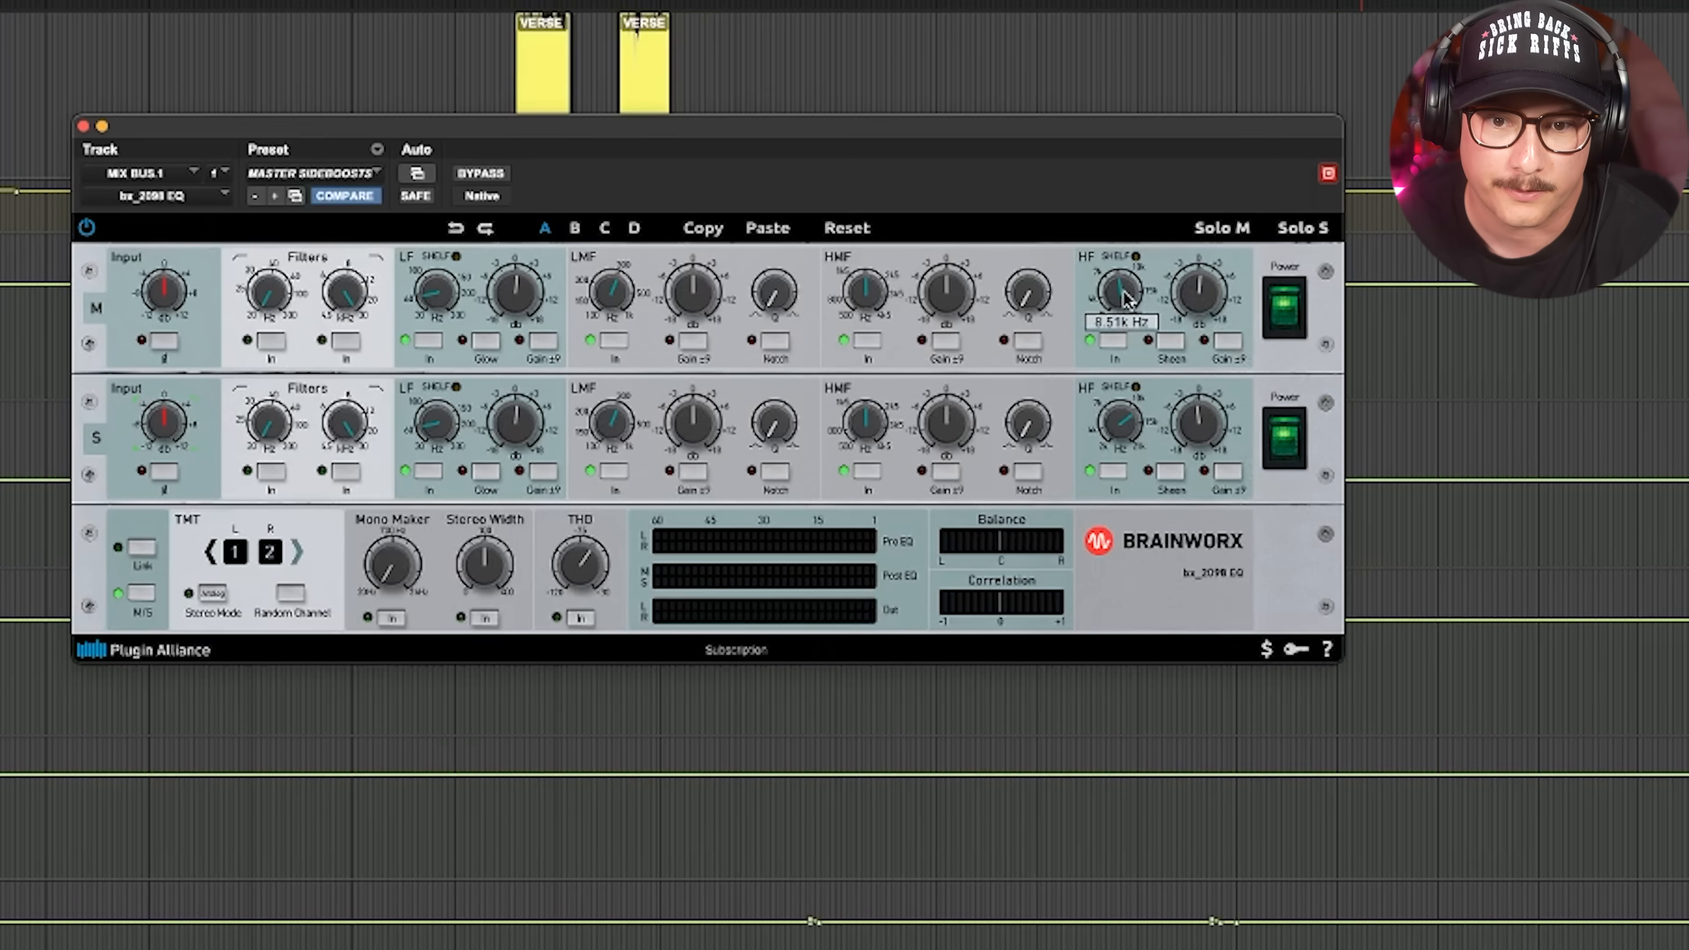
mouse_move(1220, 425)
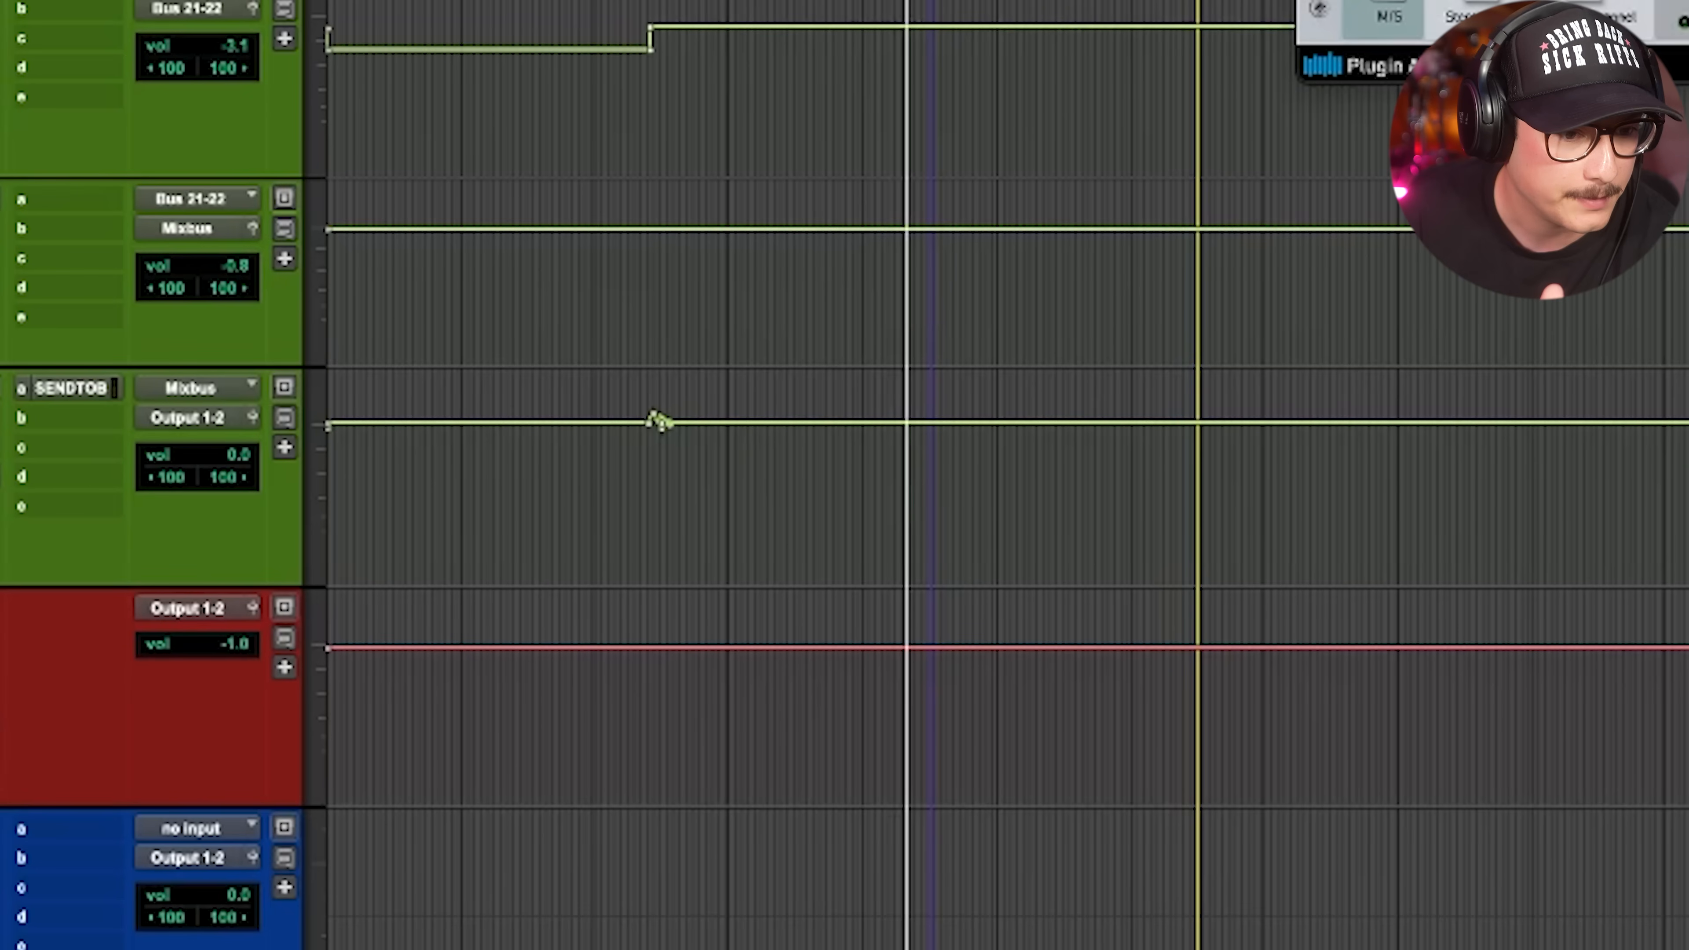
Undo the last automation change on the mix bus track and place the edit cursor within its lane.
key("super+z")
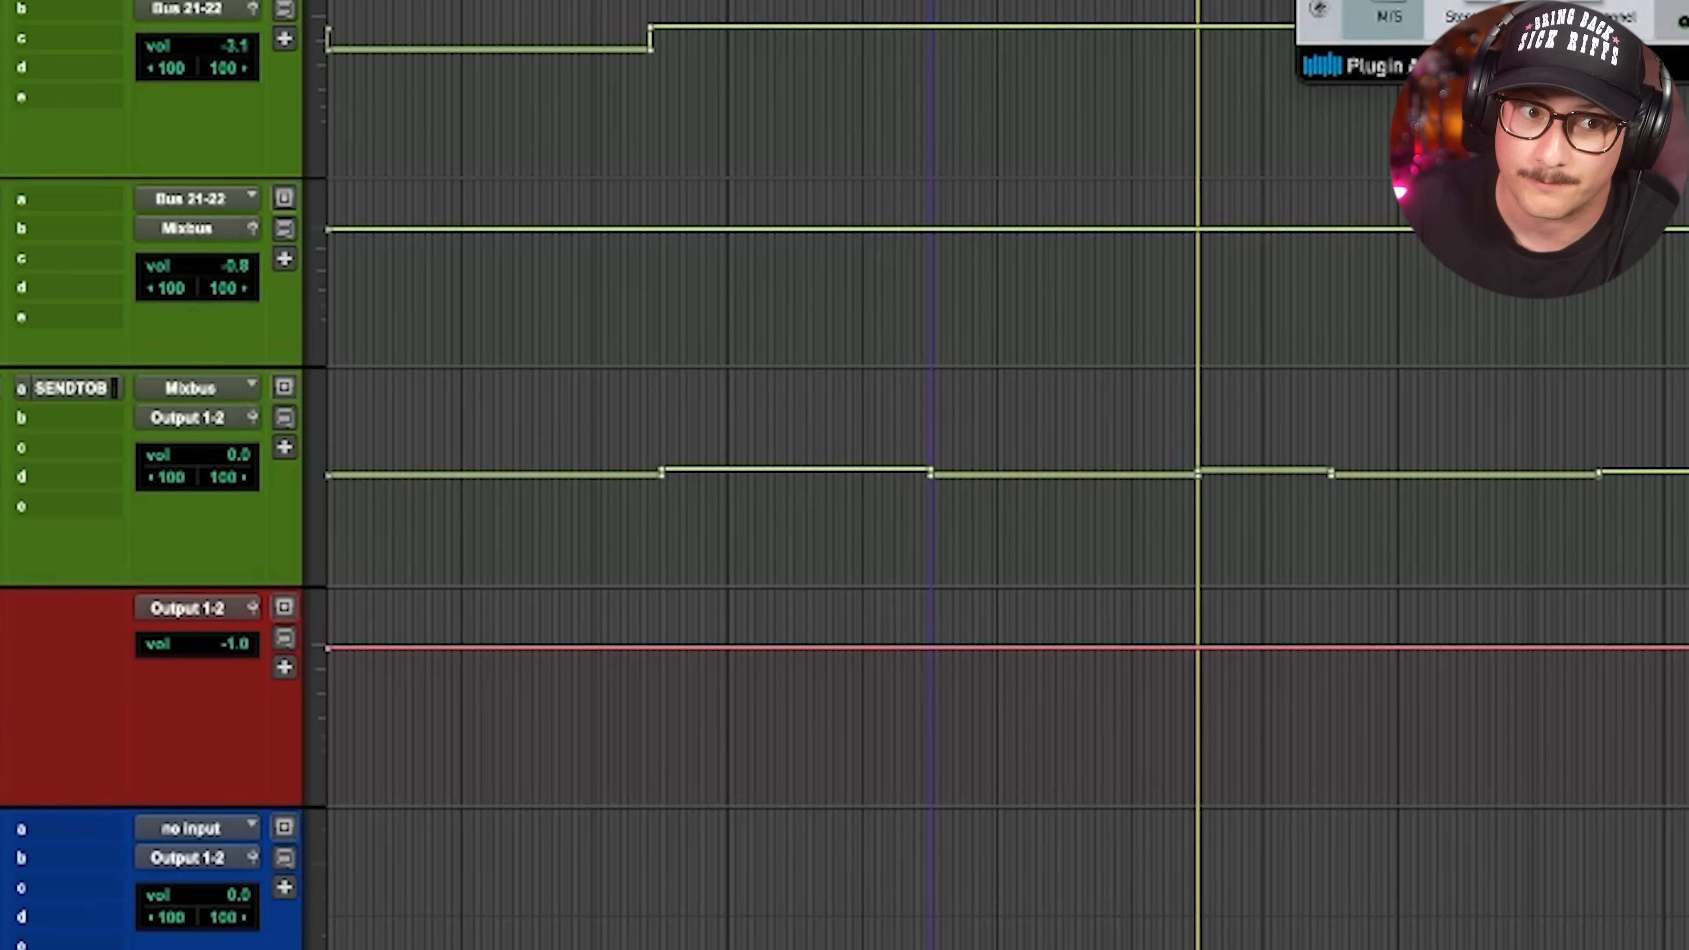
left_click(738, 509)
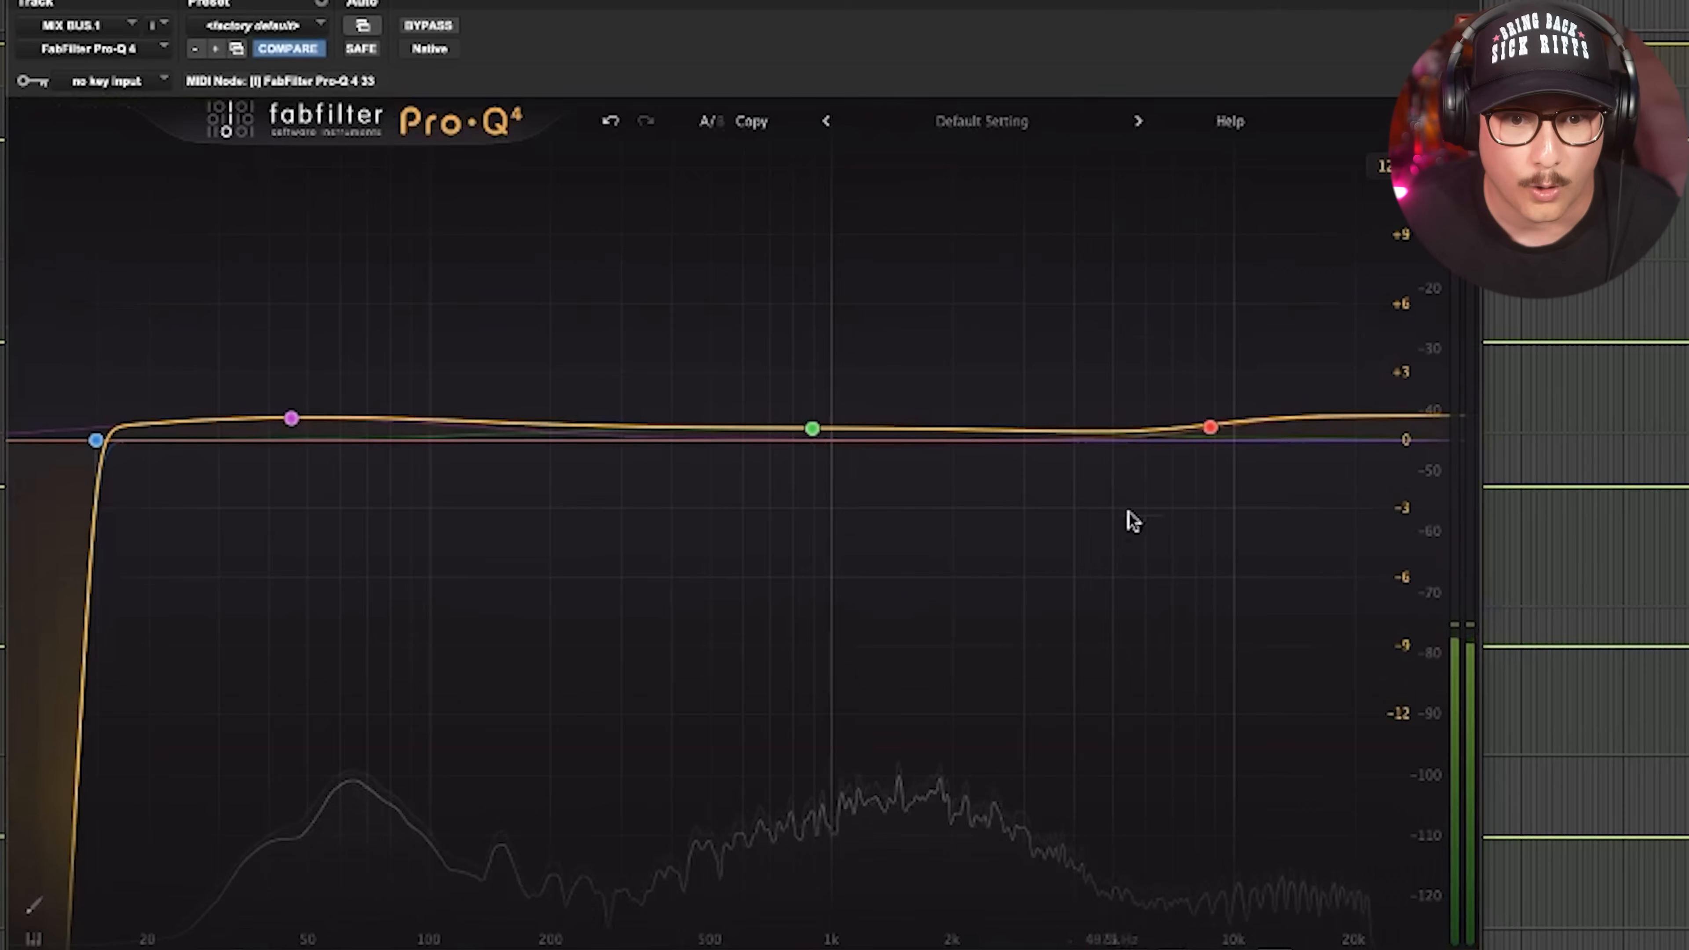
Audition the midrange boost just below 1 kHz, the 45.403 Hz boost and the 8705.7 Hz high shelf of MIX BUS.1's Pro-Q 4.
mouse_move(1011, 400)
left_click(851, 356)
left_click(851, 356)
mouse_move(291, 418)
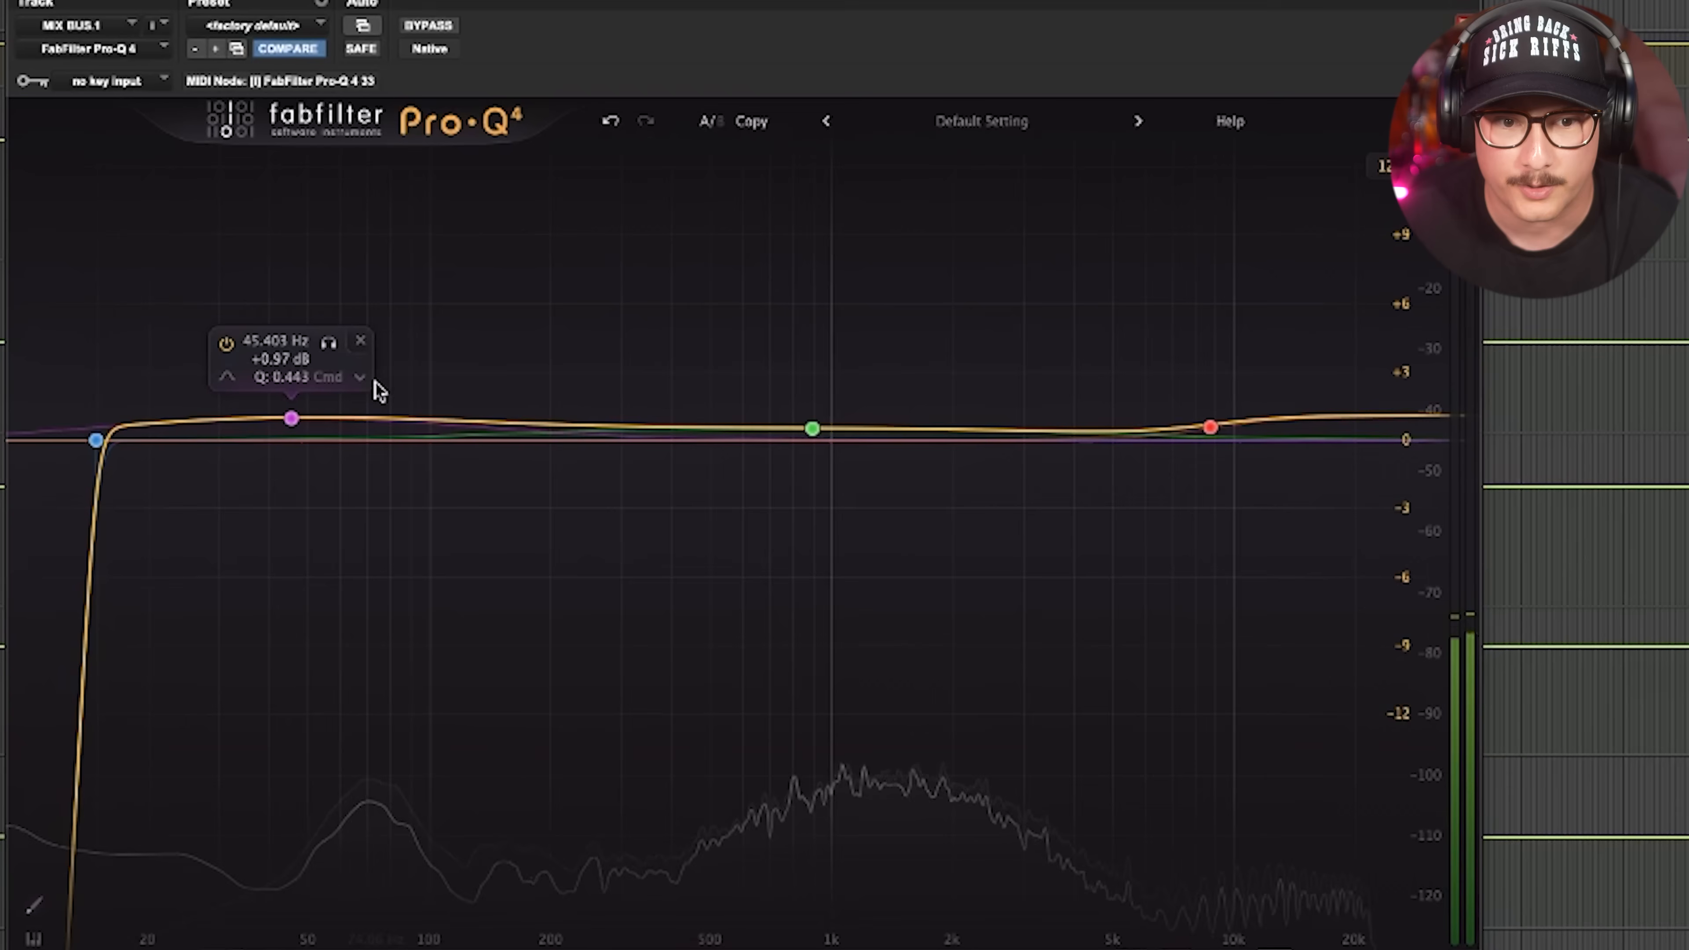
left_click(329, 341)
mouse_move(1271, 378)
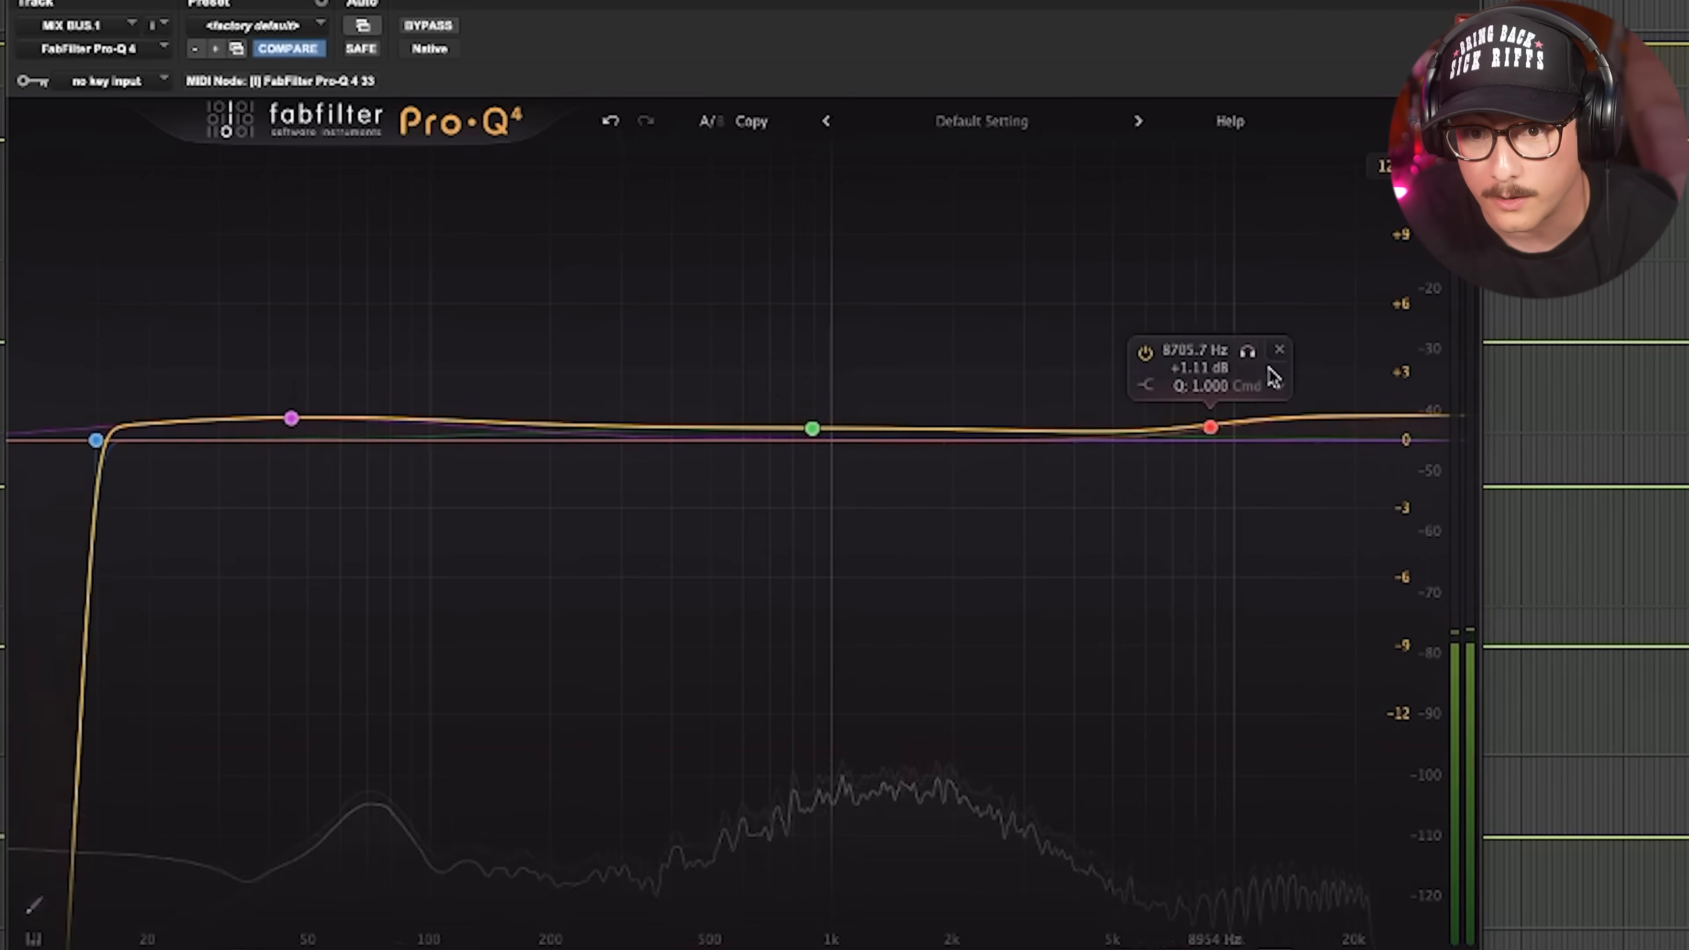
left_click(1247, 351)
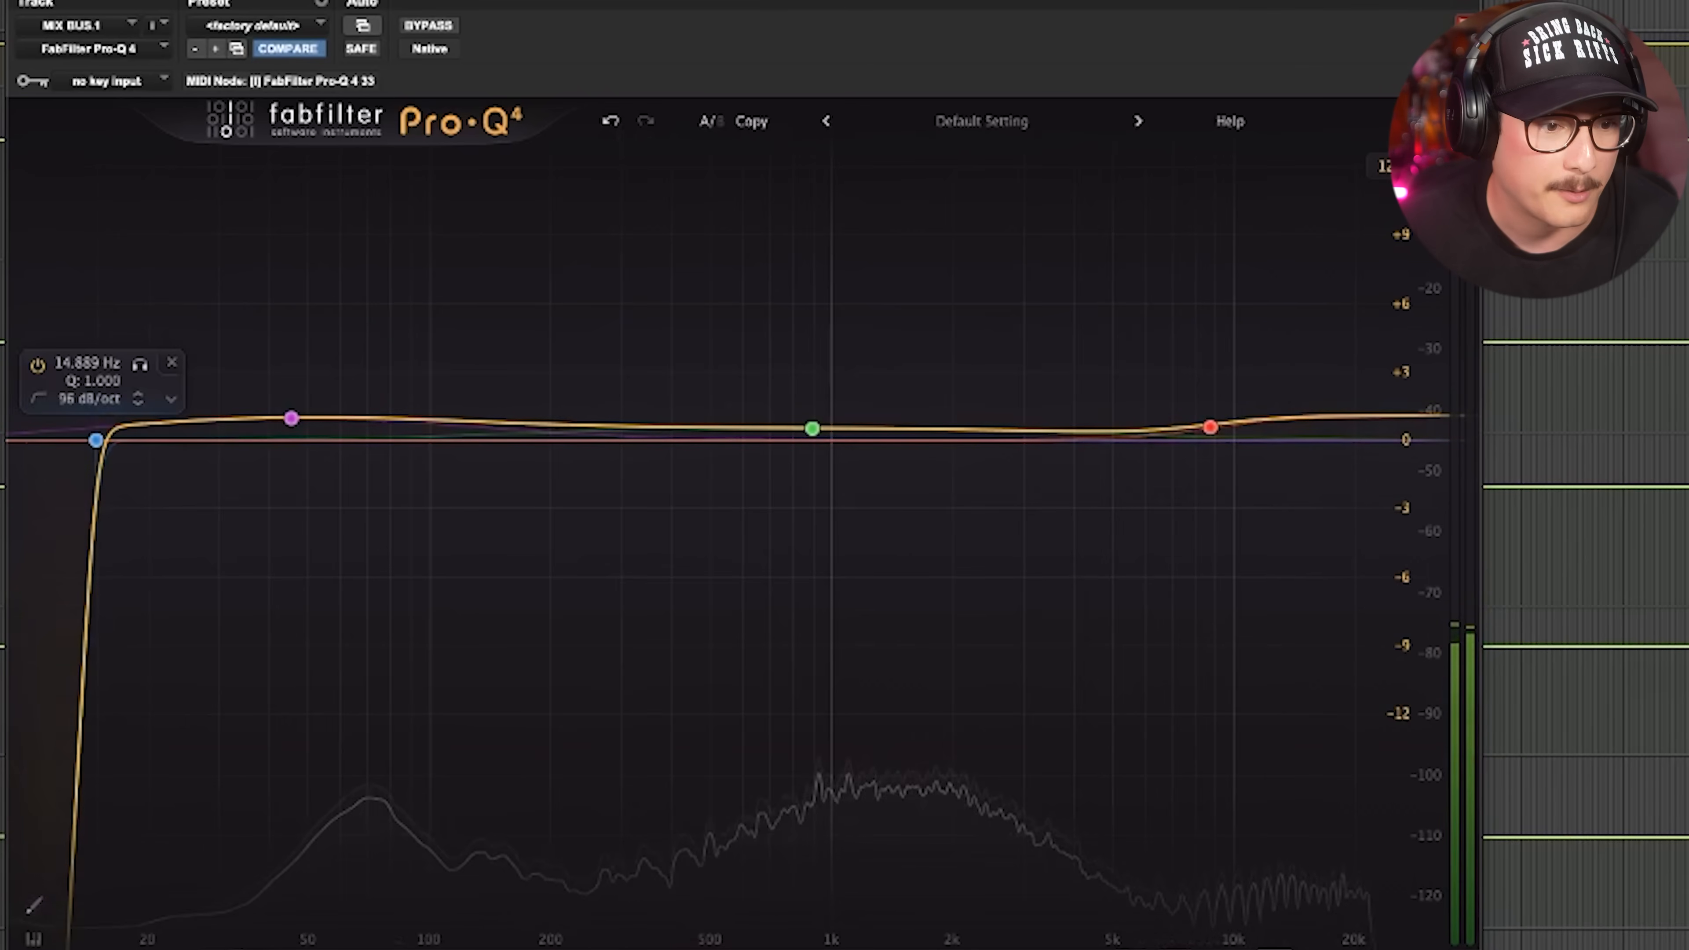